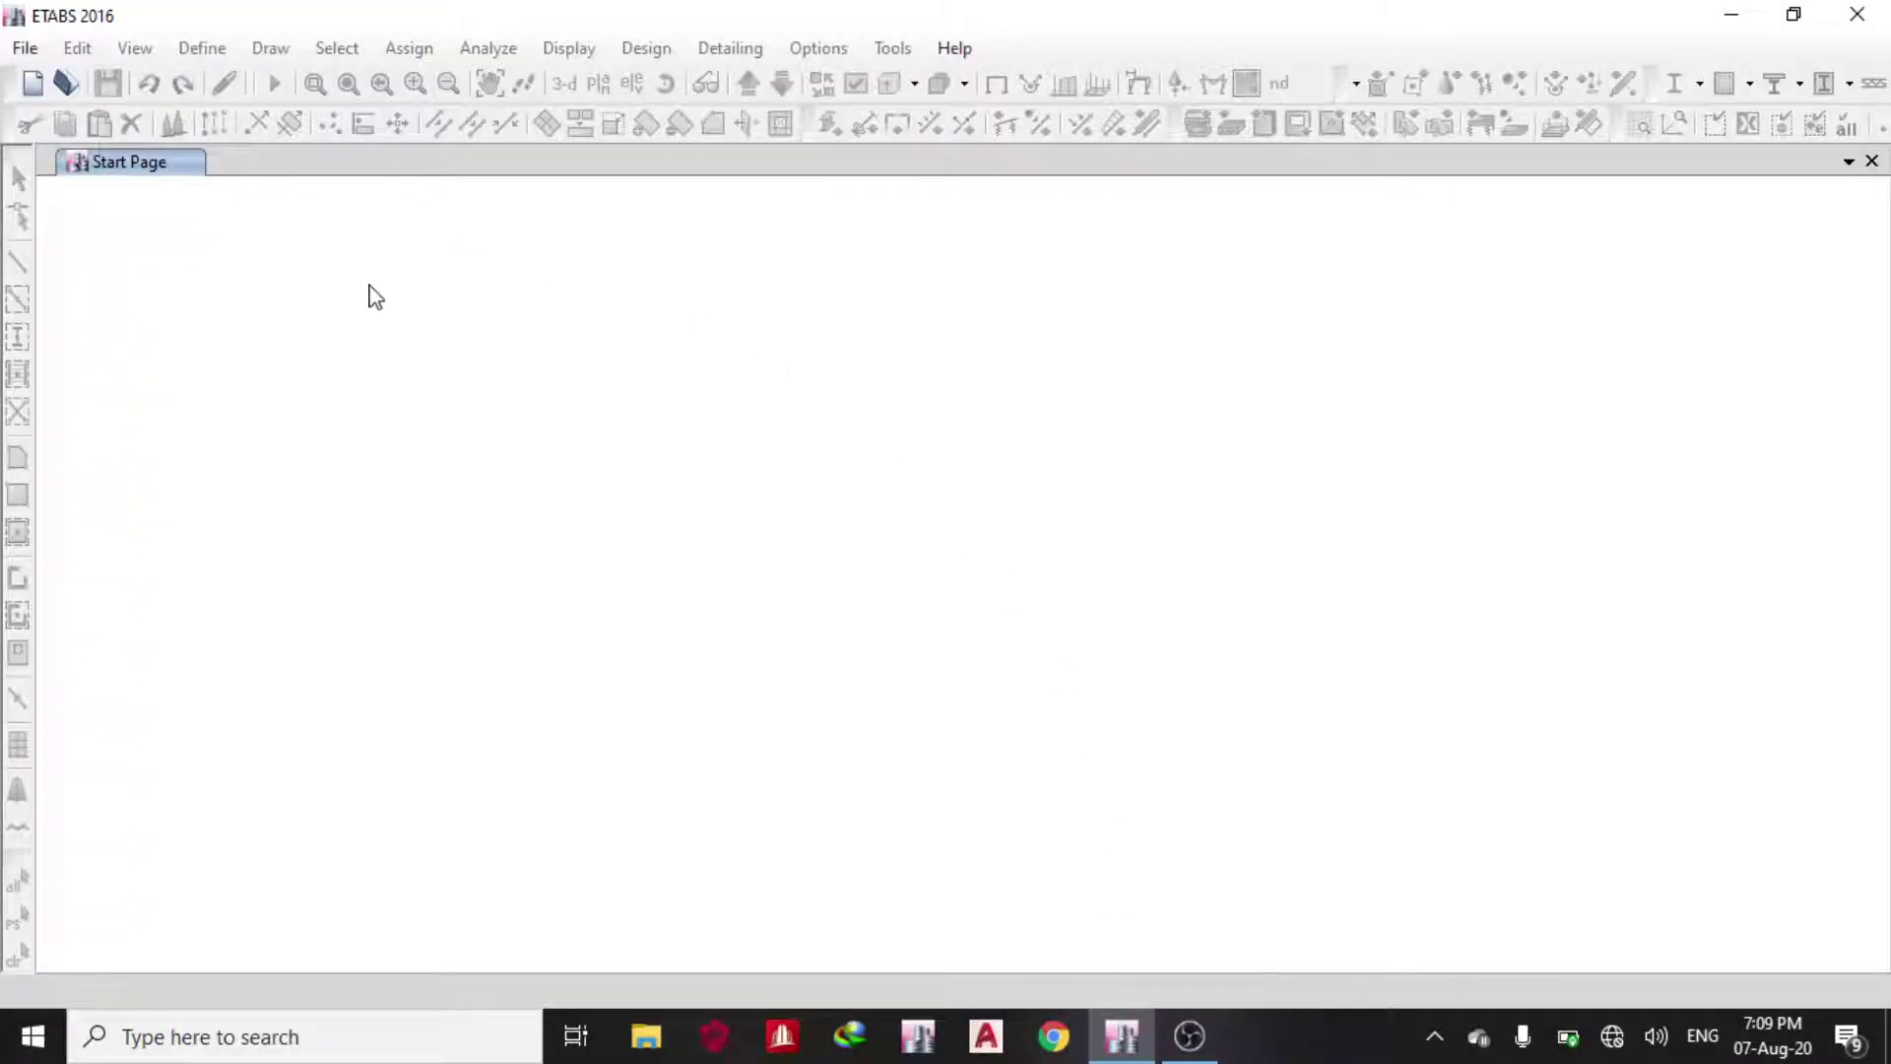
- Start a new model with built-in Metric SI units, Euro sections, Eurocode 3-2005 and Eurocode 2-2004
click(365, 291)
click(32, 82)
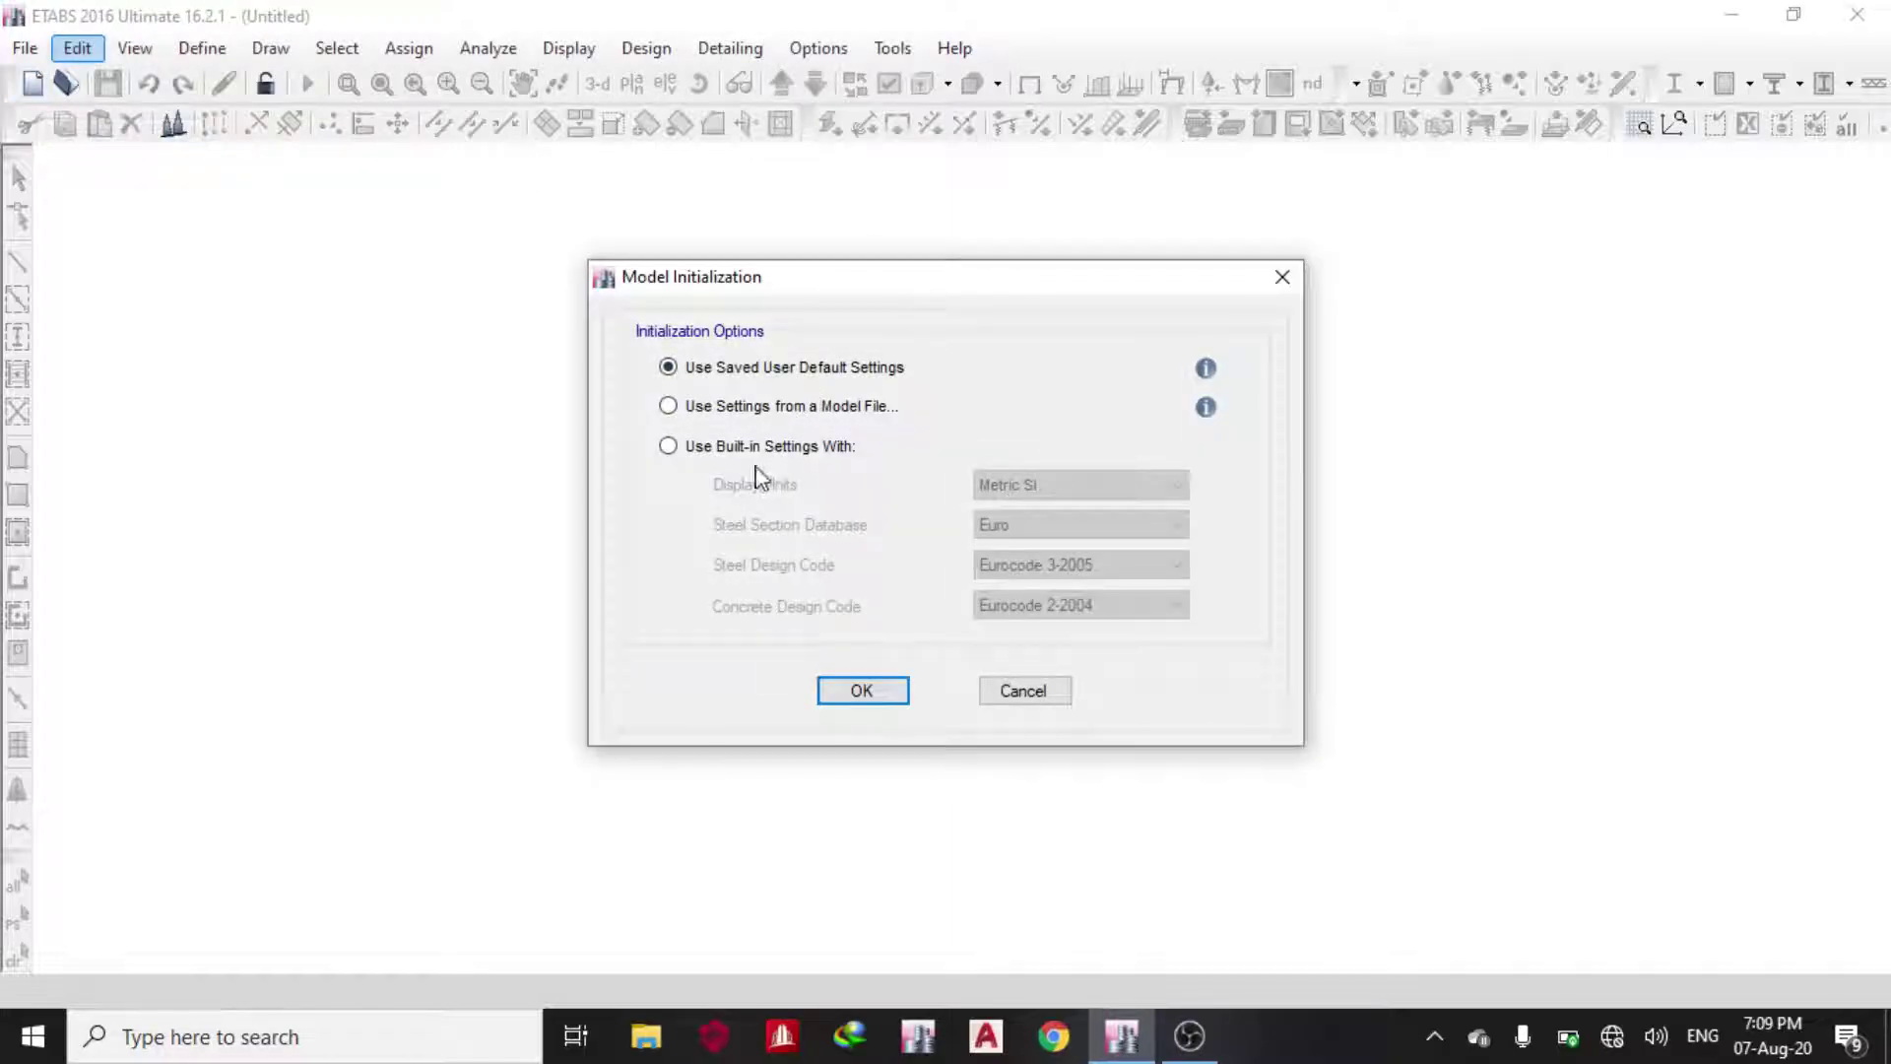
click(743, 453)
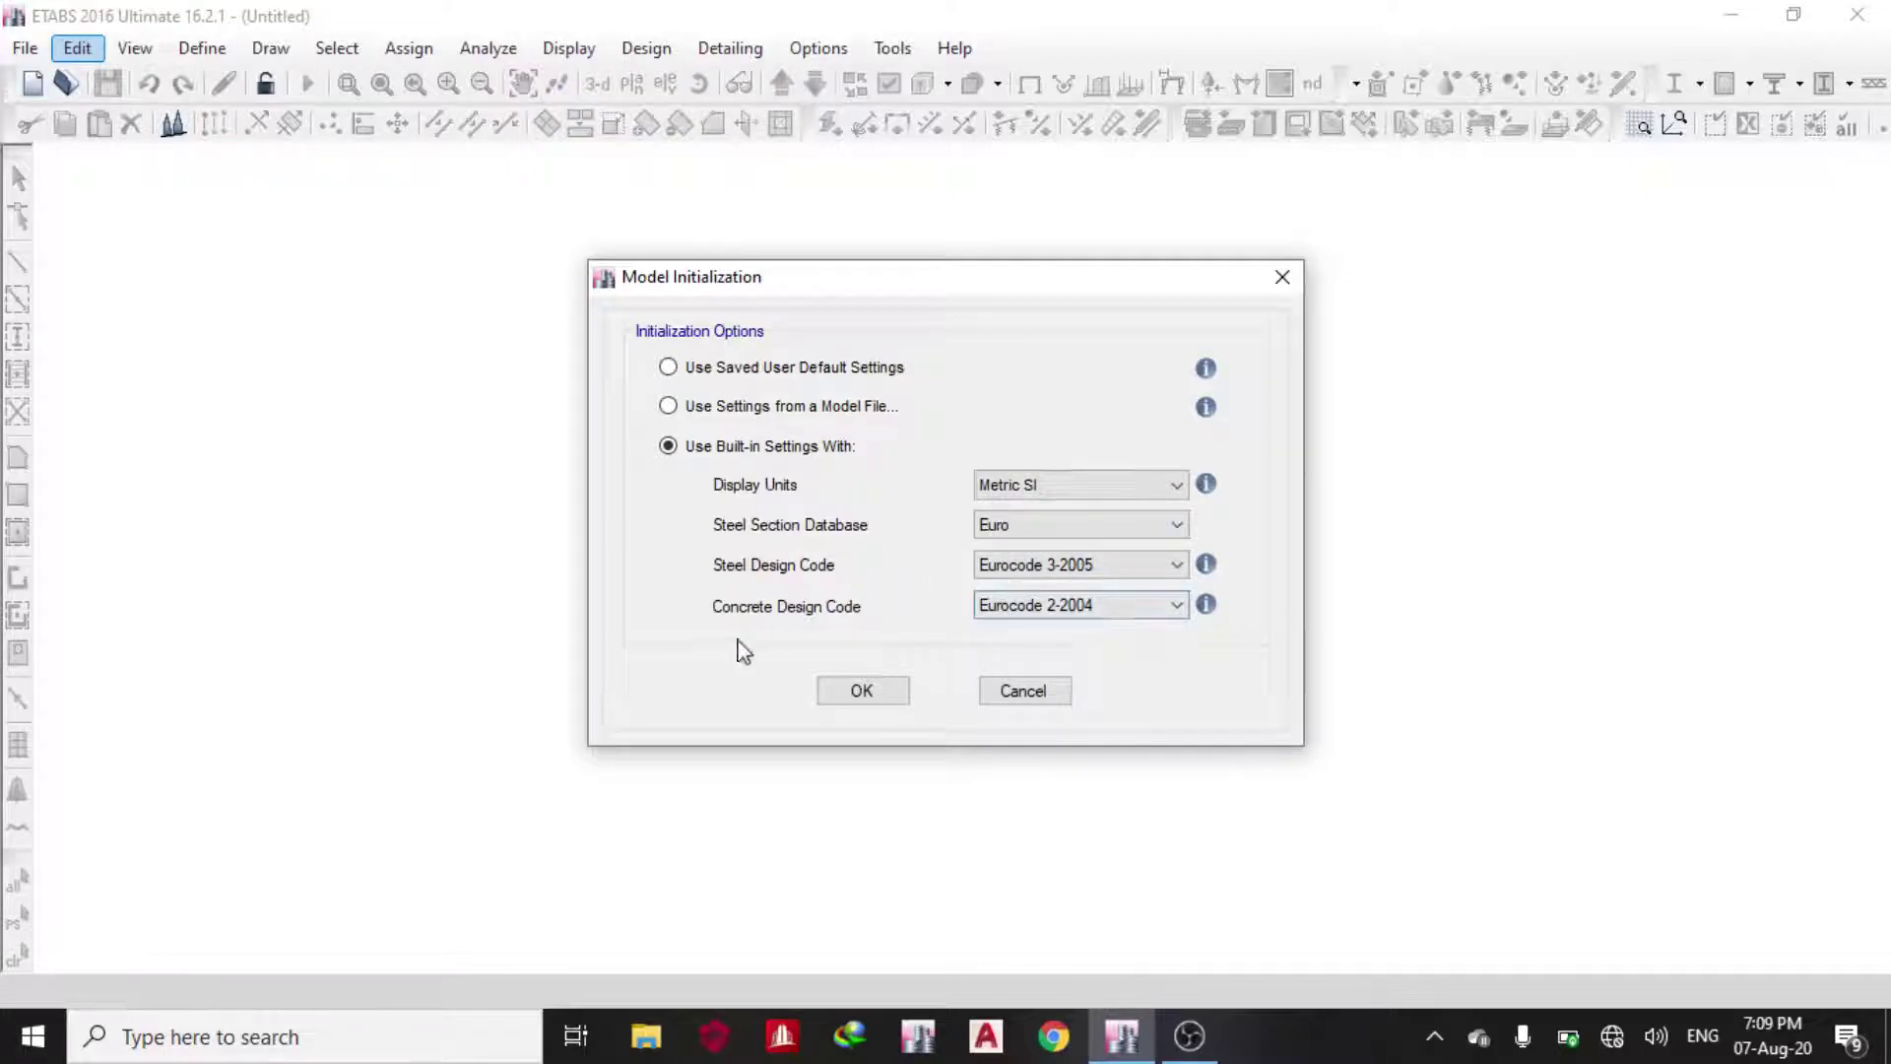
click(832, 702)
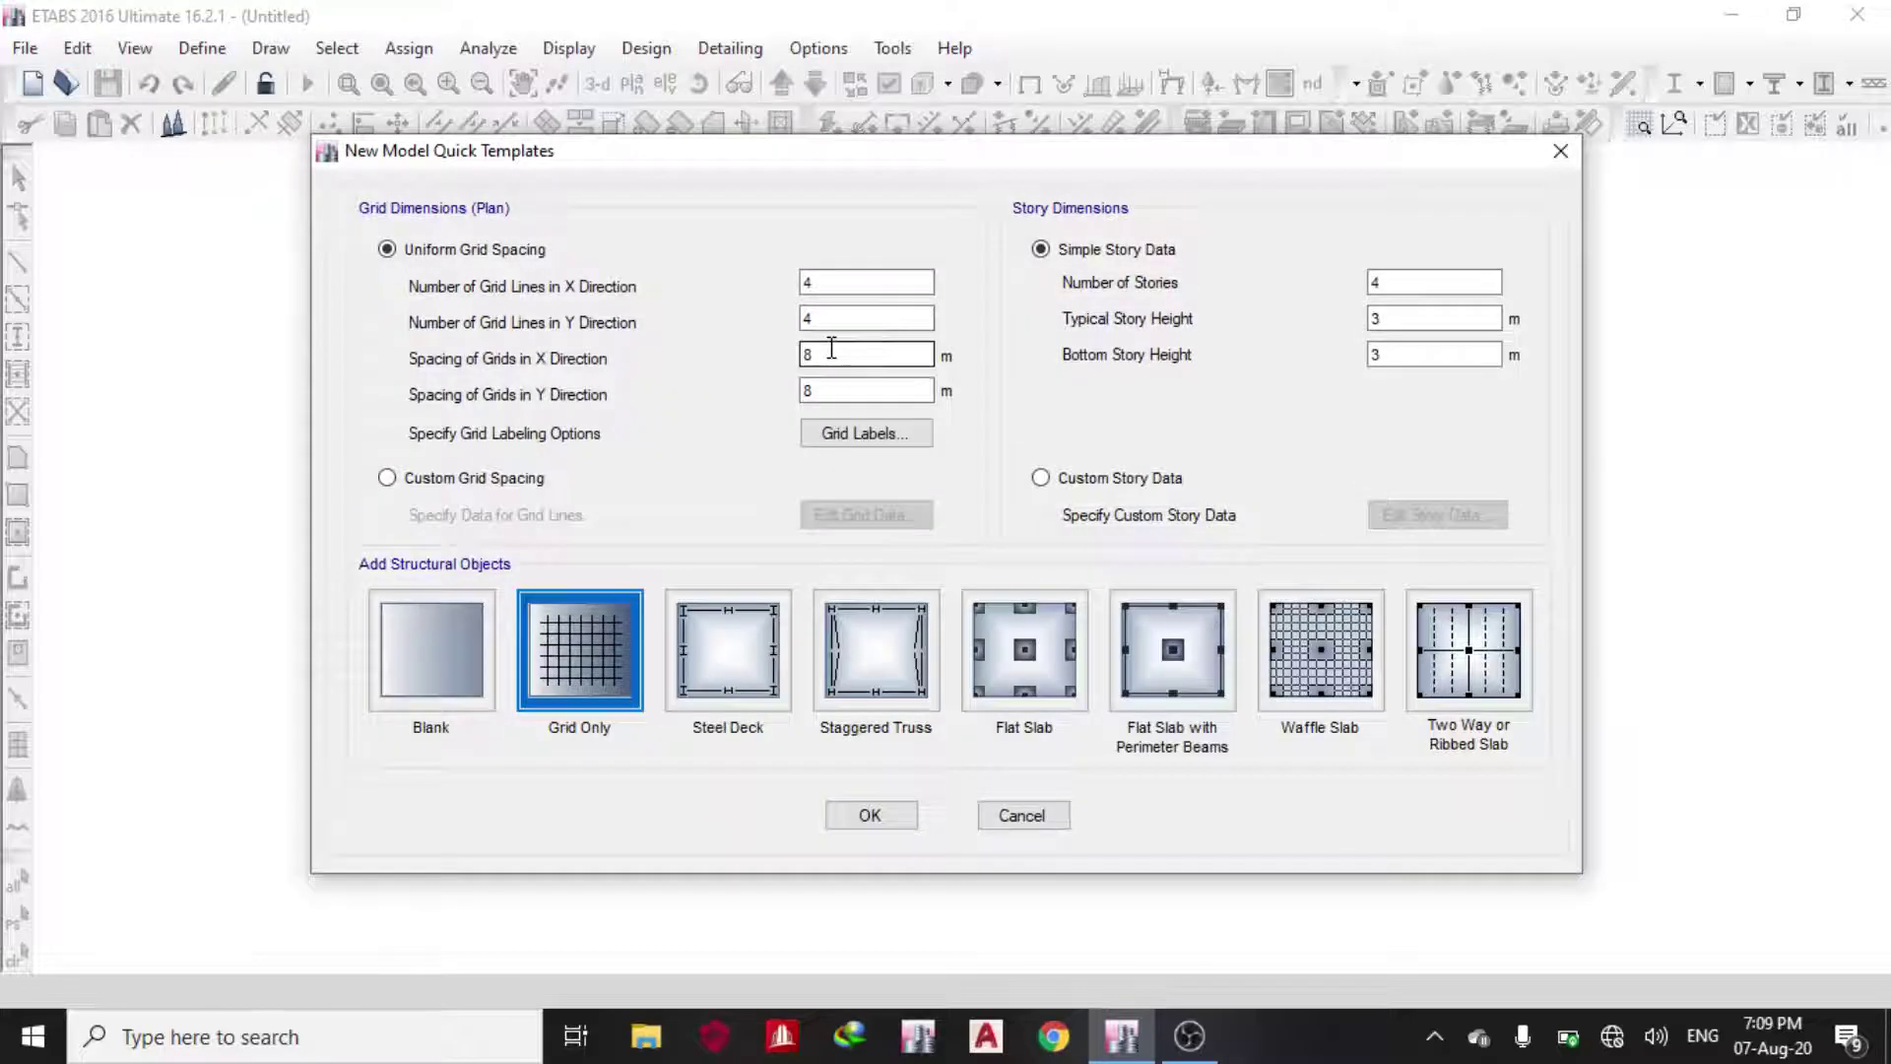
- Create a grid-only model with 2 X grid lines at 6 m spacing, 1 Y grid line and 1 storey
double_click(857, 286)
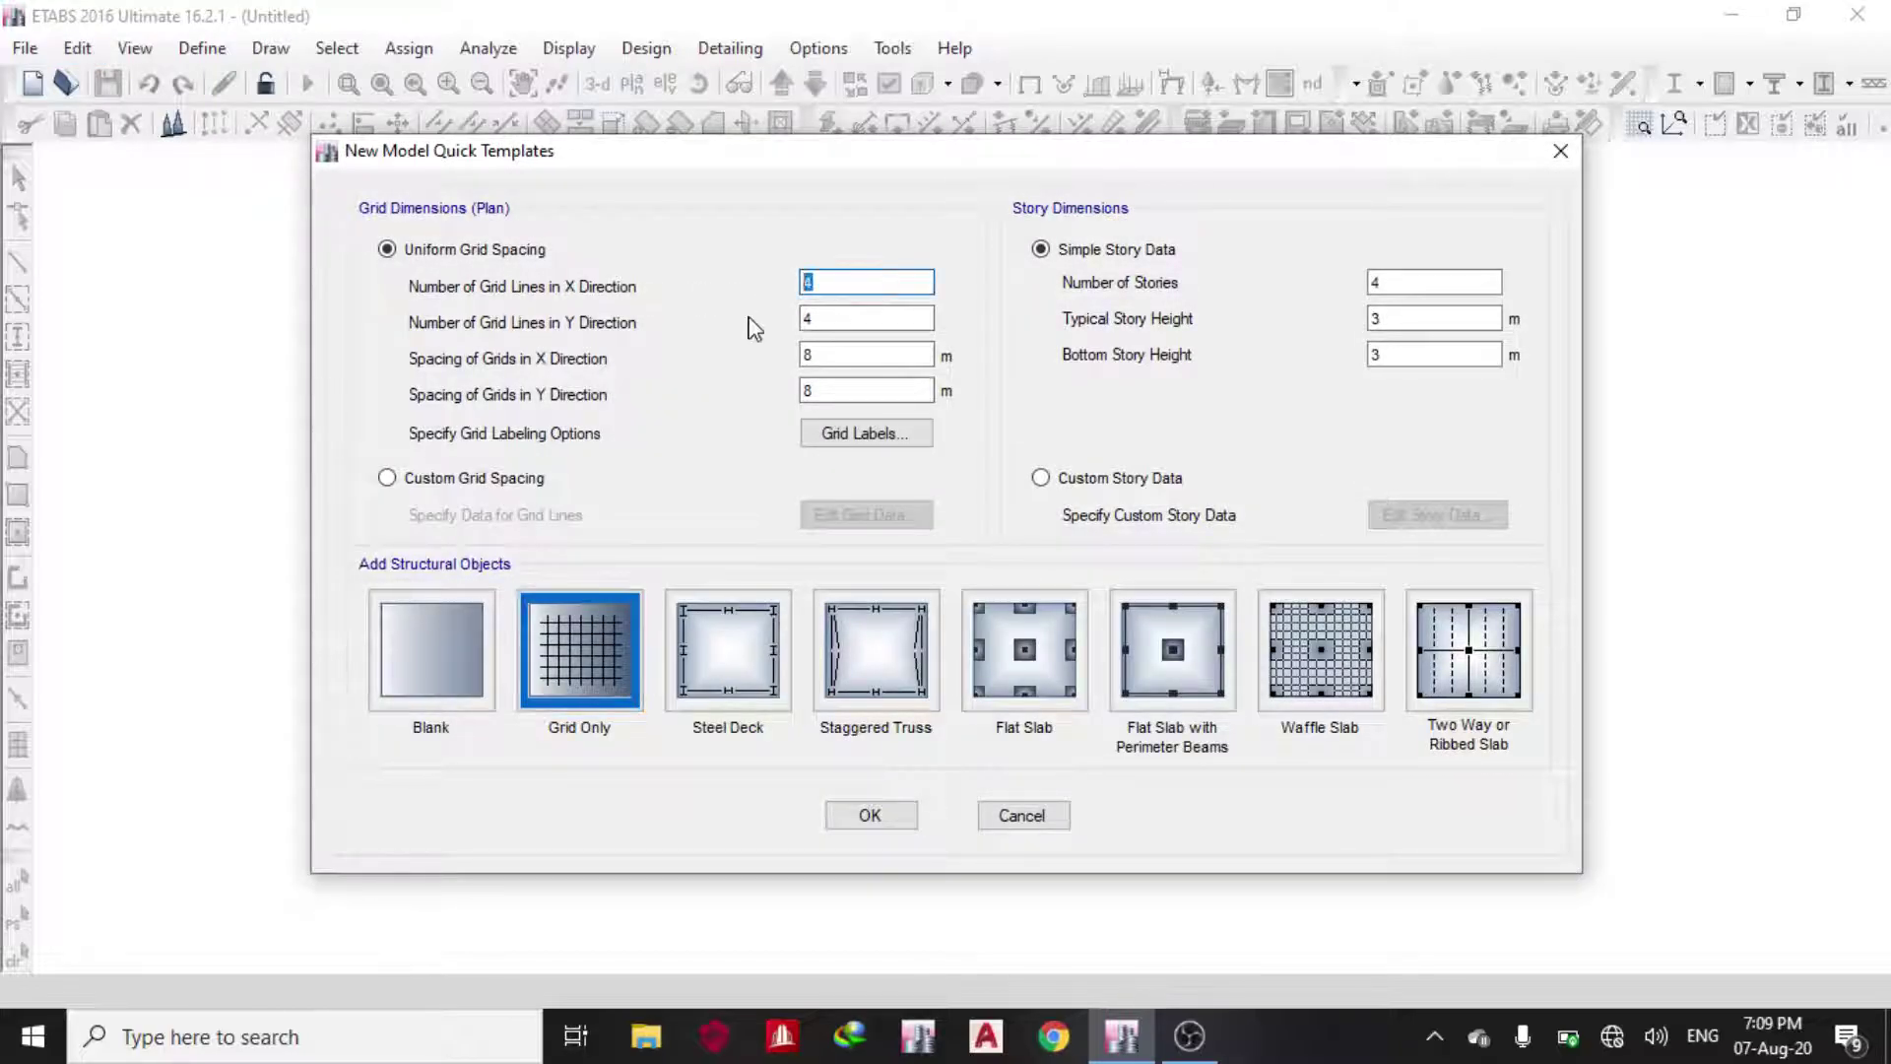
text(2)
double_click(832, 317)
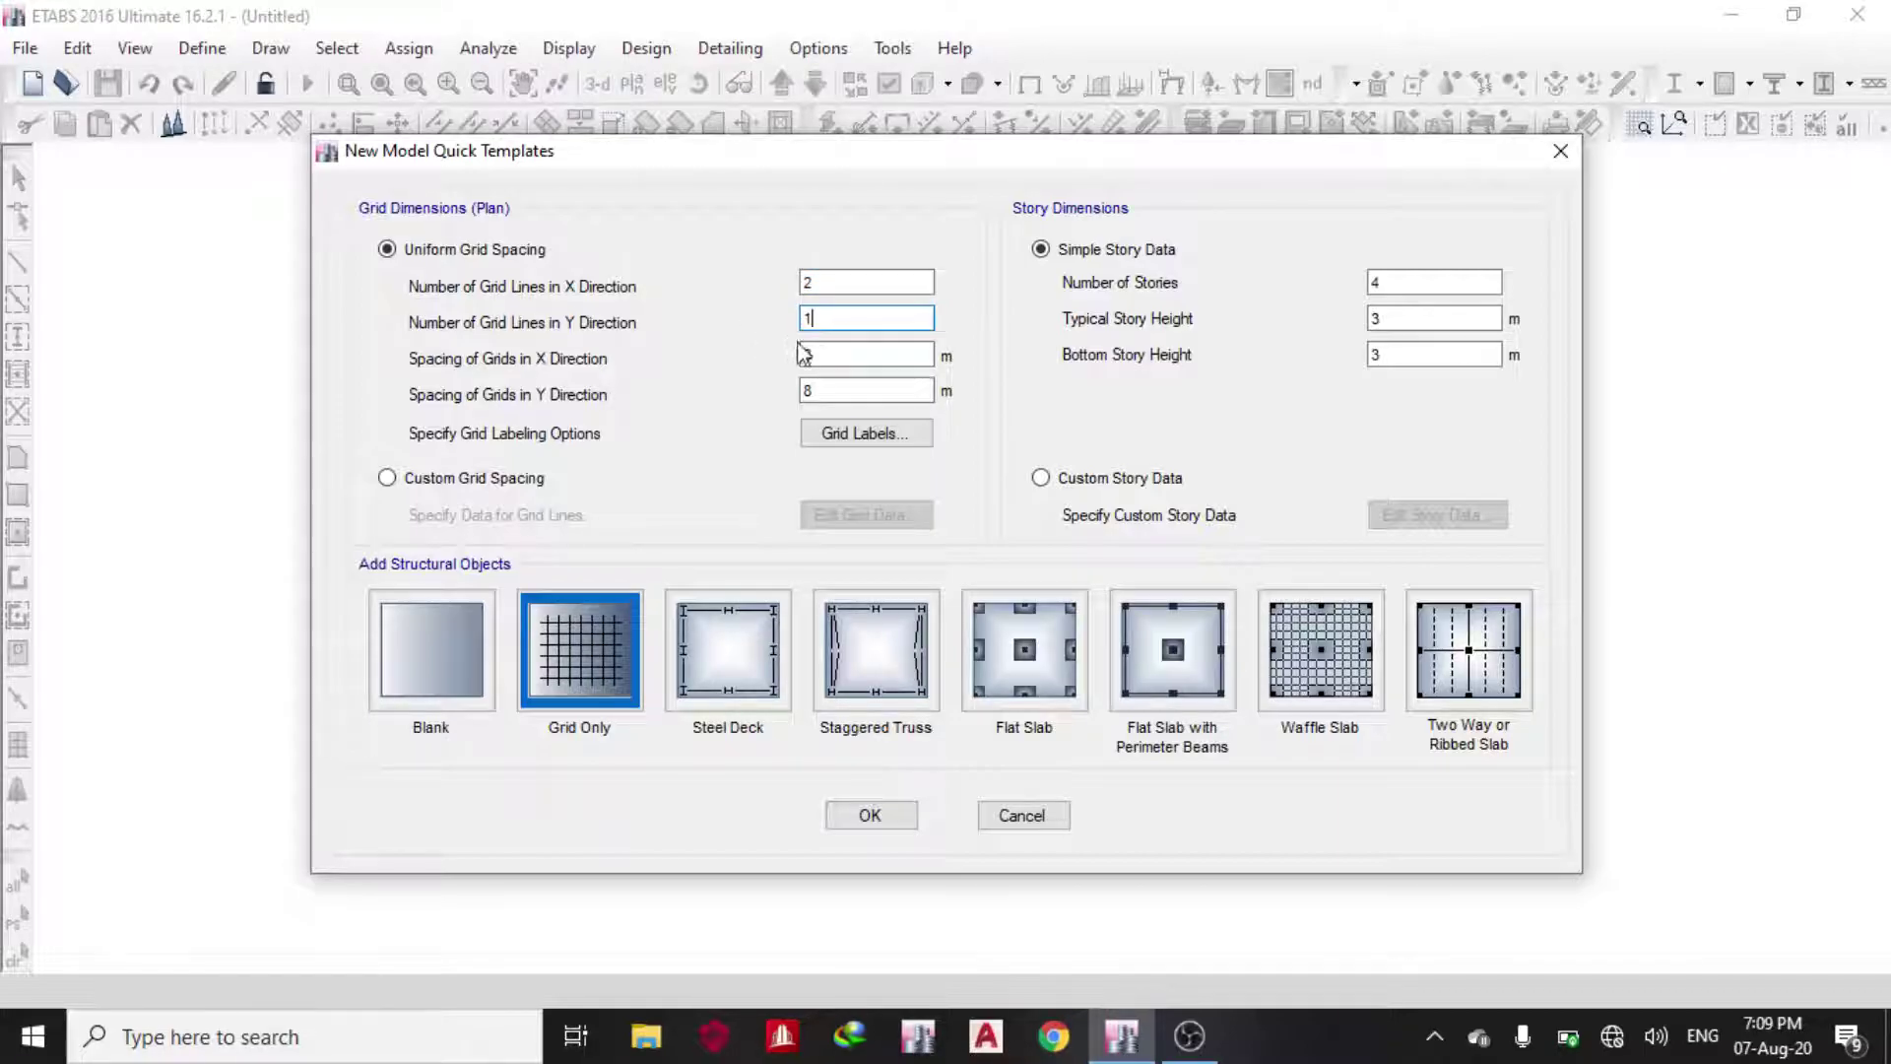
double_click(836, 352)
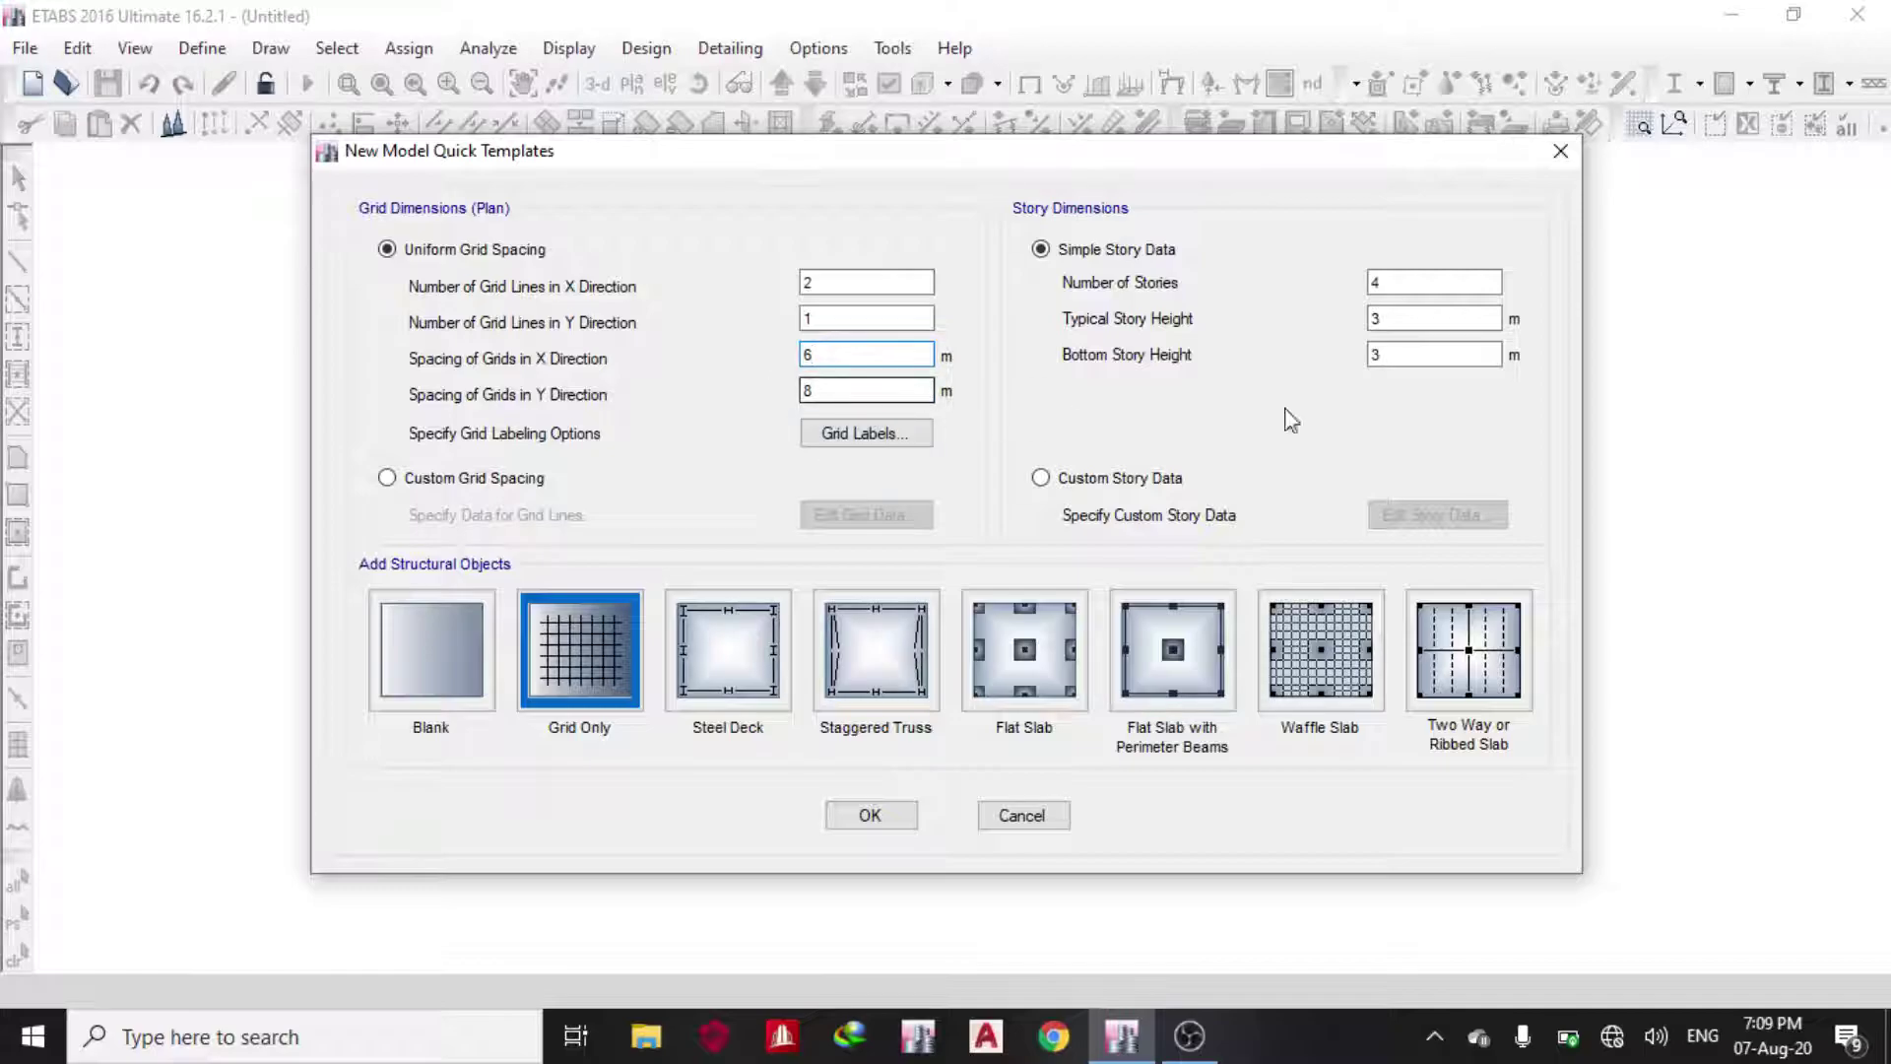
double_click(1379, 284)
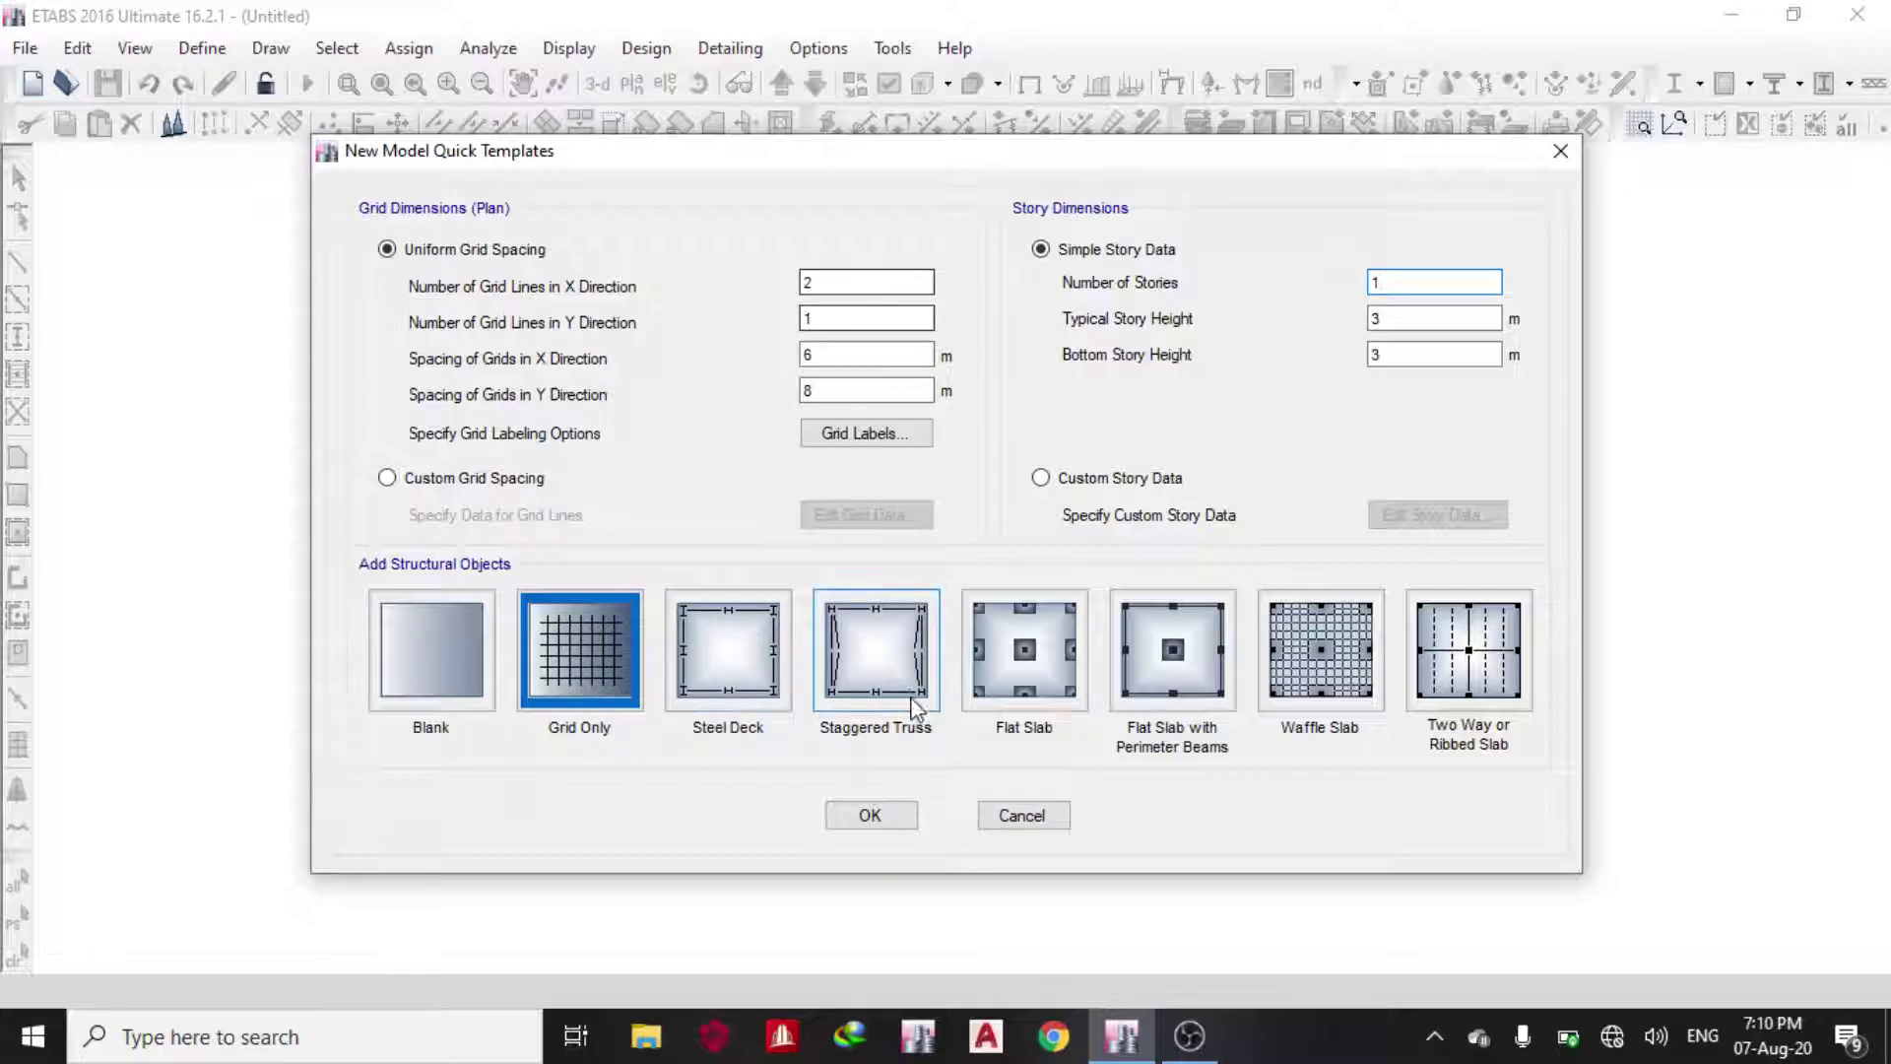
click(878, 823)
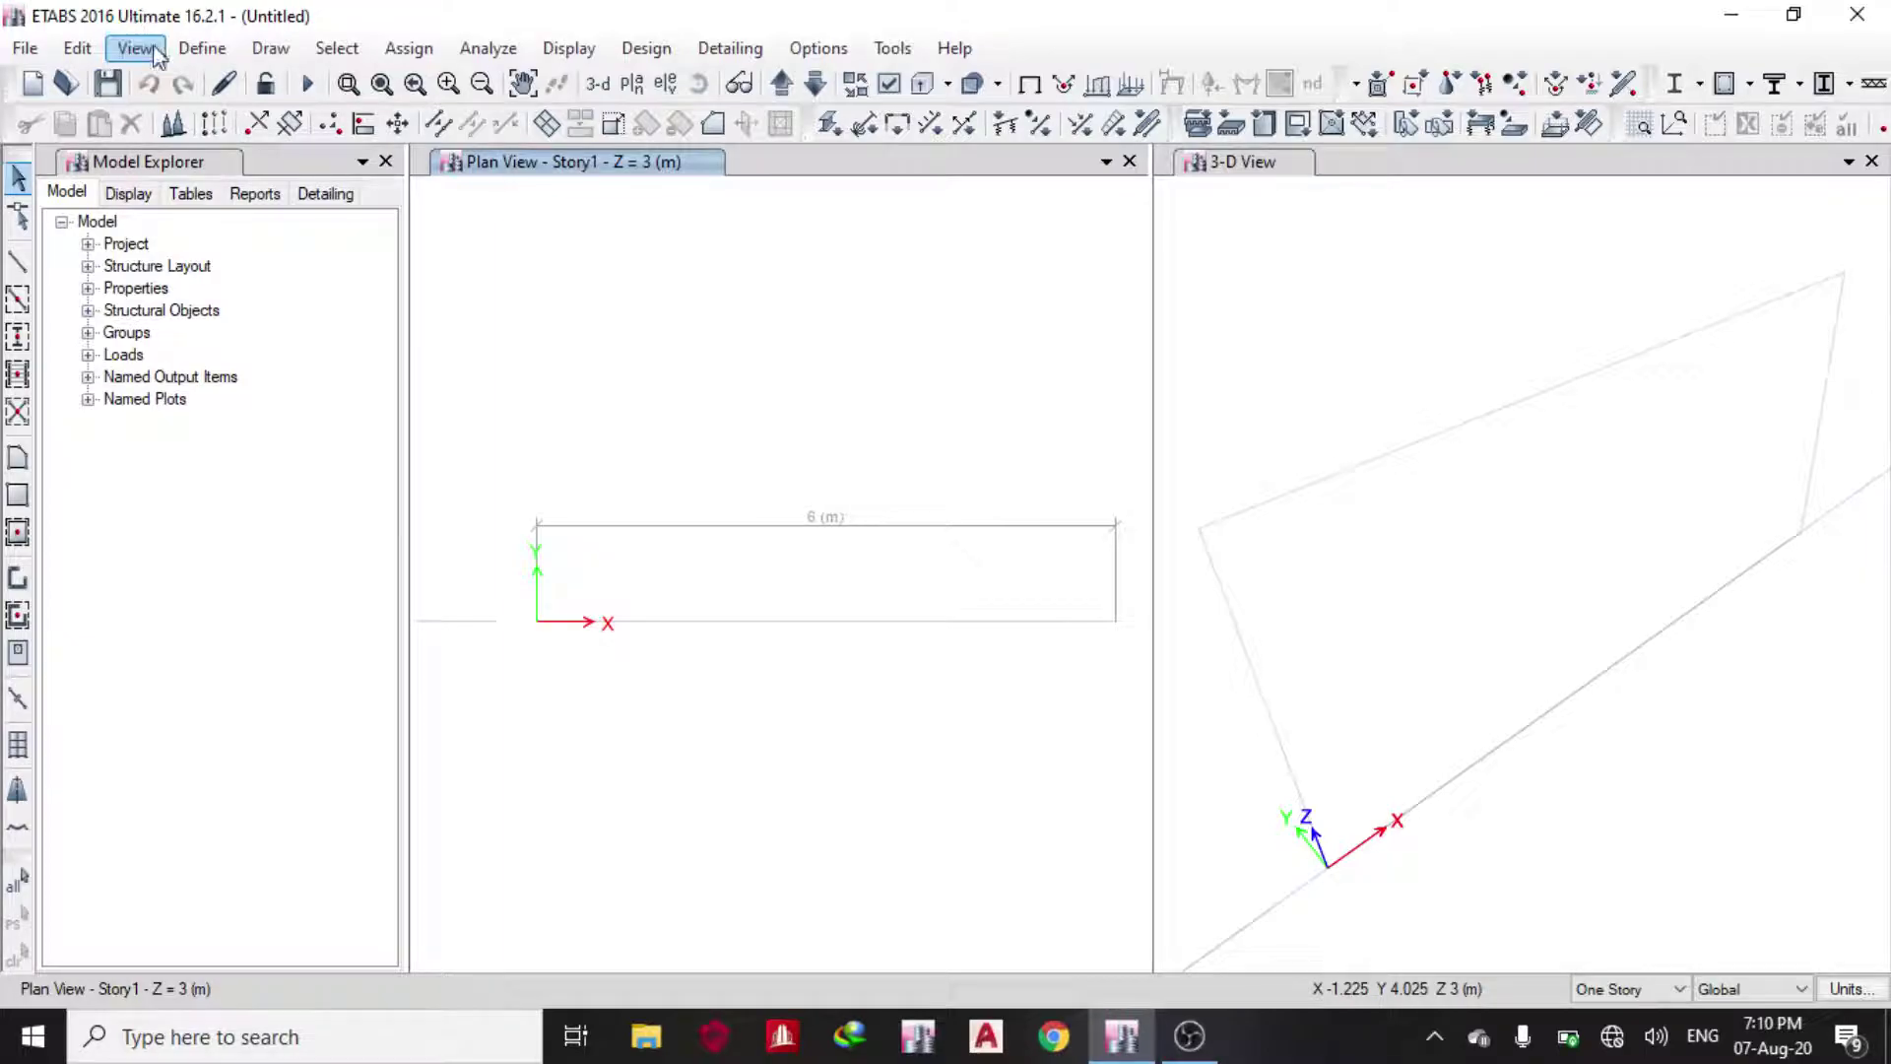
- Add a new Europe concrete material of grade C25/30 to the model's materials
click(202, 48)
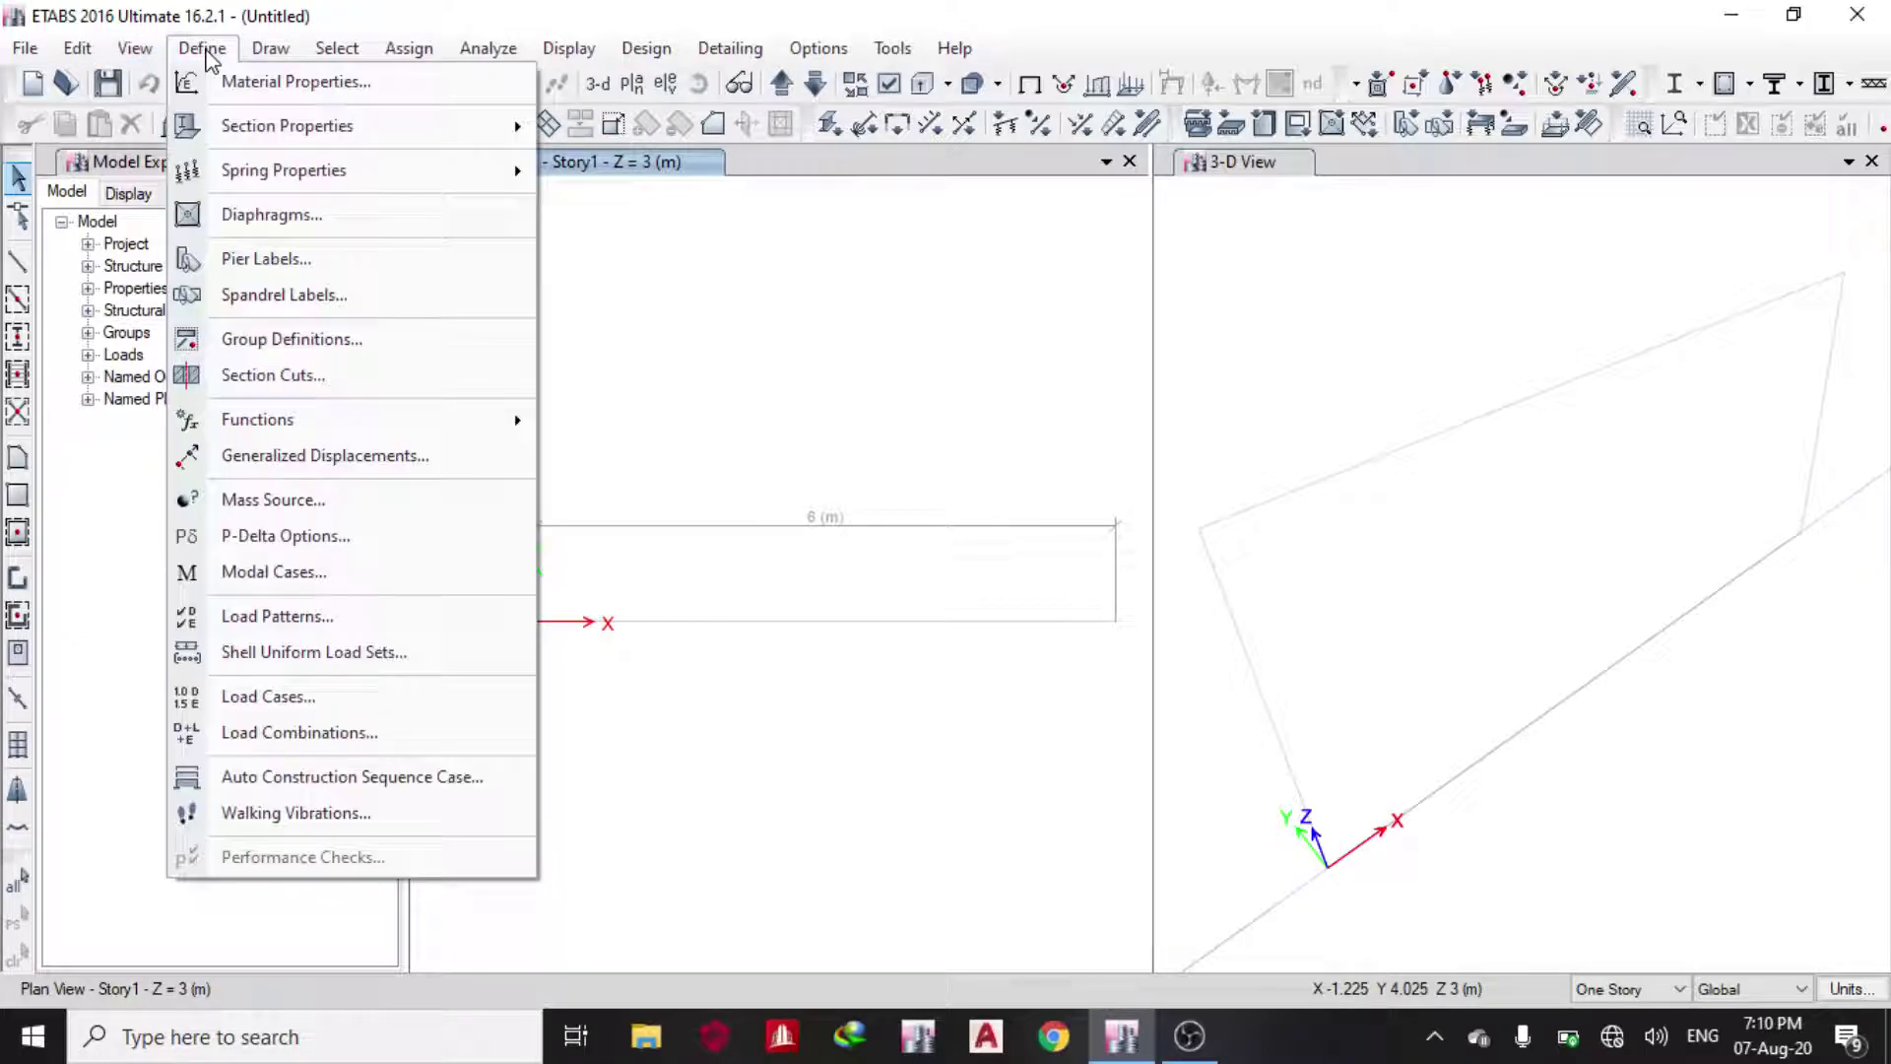
click(246, 73)
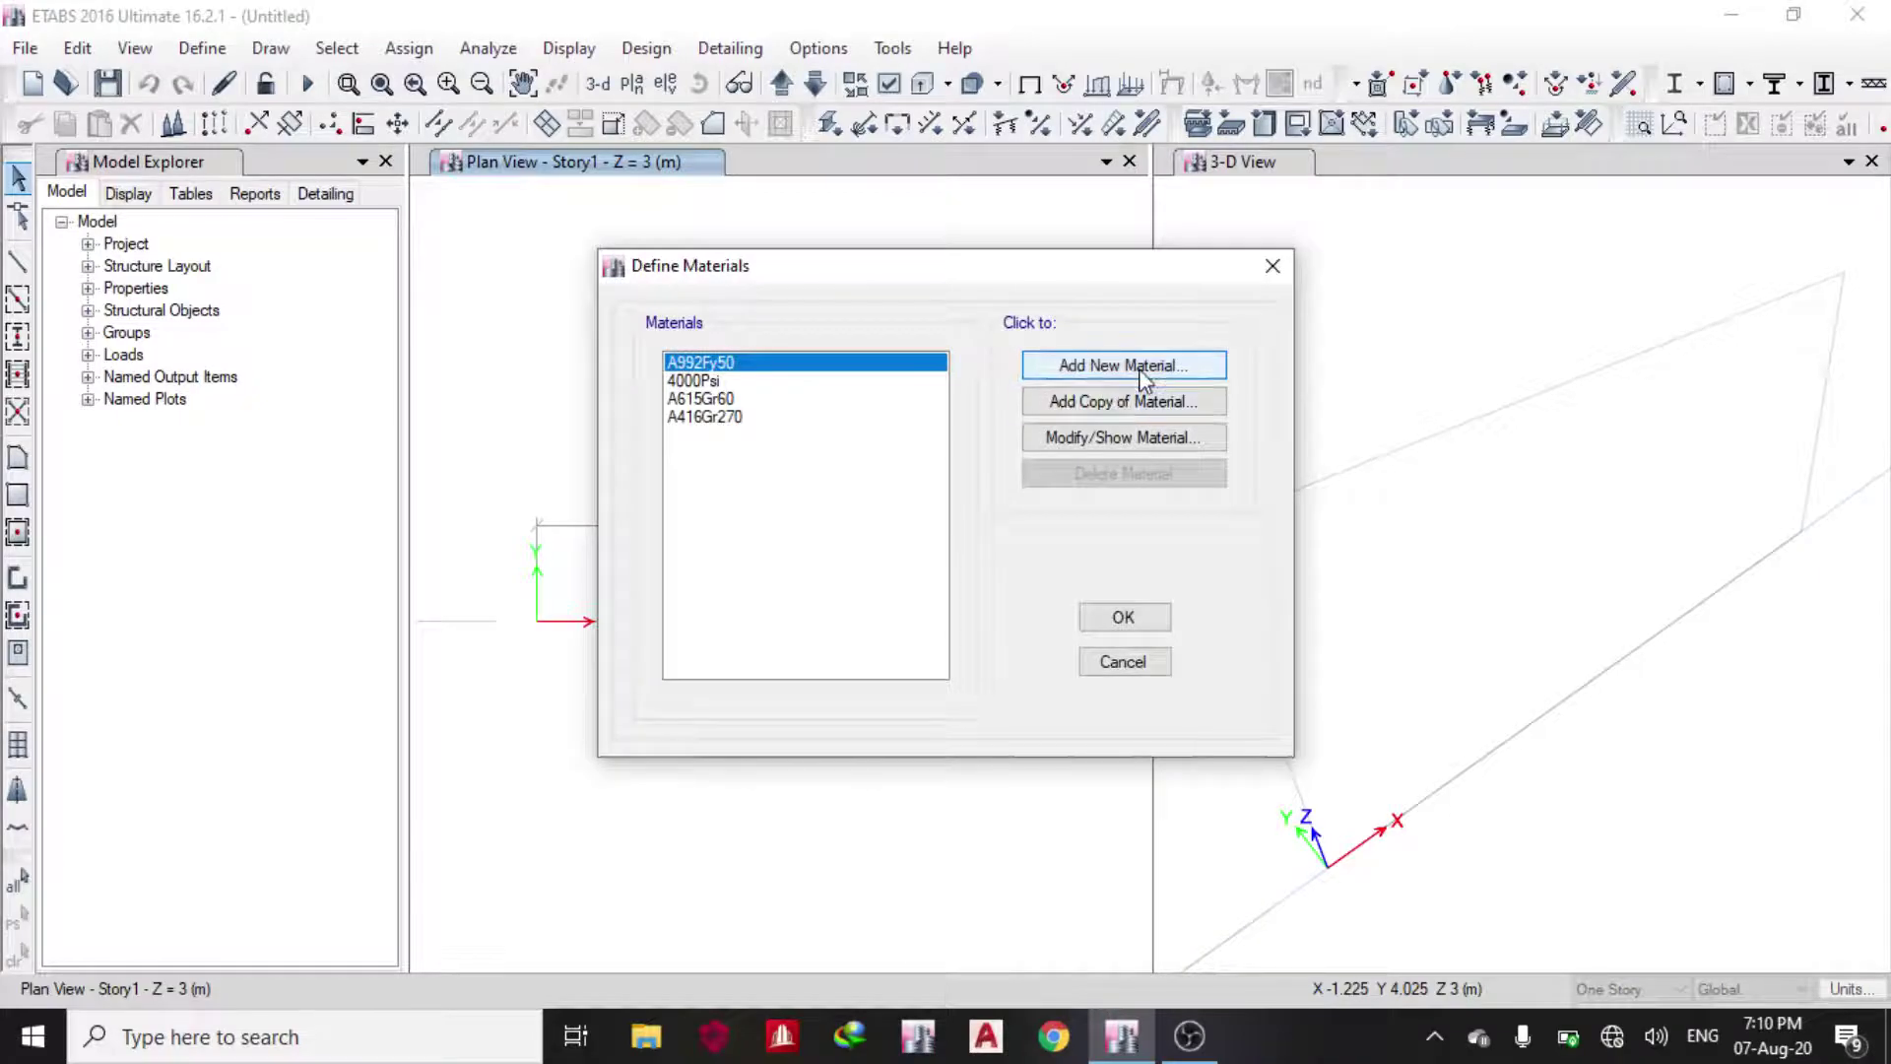
click(1142, 368)
click(930, 435)
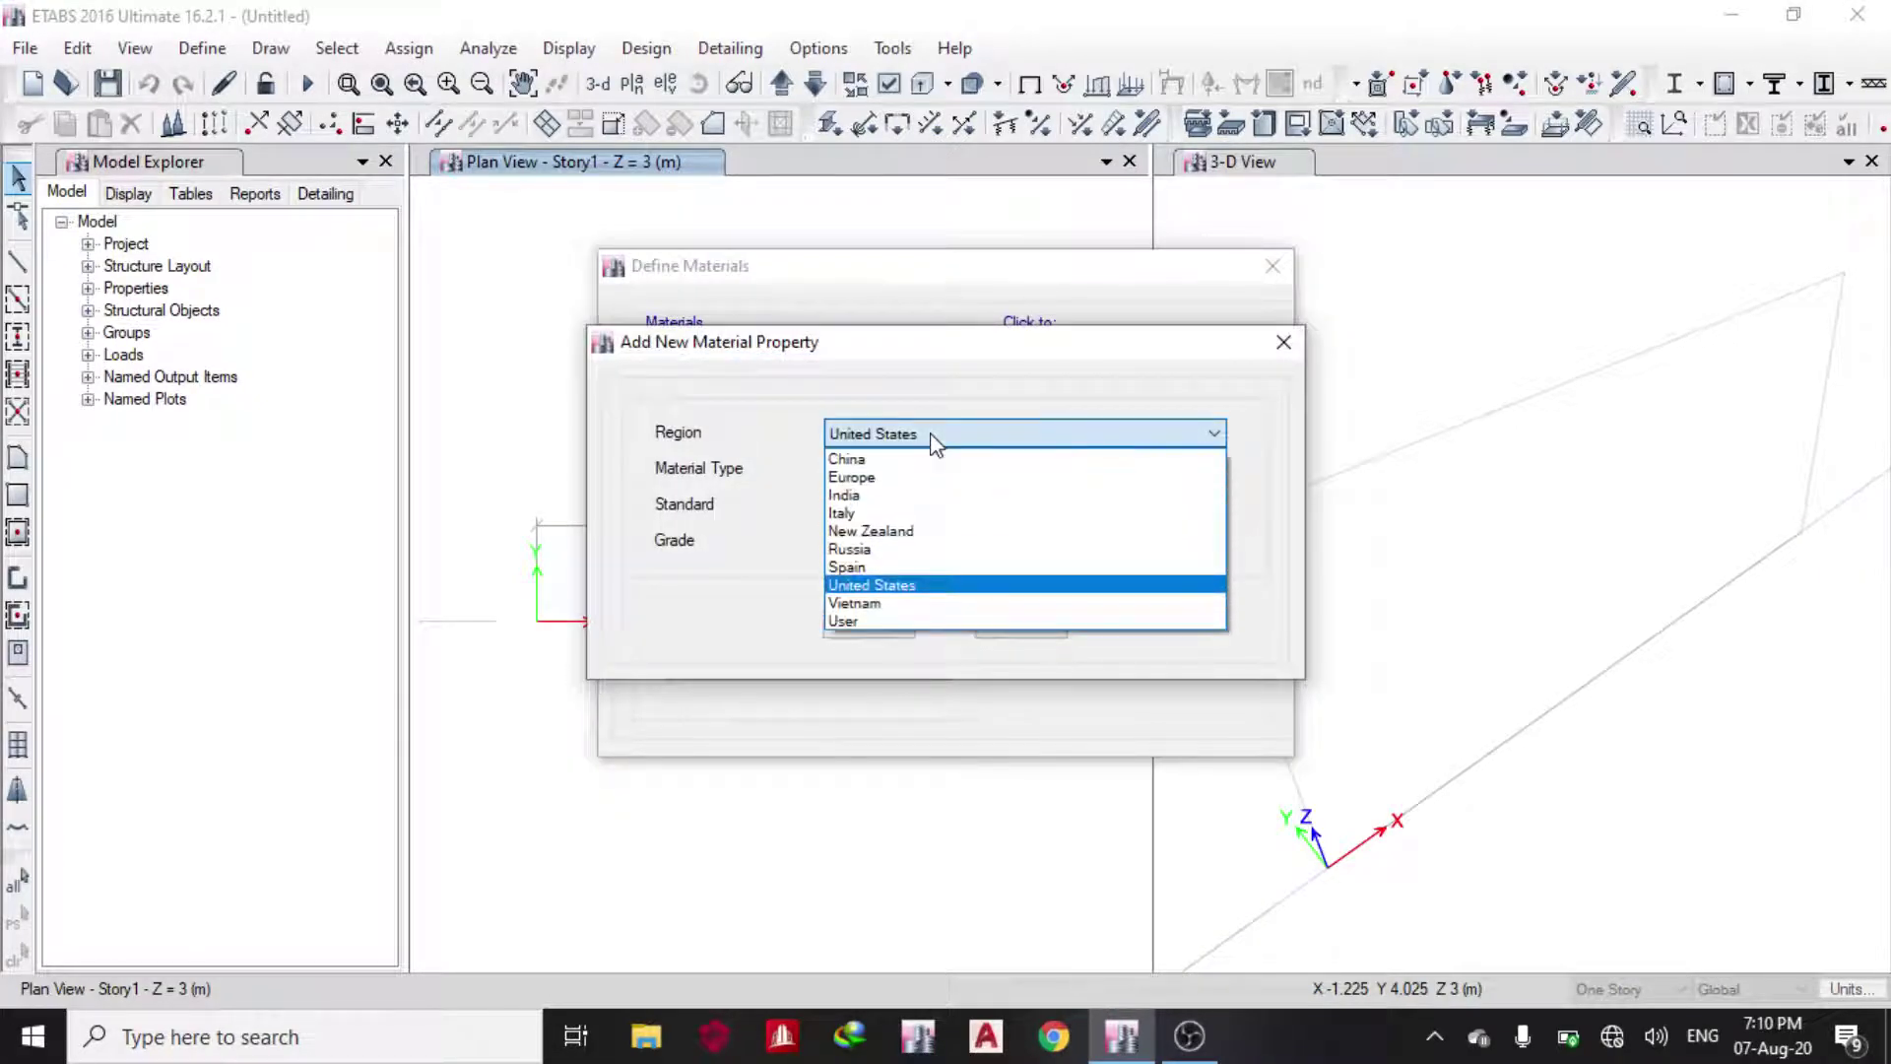
click(899, 478)
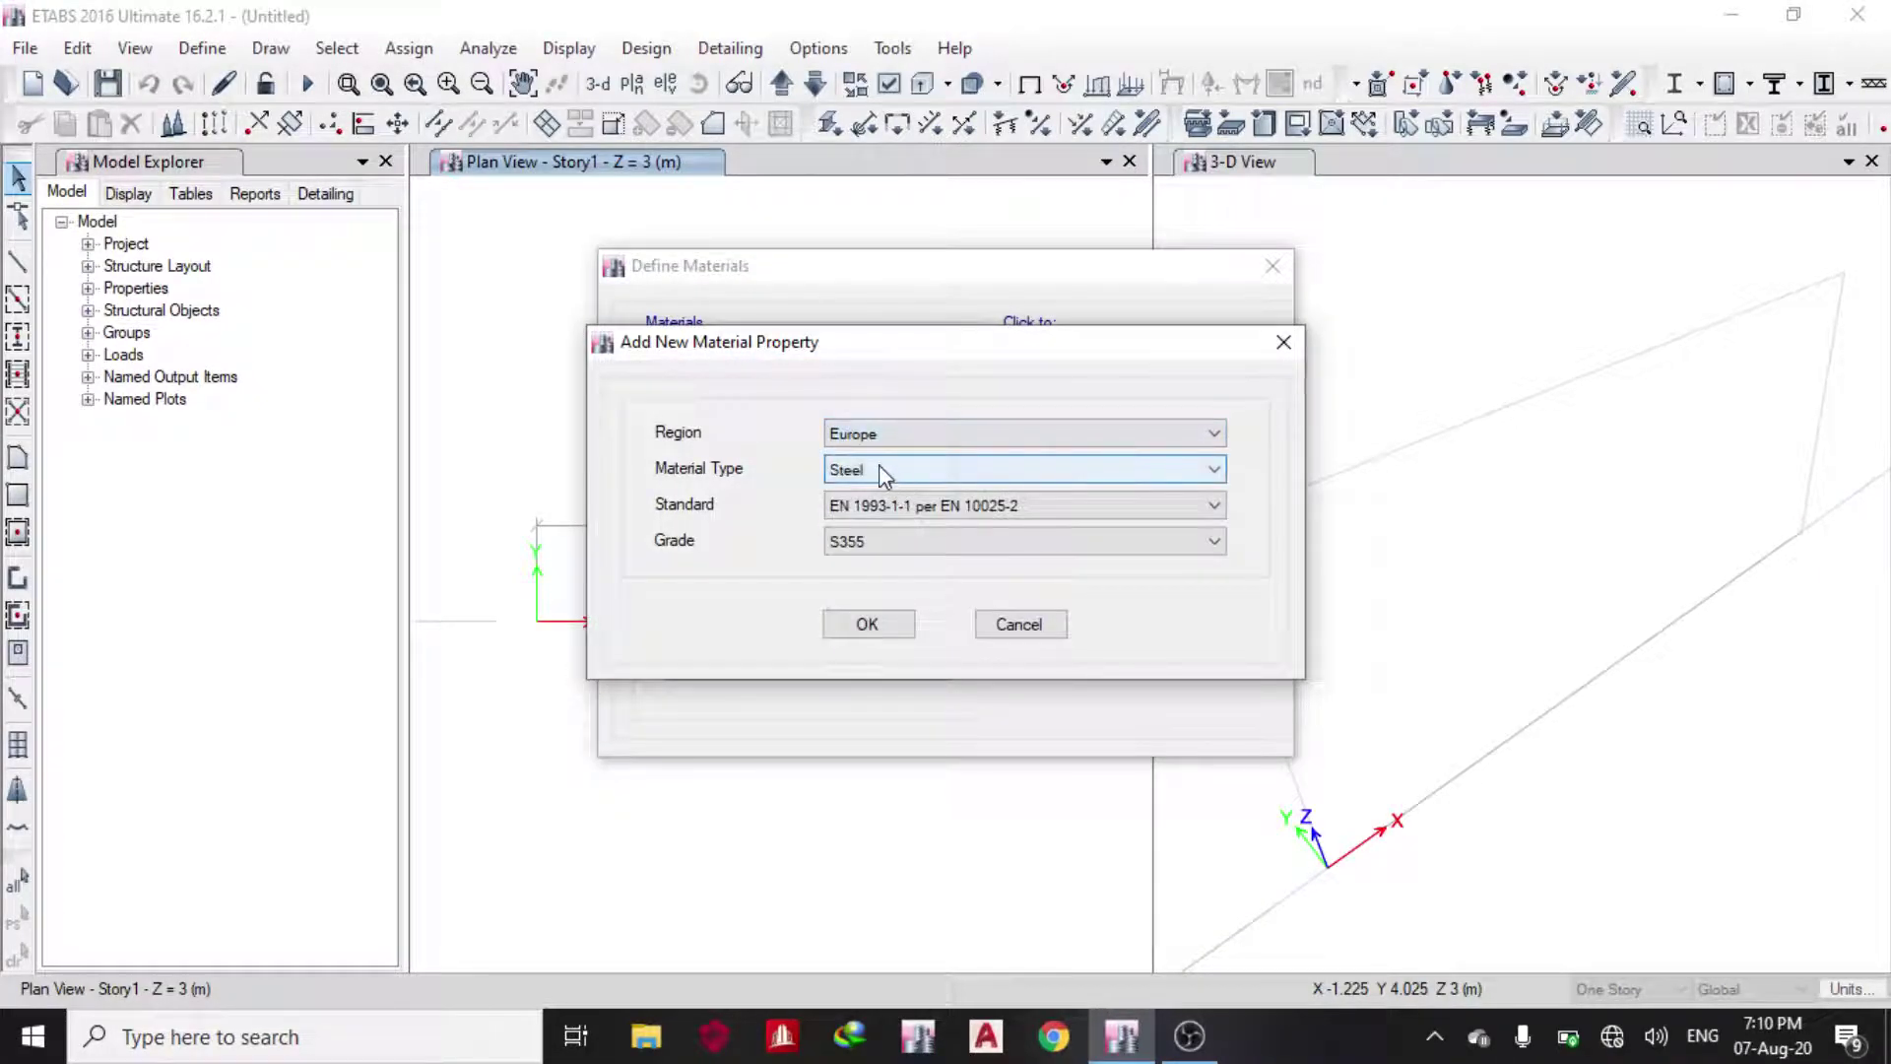
click(884, 475)
click(889, 517)
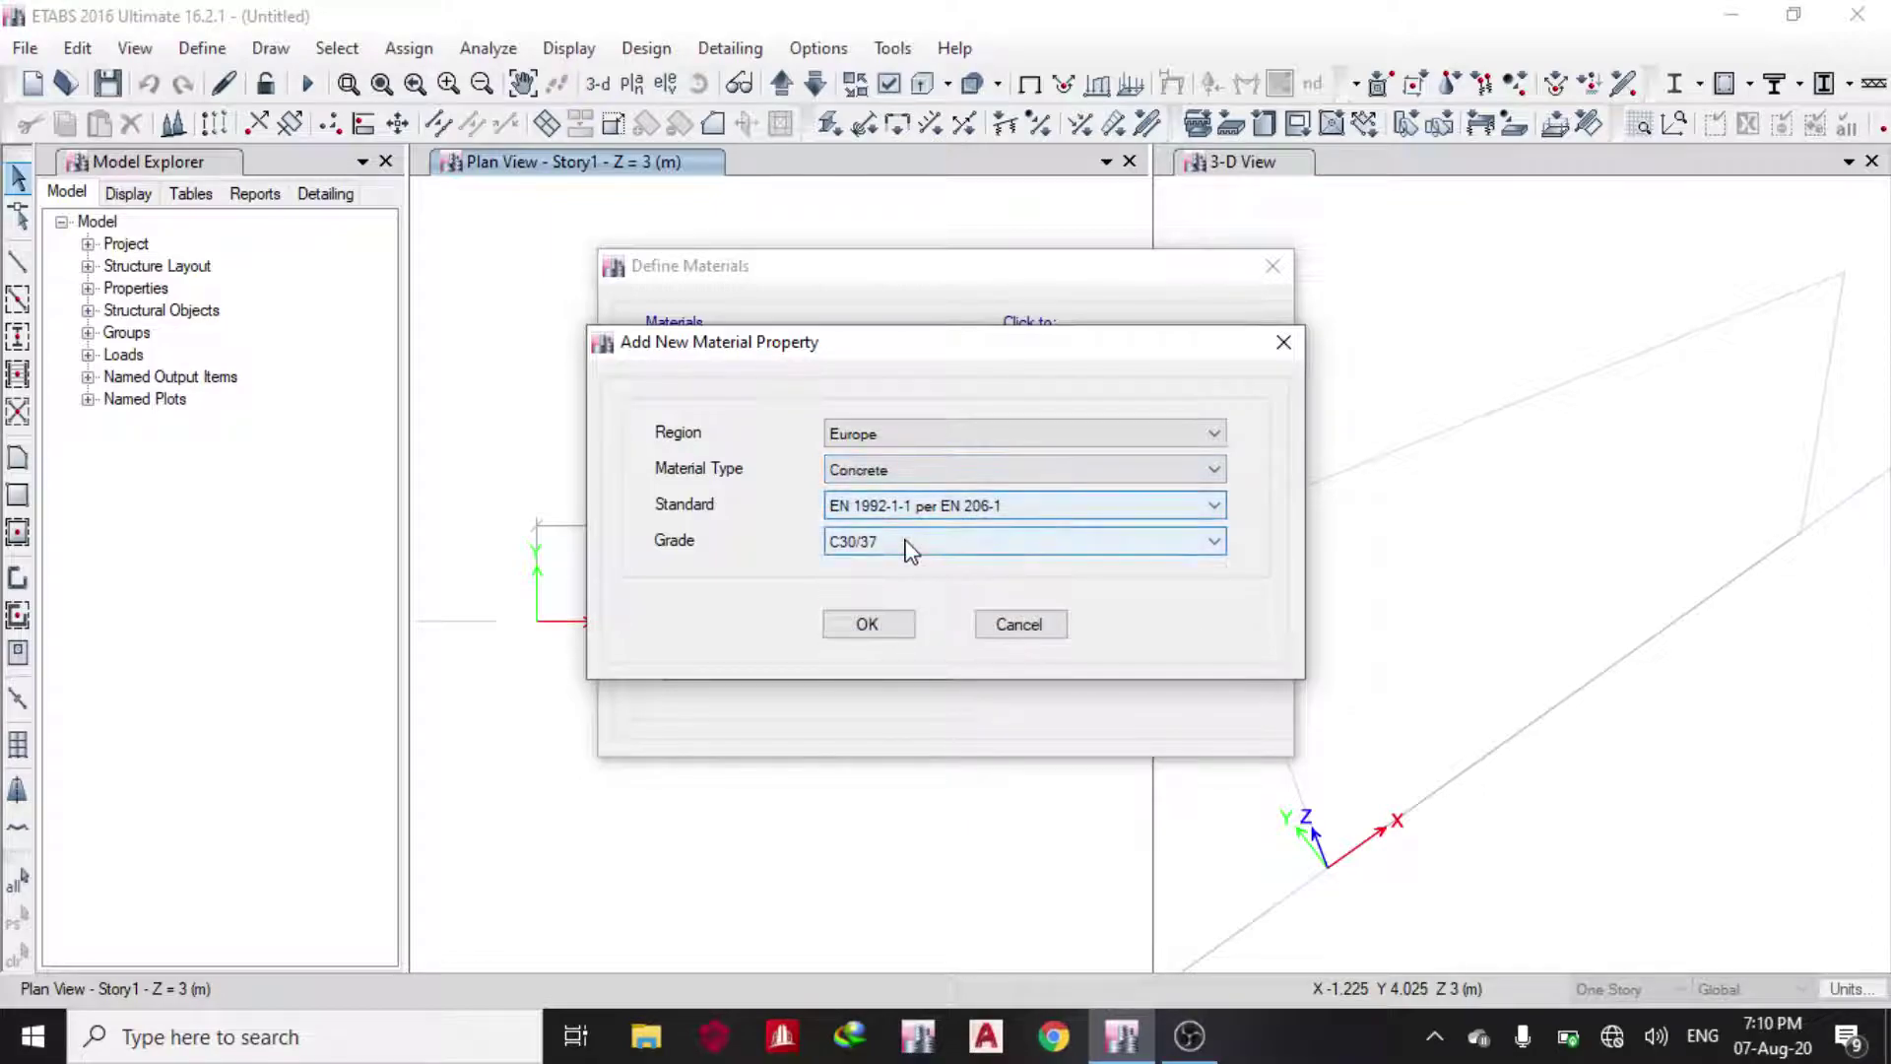
click(909, 546)
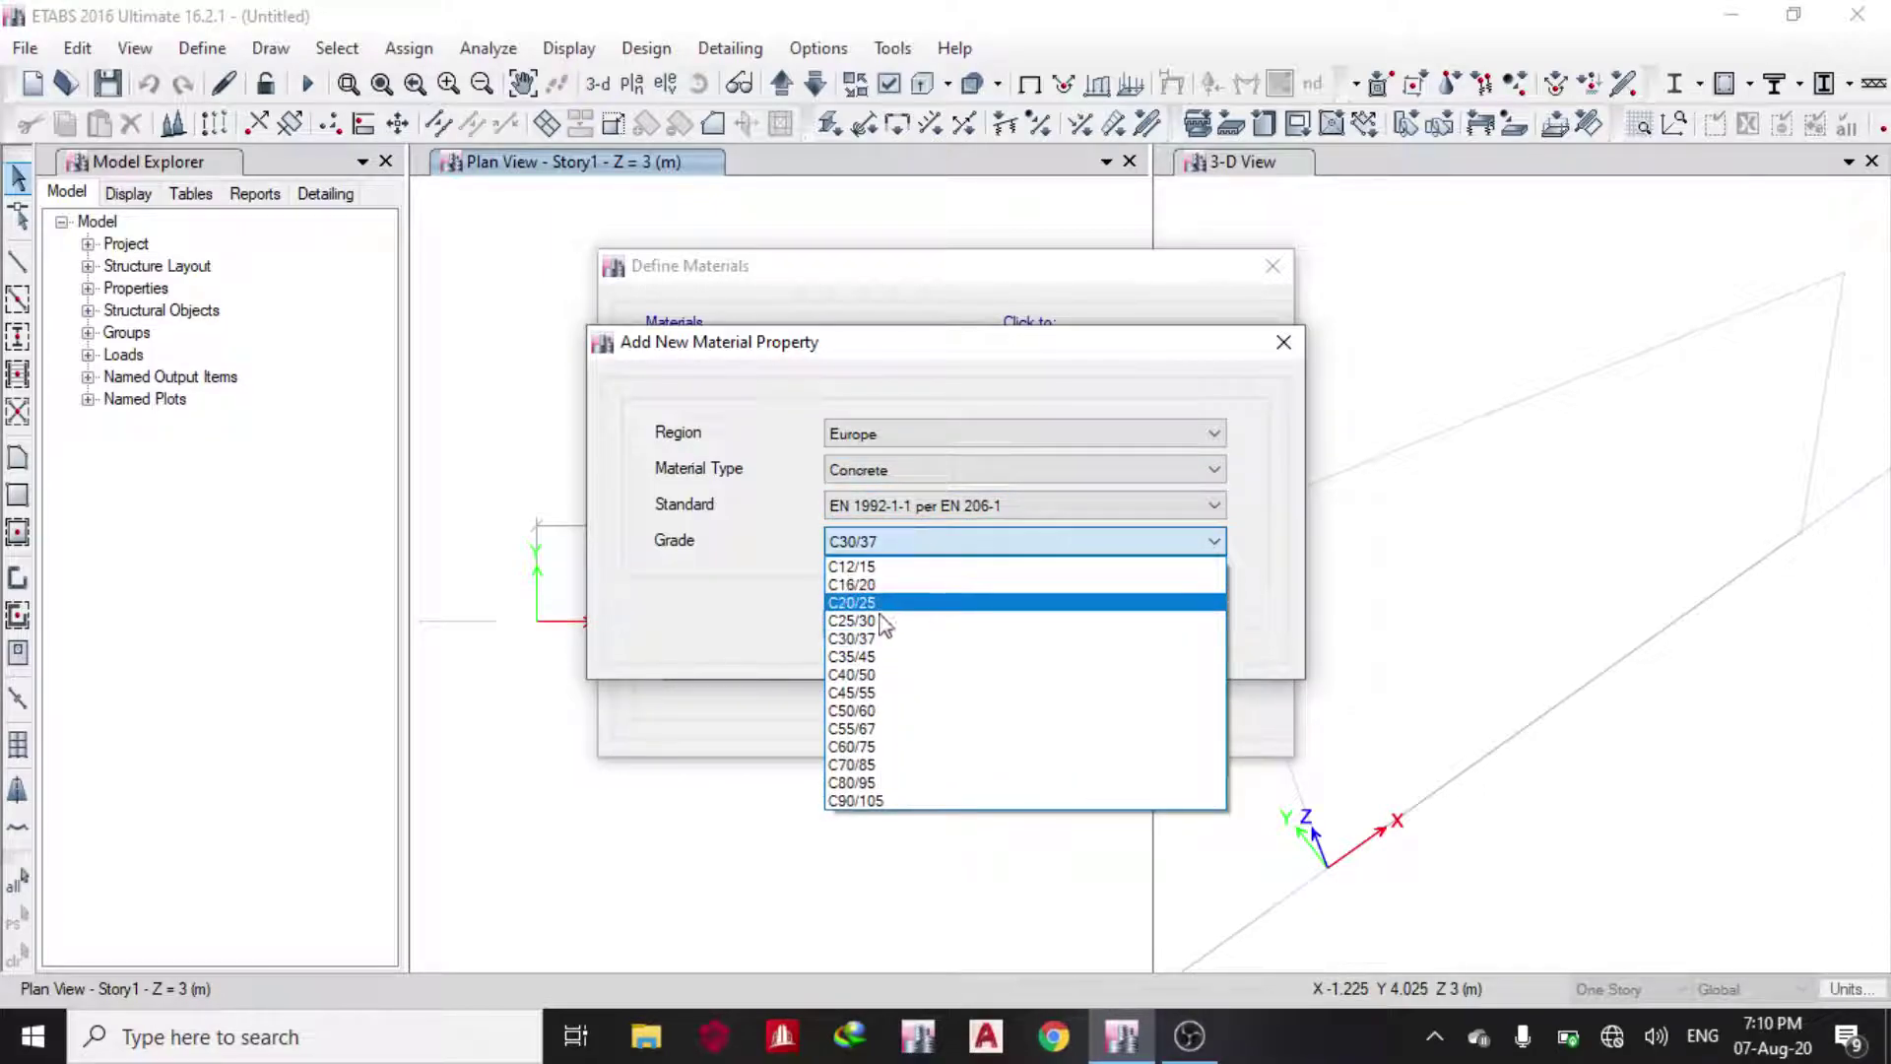
click(871, 620)
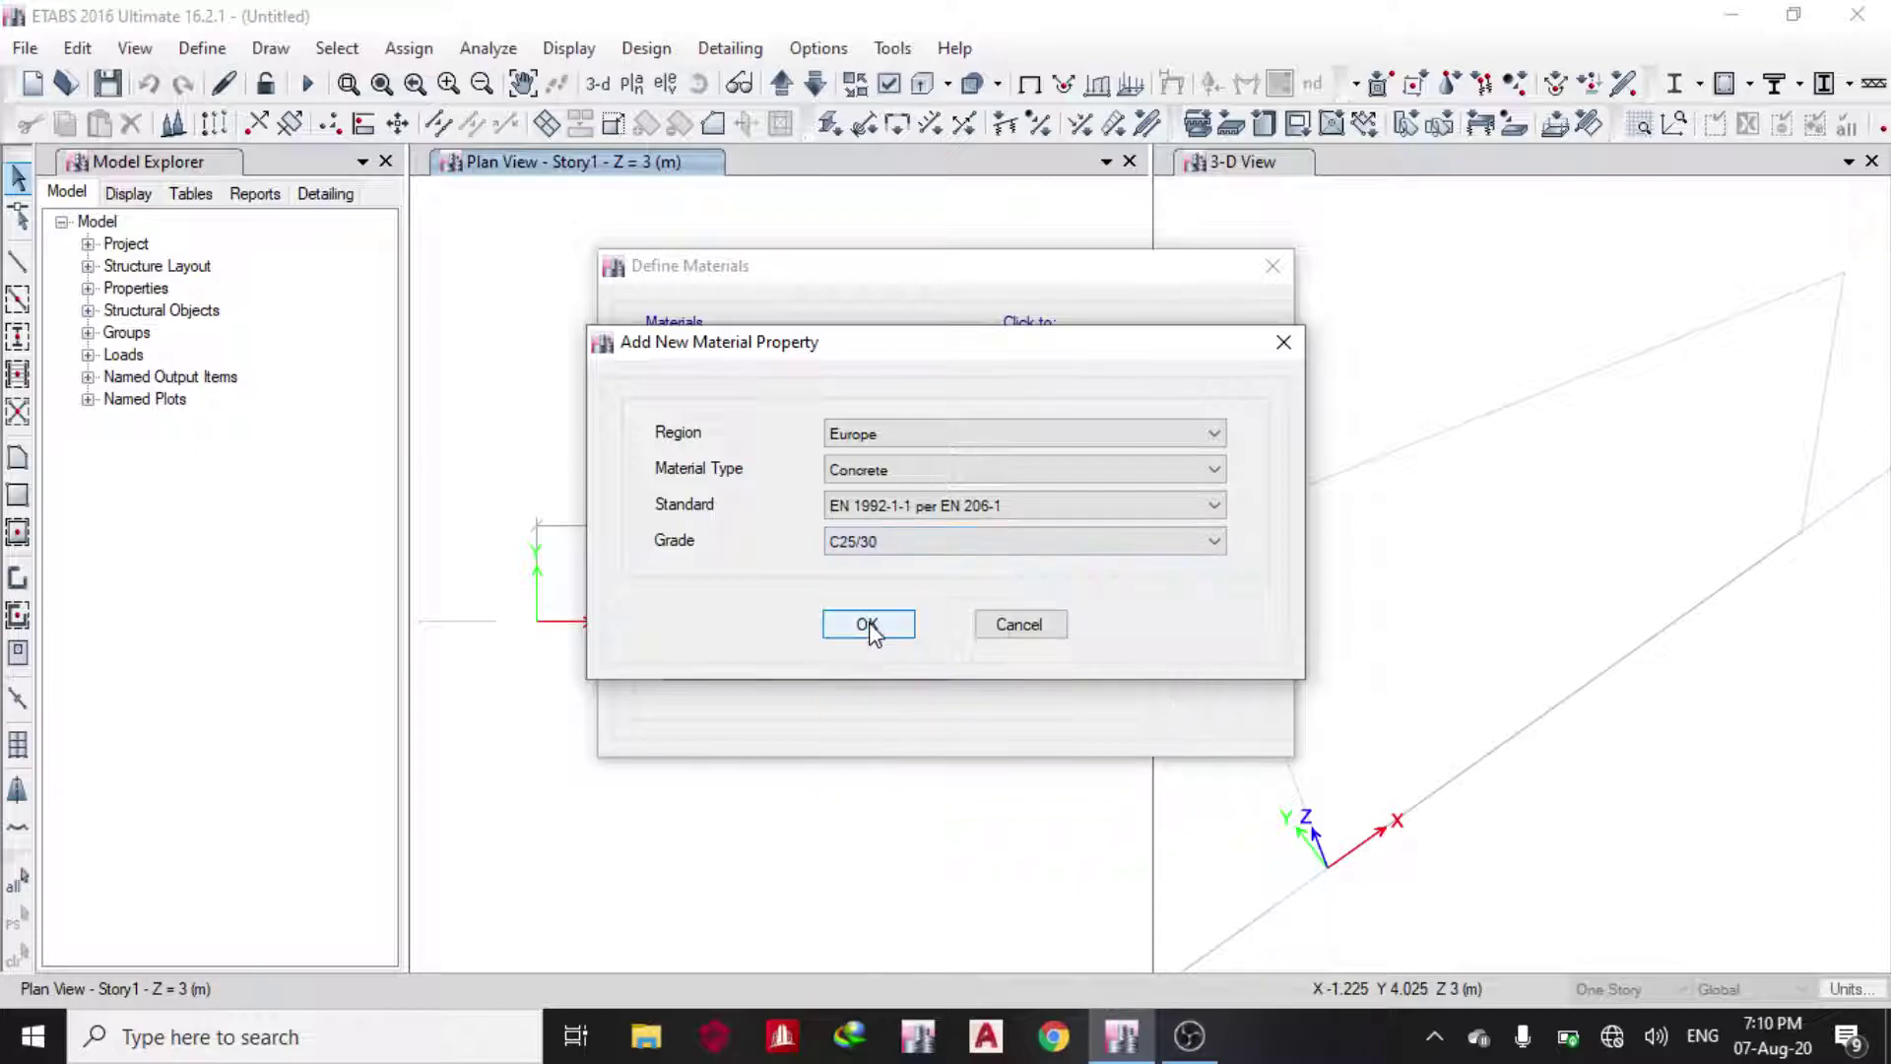
click(872, 625)
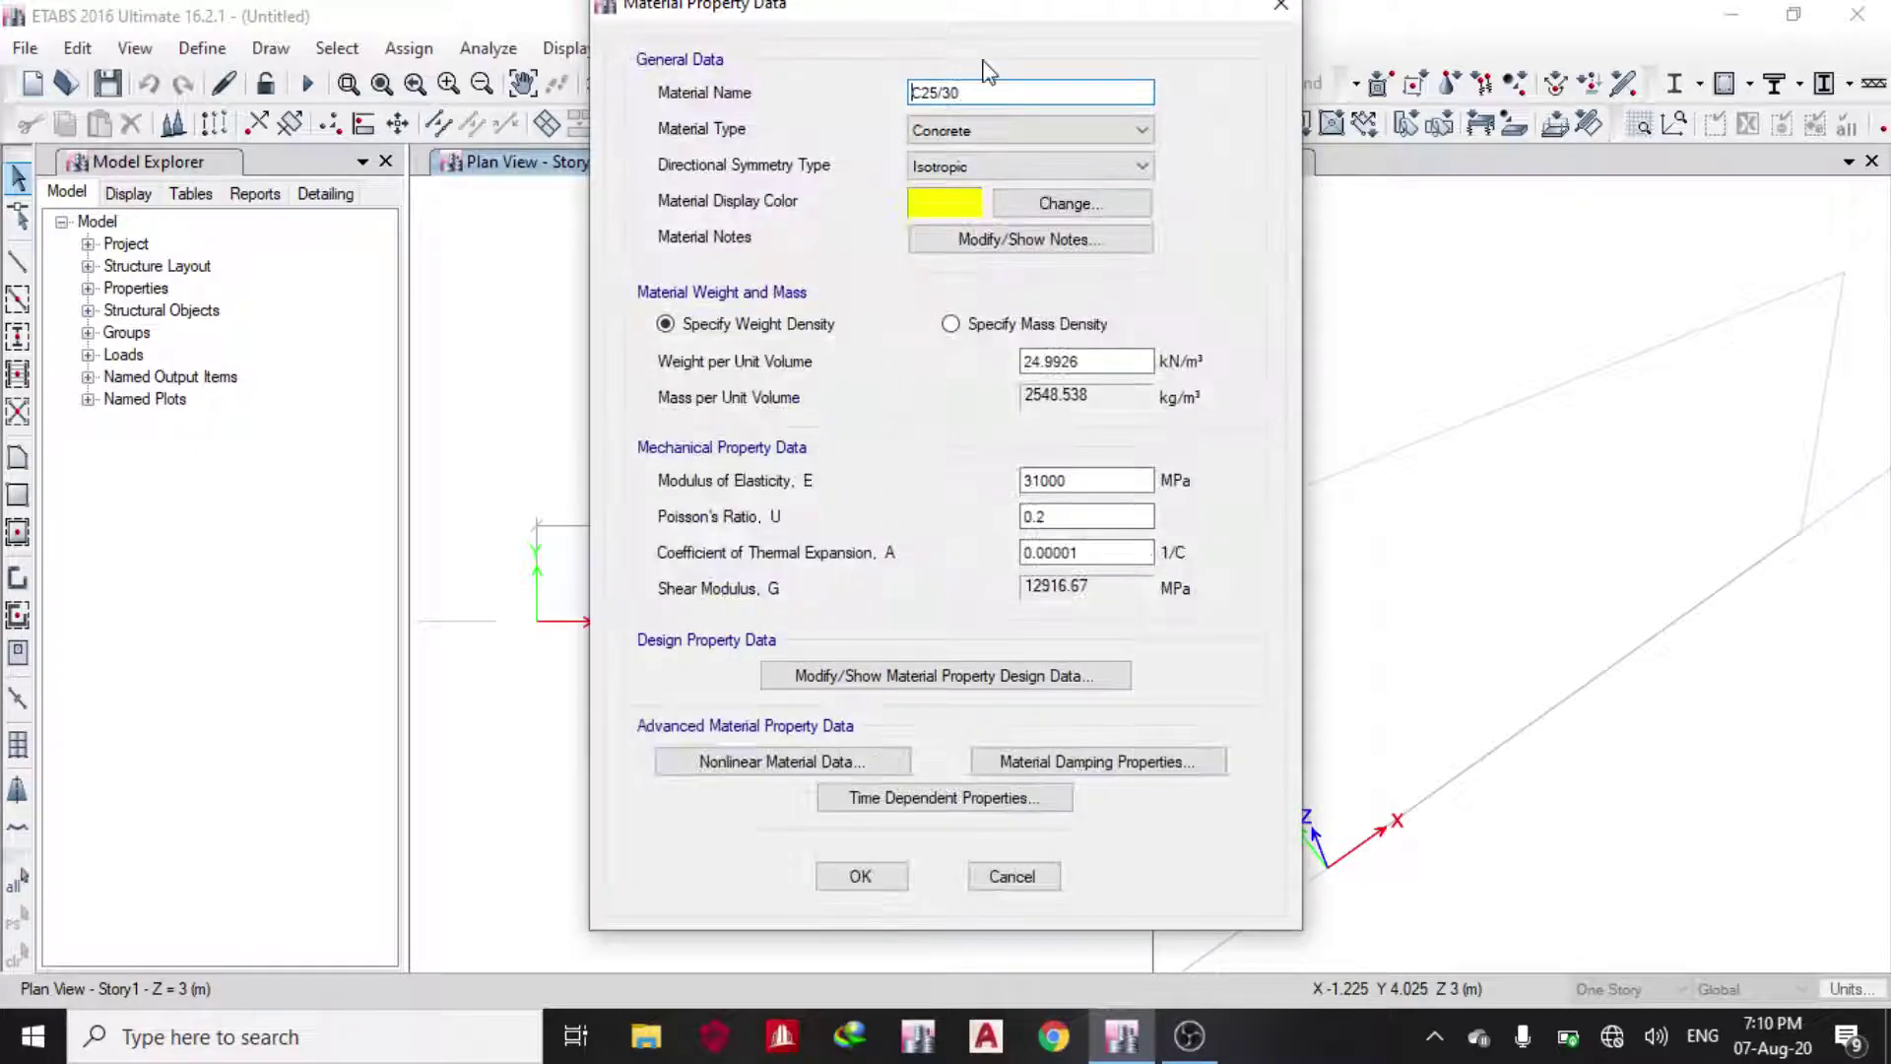
- Check the C25/30 design data (fck 25 MPa) and accept the material
click(904, 684)
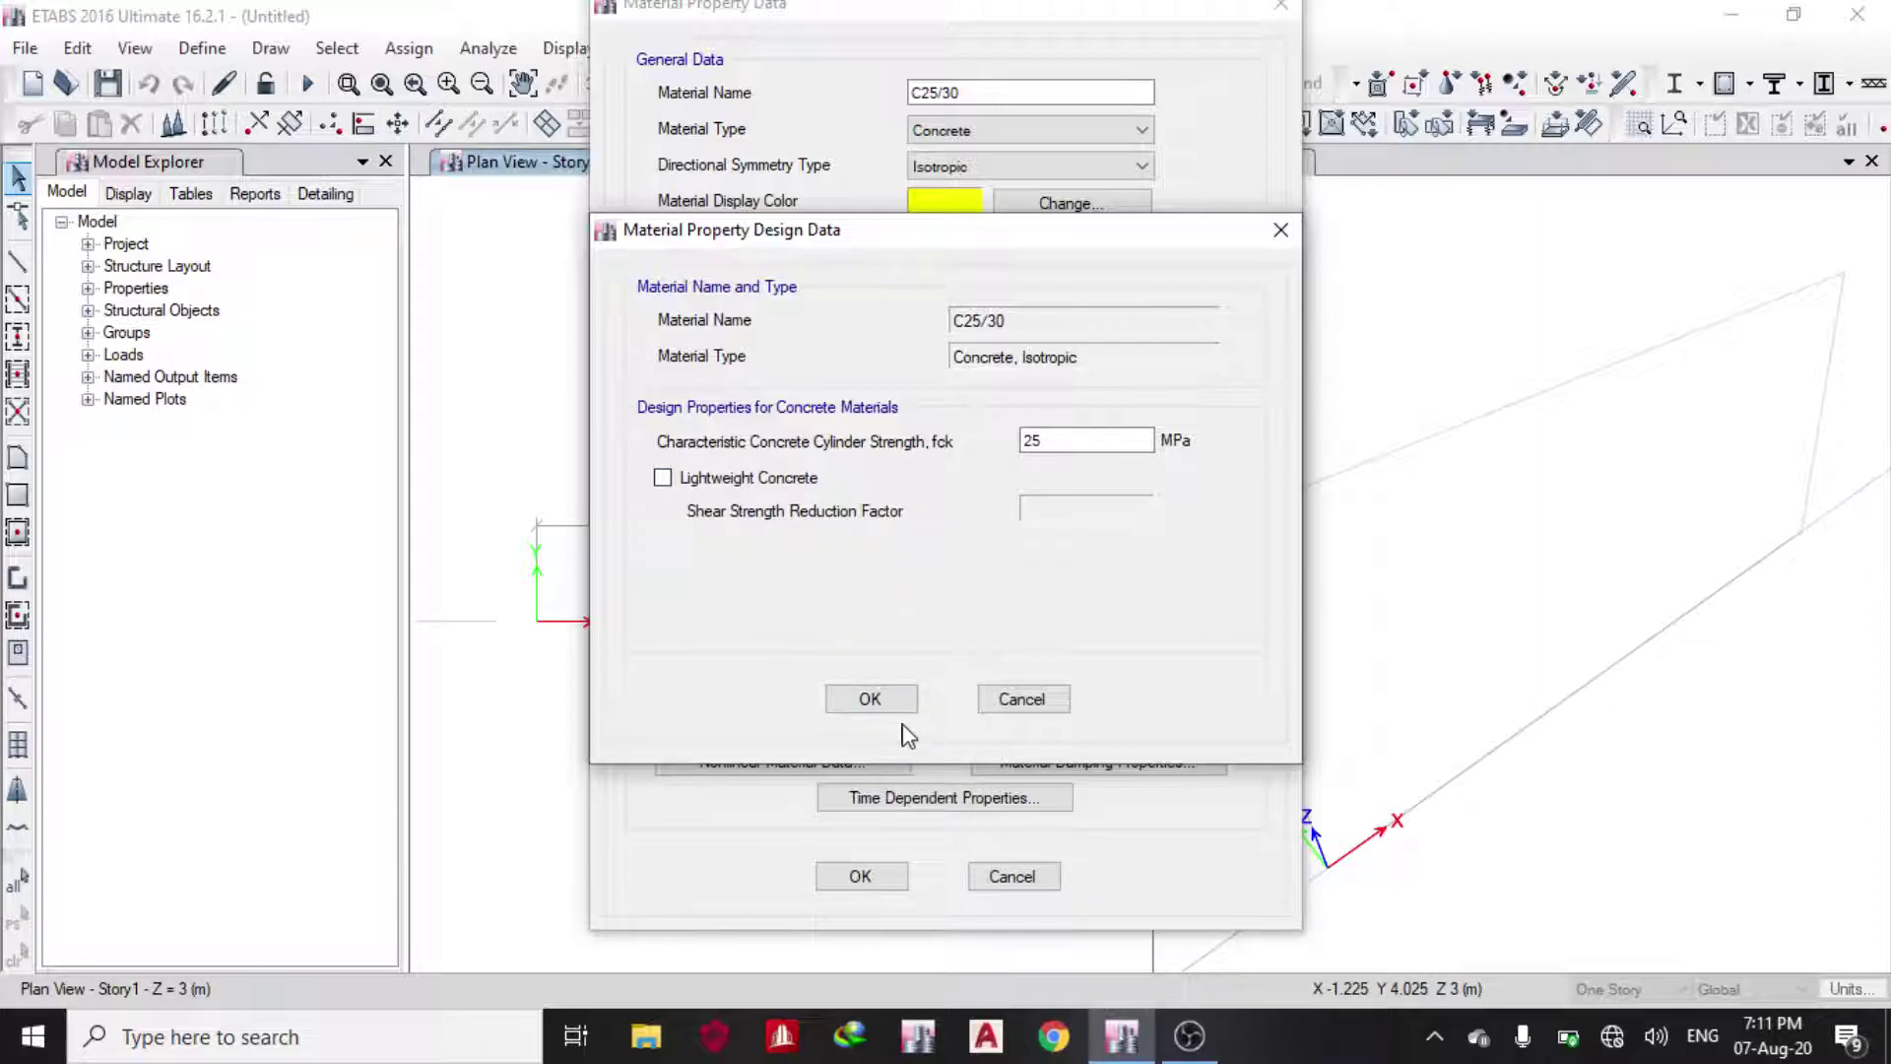
click(872, 699)
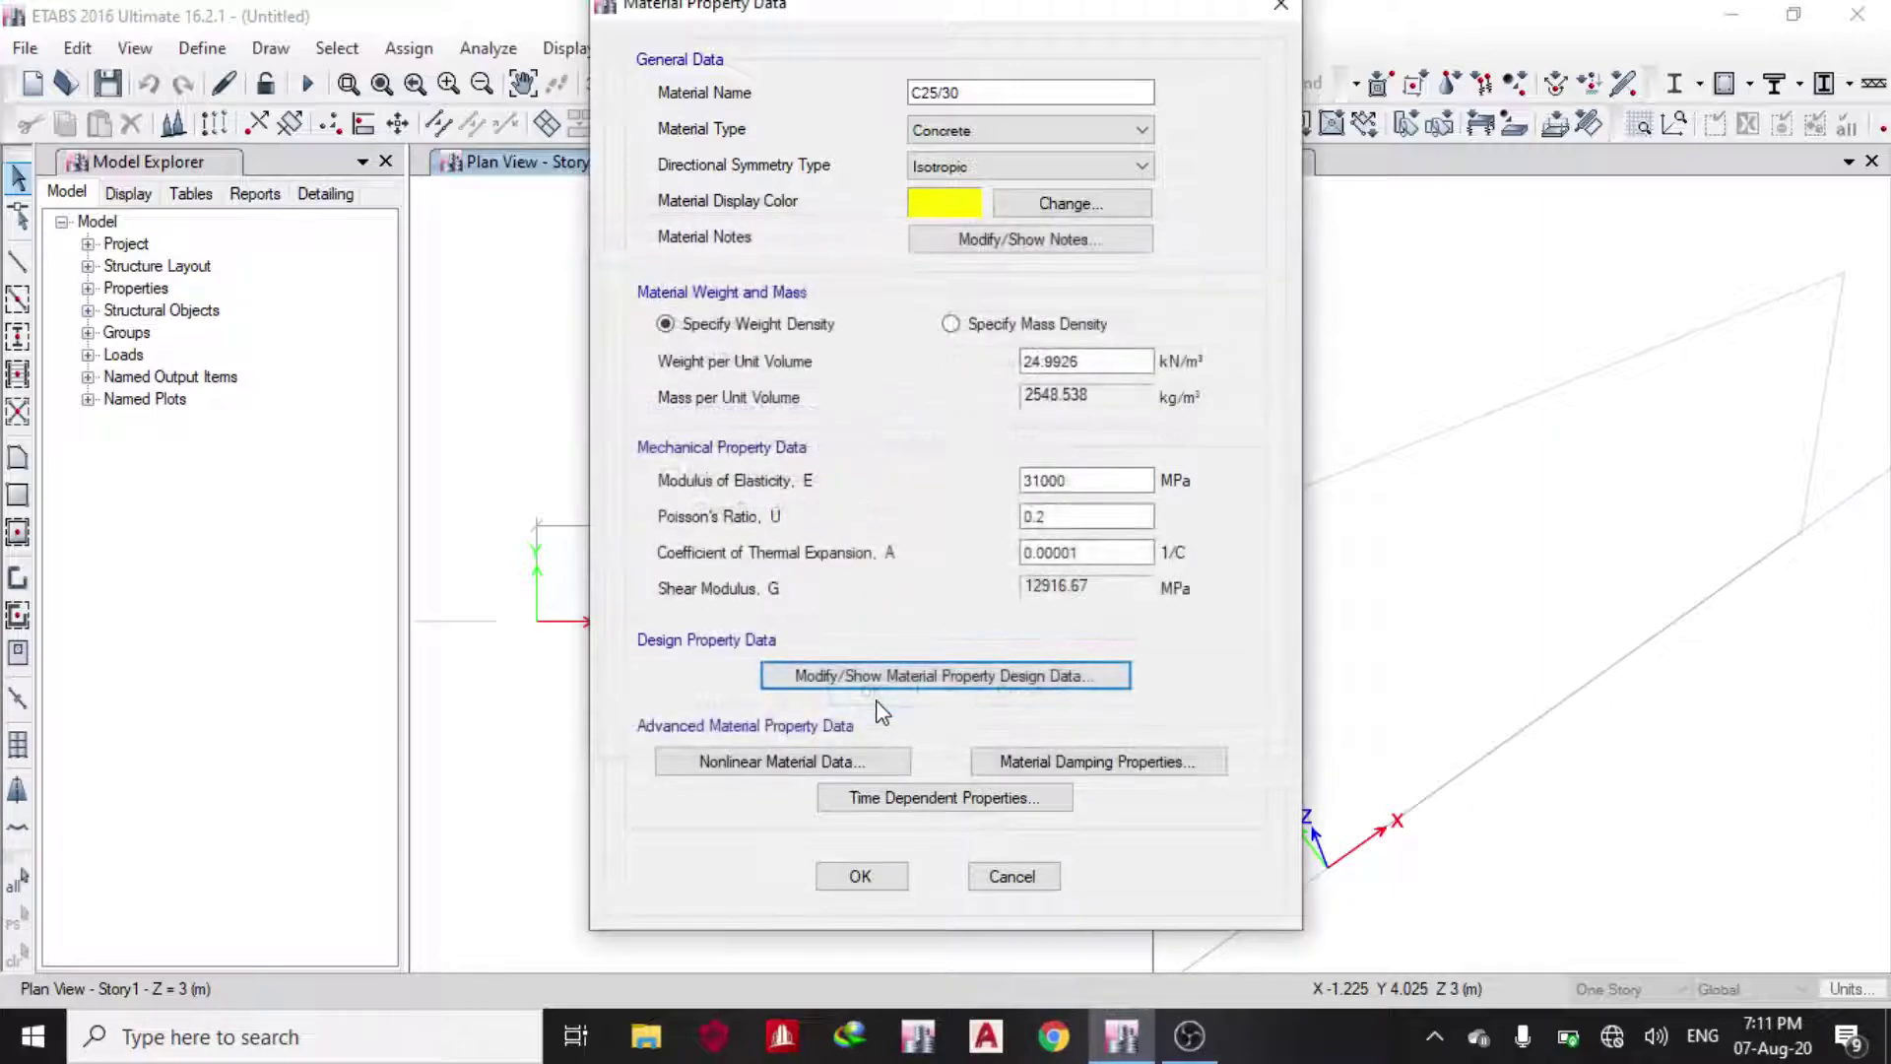
click(862, 877)
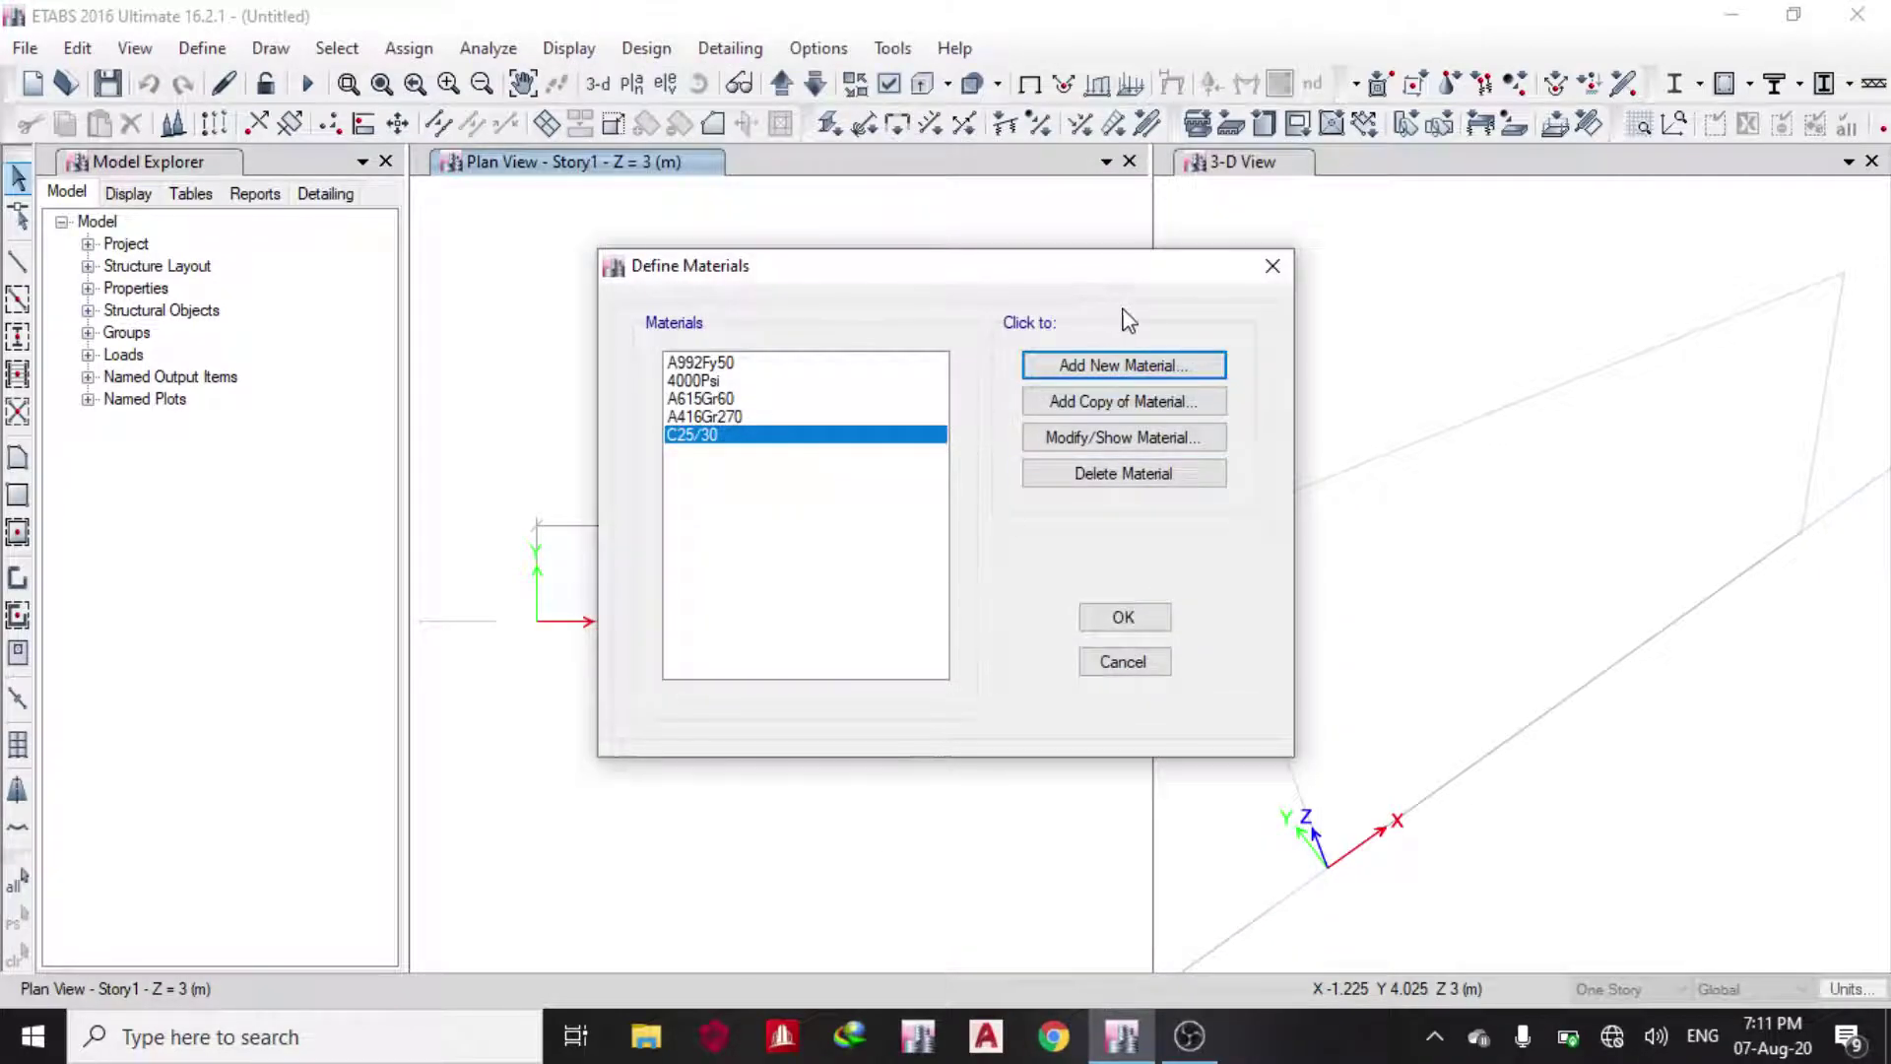
- Add another new material of type Rebar
click(1146, 365)
click(865, 472)
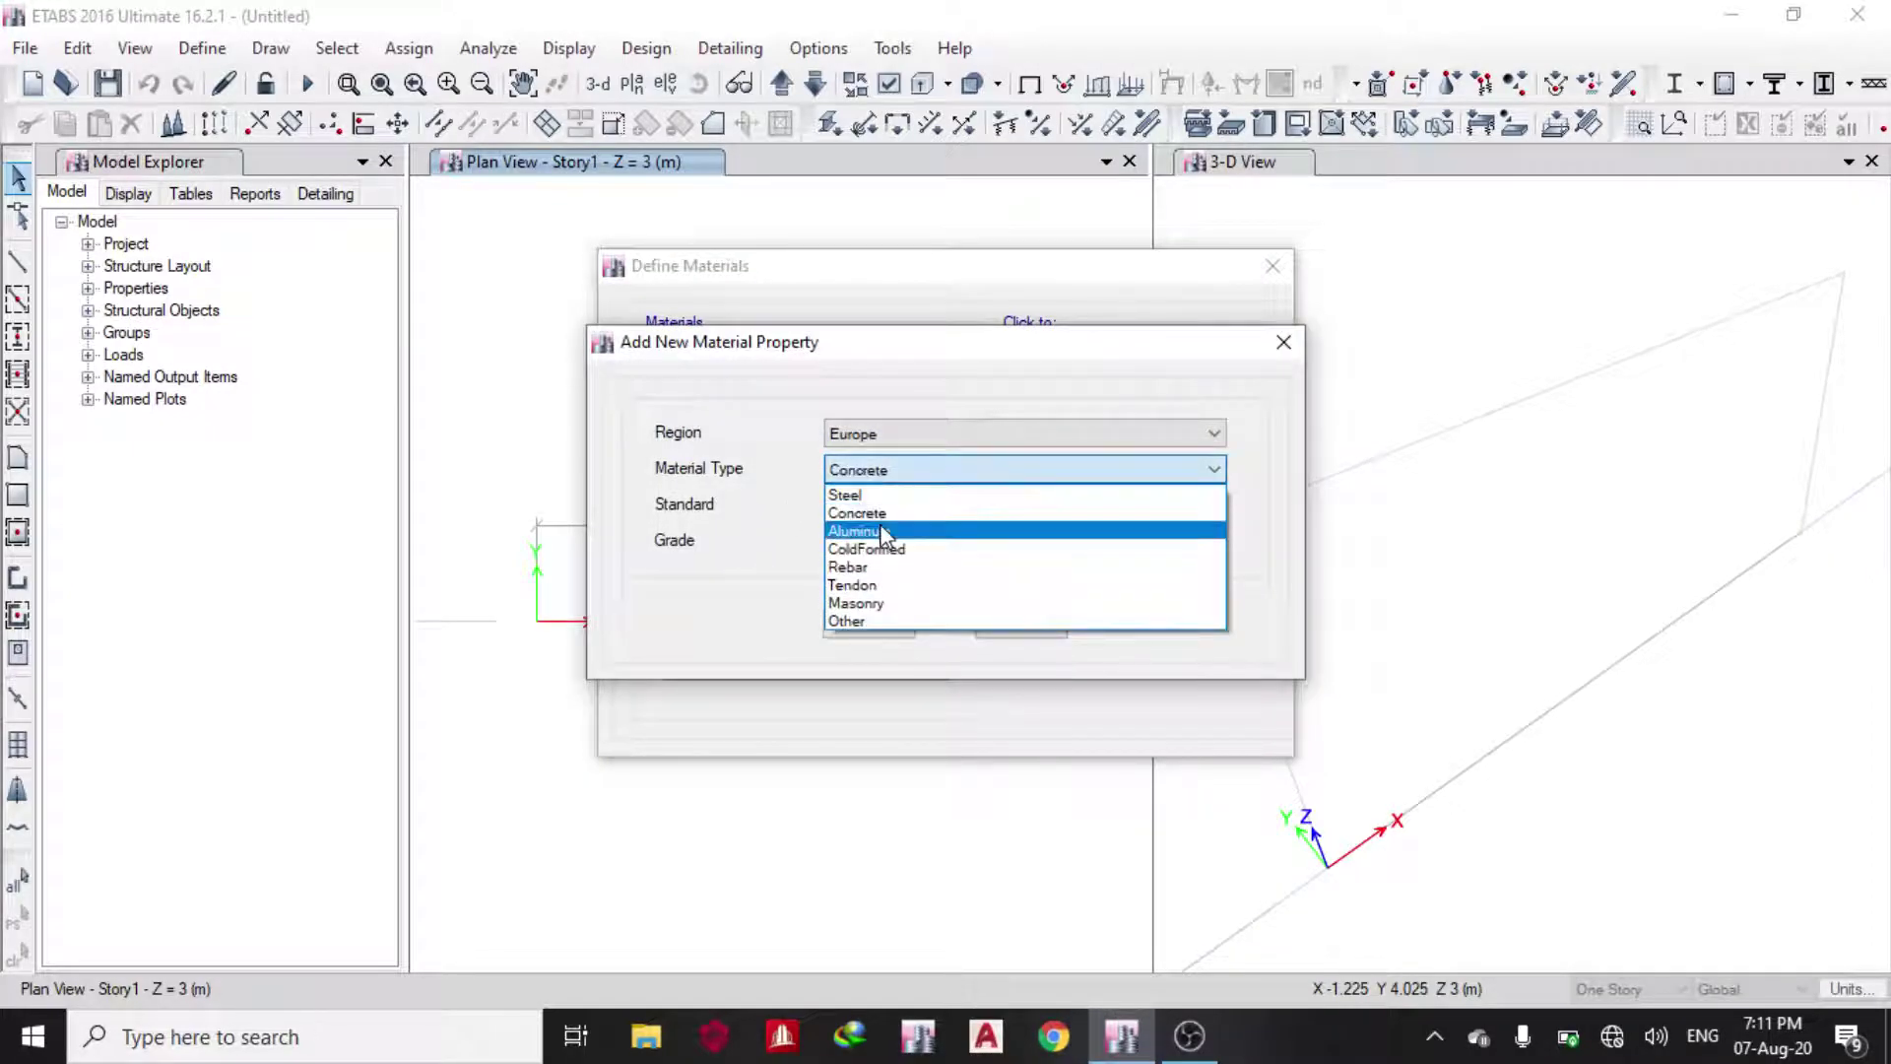
click(867, 561)
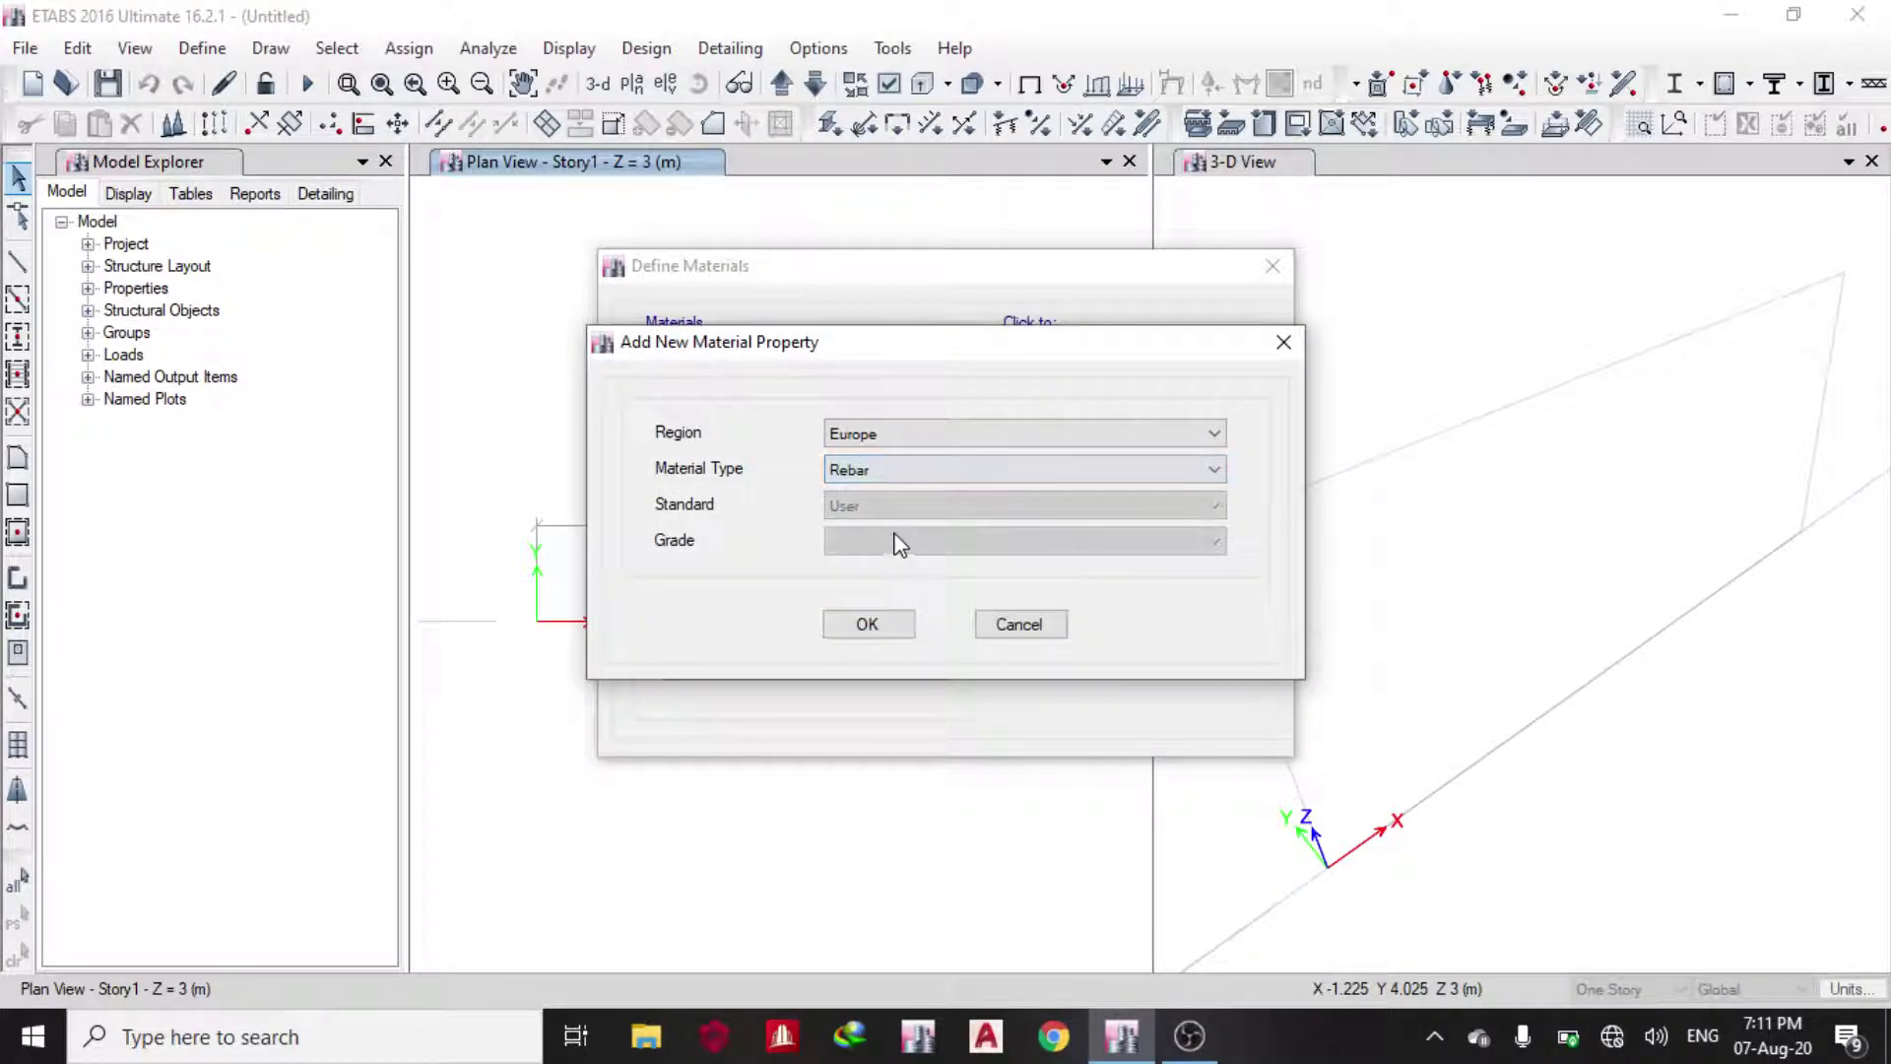
click(866, 625)
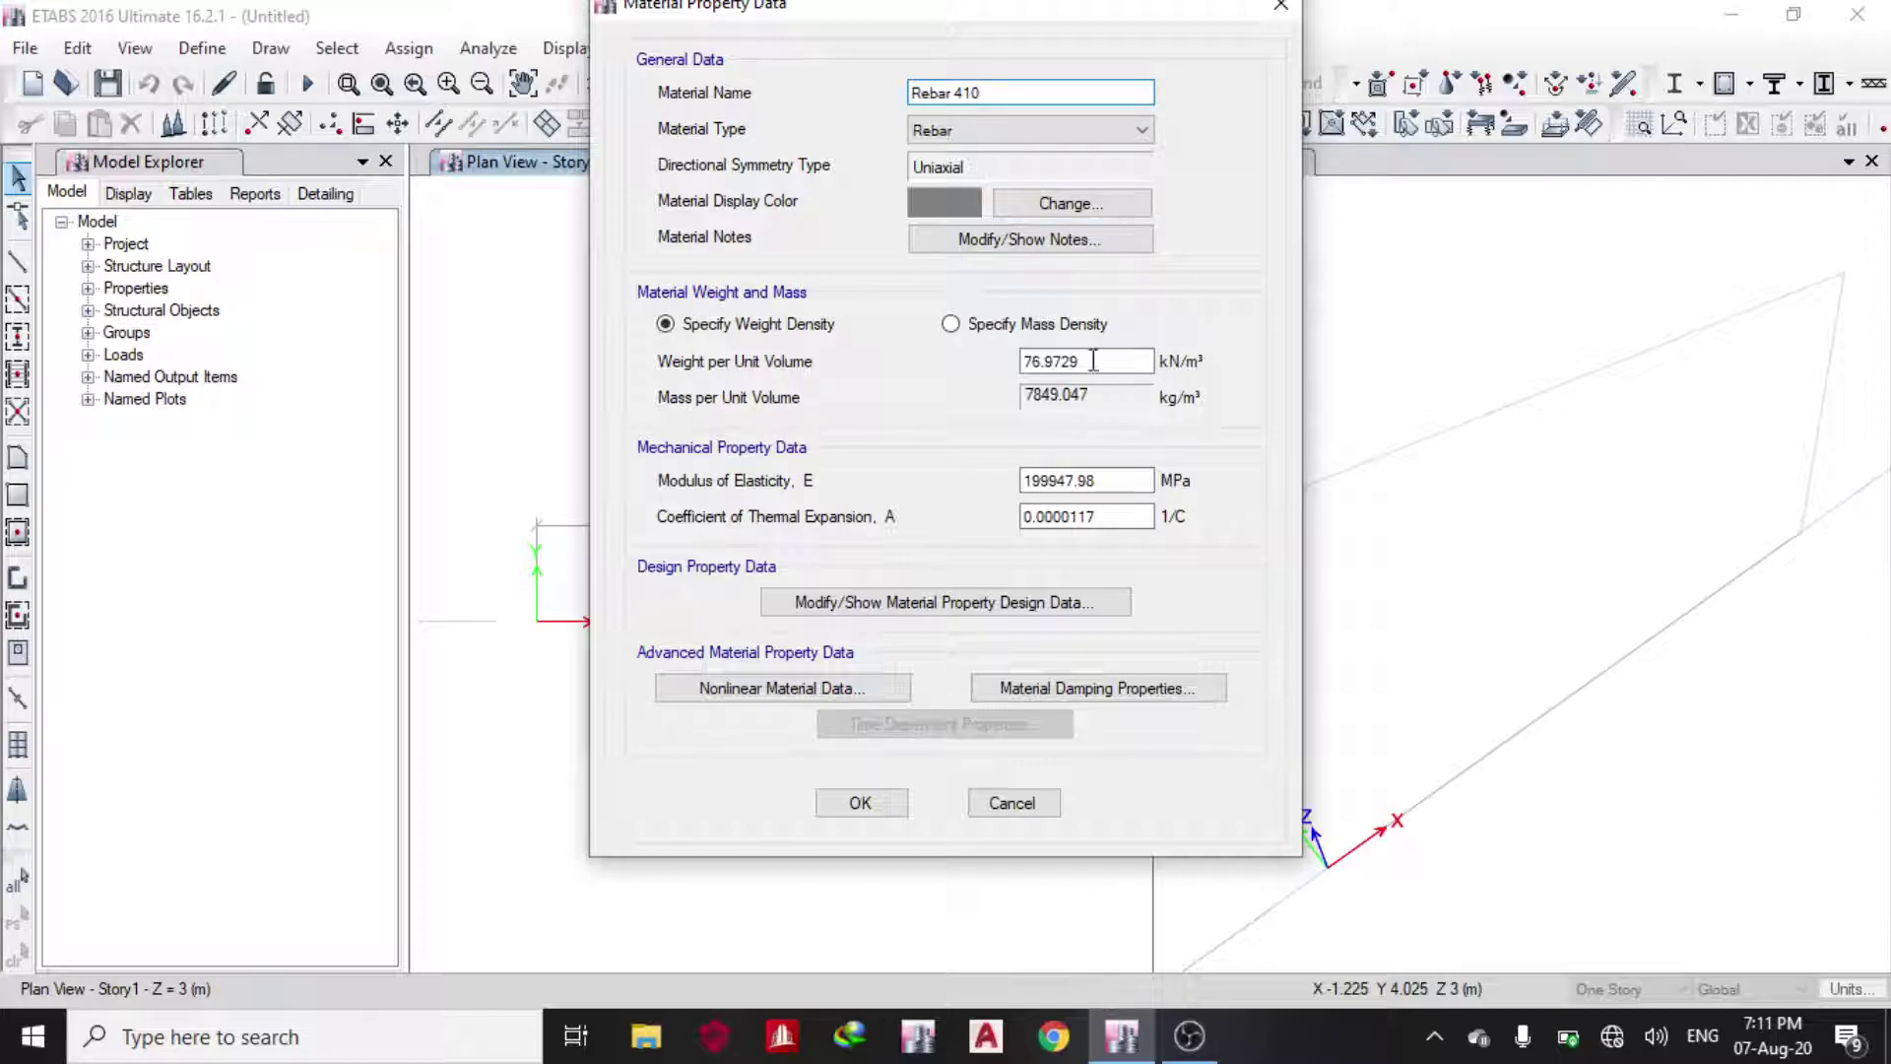
- Set the rebar's minimum yield strength Fy to 410 MPa, accept it and close the materials list
click(947, 603)
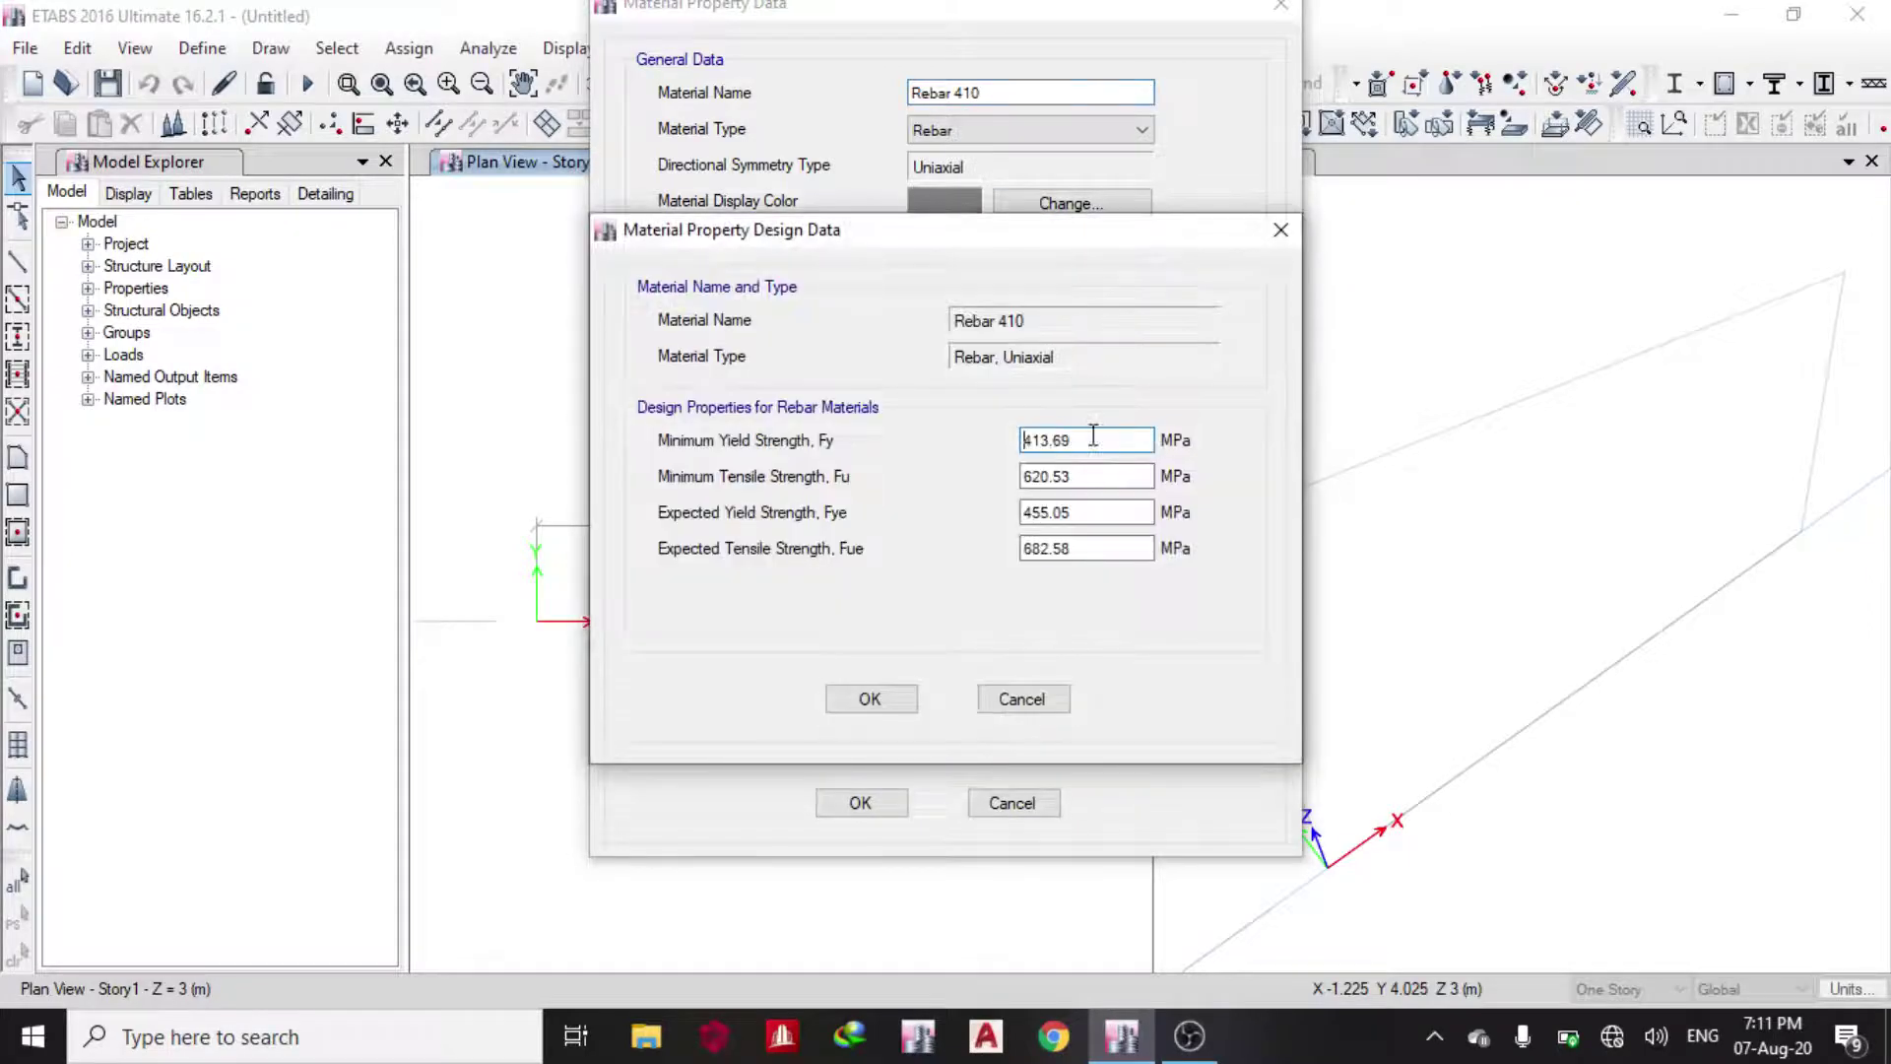
drag(1094, 435, 965, 462)
text(410)
click(870, 698)
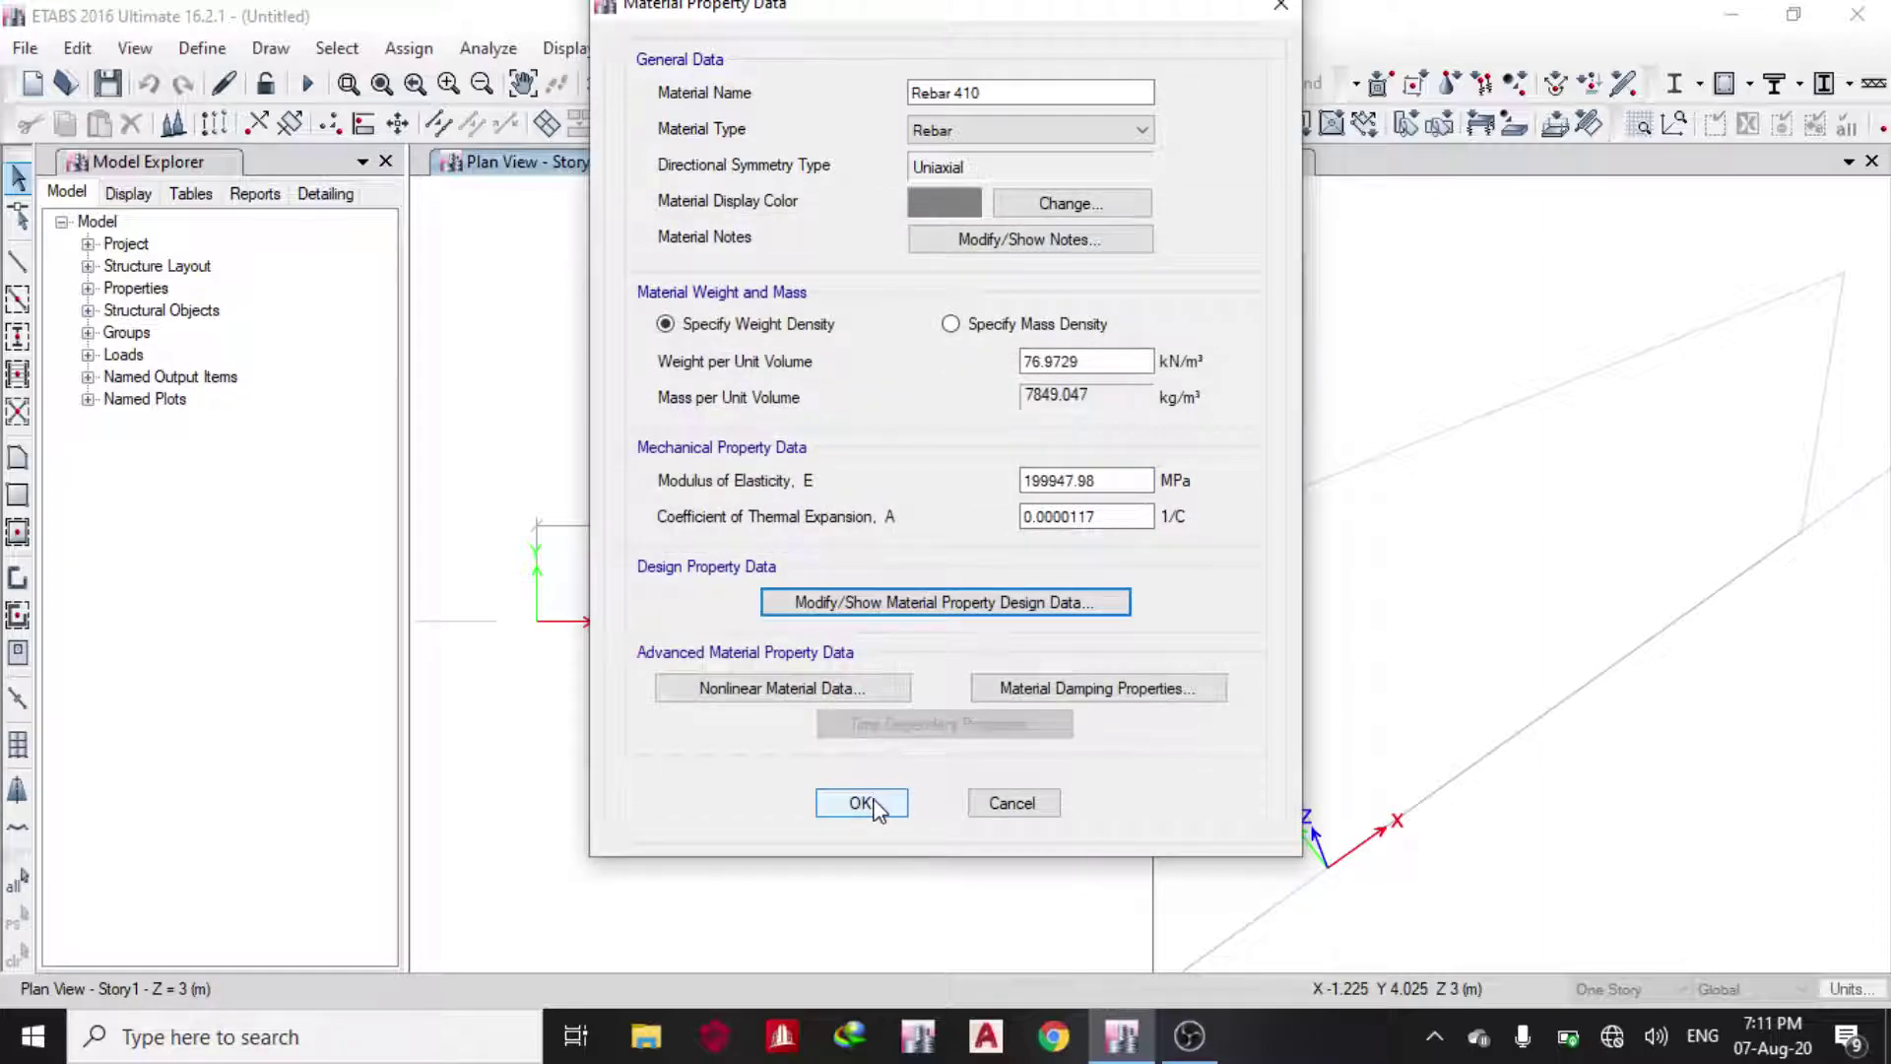
click(860, 802)
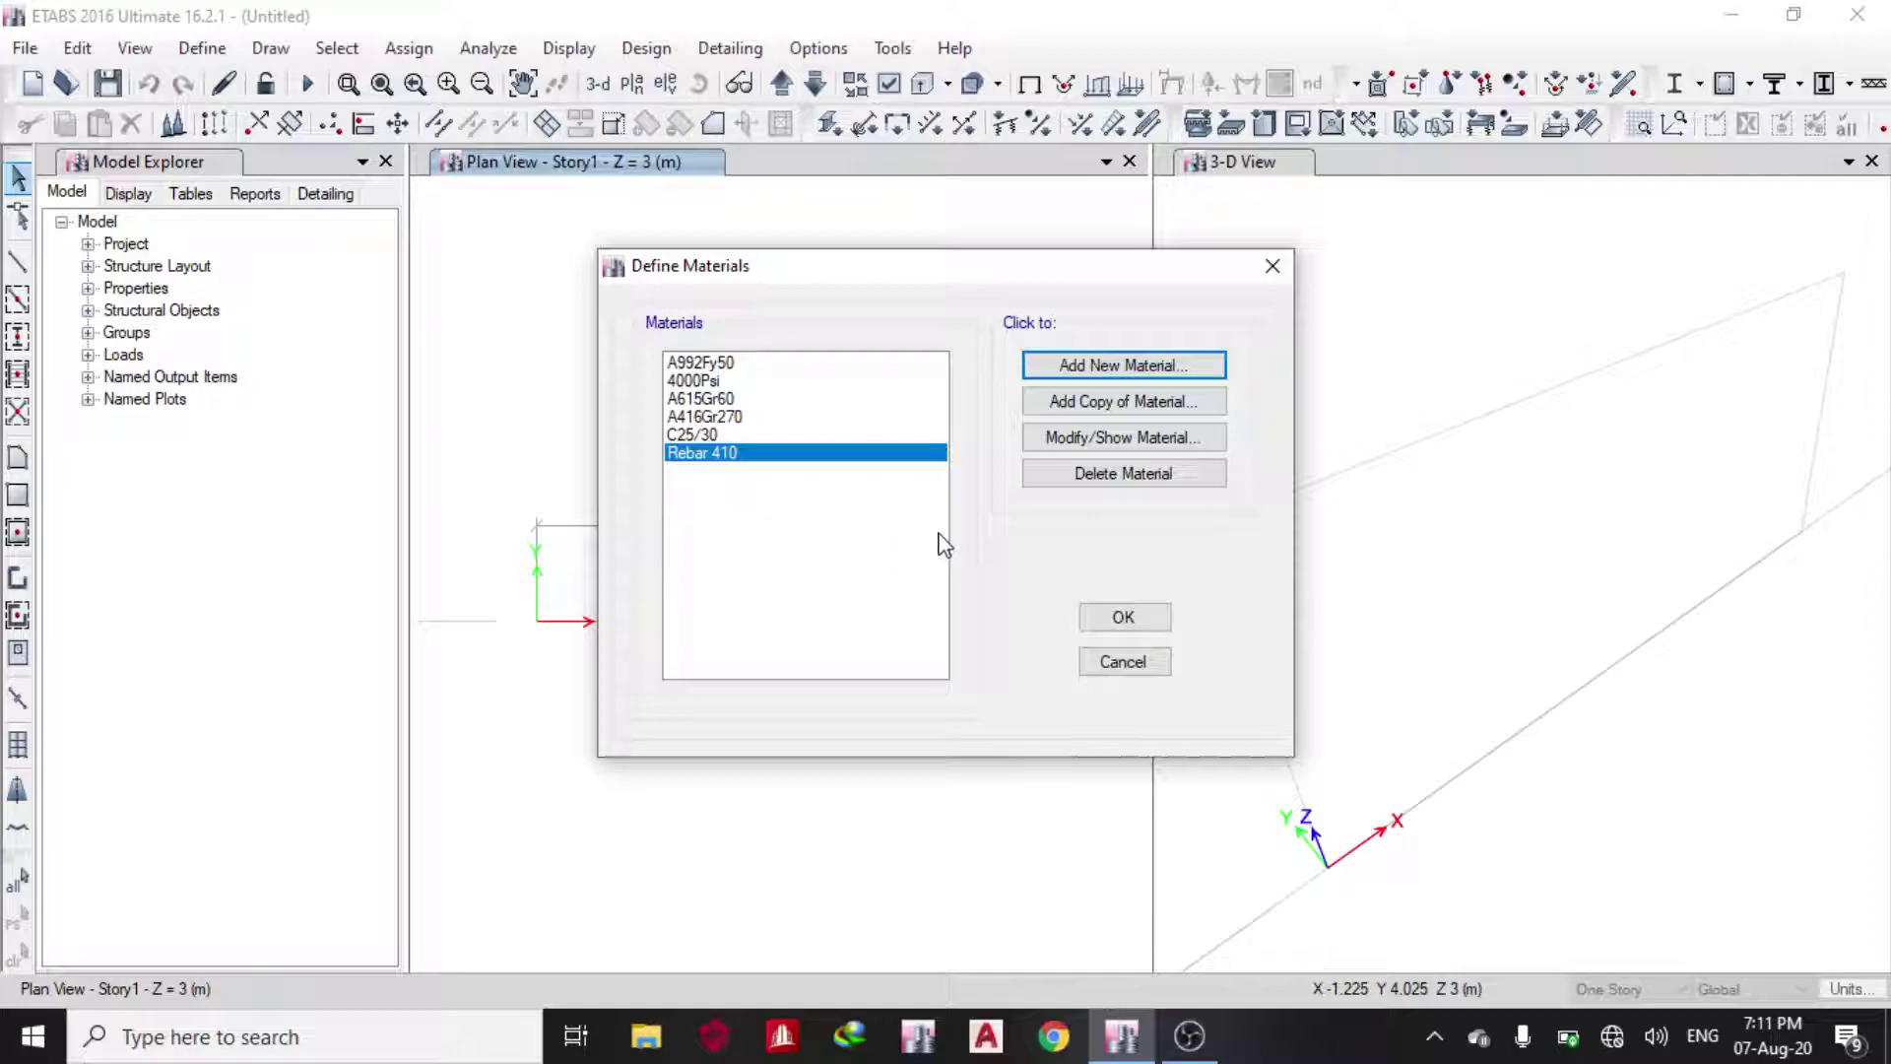
click(1096, 619)
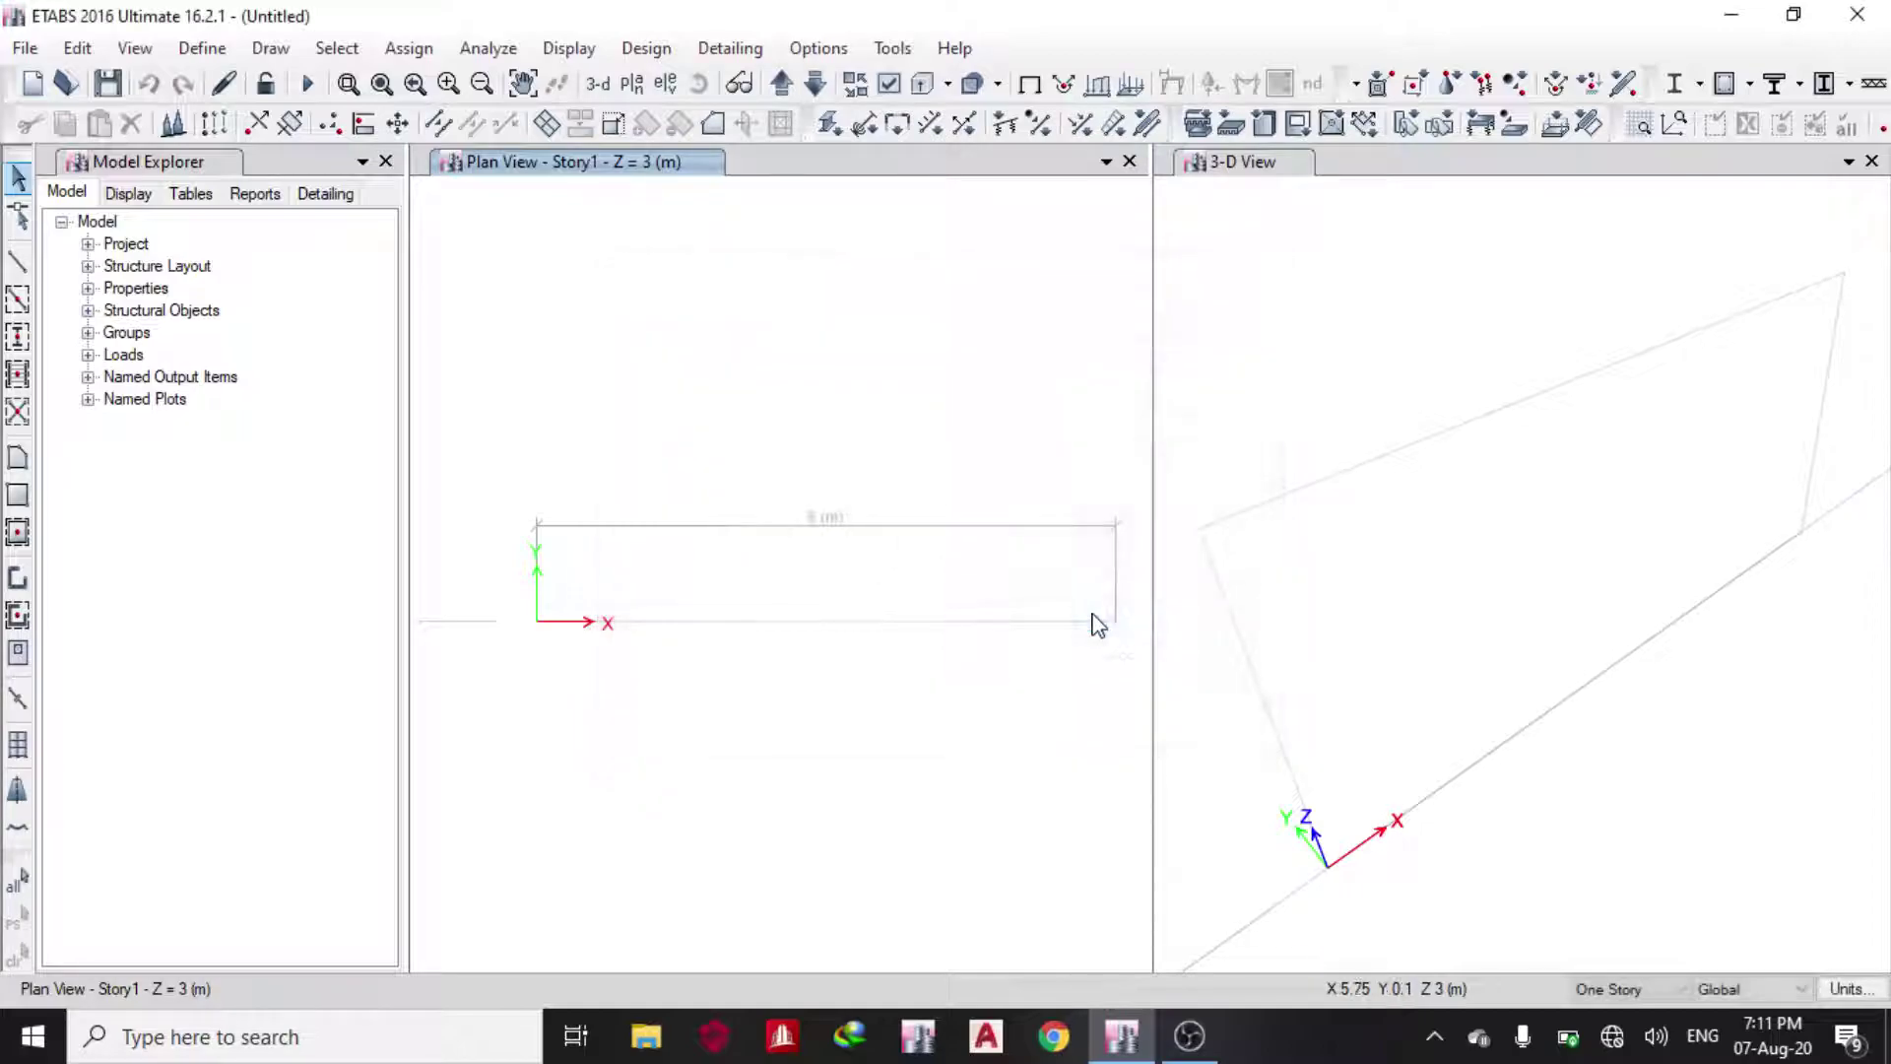
- Bulk-delete the default frame sections A-GravBm through SteelCol and HE450A onward
click(197, 49)
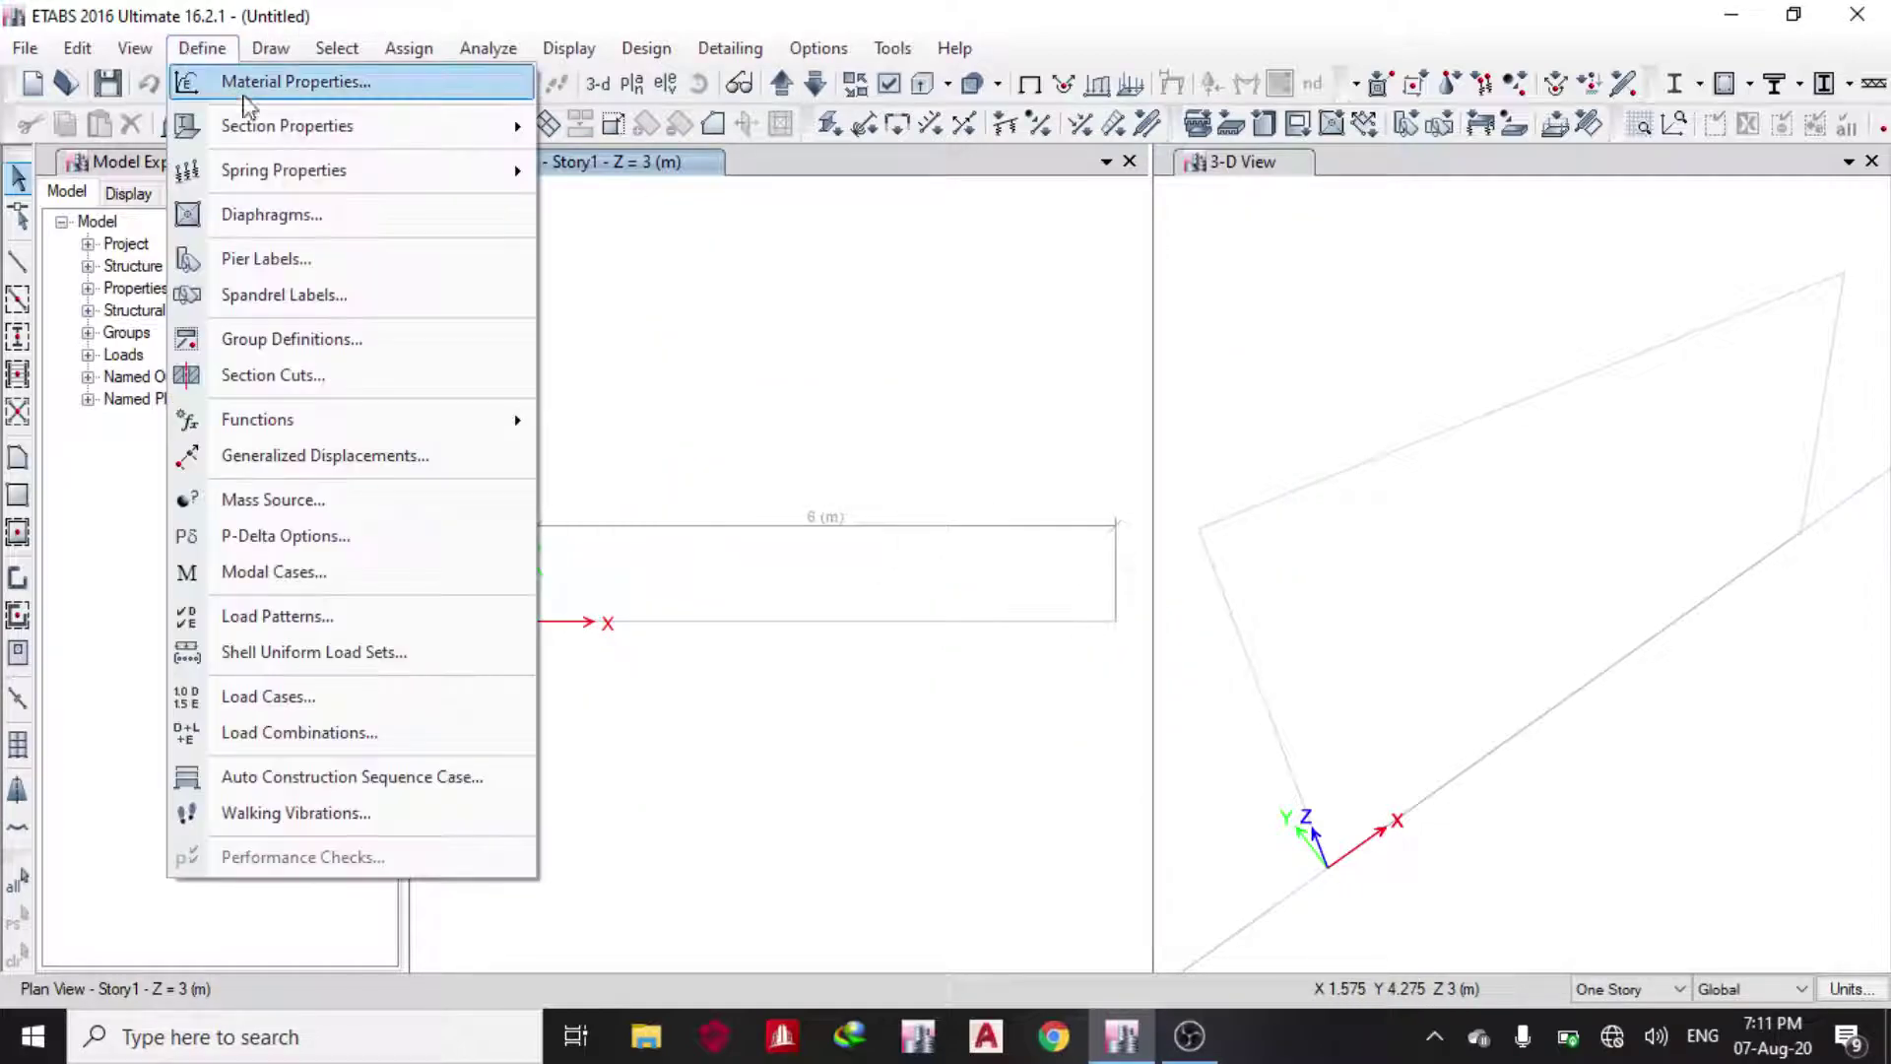
mouse_move(287, 132)
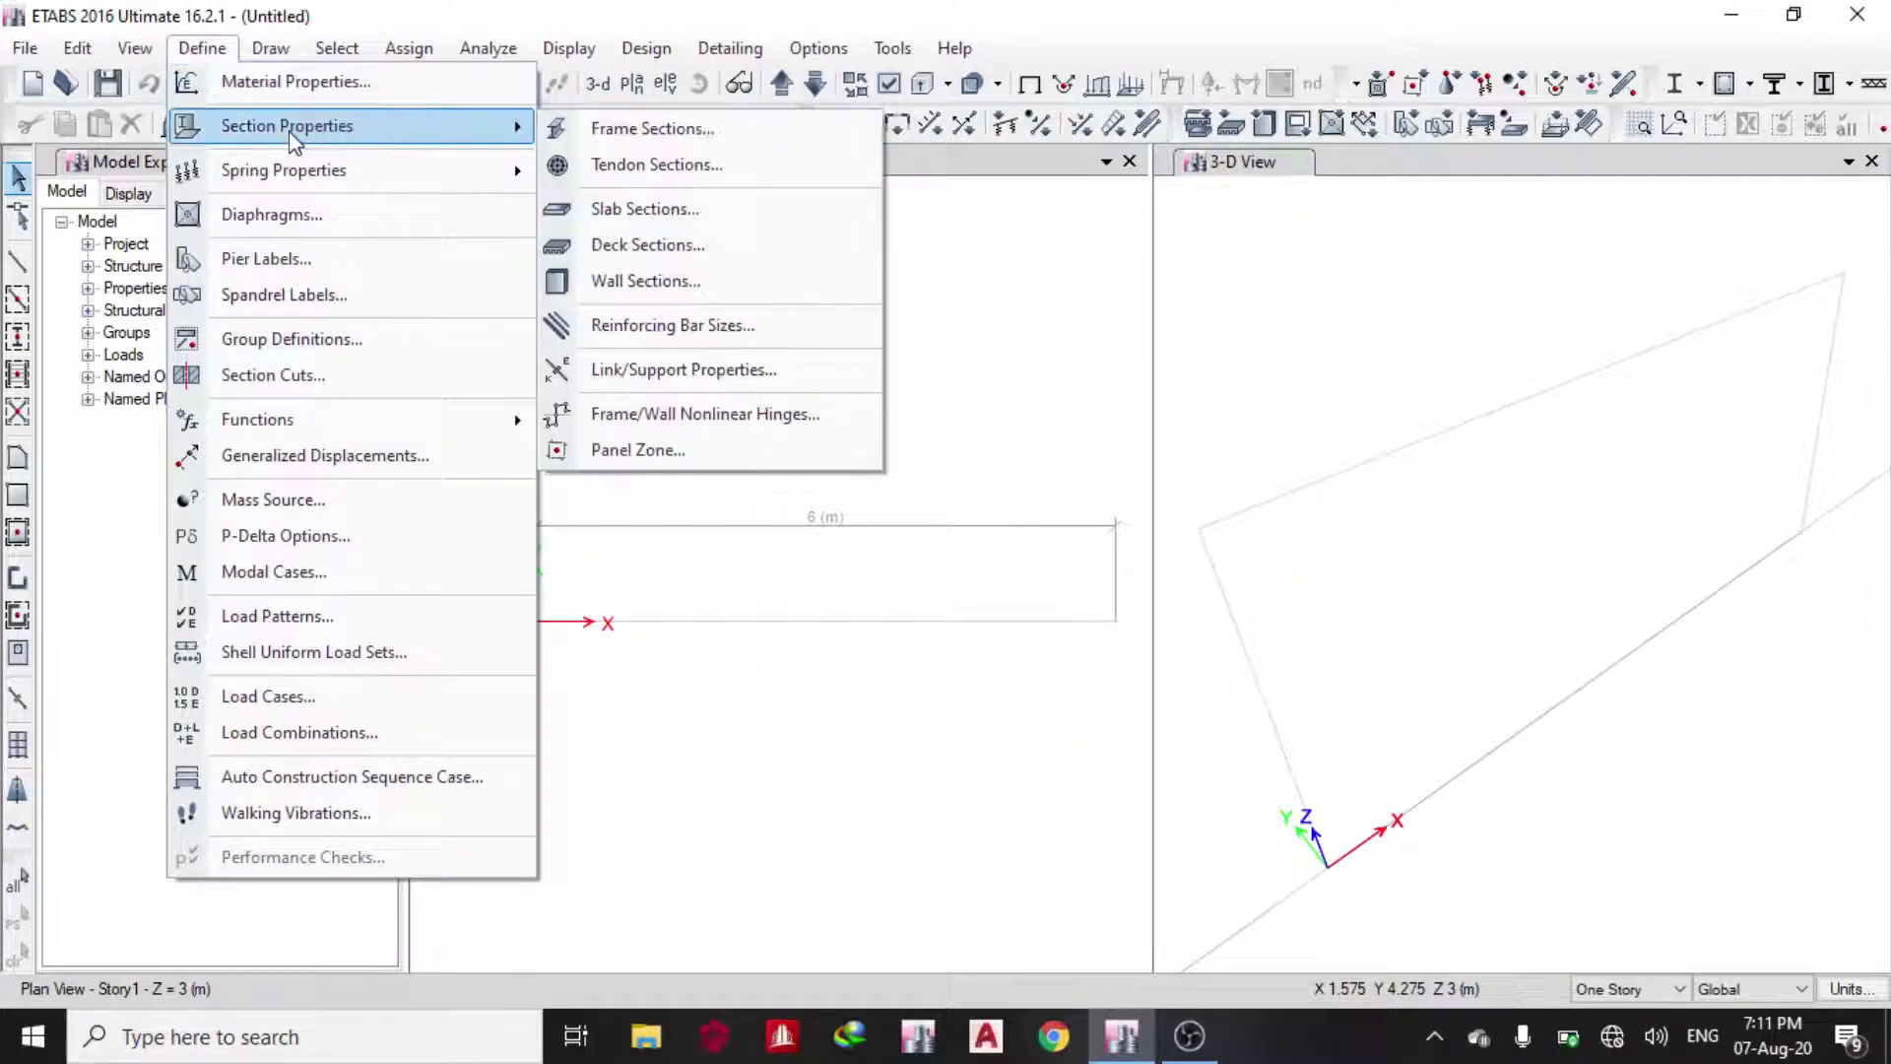
click(581, 128)
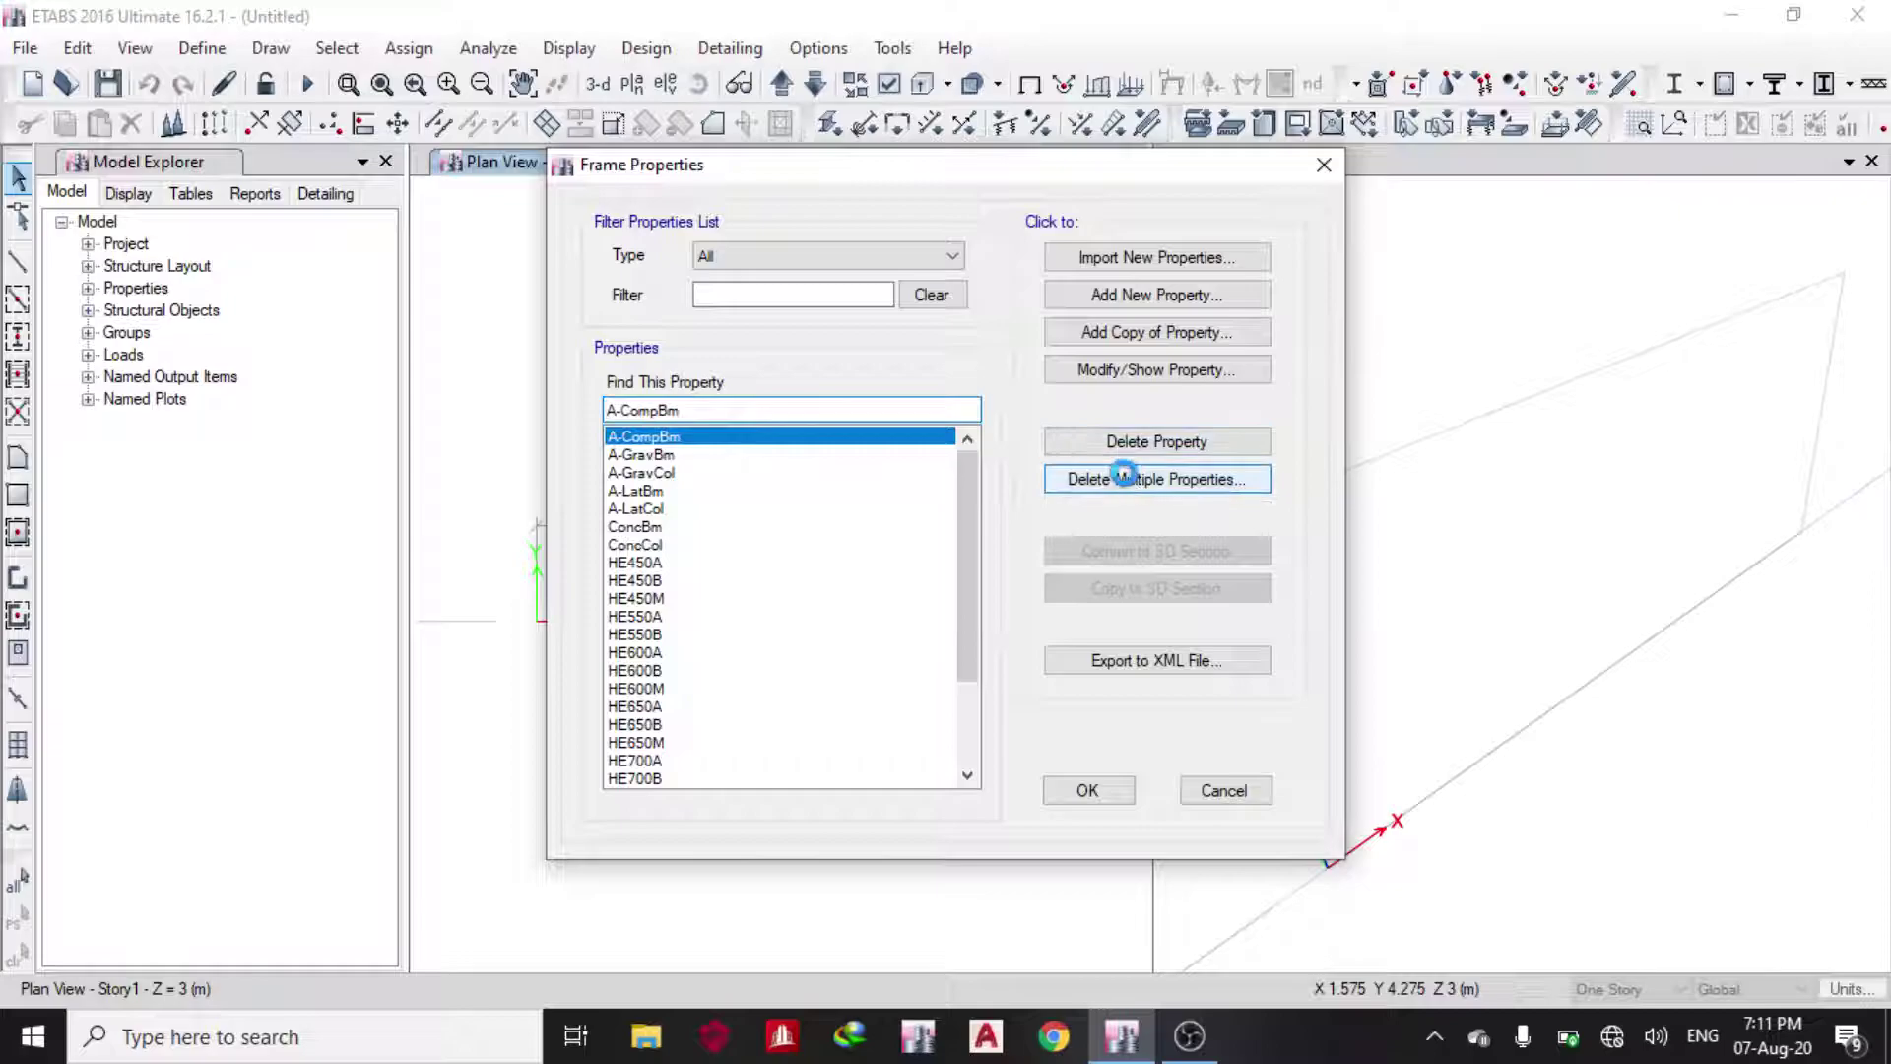
click(1133, 478)
drag(802, 412, 813, 694)
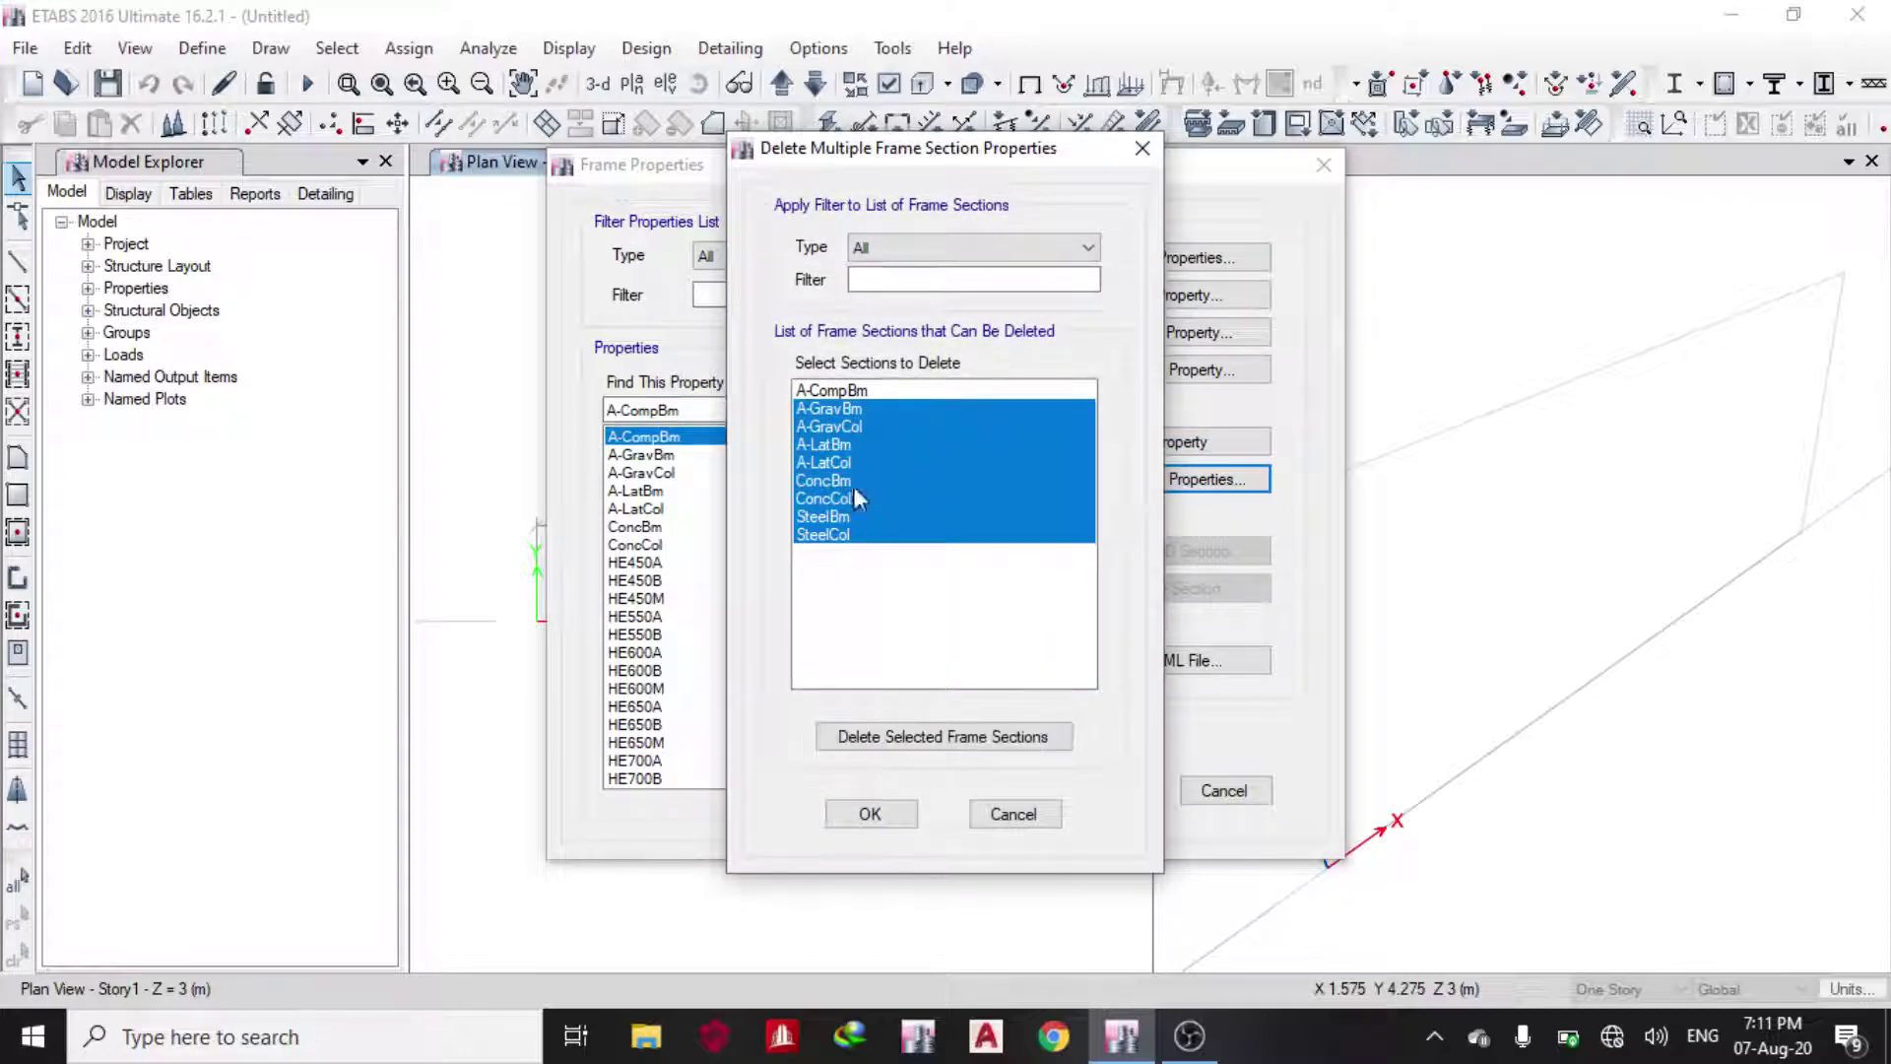
click(885, 739)
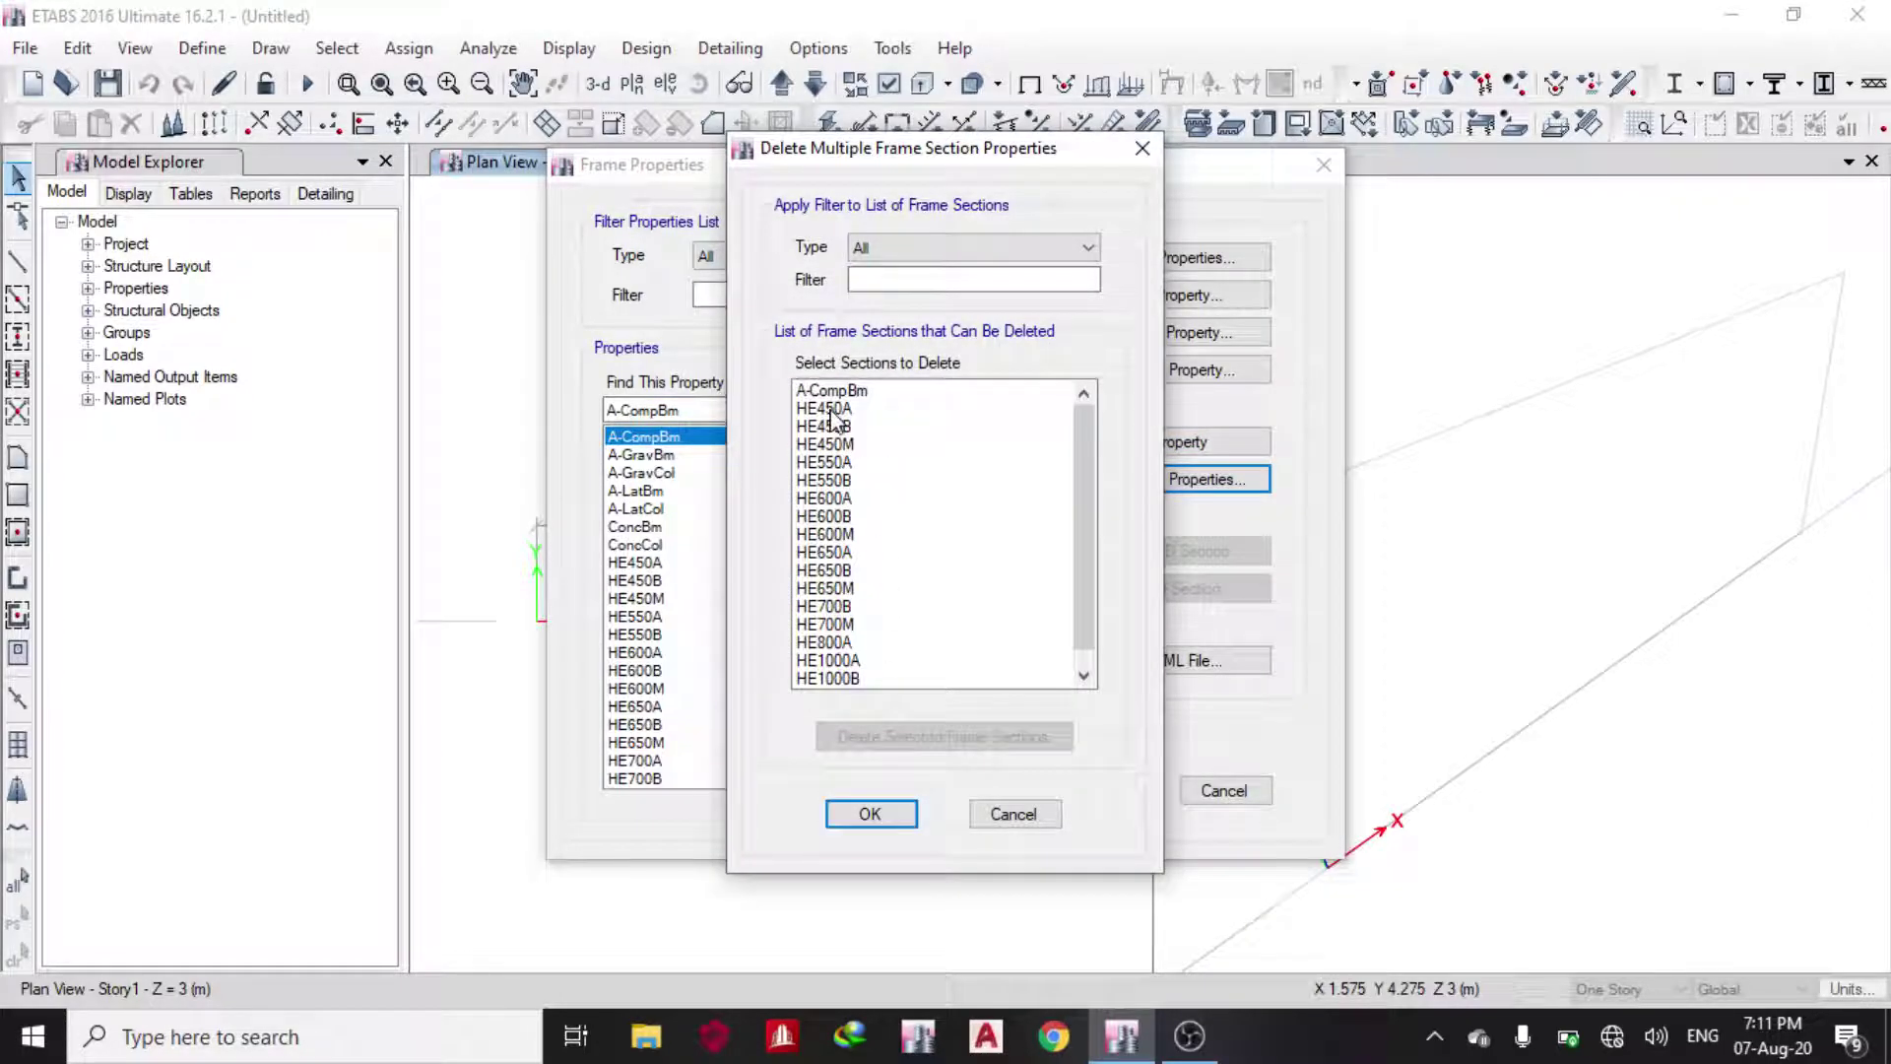
drag(832, 418, 849, 724)
click(879, 739)
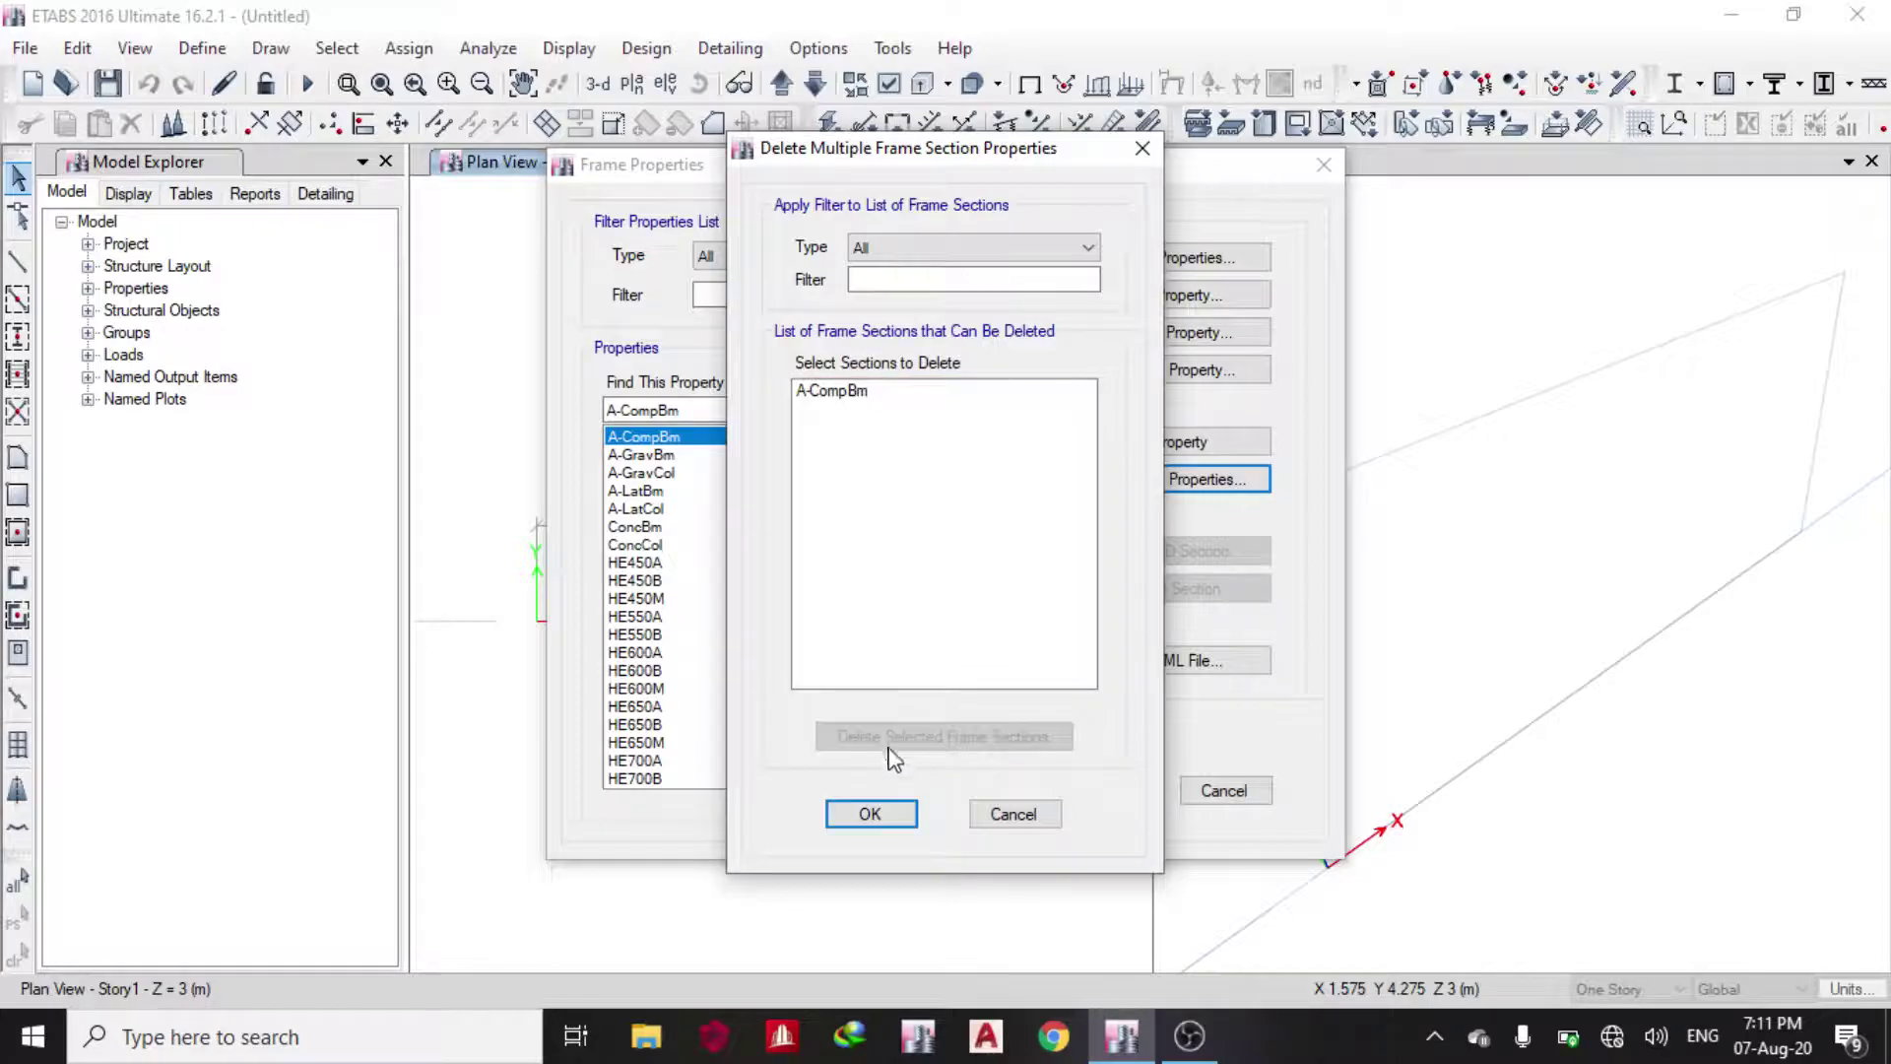
click(871, 813)
- Attempt to delete HE700A, dismiss the warning, then delete the A-CompBm section
click(636, 455)
click(1116, 441)
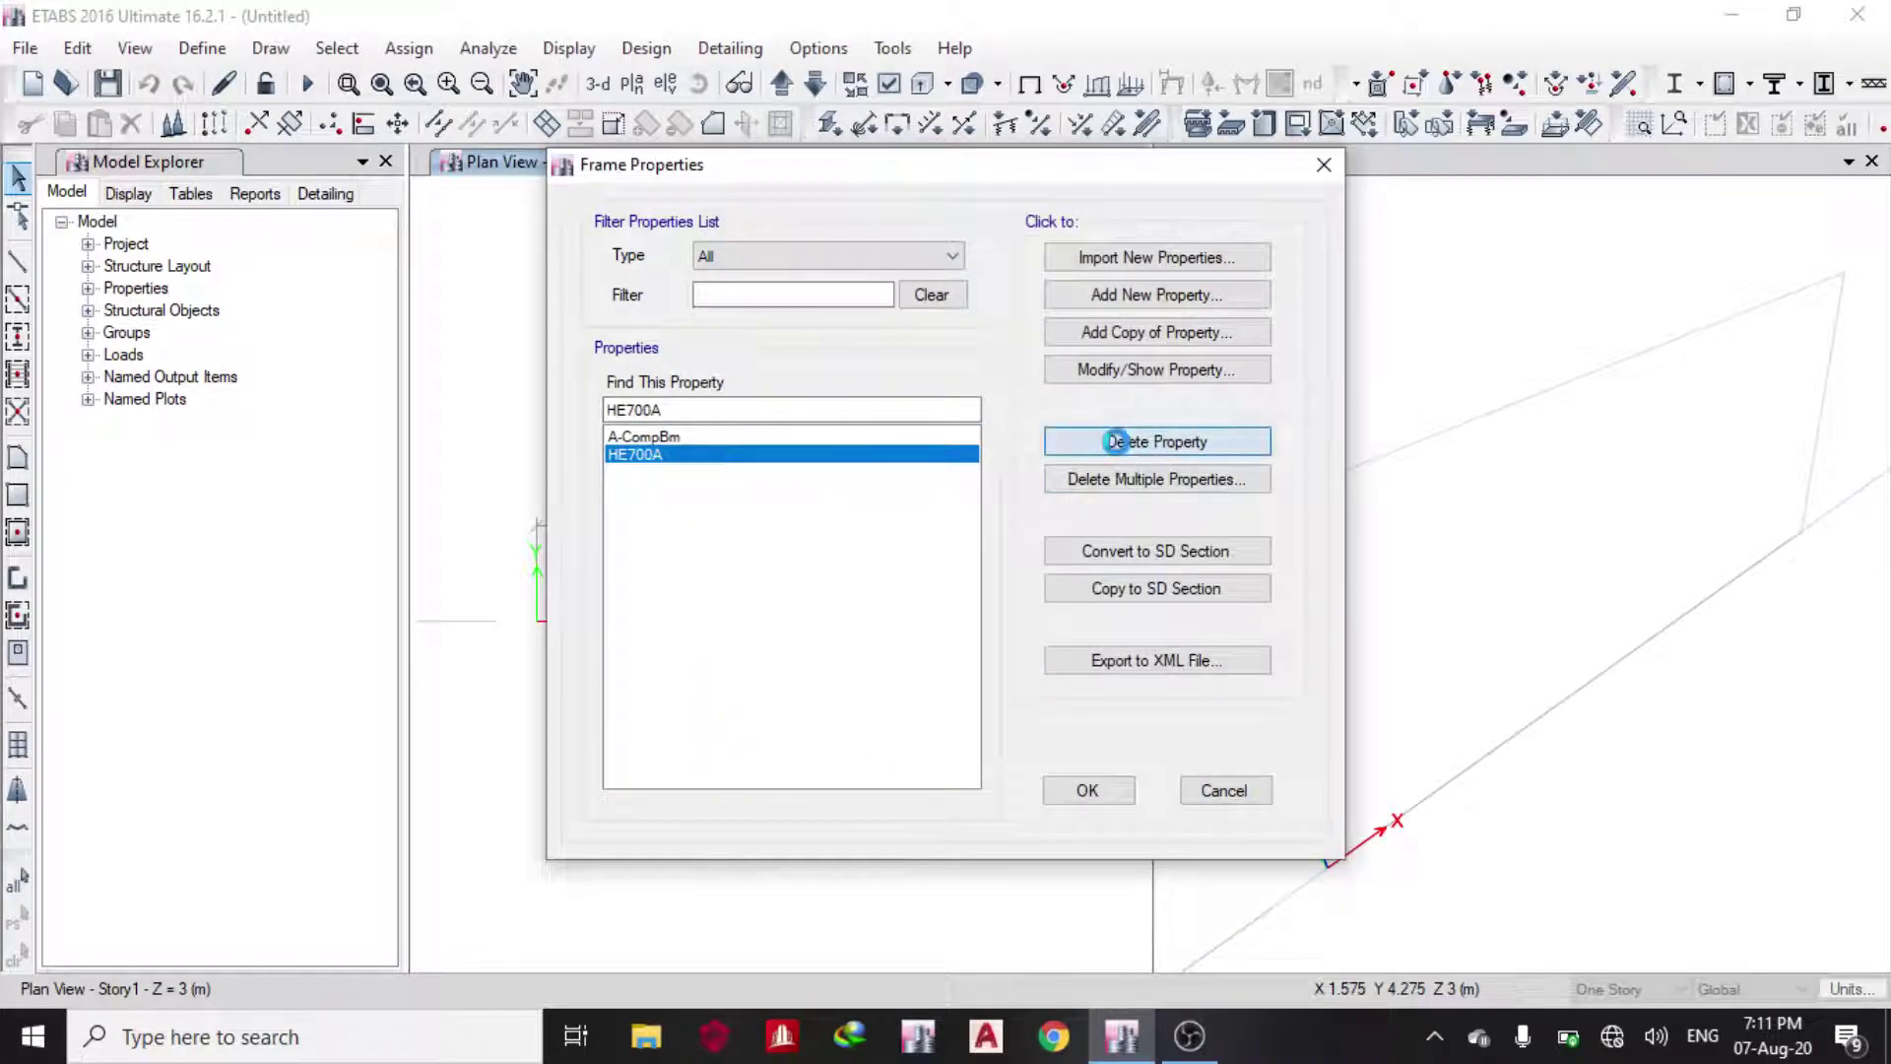
click(1147, 613)
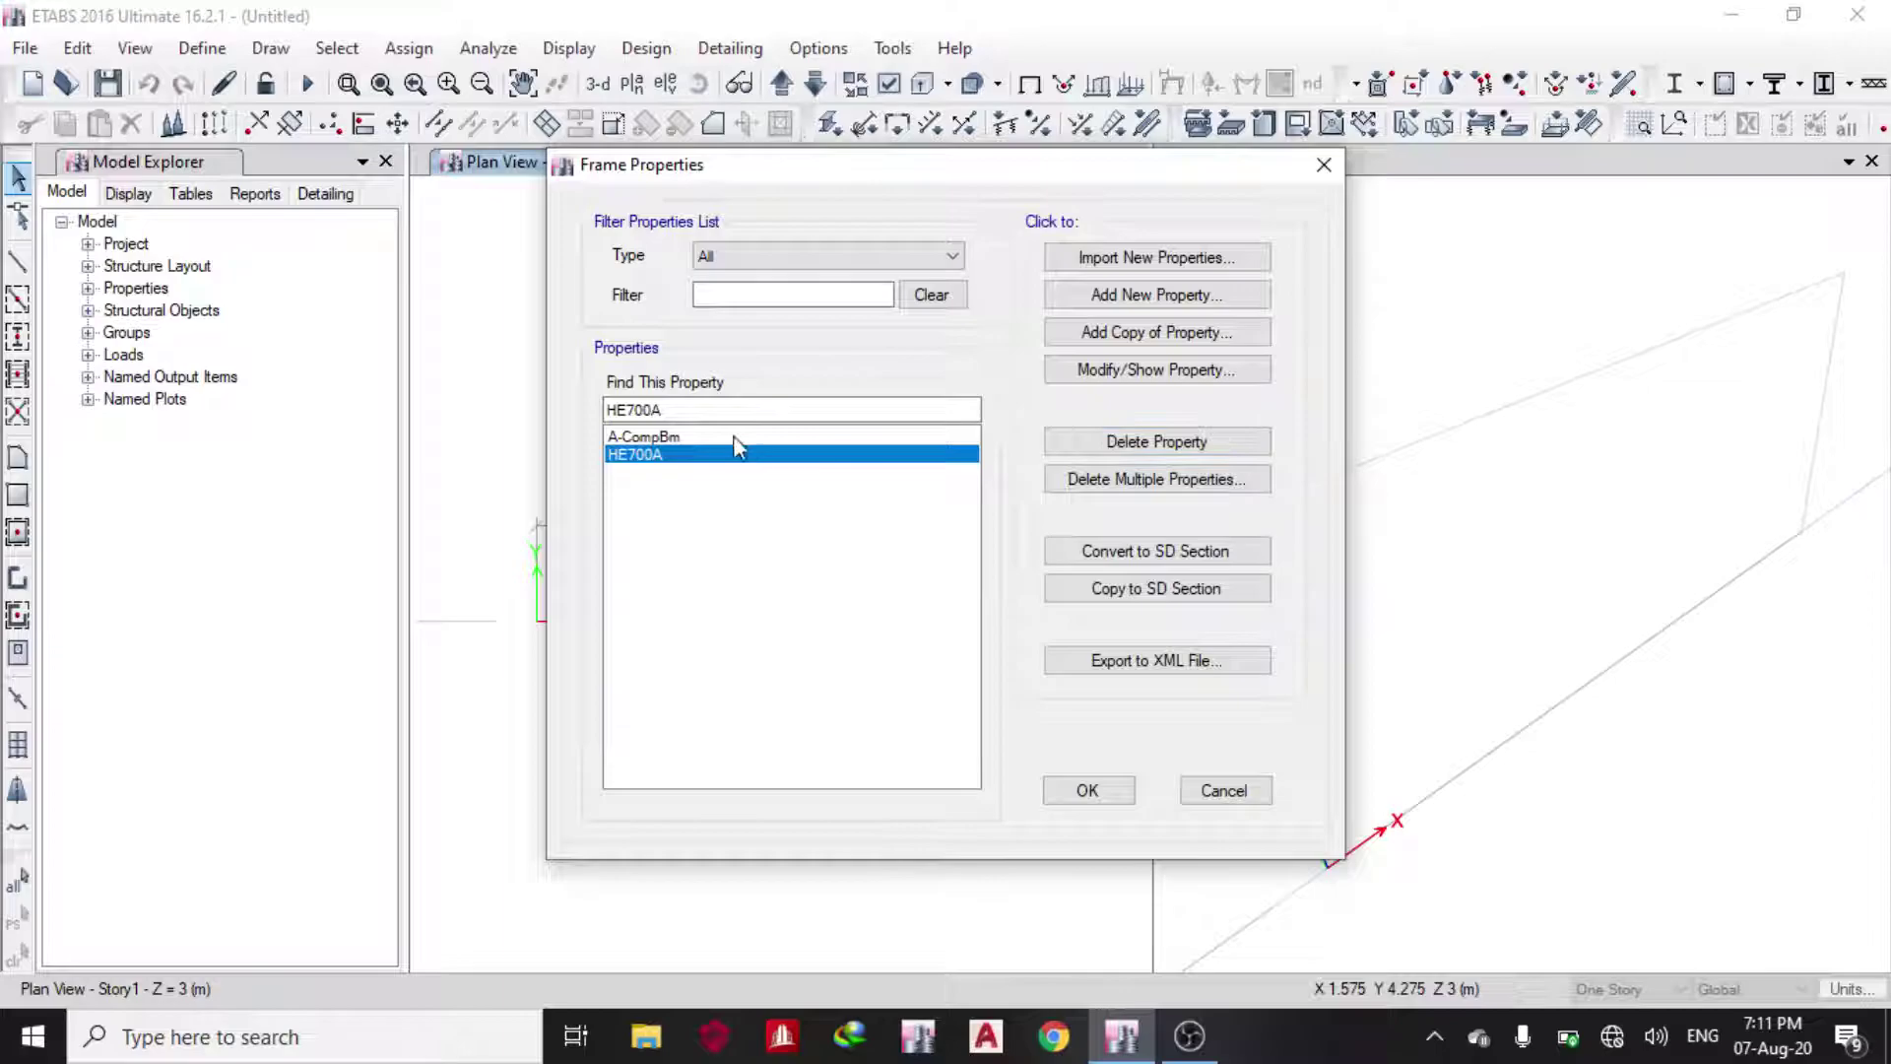
click(824, 436)
click(1117, 445)
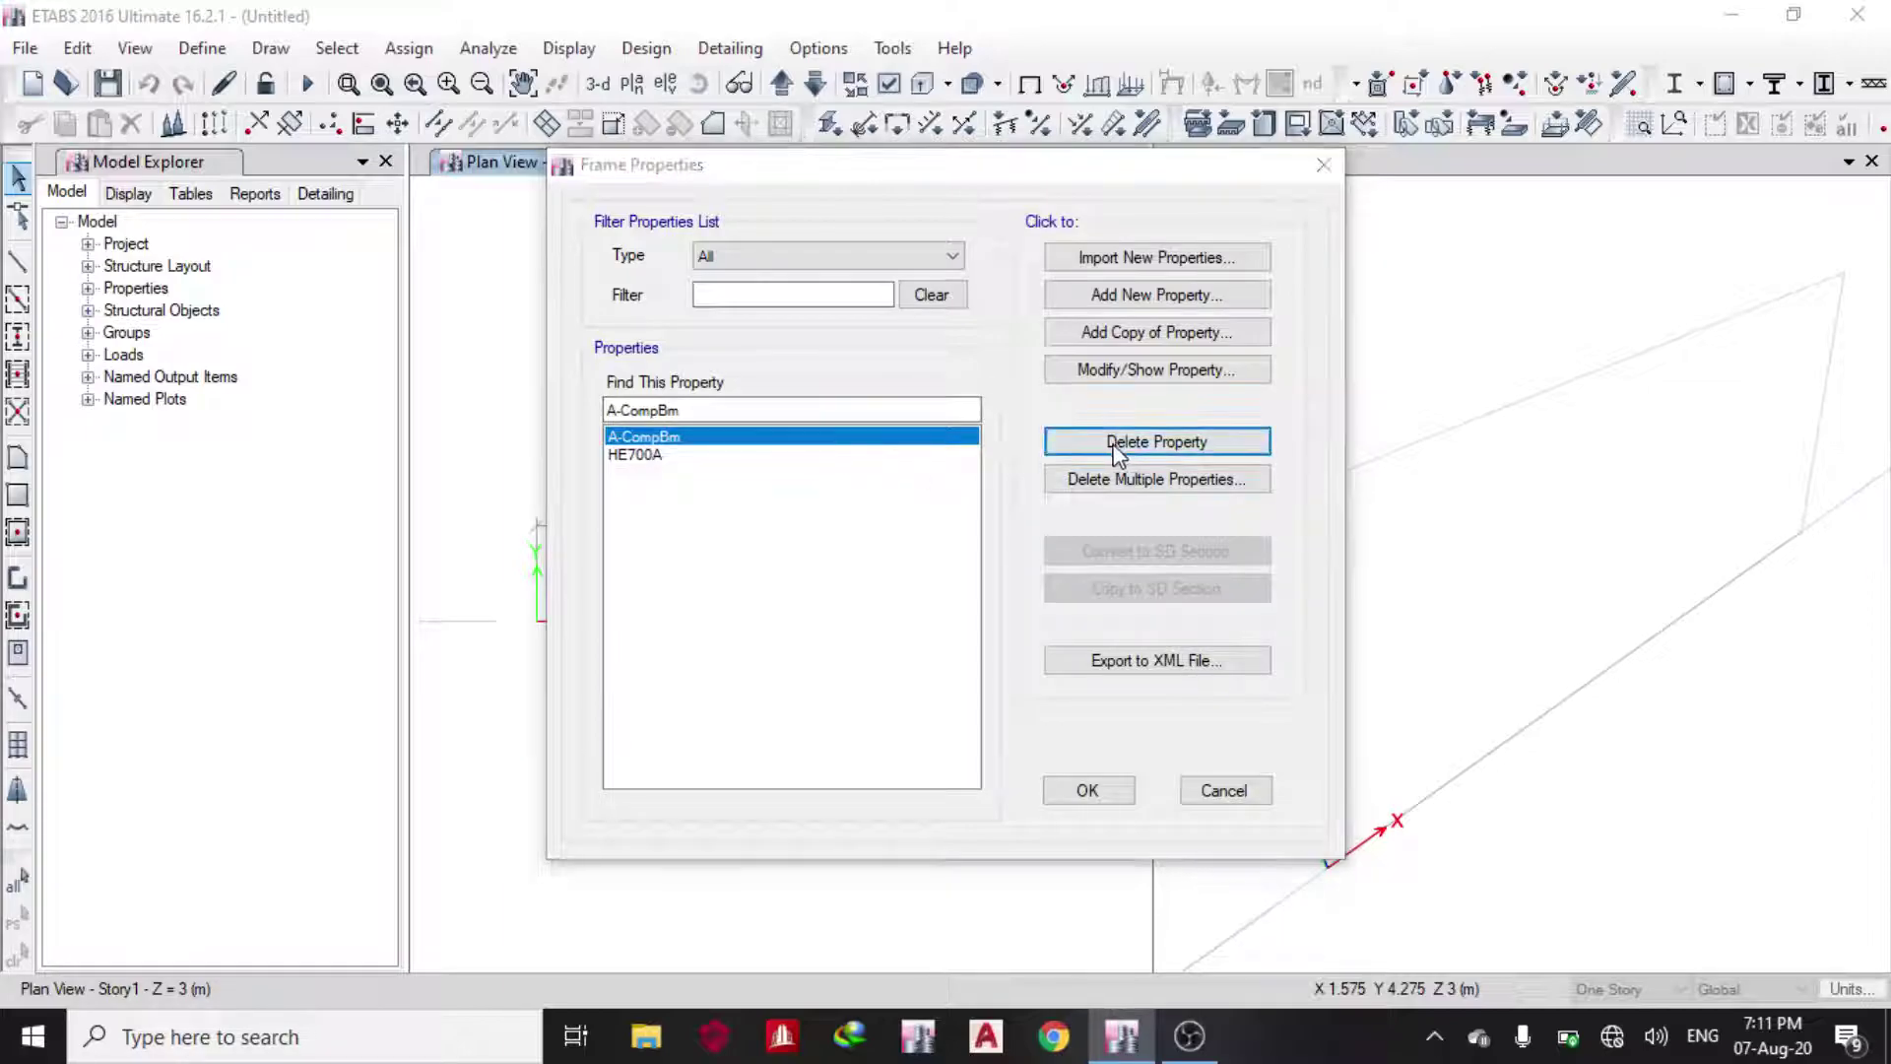
click(1036, 609)
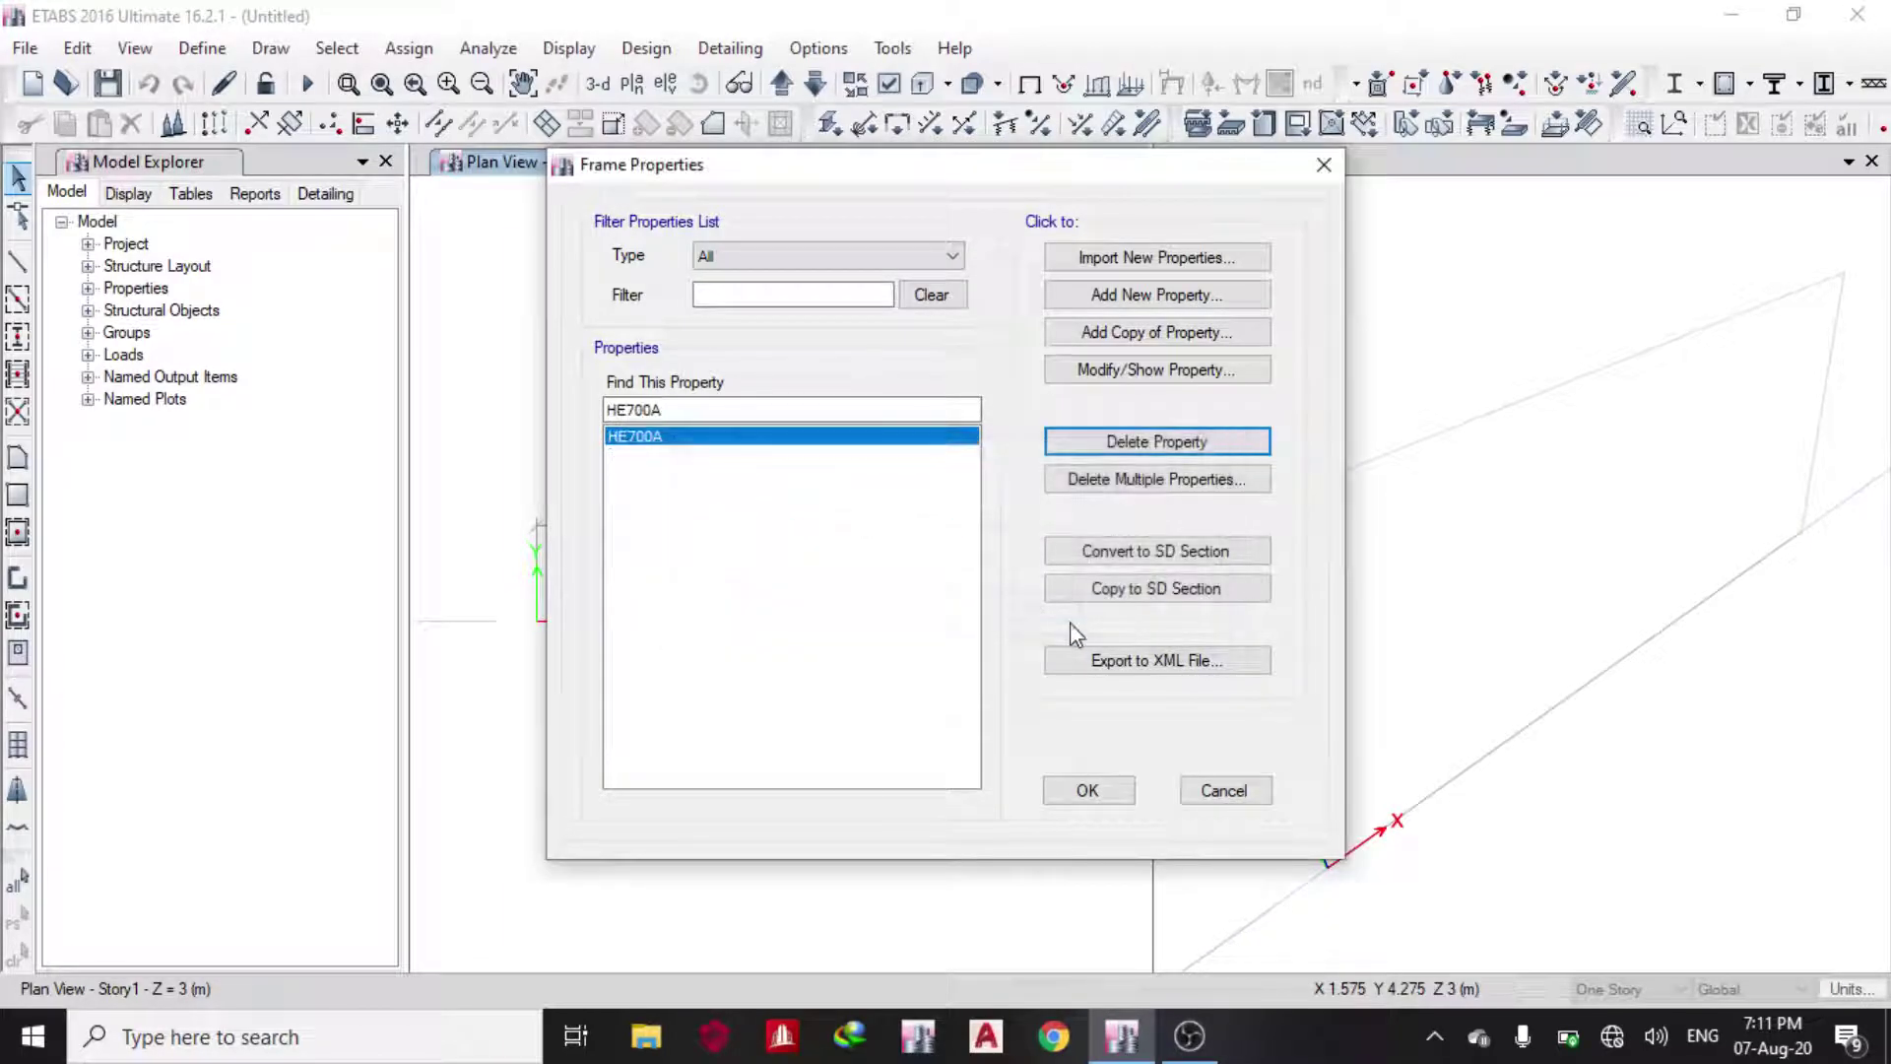
- Add a new concrete rectangular frame section named beam 230X450
click(1172, 304)
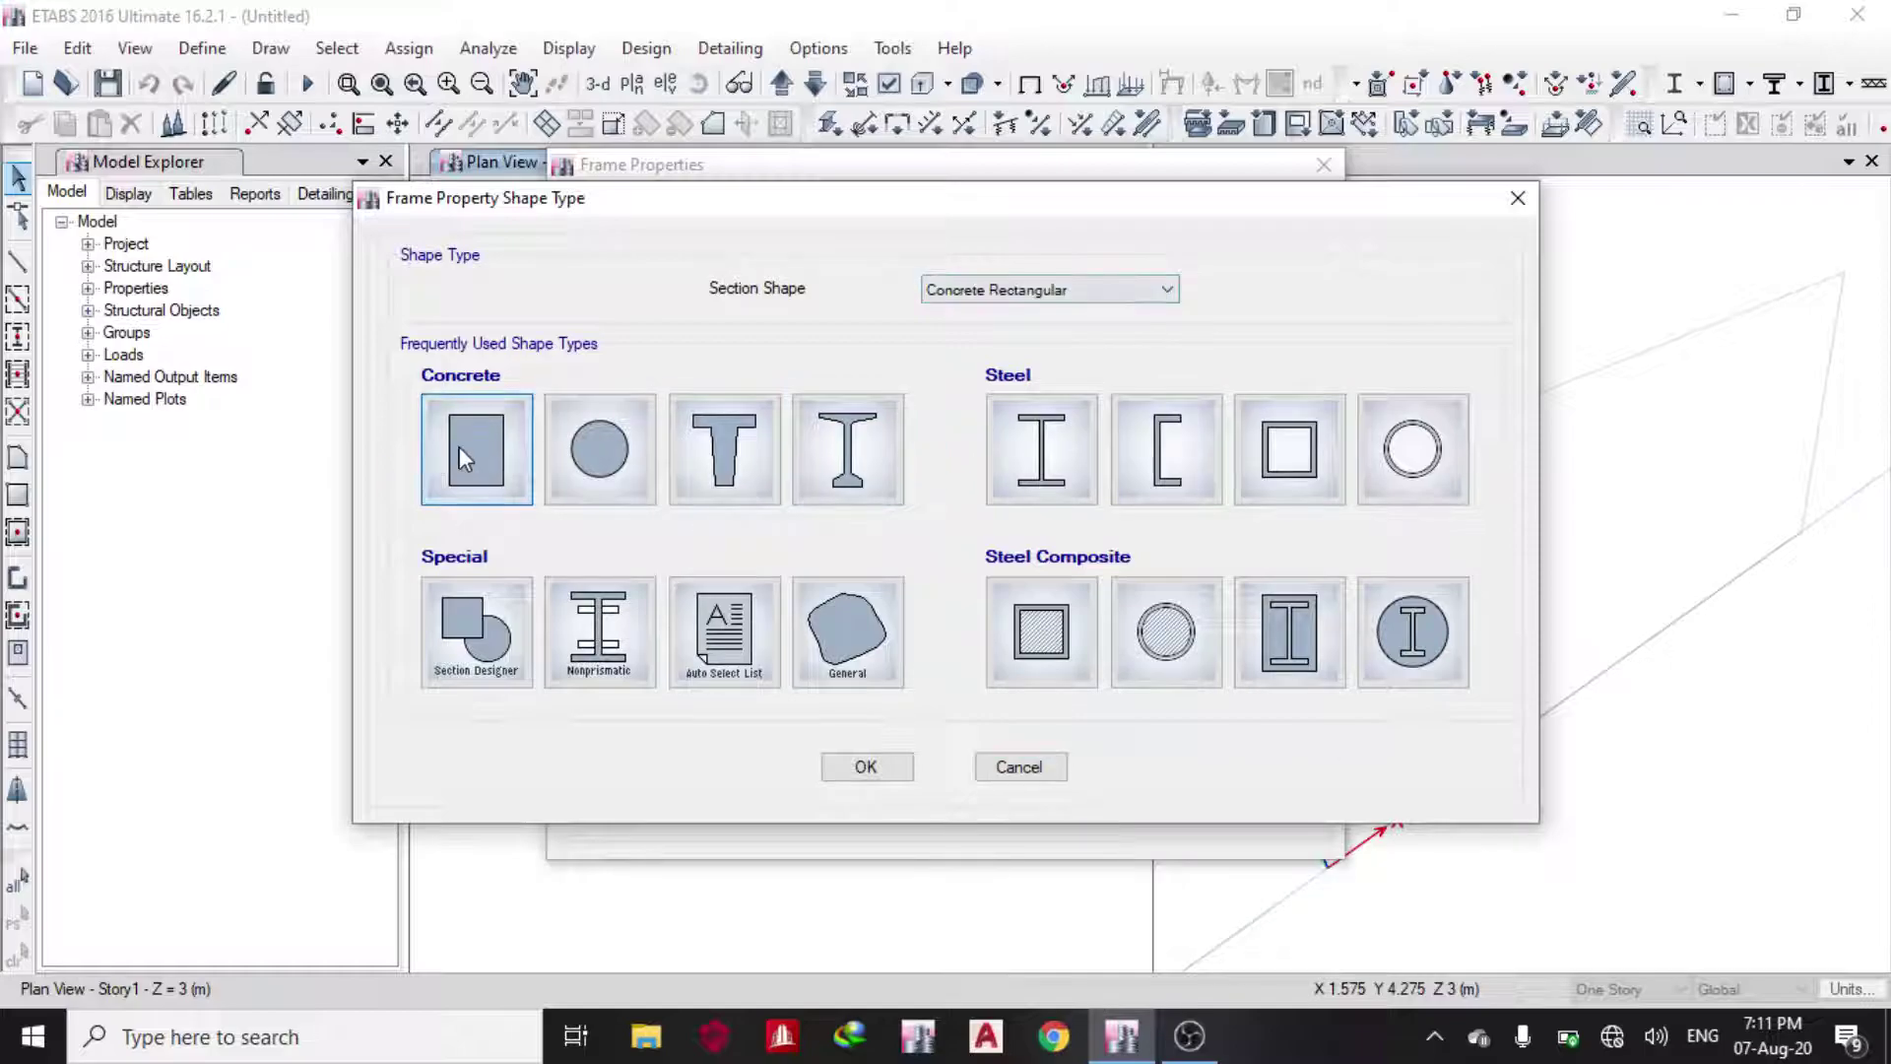
click(459, 446)
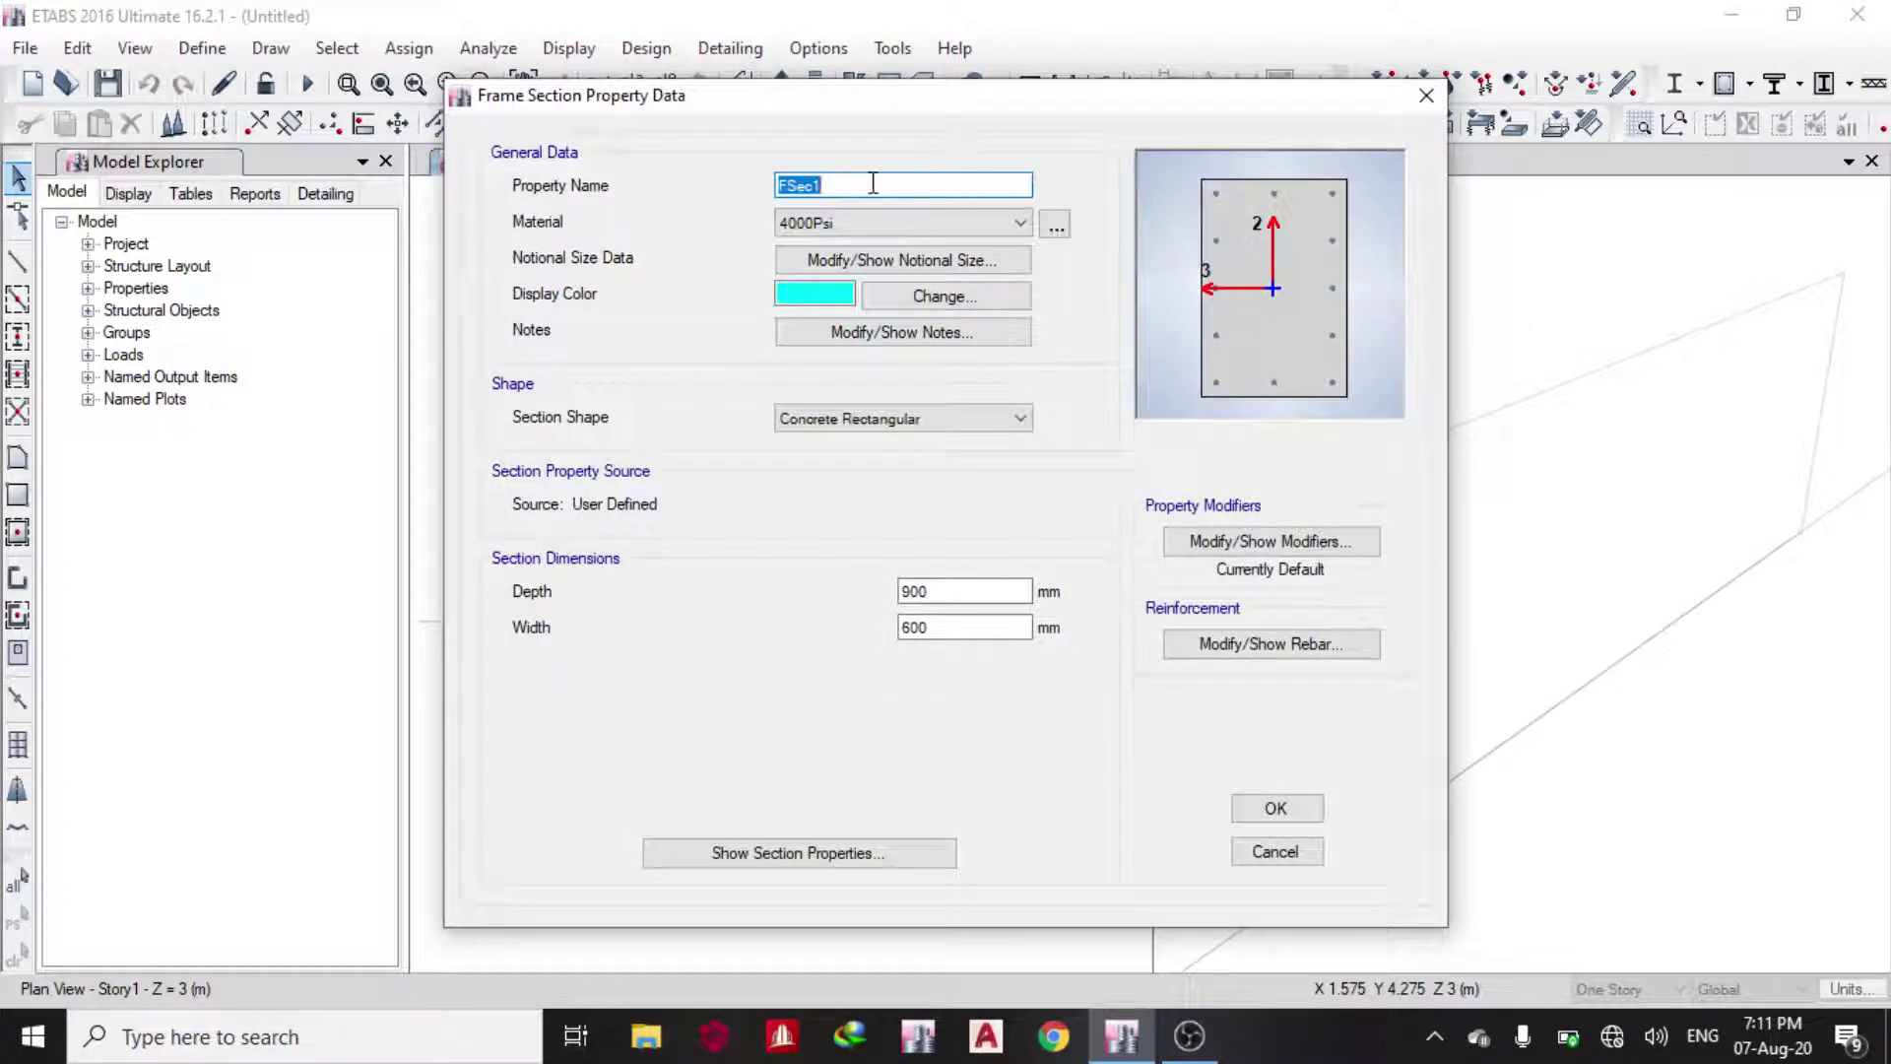
text(beam 230X450)
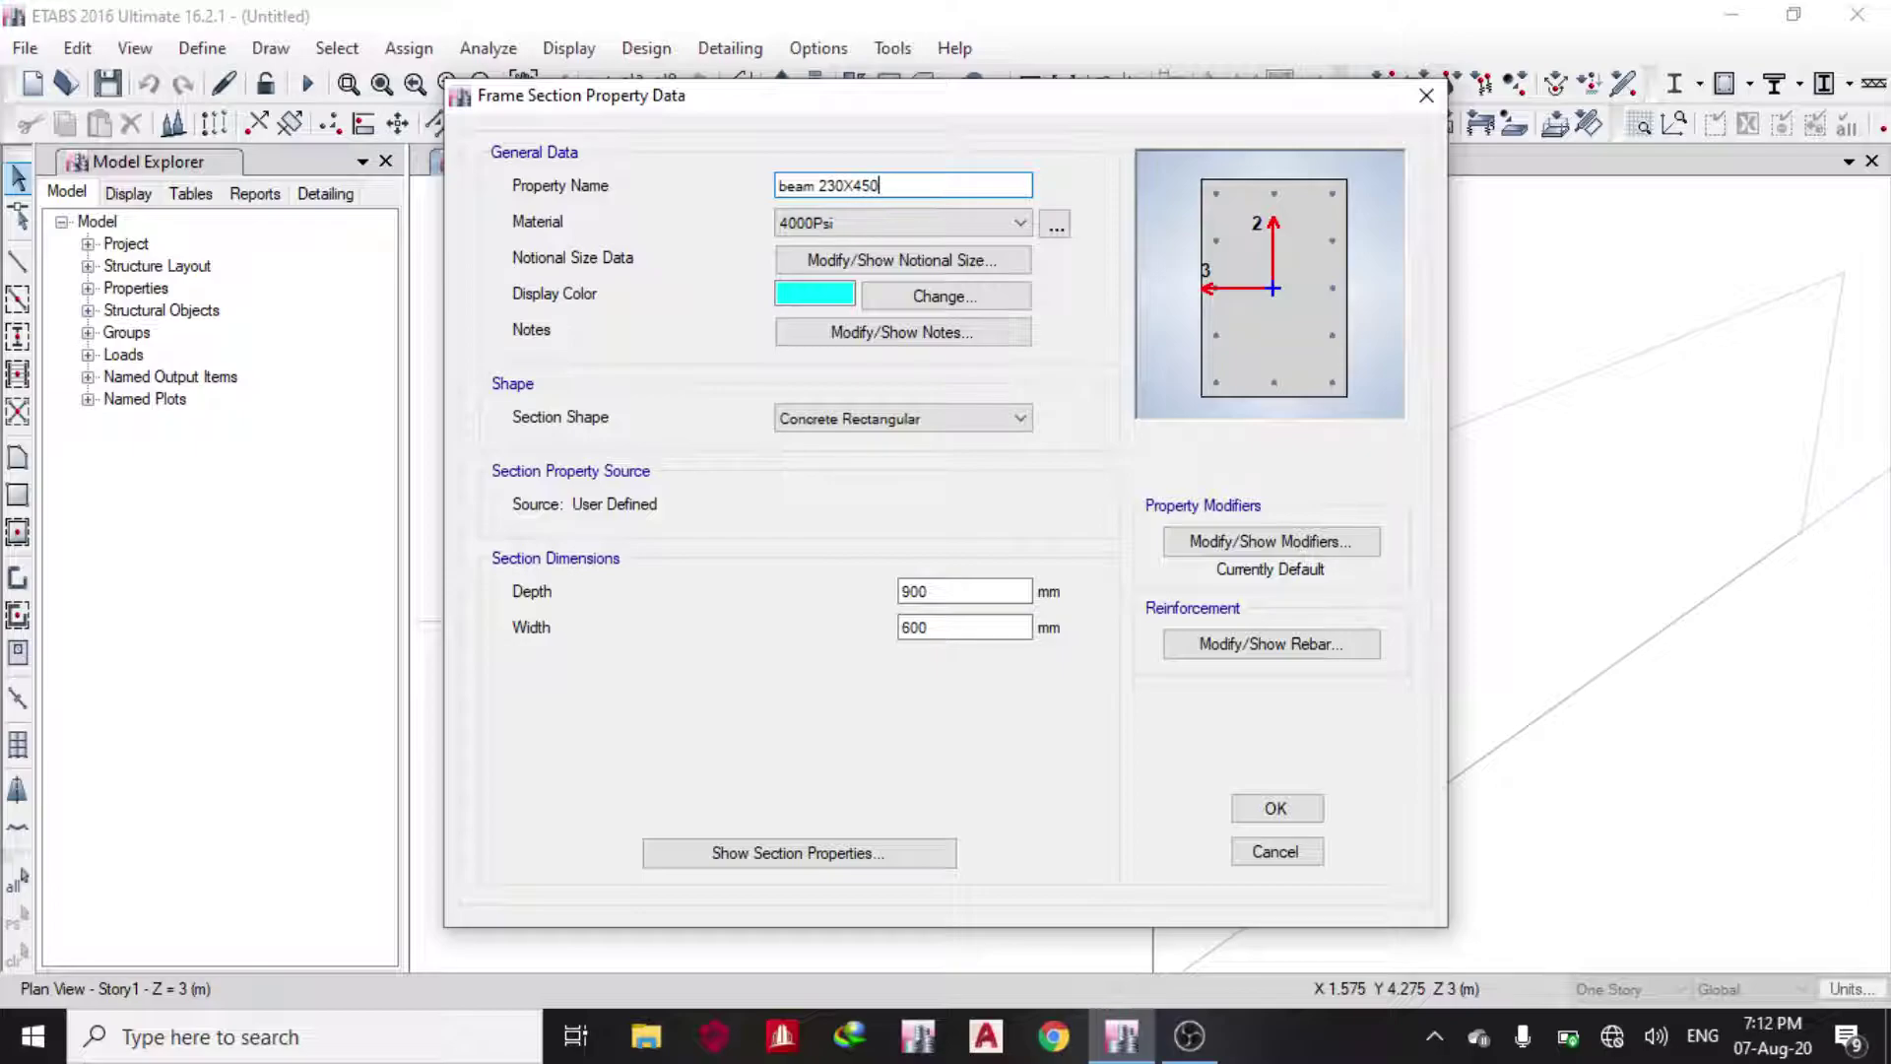
- Give the section C25/30 material, 450 mm depth and 230 mm width
click(865, 211)
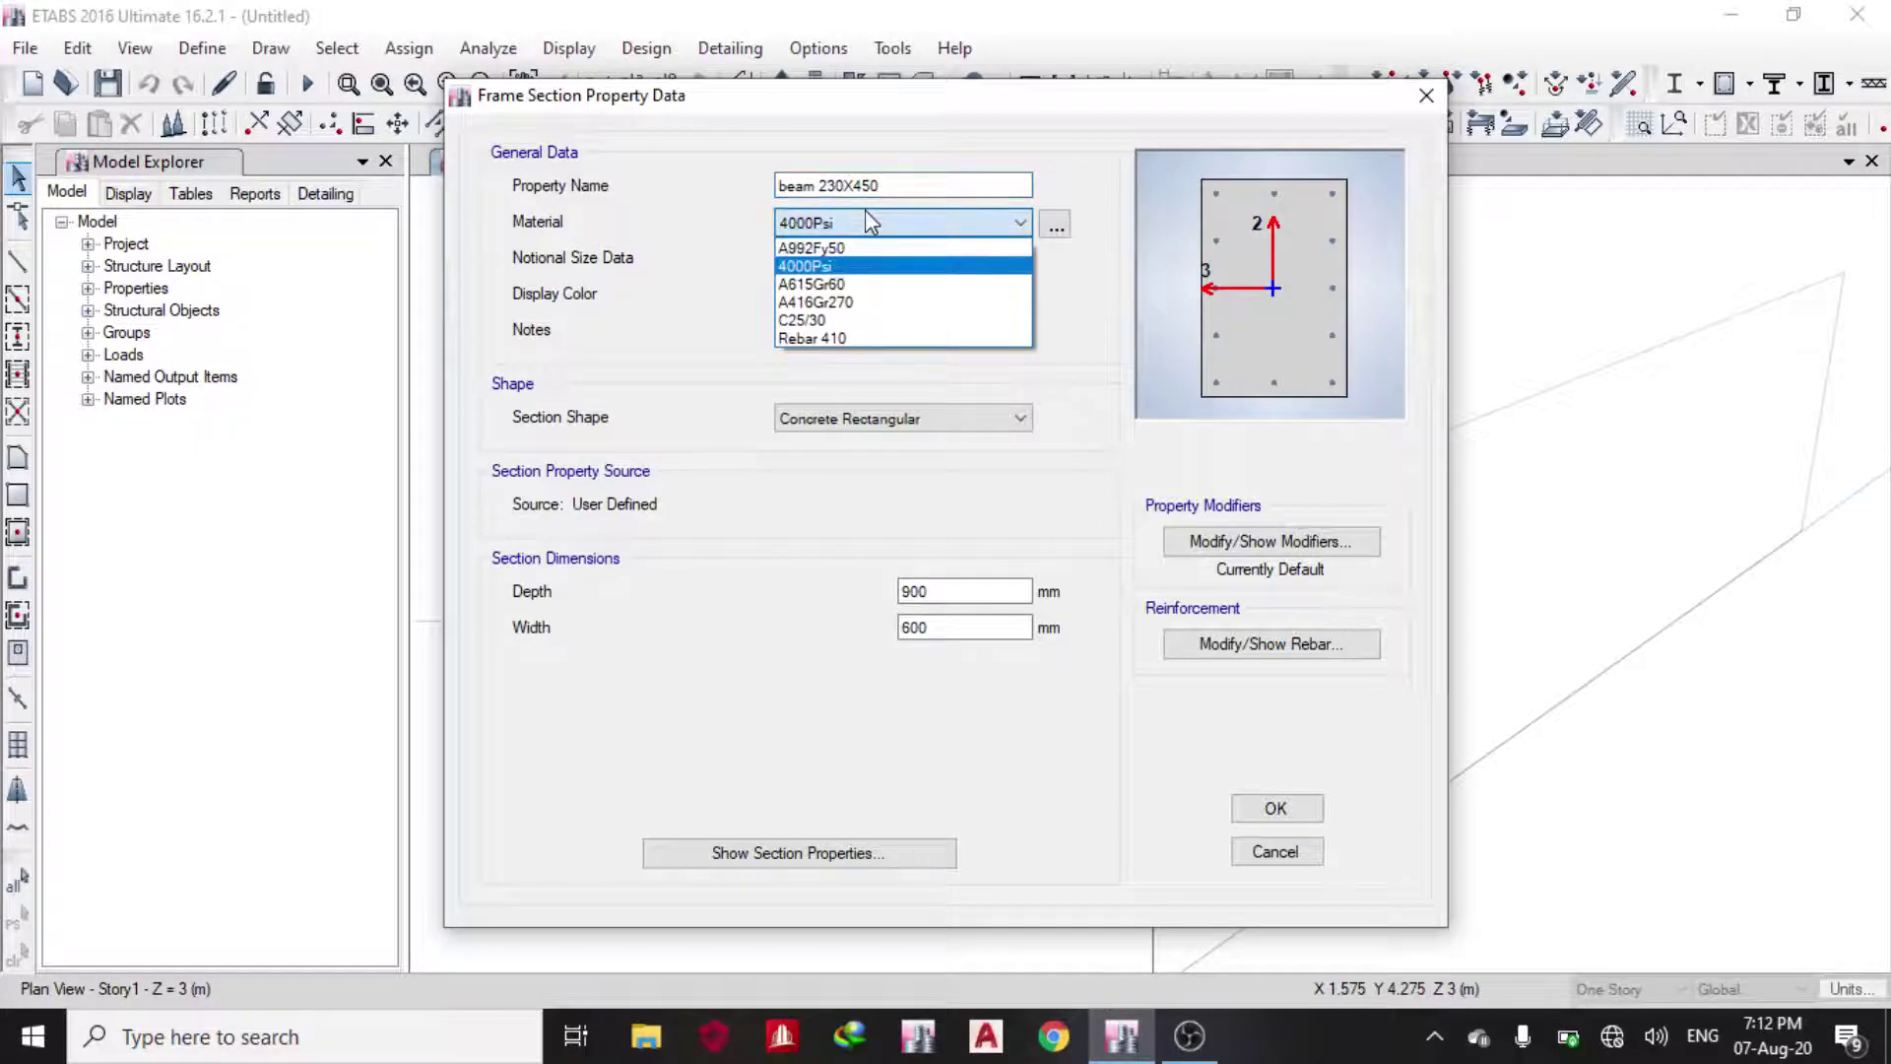
click(865, 211)
click(865, 211)
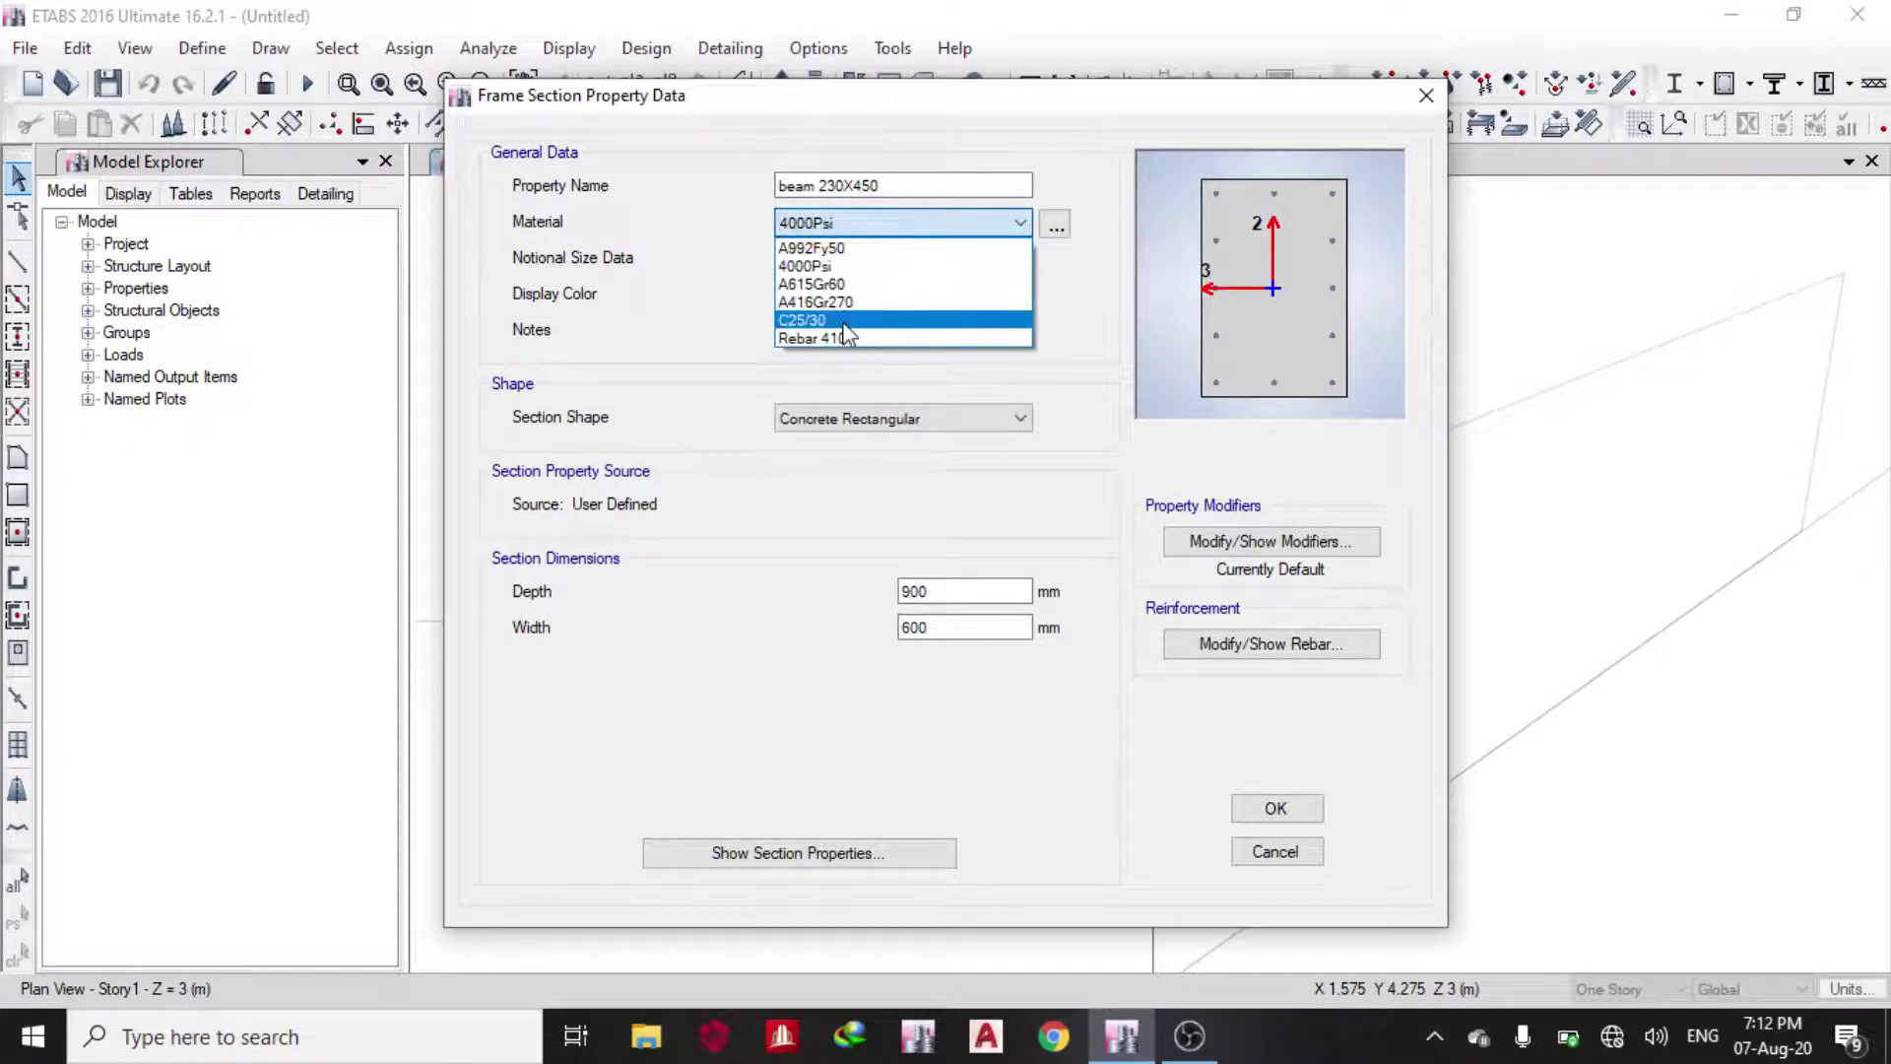
click(871, 321)
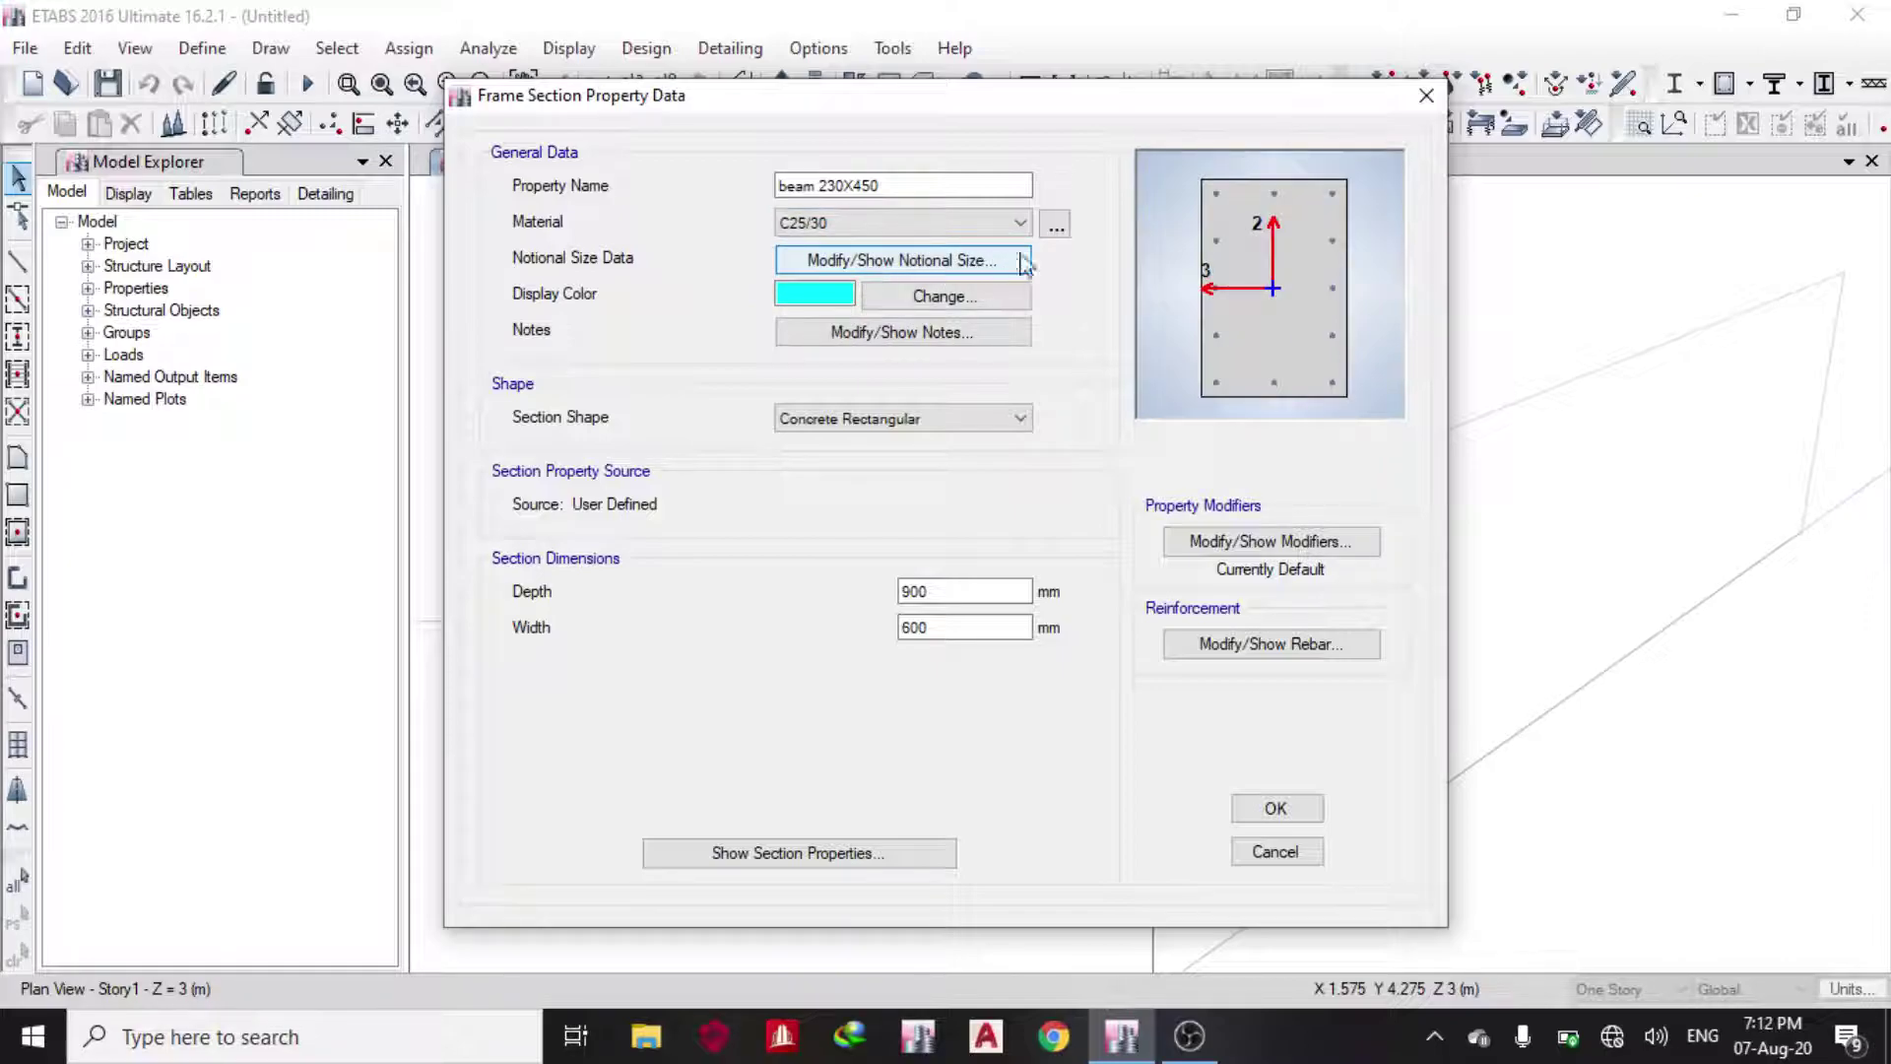
click(1056, 224)
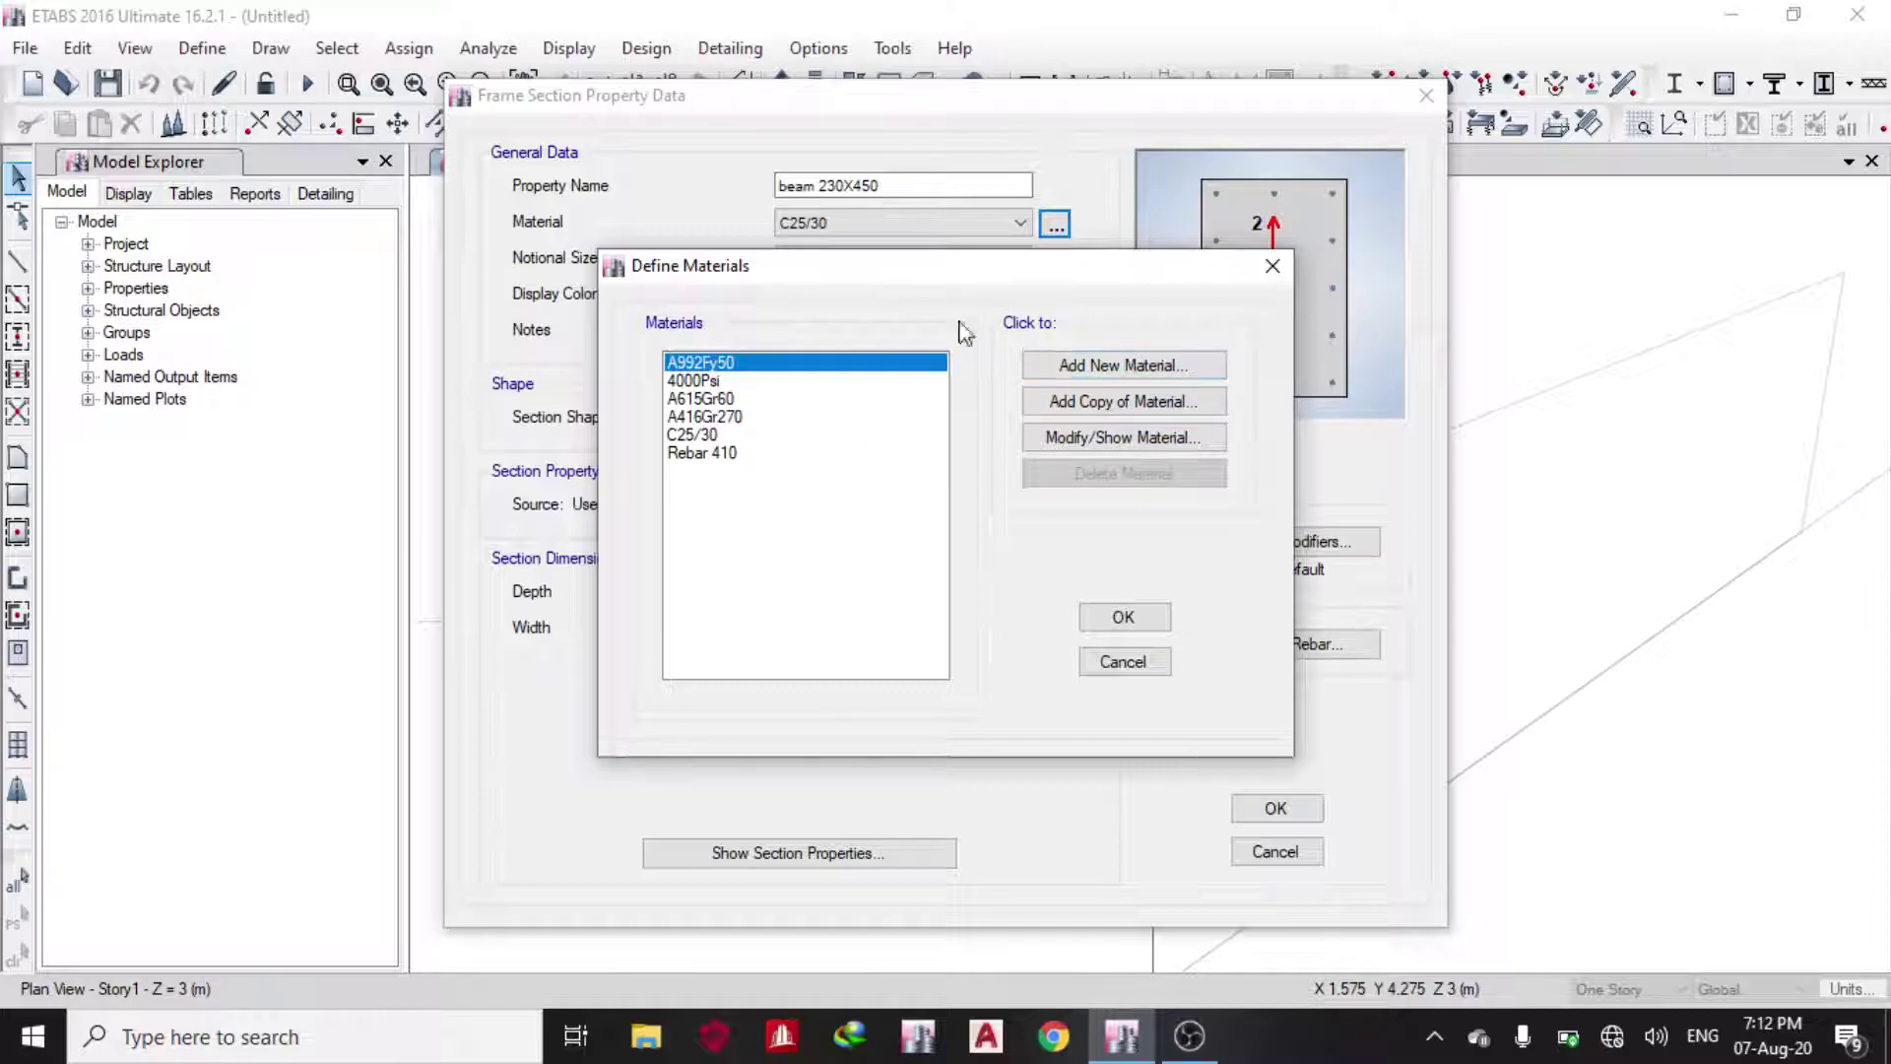
click(1271, 265)
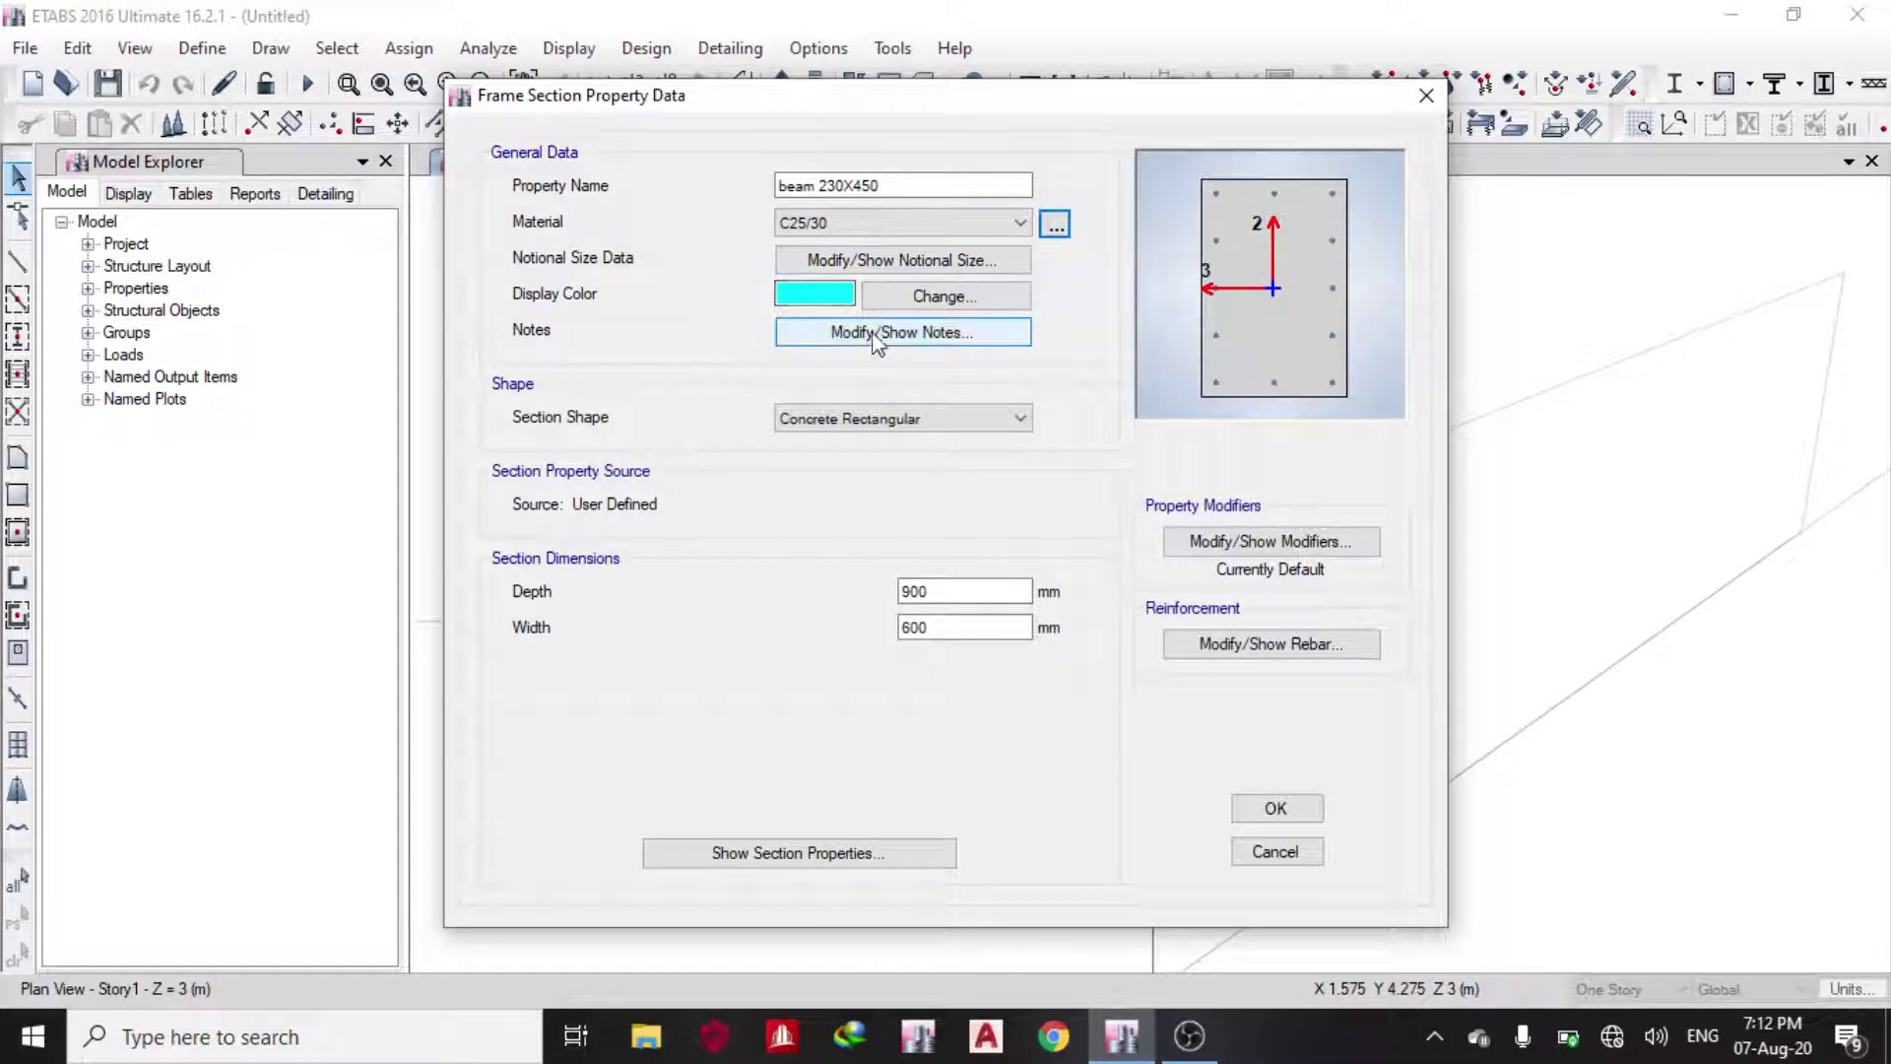
drag(979, 591, 848, 594)
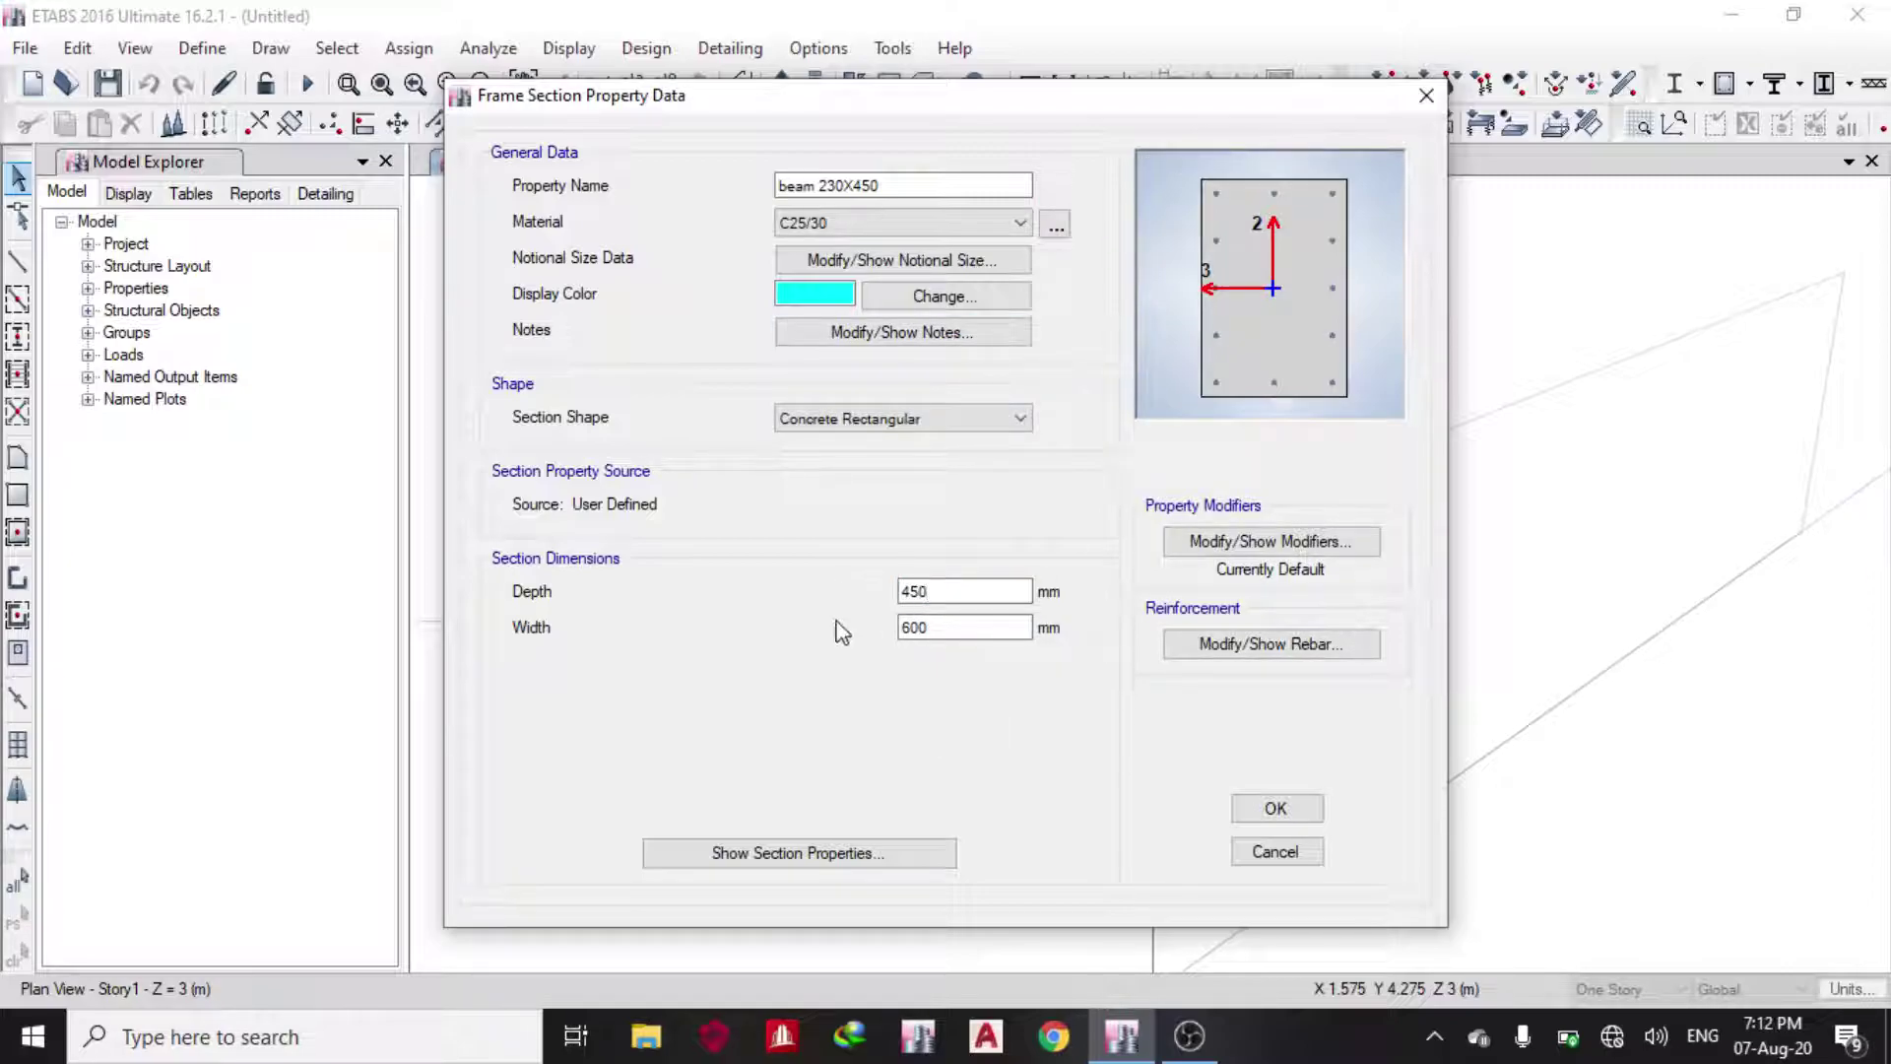
drag(958, 628, 784, 631)
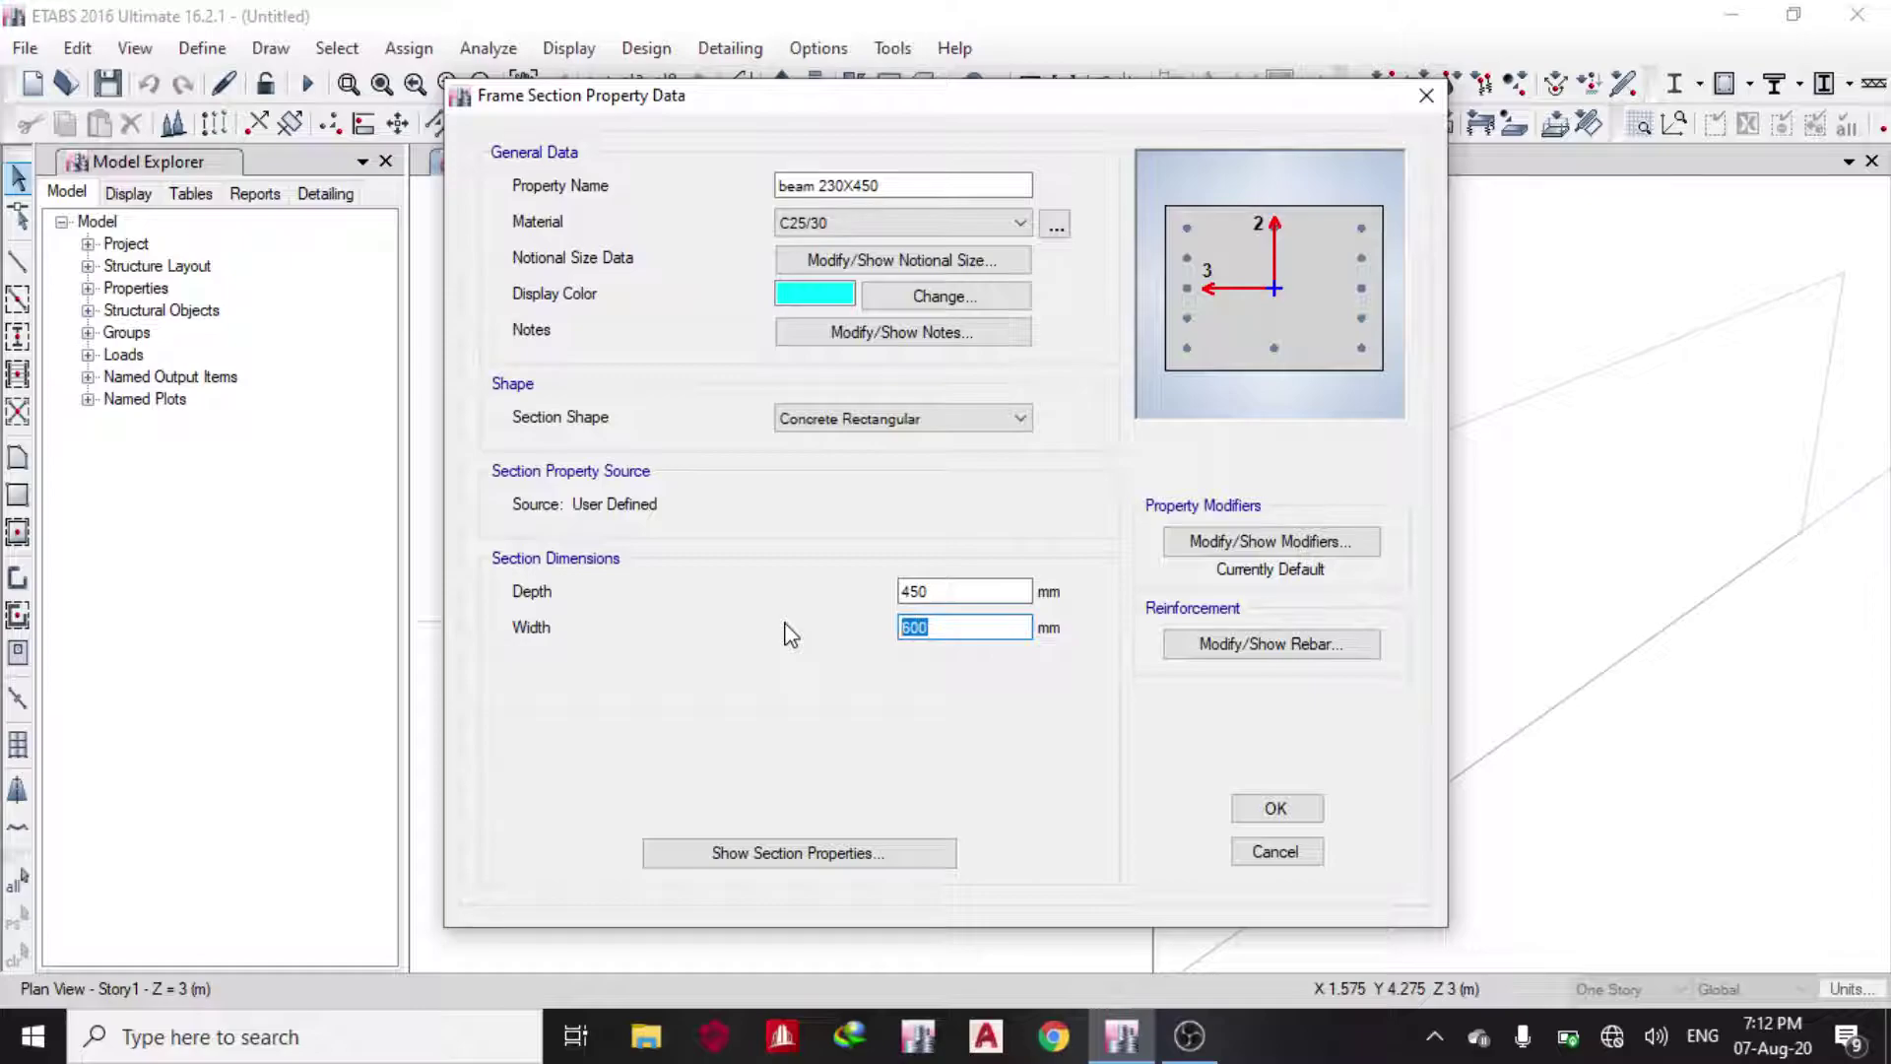
text(230)
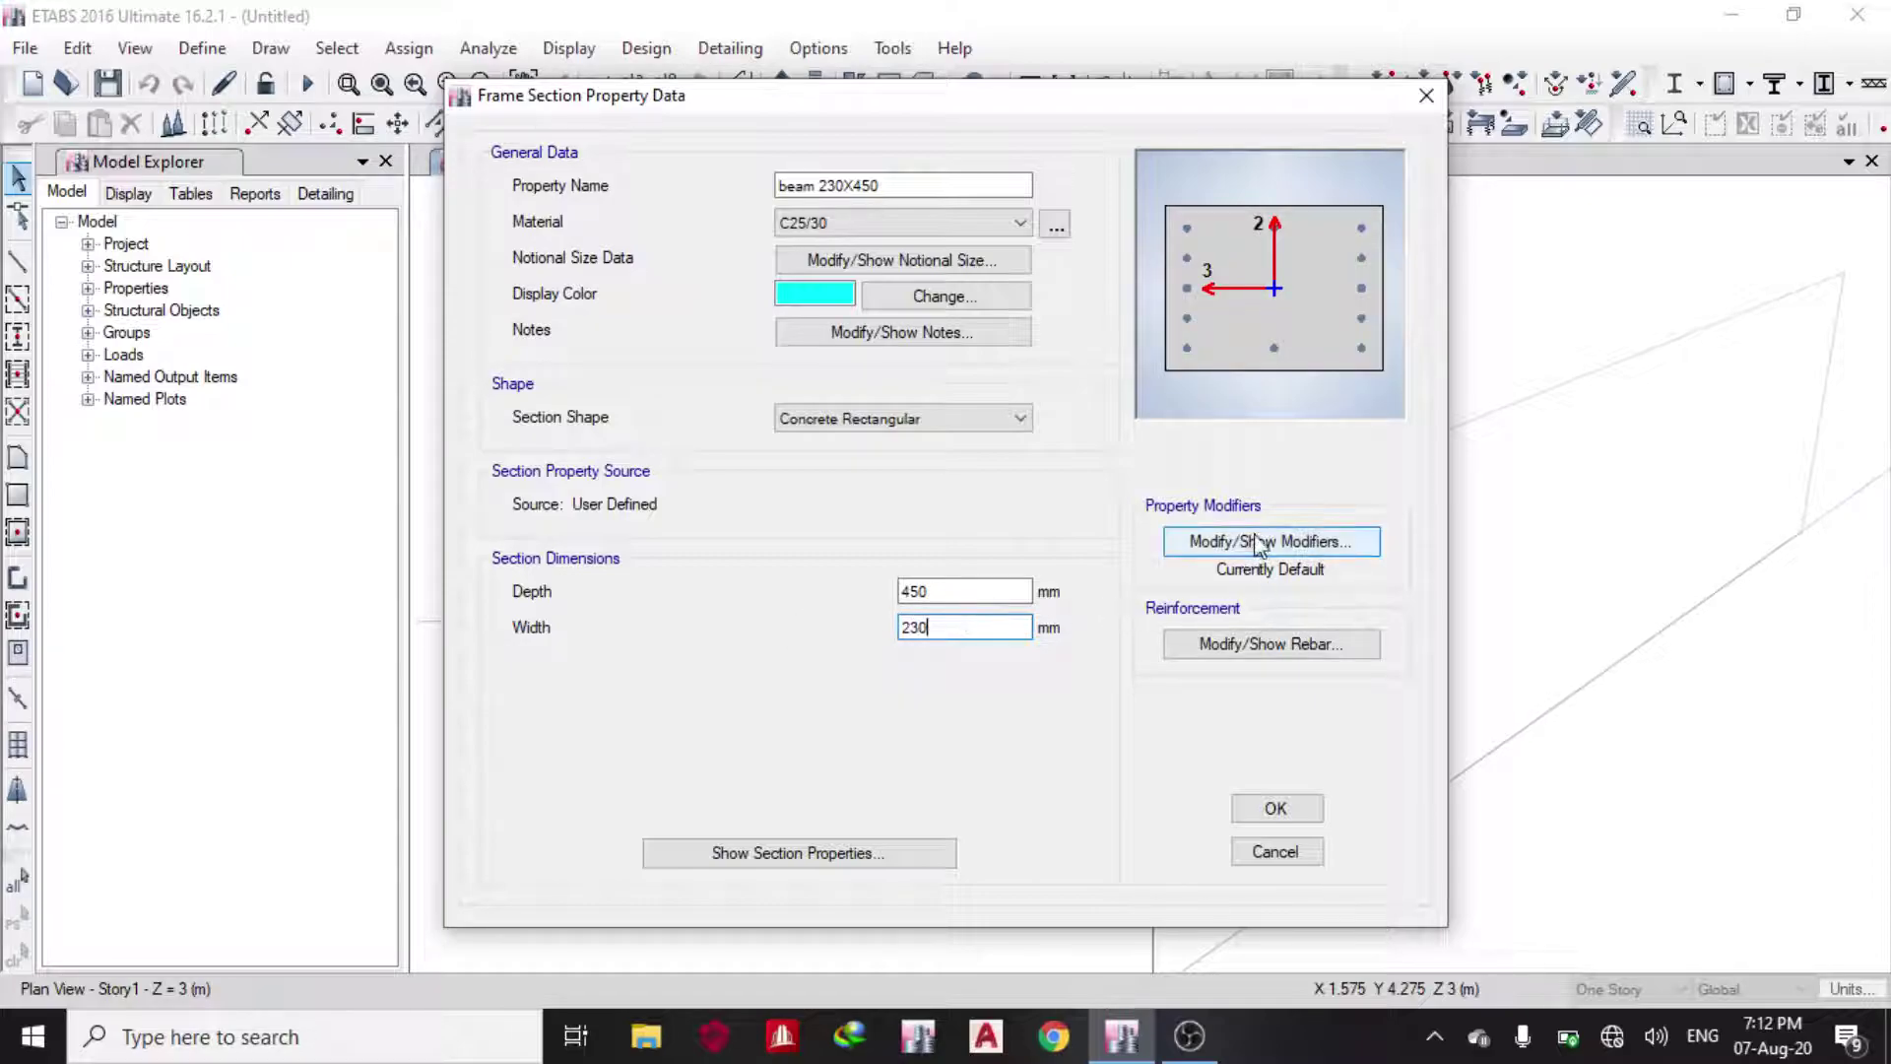
- Set the torsional constant modifier to 0.001 and both moment of inertia modifiers to 1
click(1243, 542)
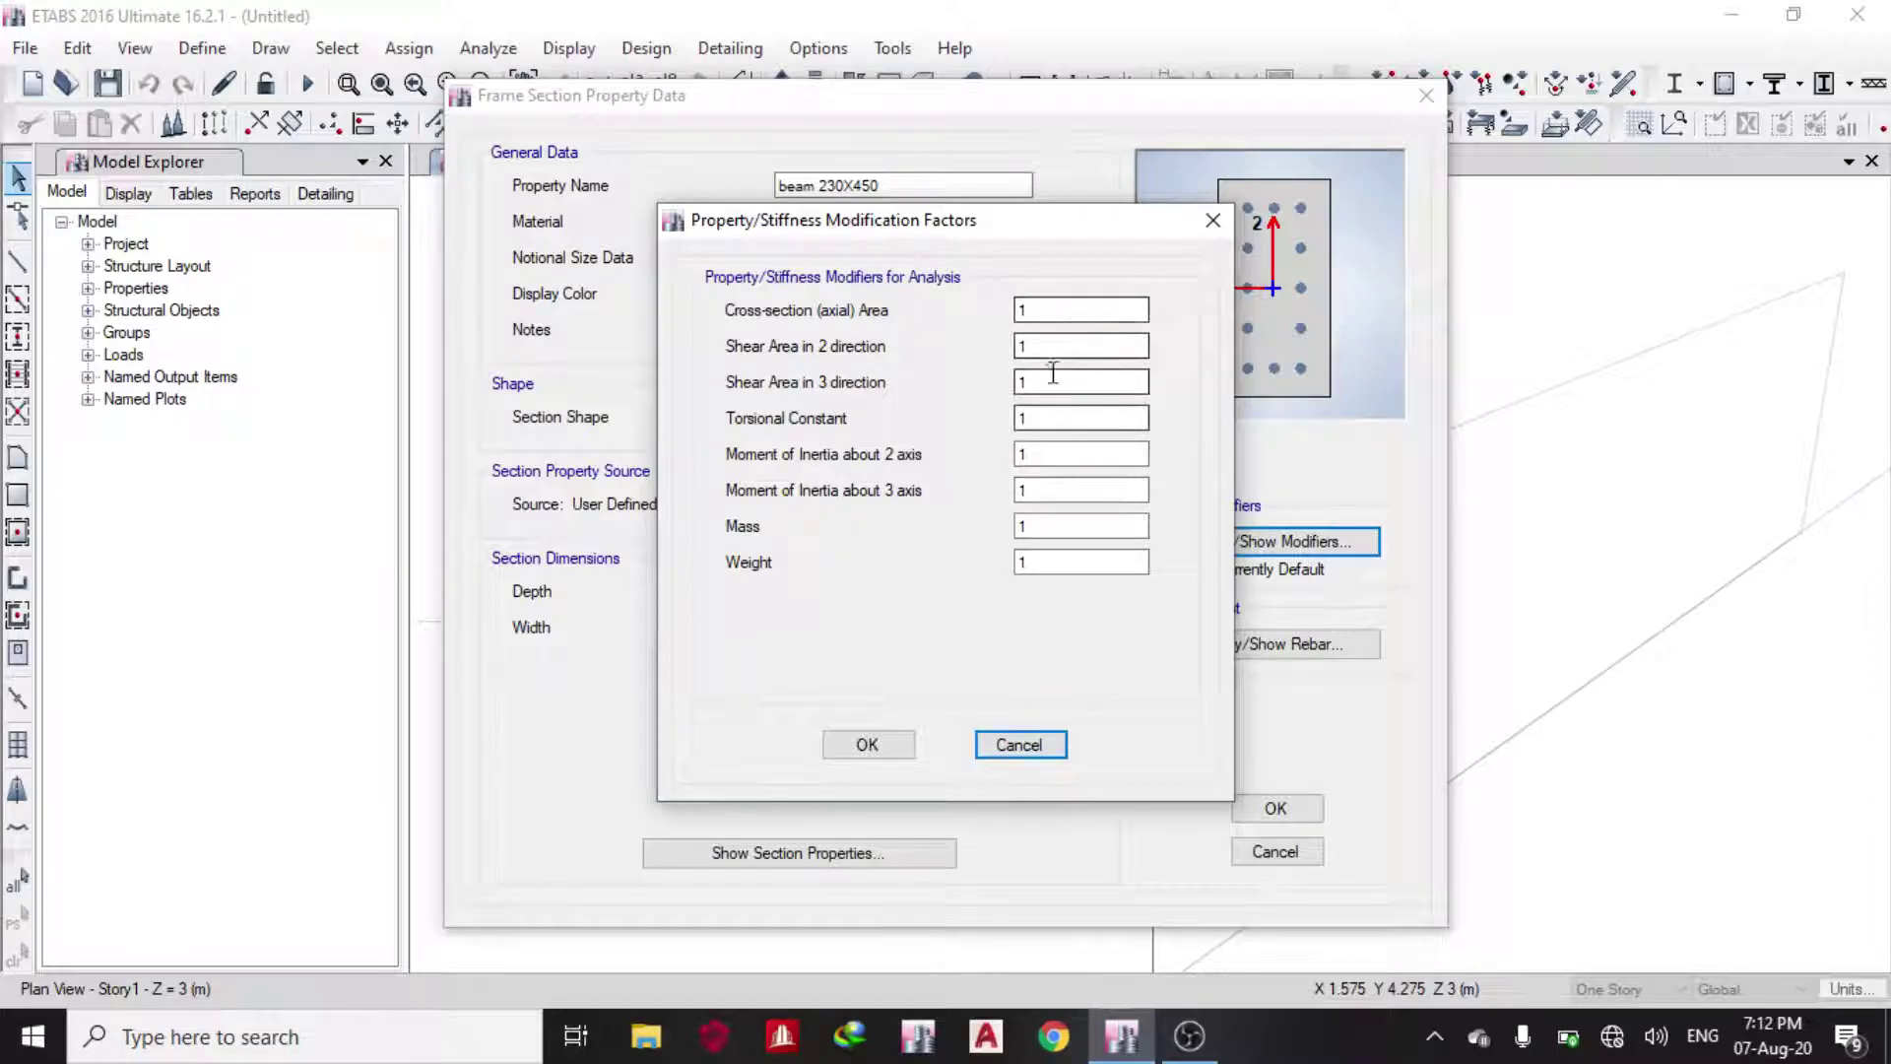
click(1051, 418)
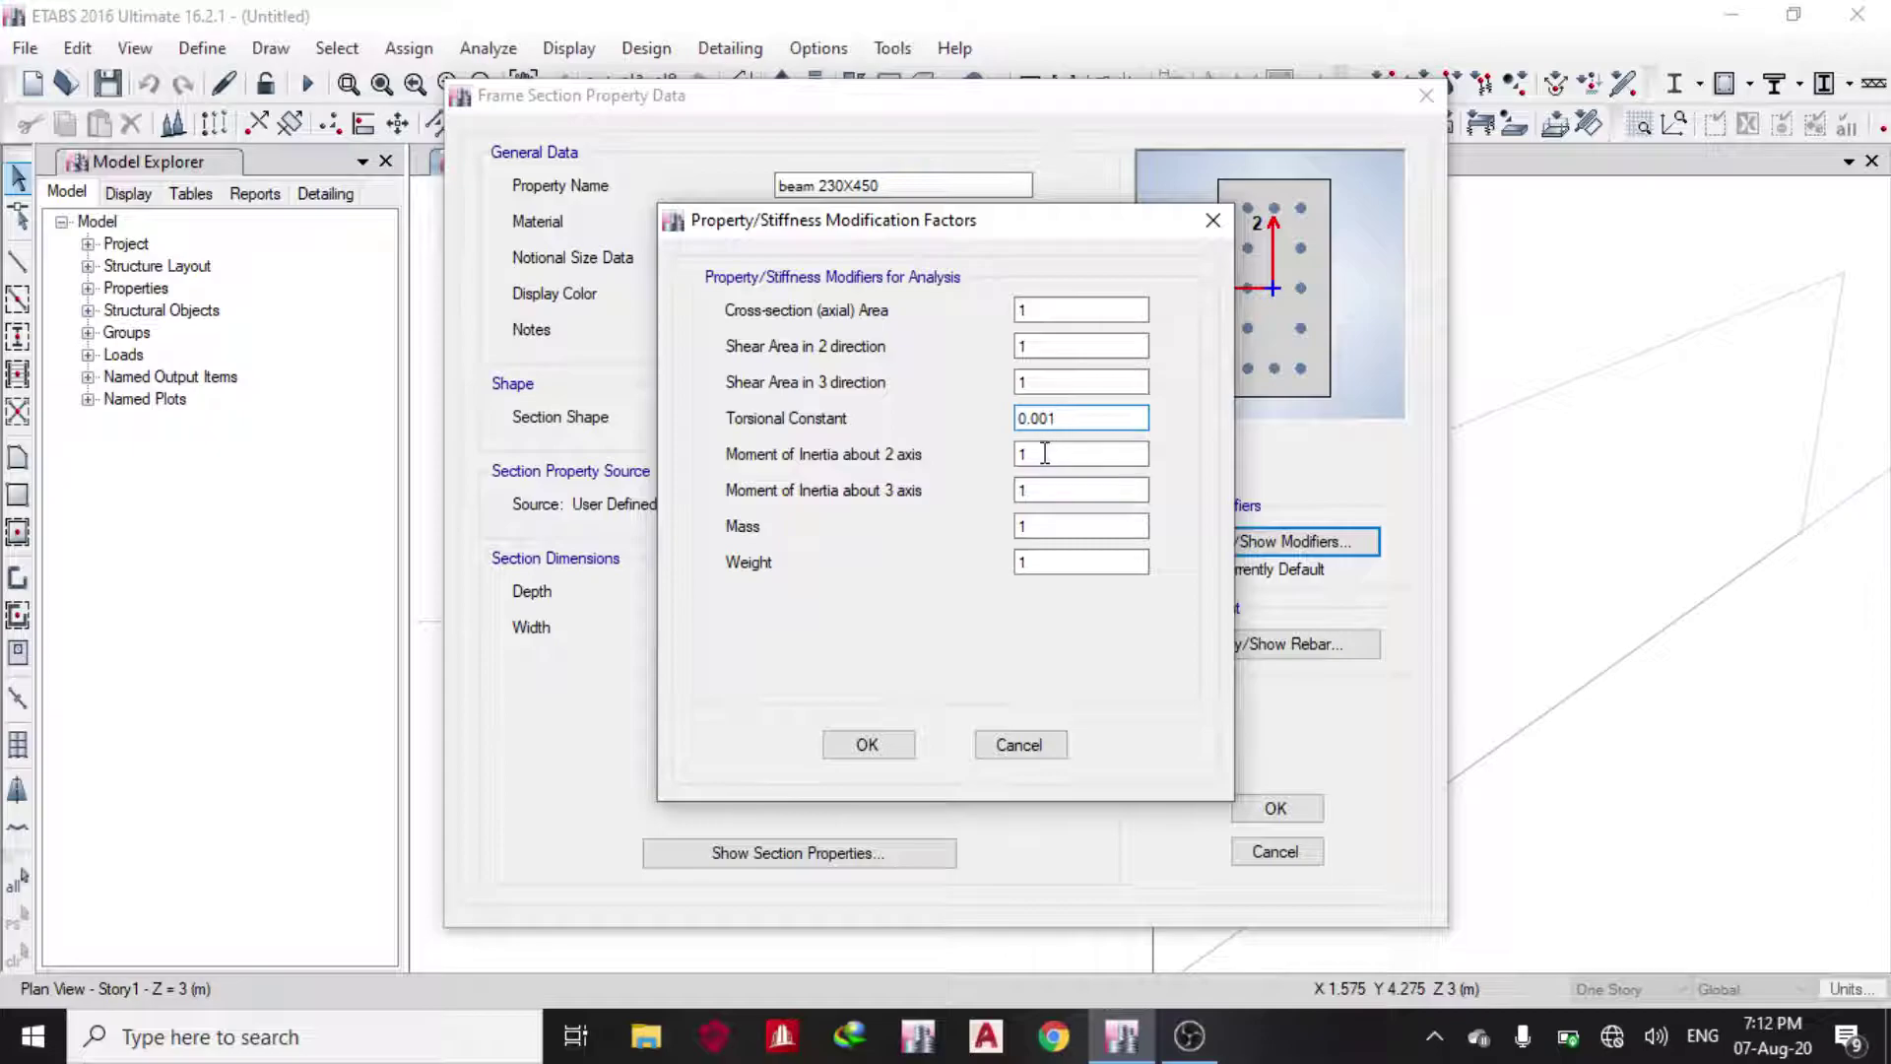
double_click(1045, 453)
click(1039, 488)
double_click(1064, 489)
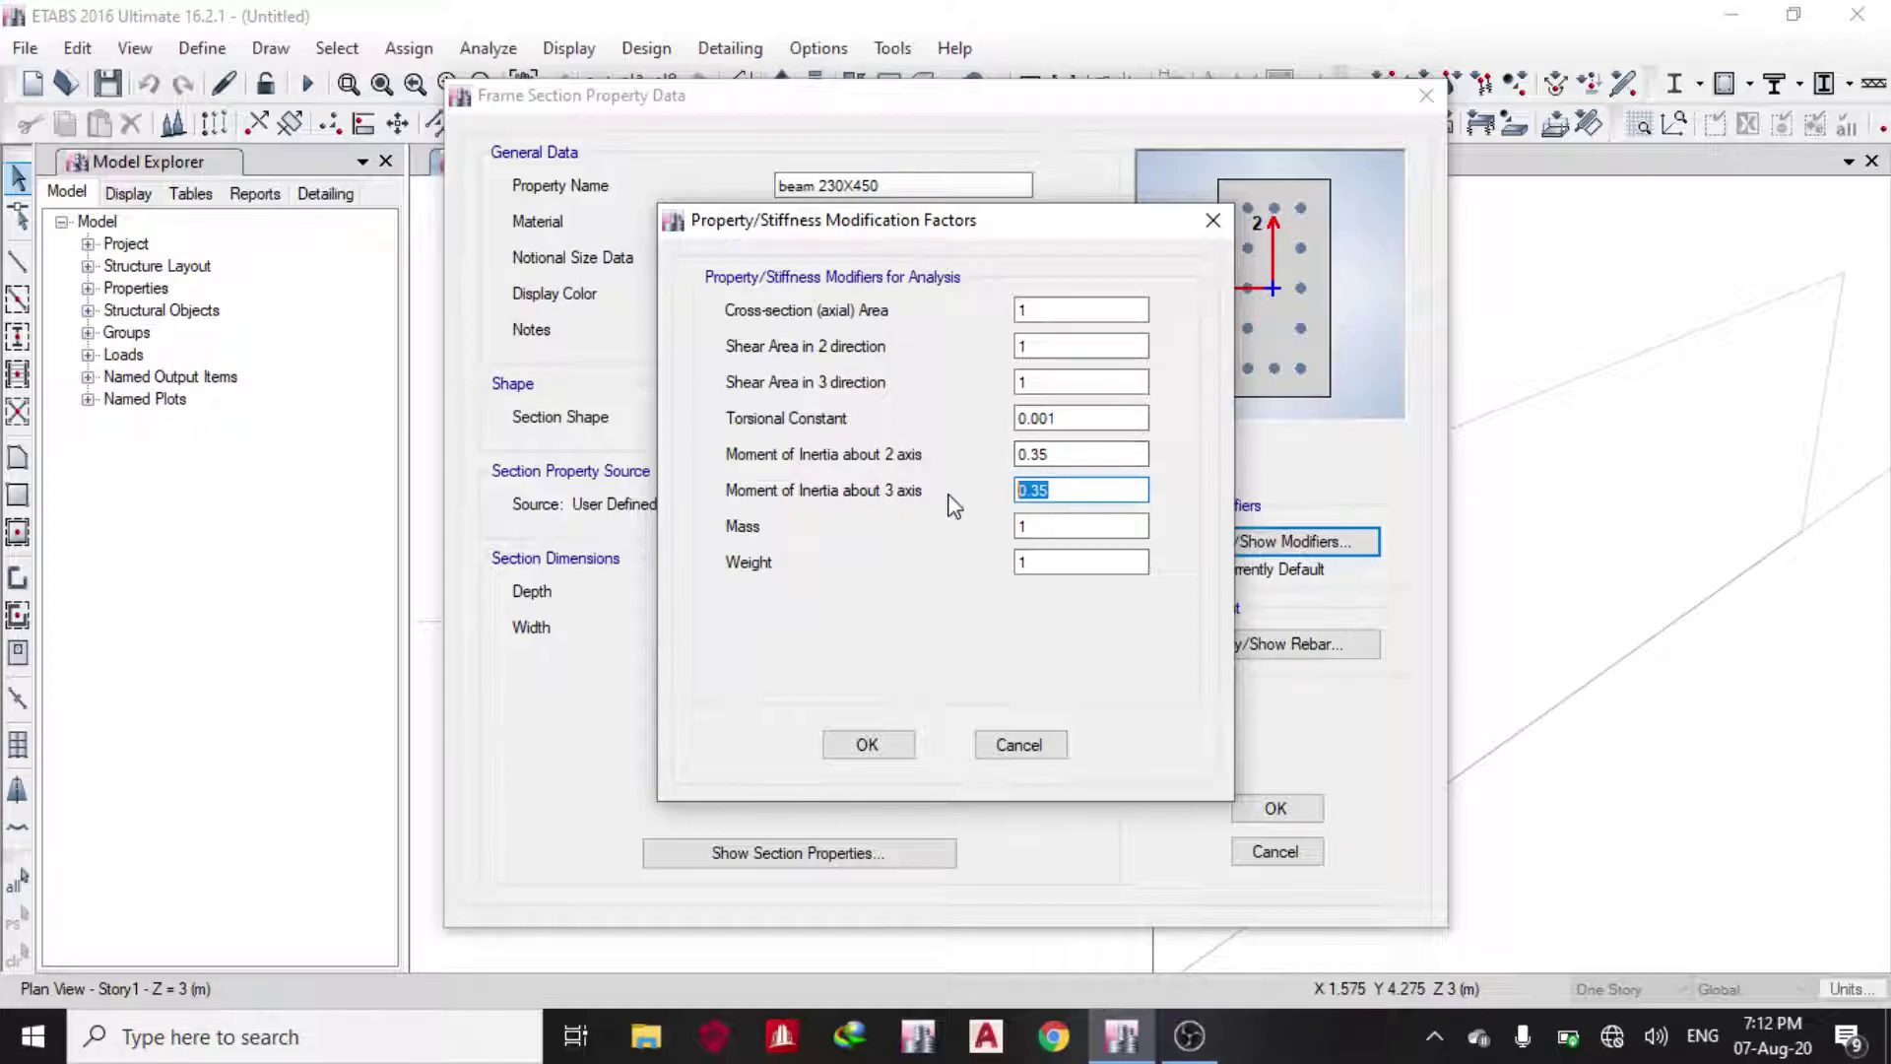
text(1)
double_click(1058, 454)
text(1)
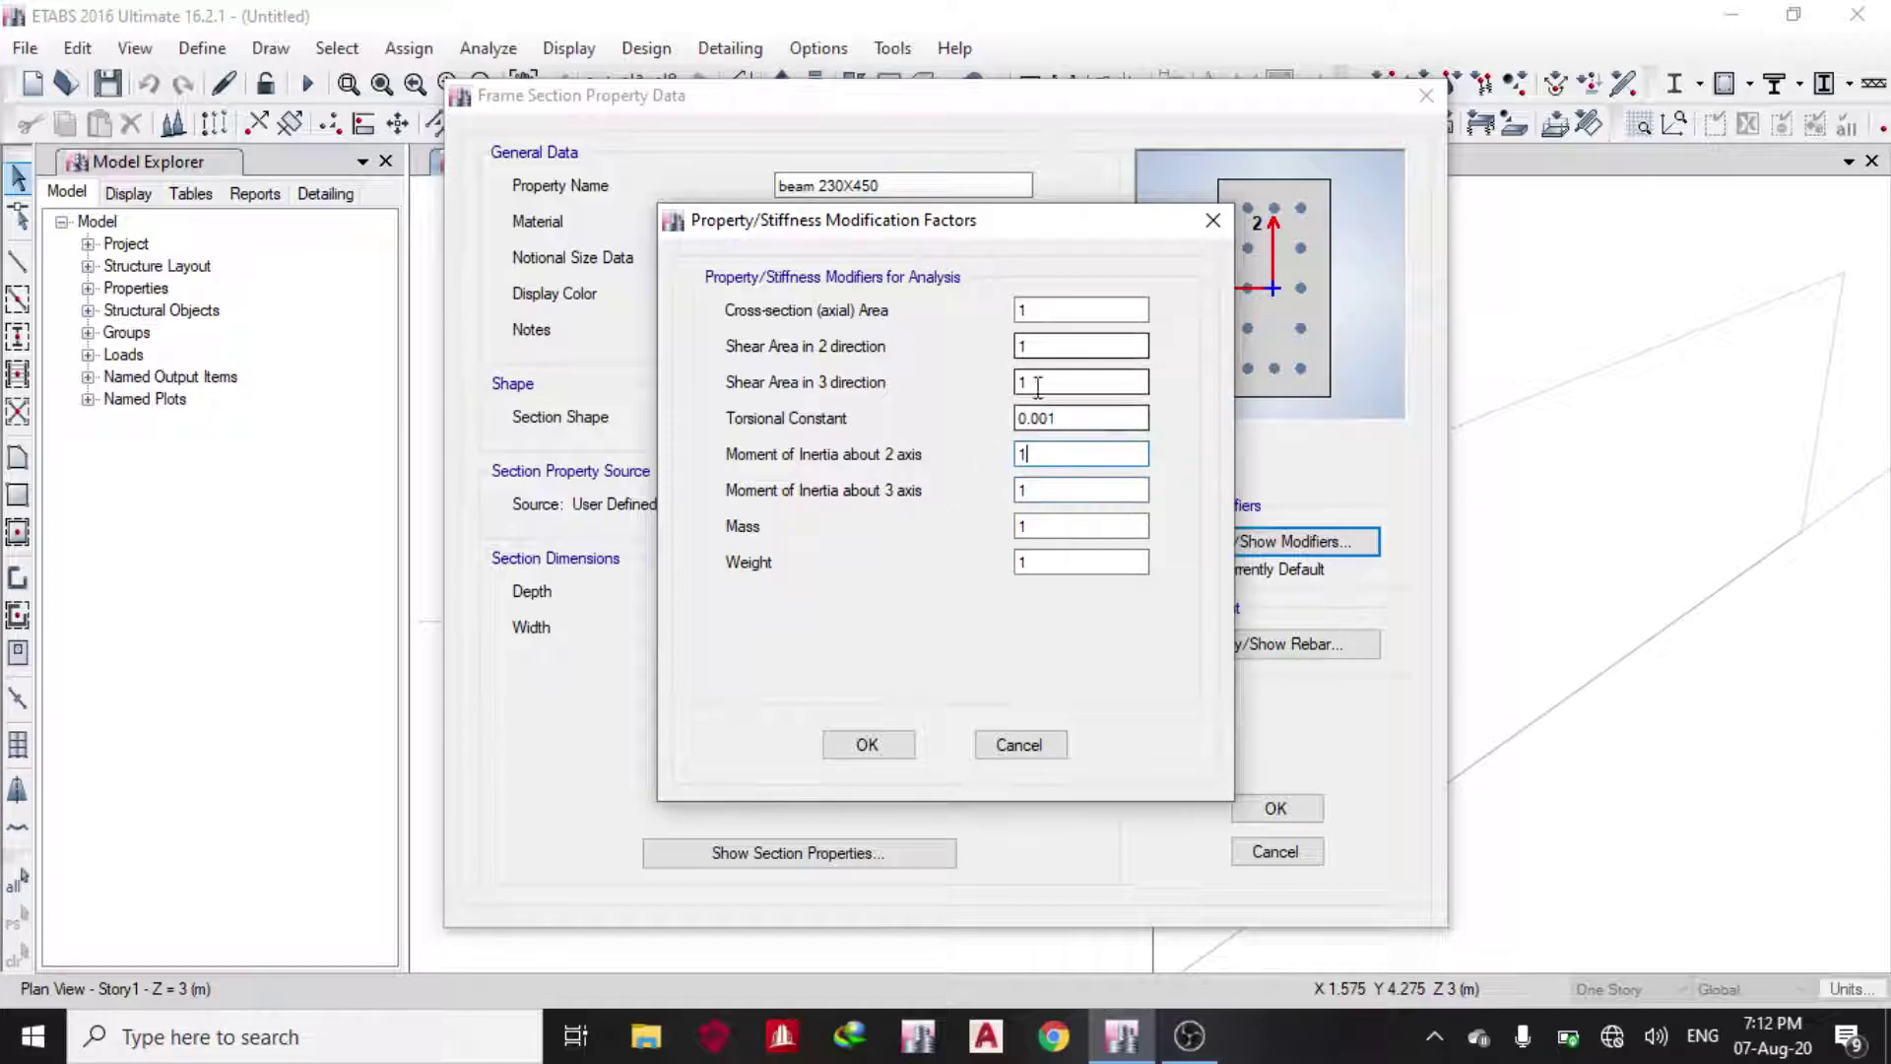
click(866, 745)
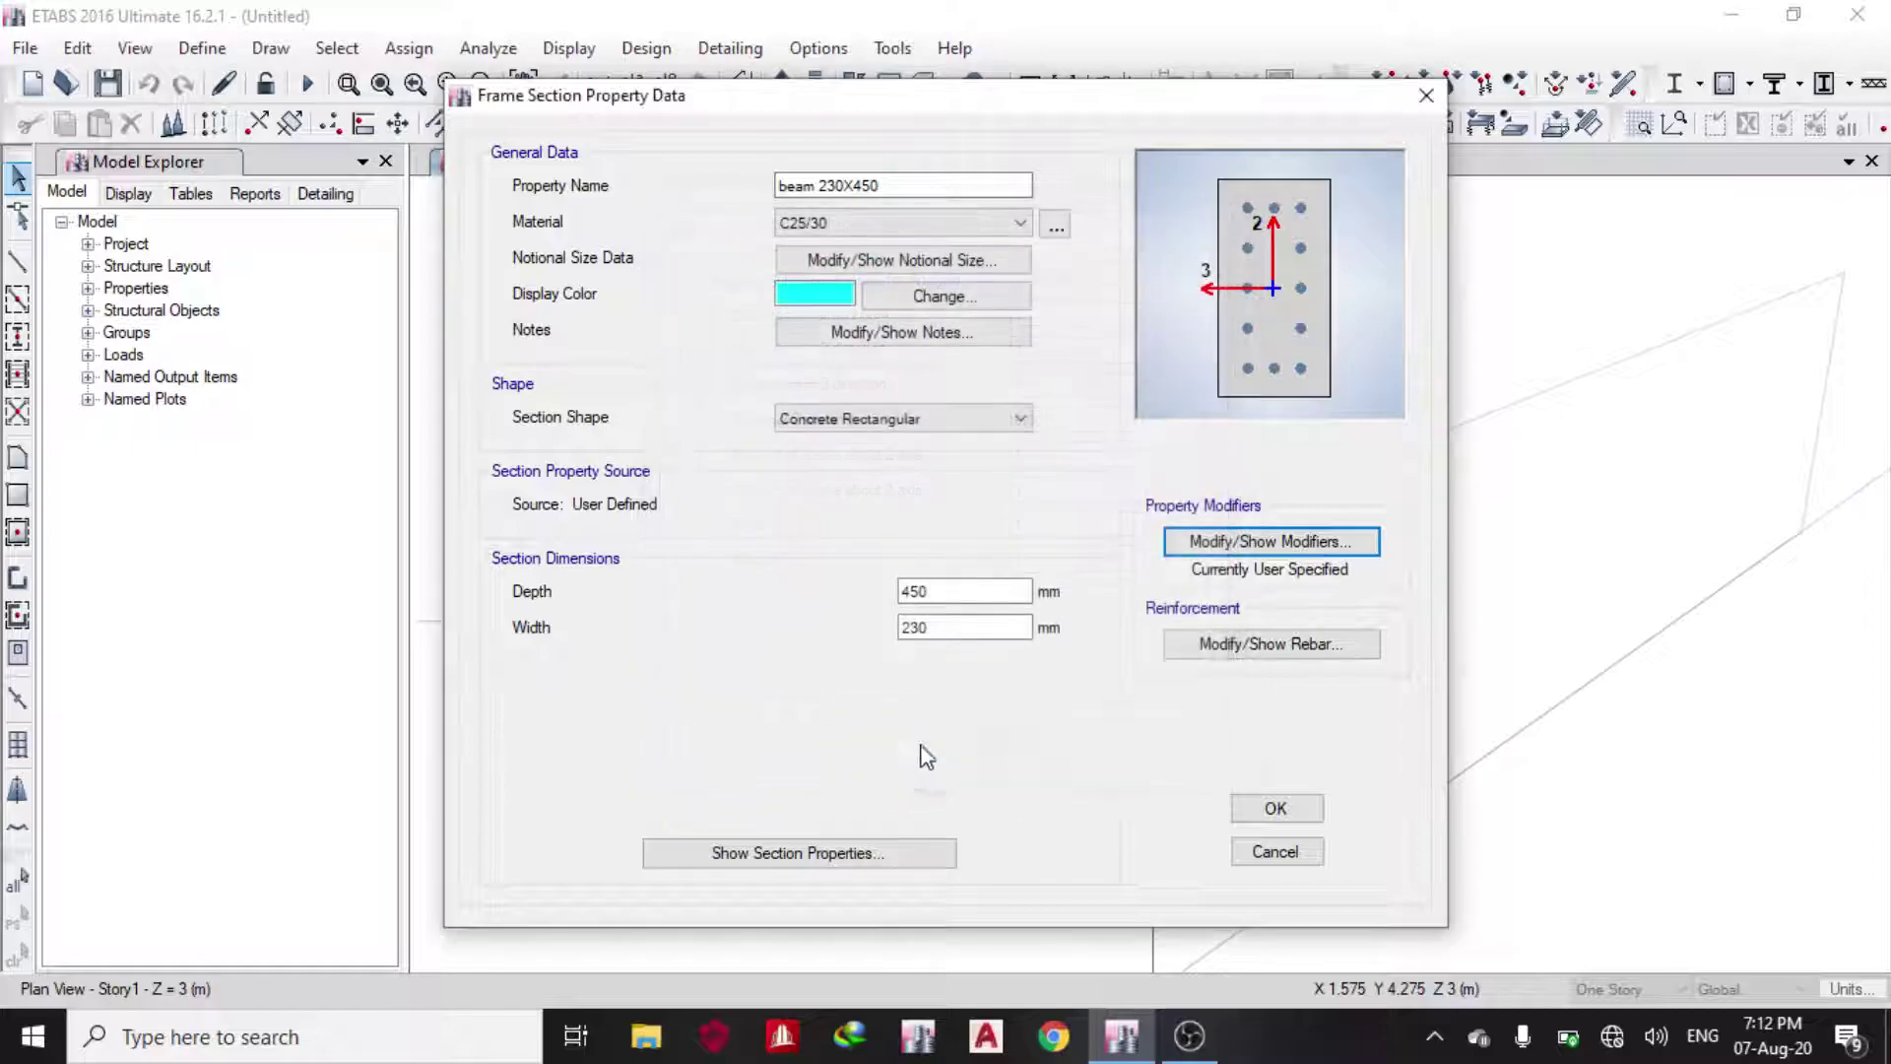
- Set beam reinforcement to M3 design with Rebar 410 bars and 25 mm cover, then review section properties
click(1291, 650)
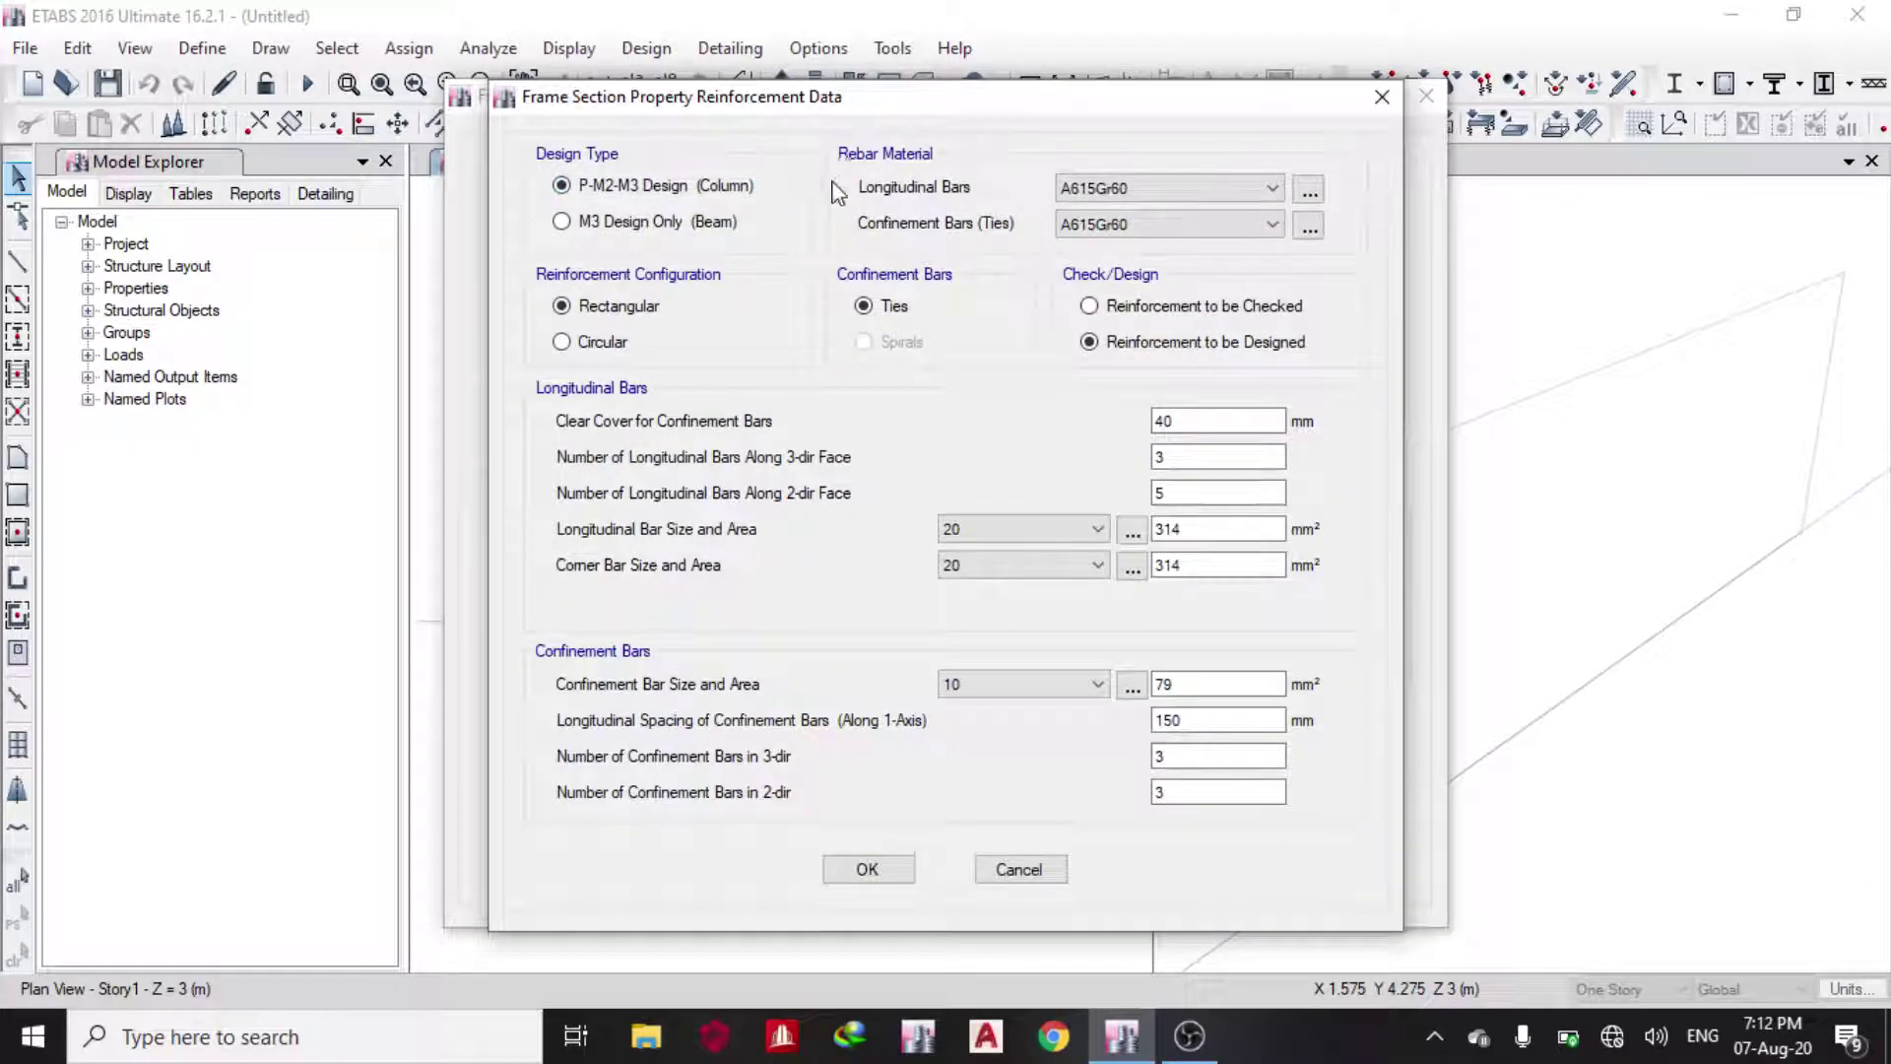
click(631, 226)
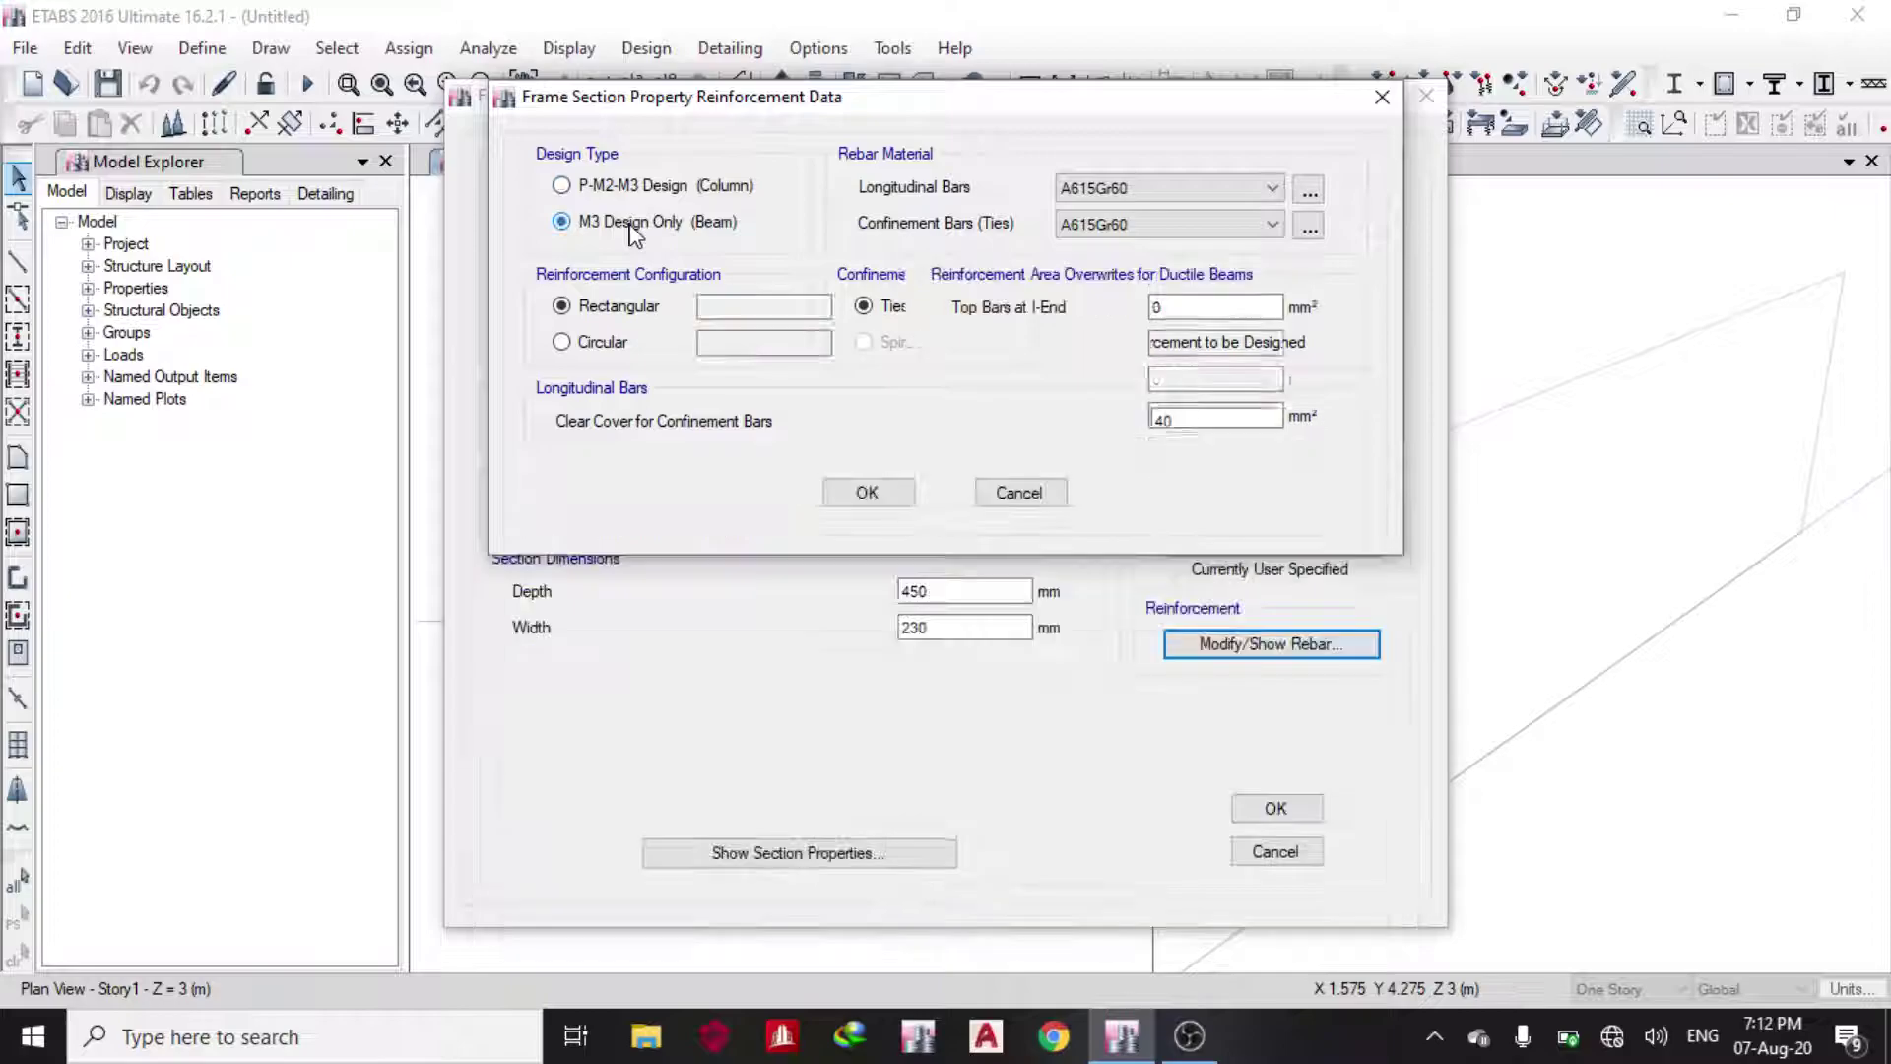
click(1177, 189)
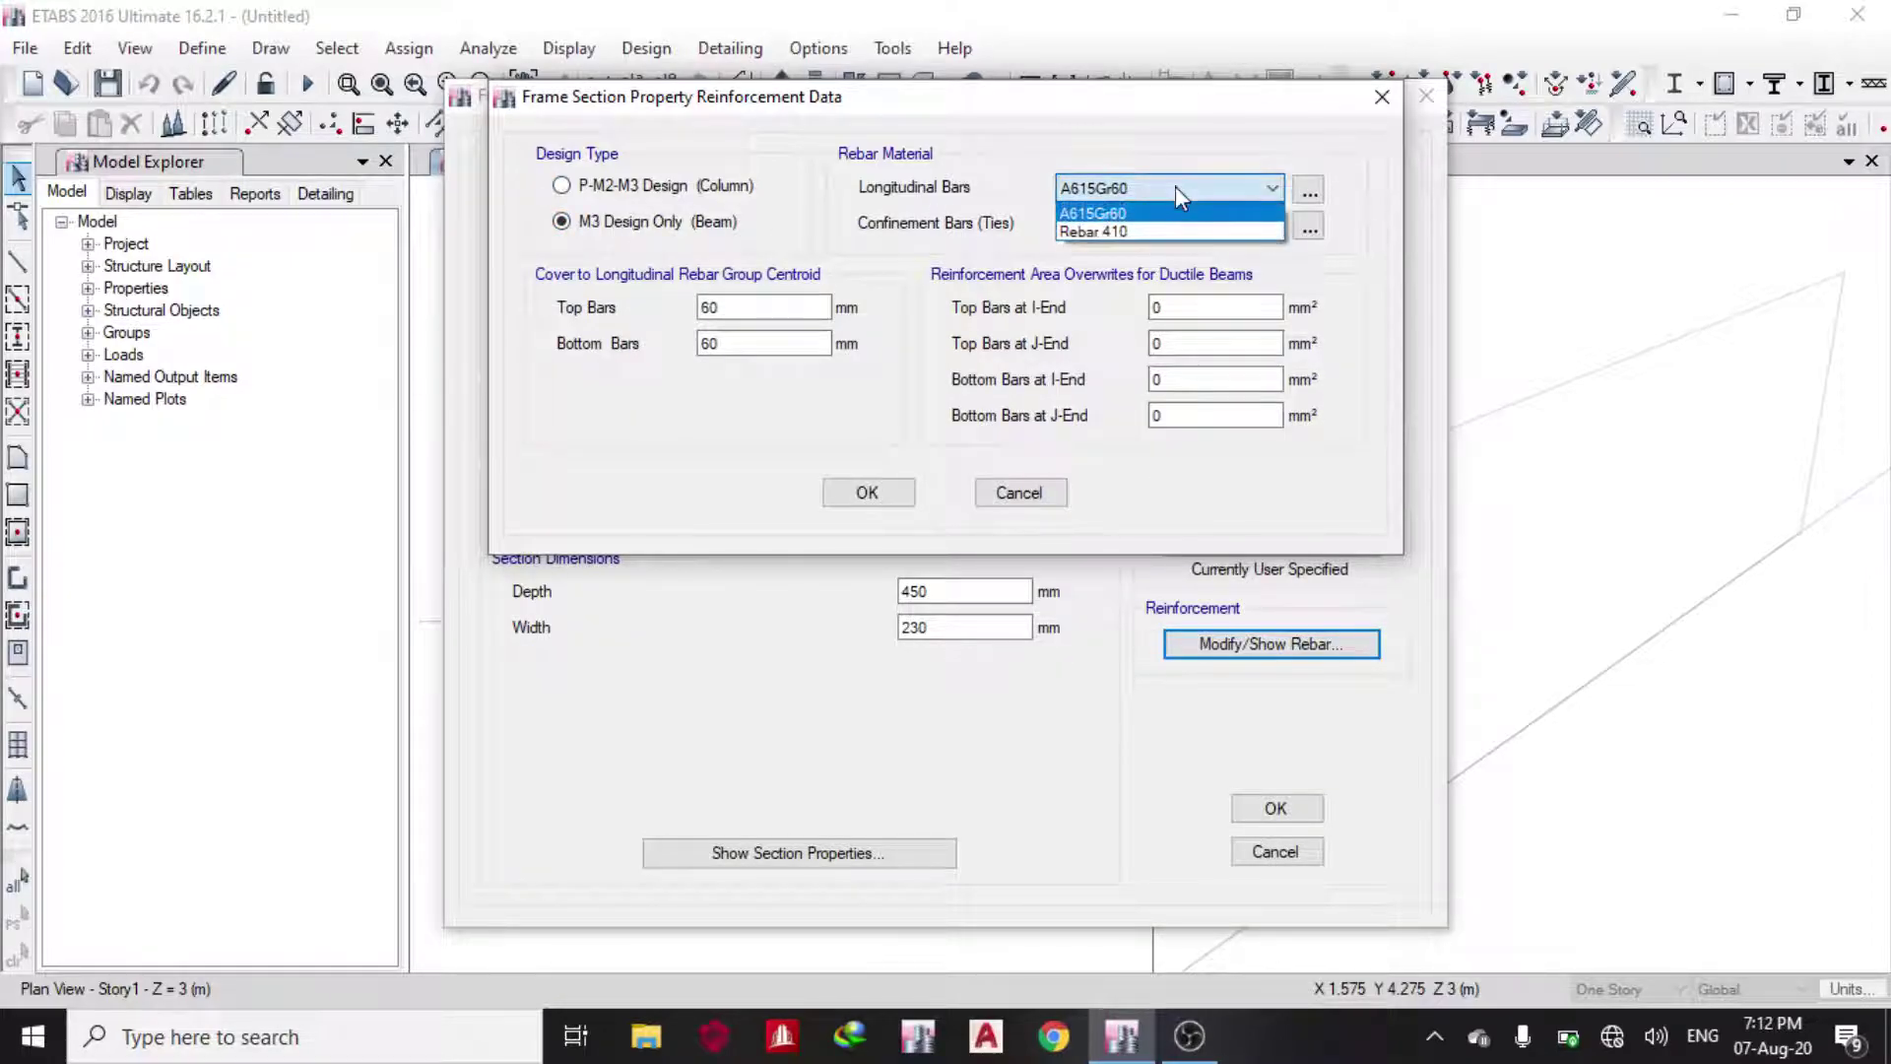
click(1109, 232)
click(1138, 225)
click(1138, 269)
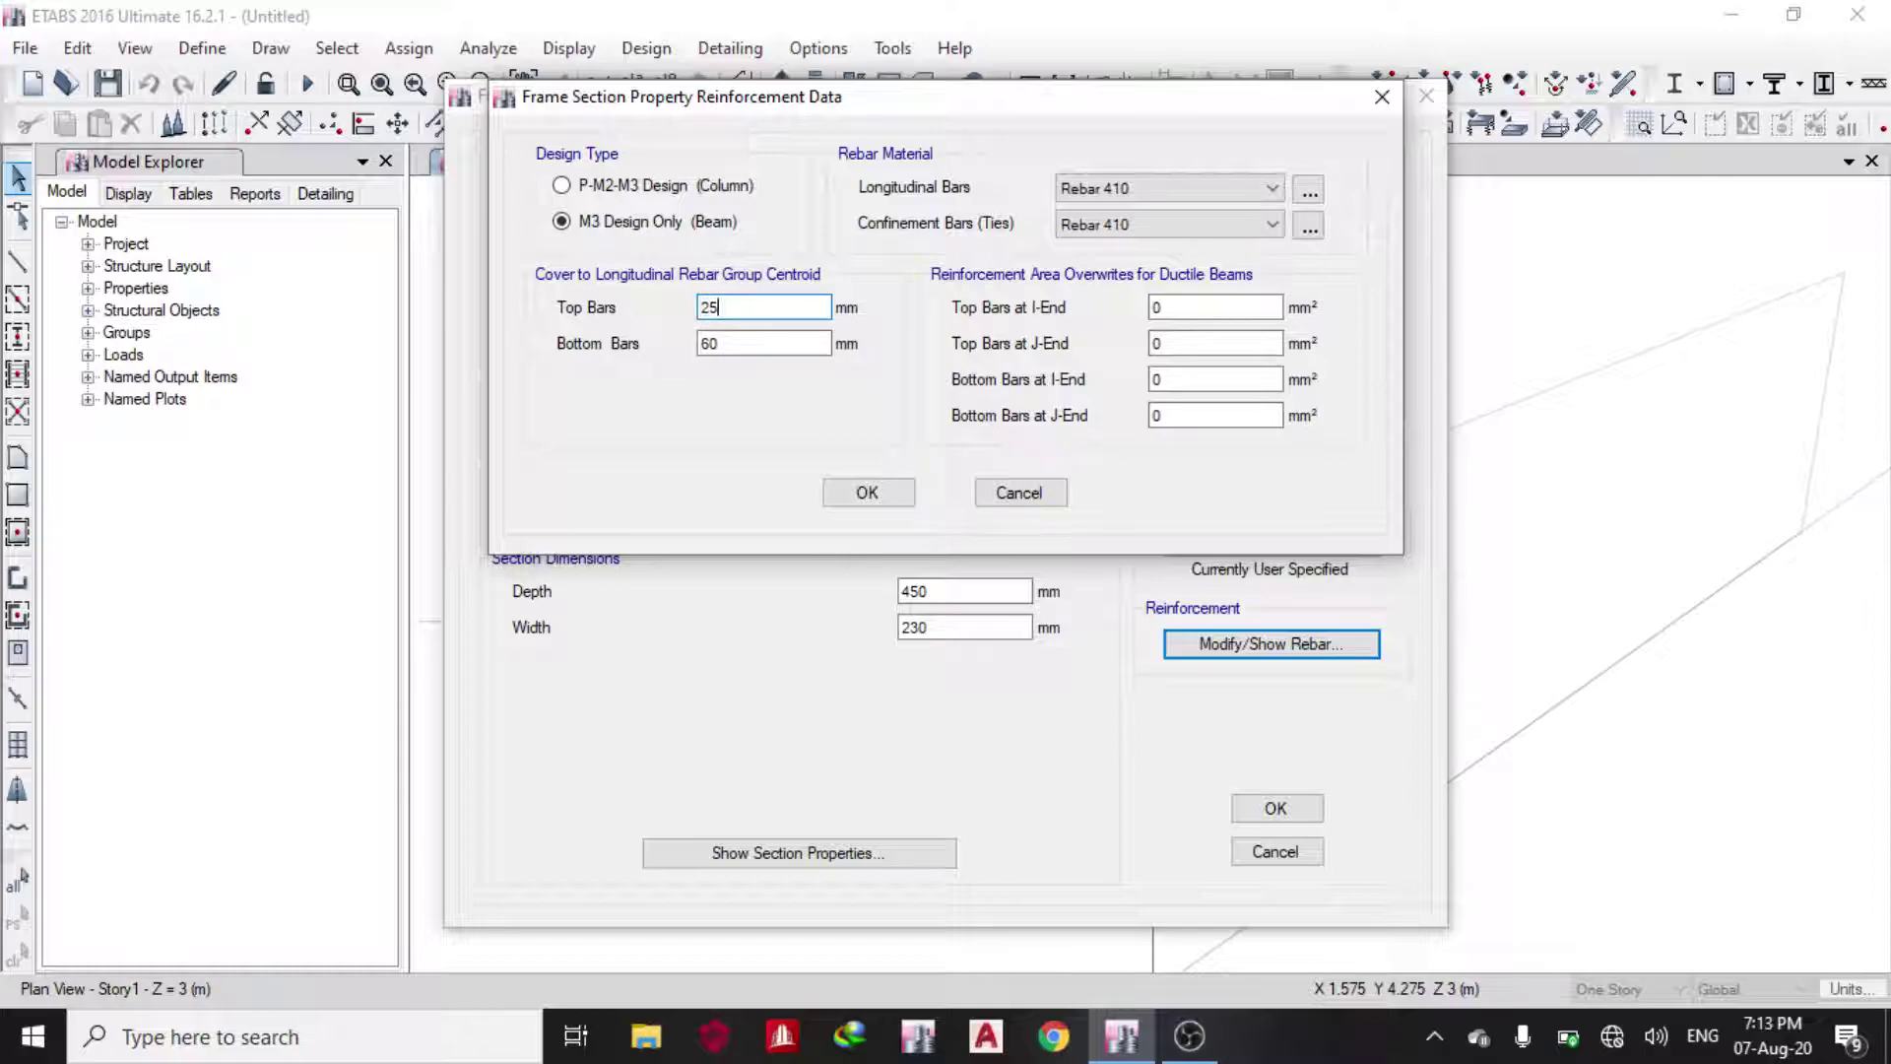
drag(718, 335, 684, 337)
click(855, 489)
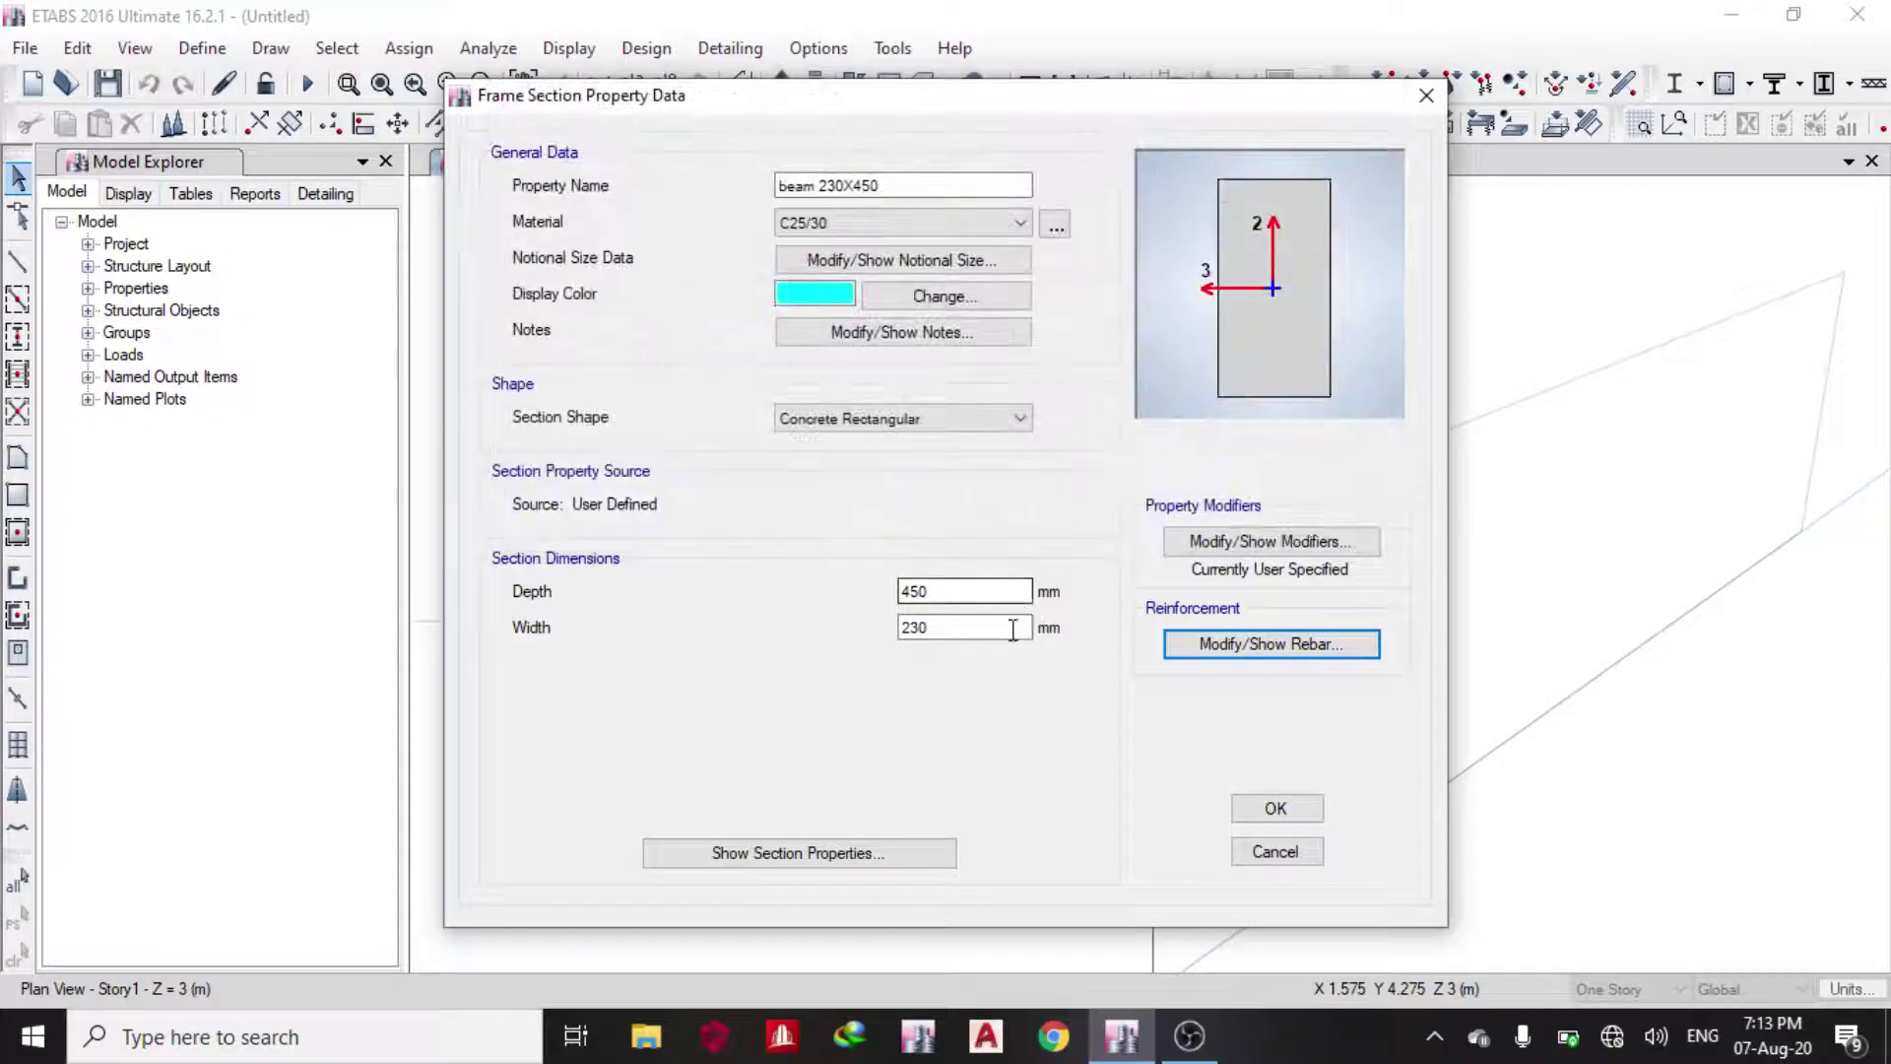
click(850, 853)
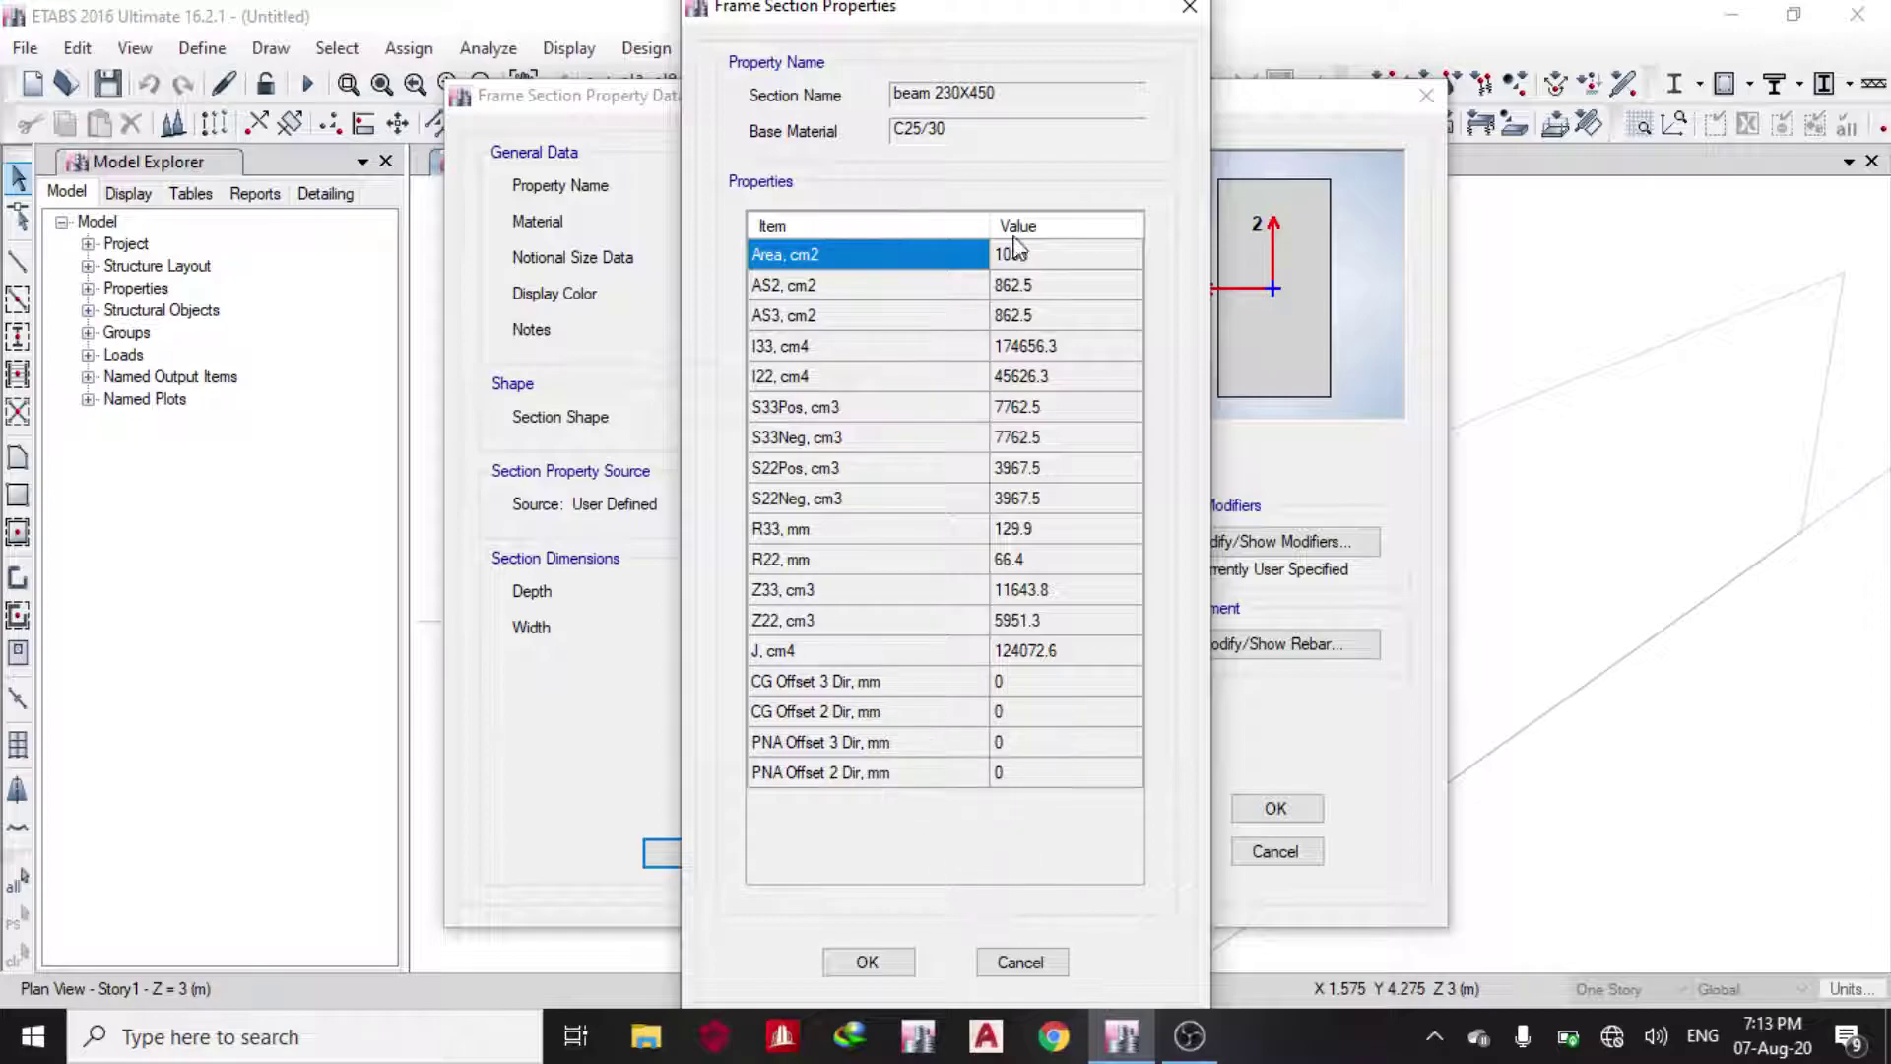
click(866, 962)
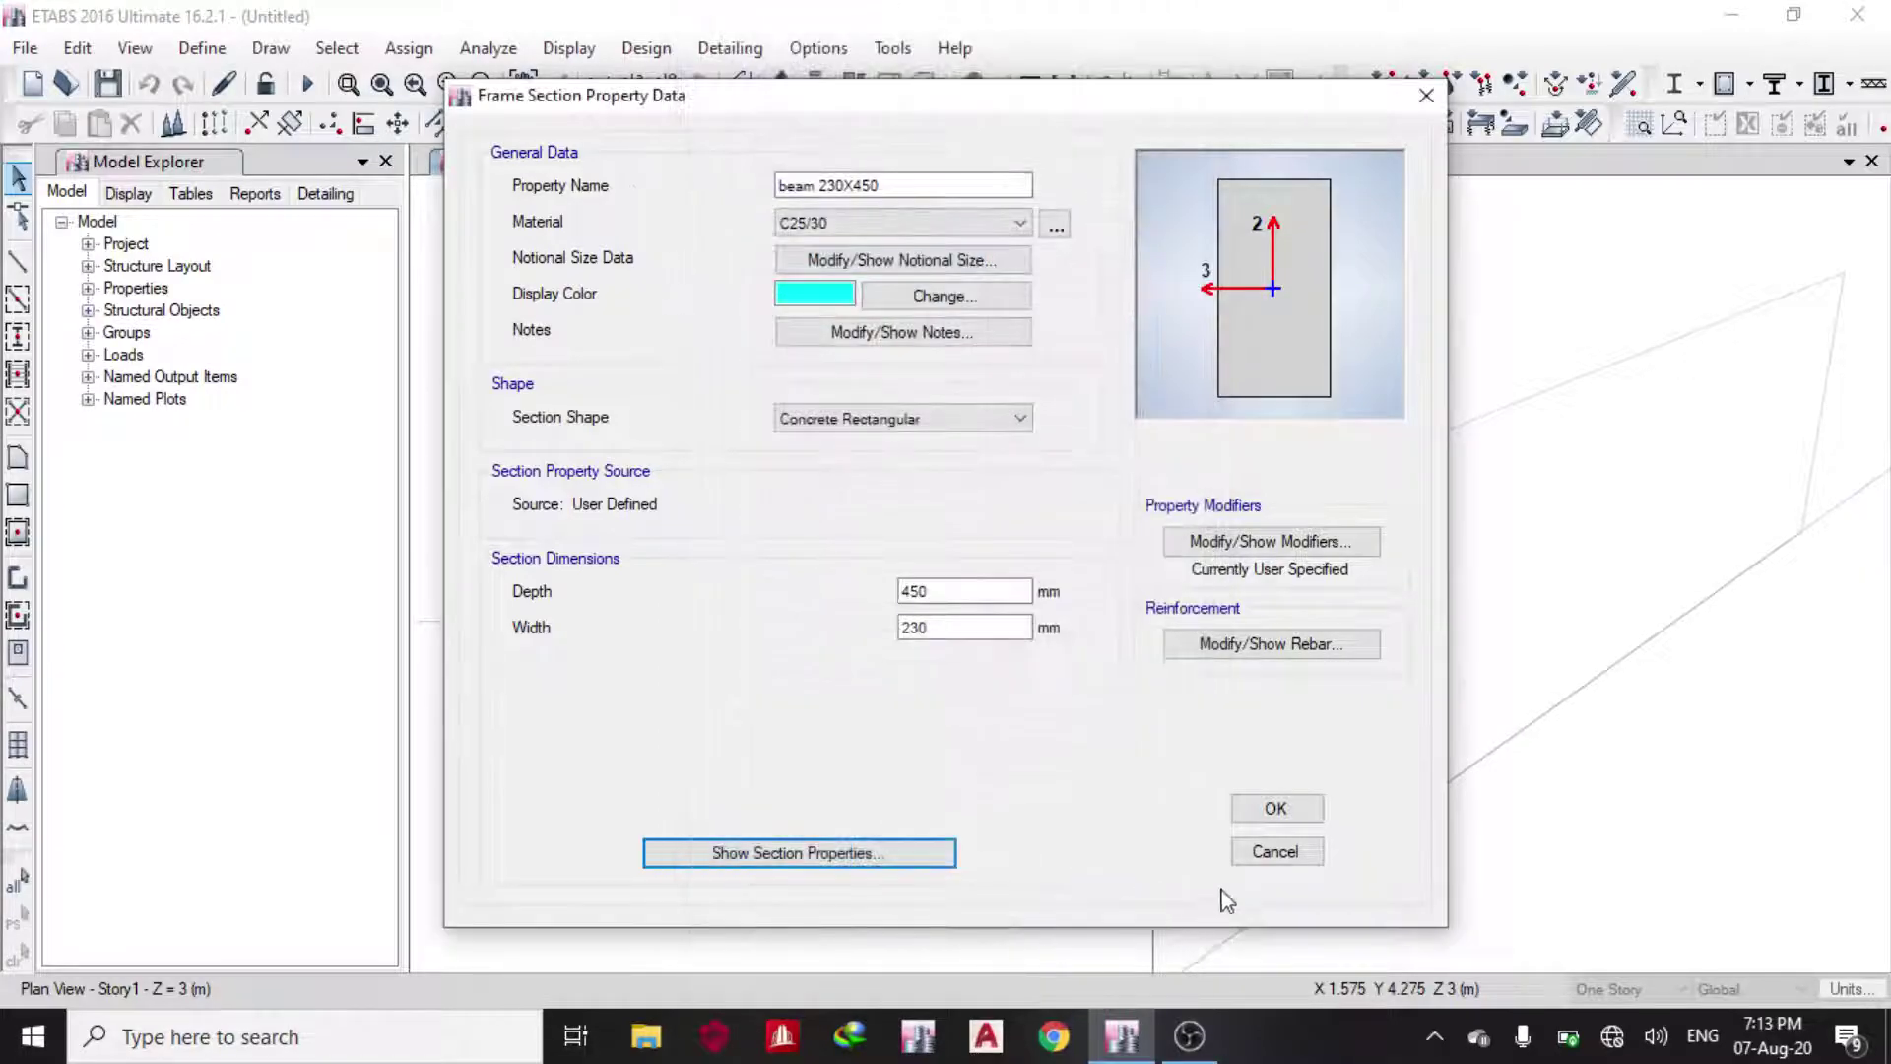
- Accept the beam 230X450 section and delete the unused HE700A section
click(1272, 810)
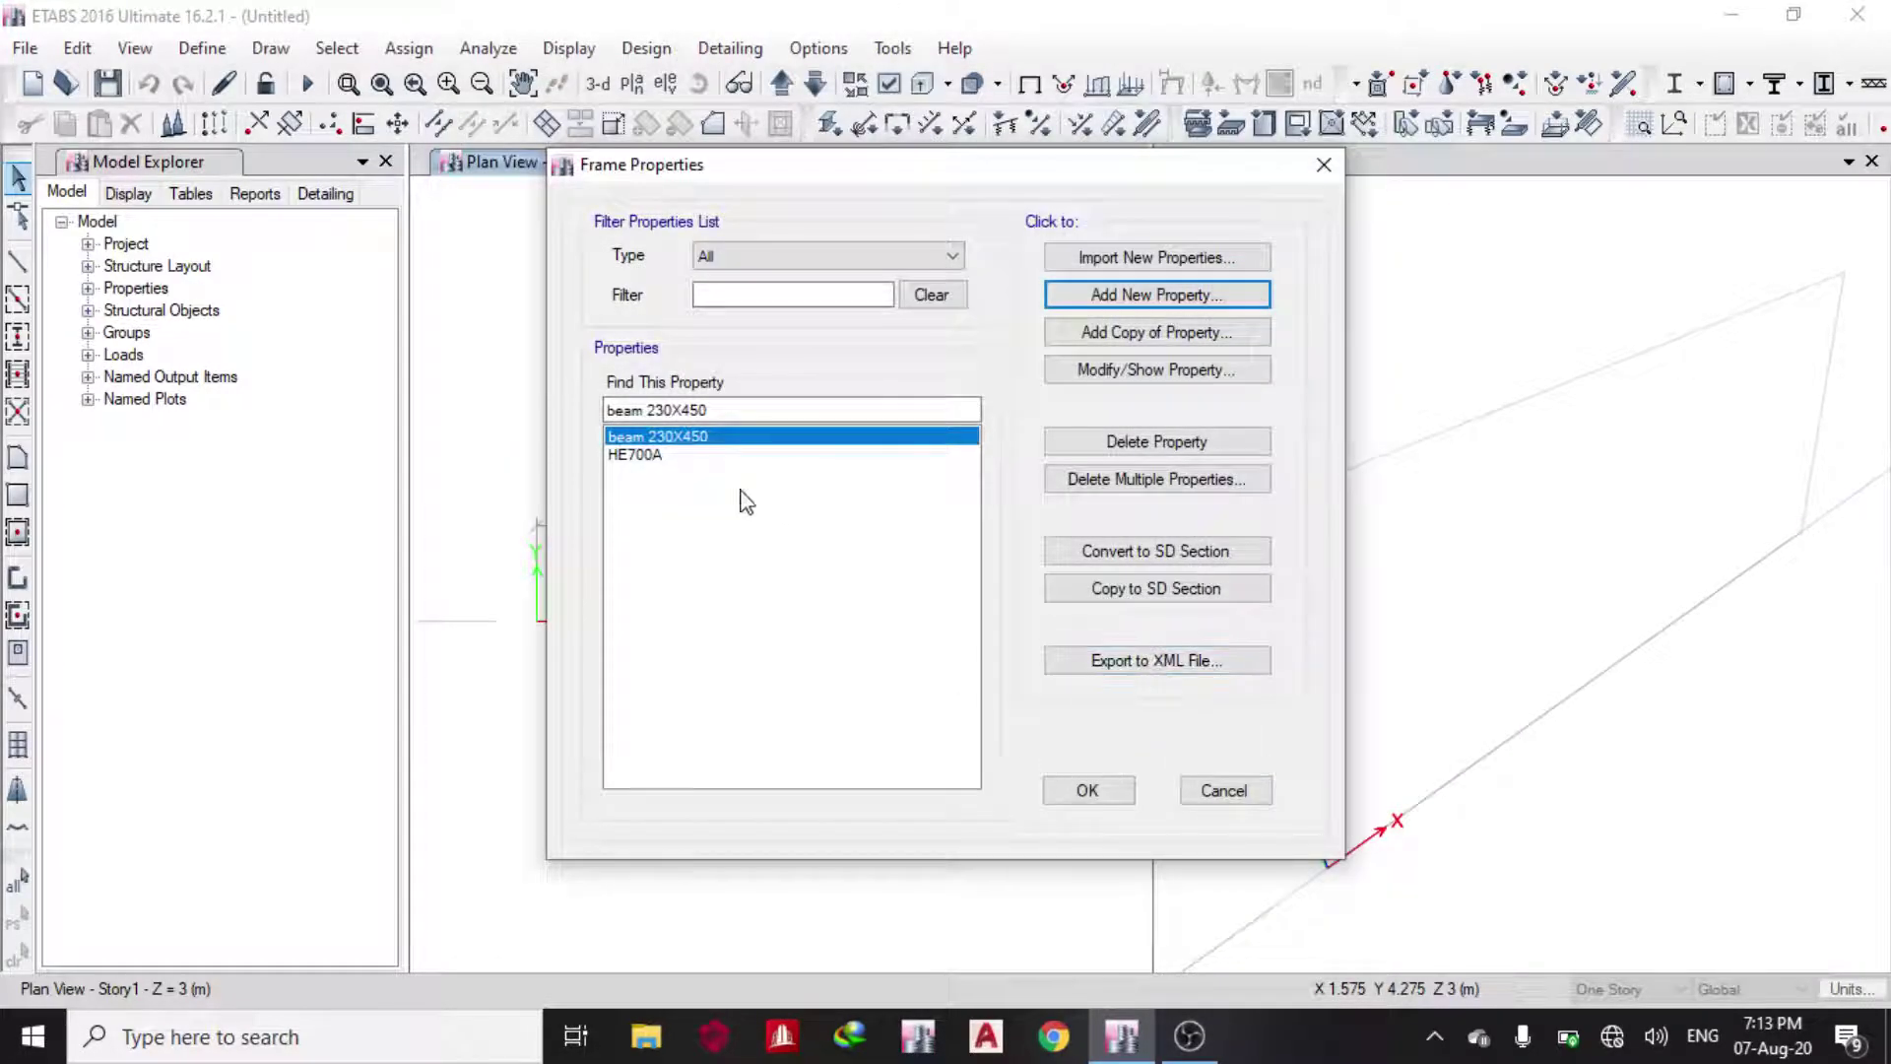
click(652, 454)
click(1093, 443)
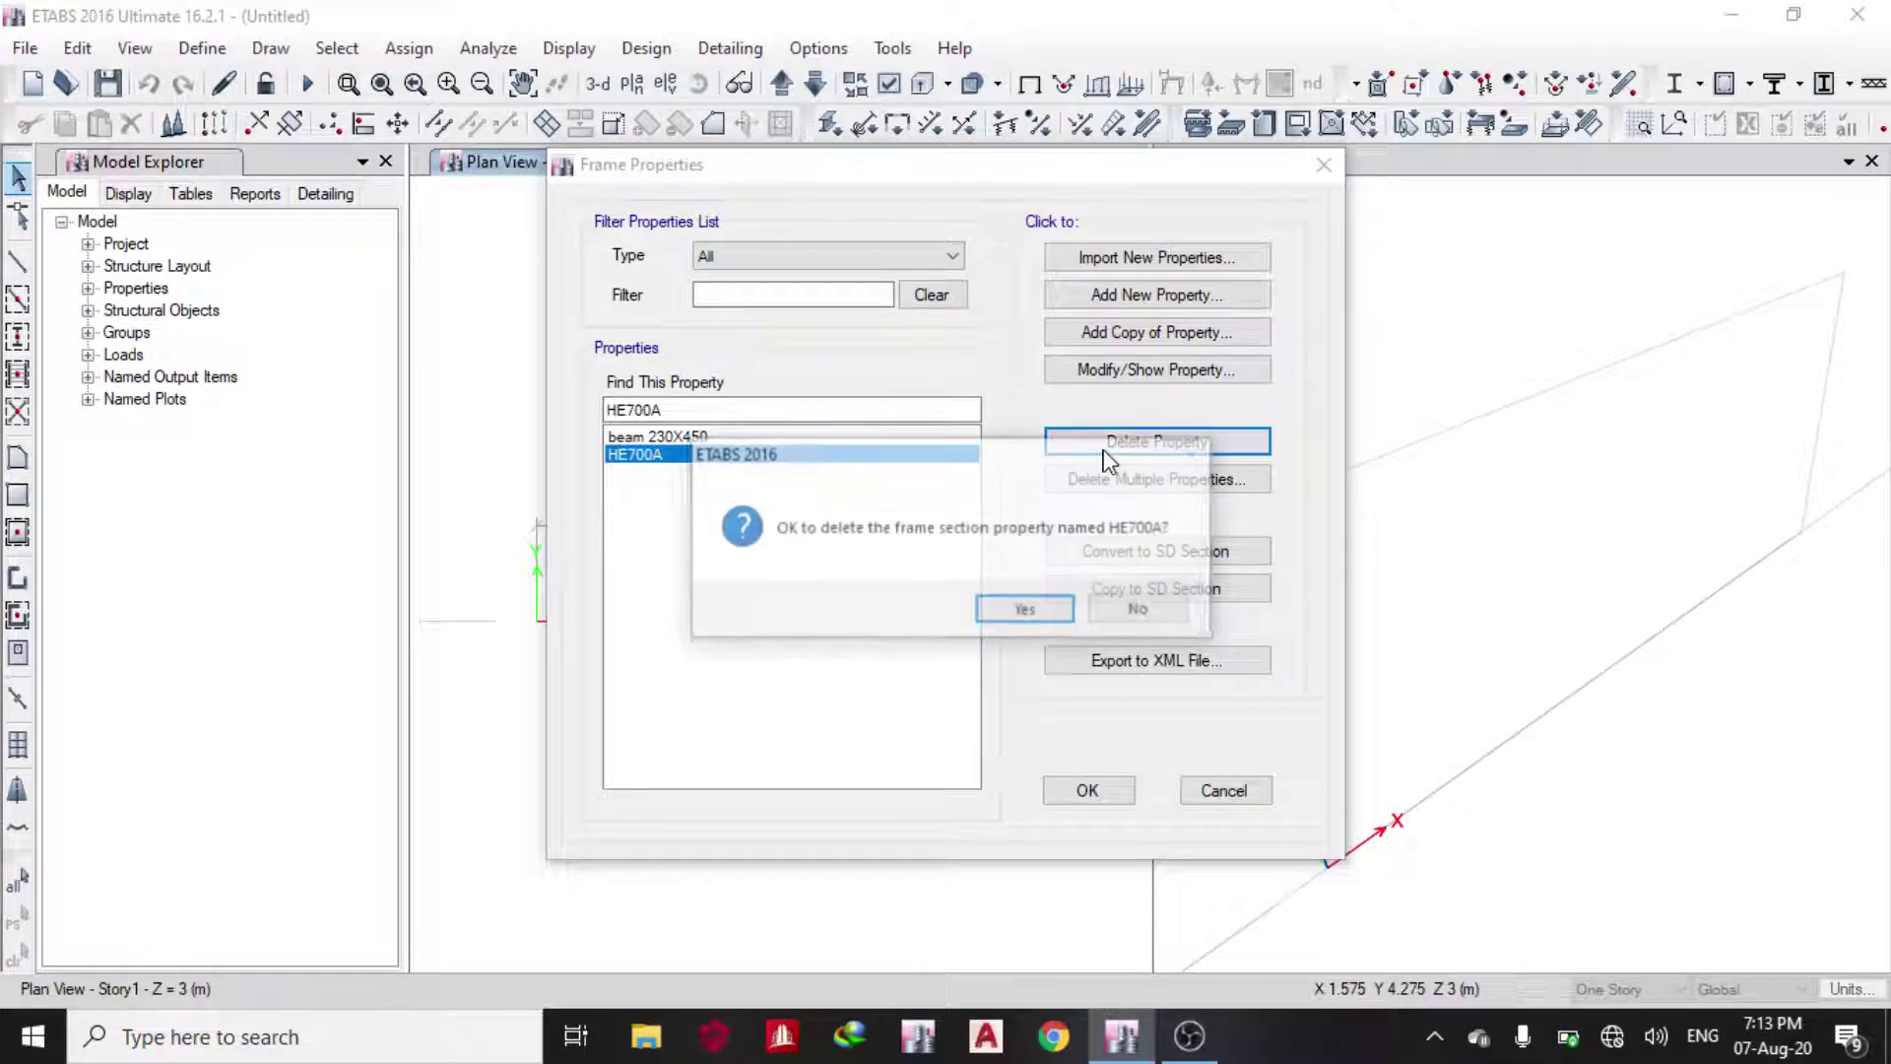
click(1029, 609)
click(1090, 794)
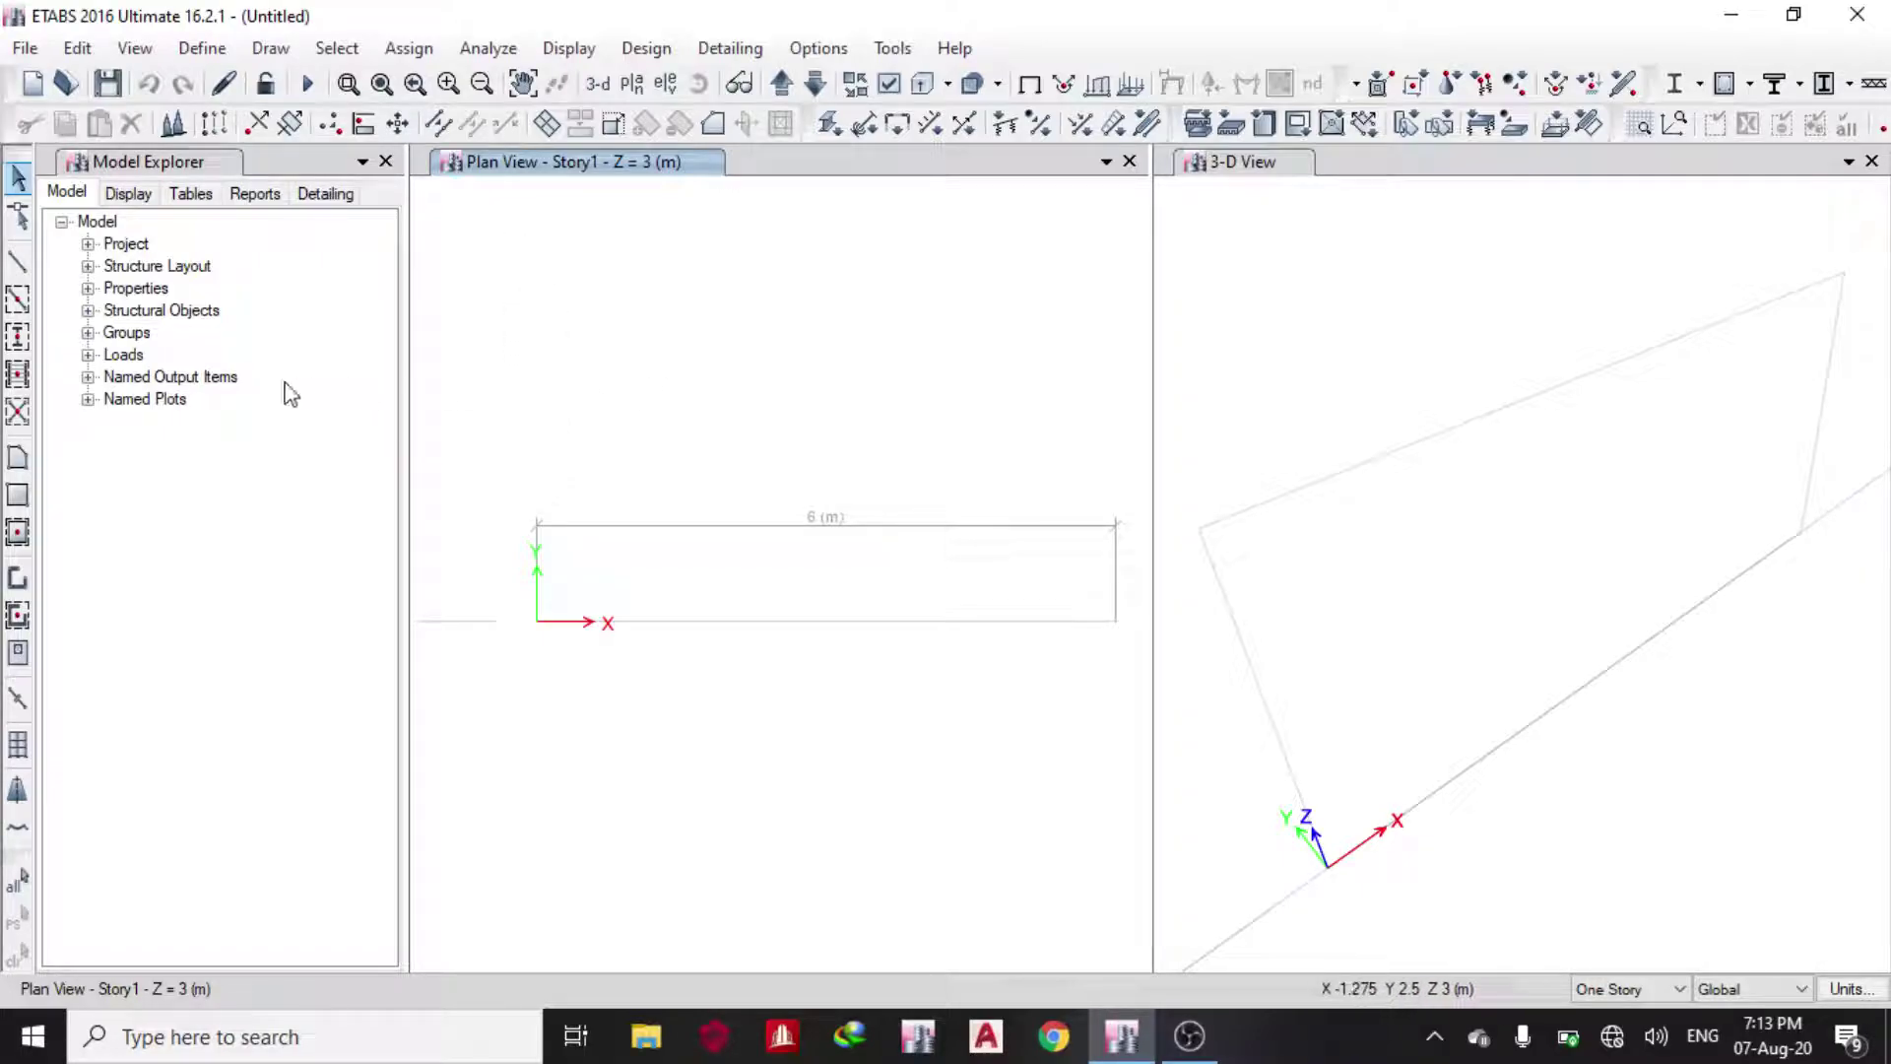
- Draw a beam 230X450 frame from grid point A1 to B1
click(19, 299)
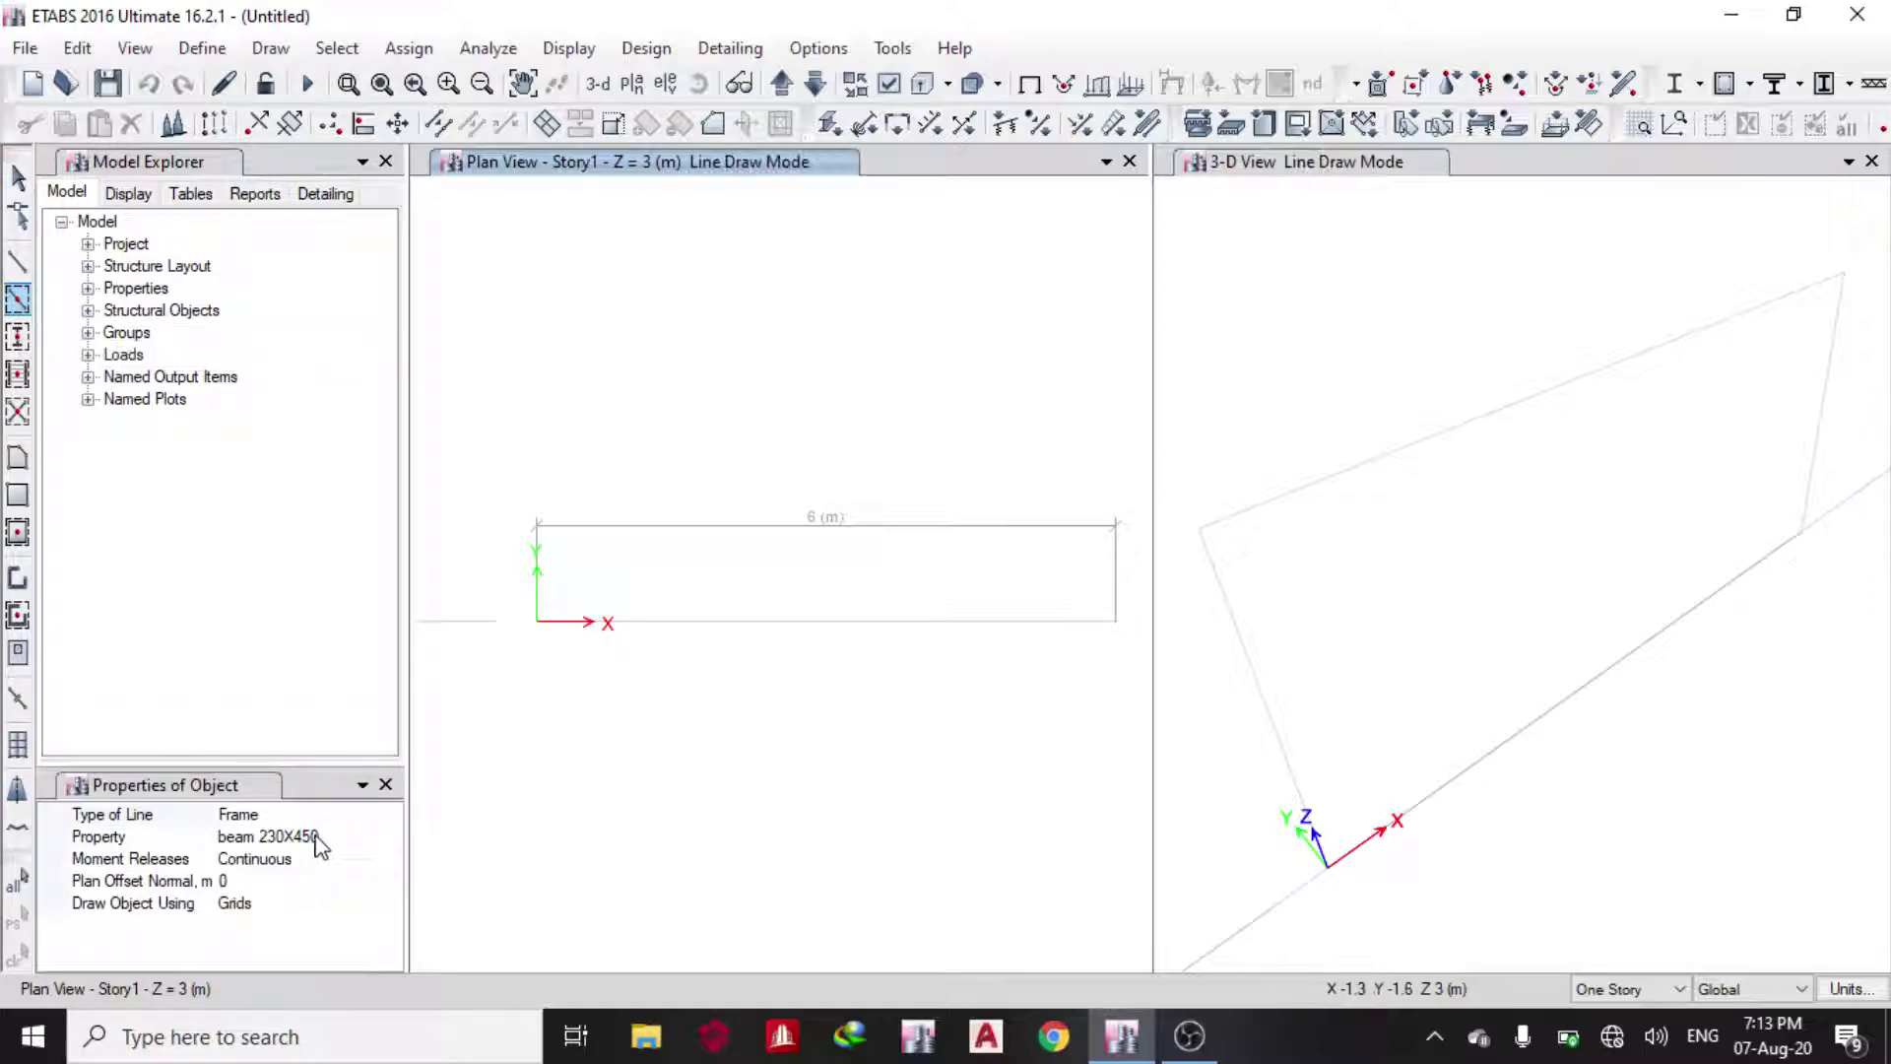
click(360, 836)
click(390, 838)
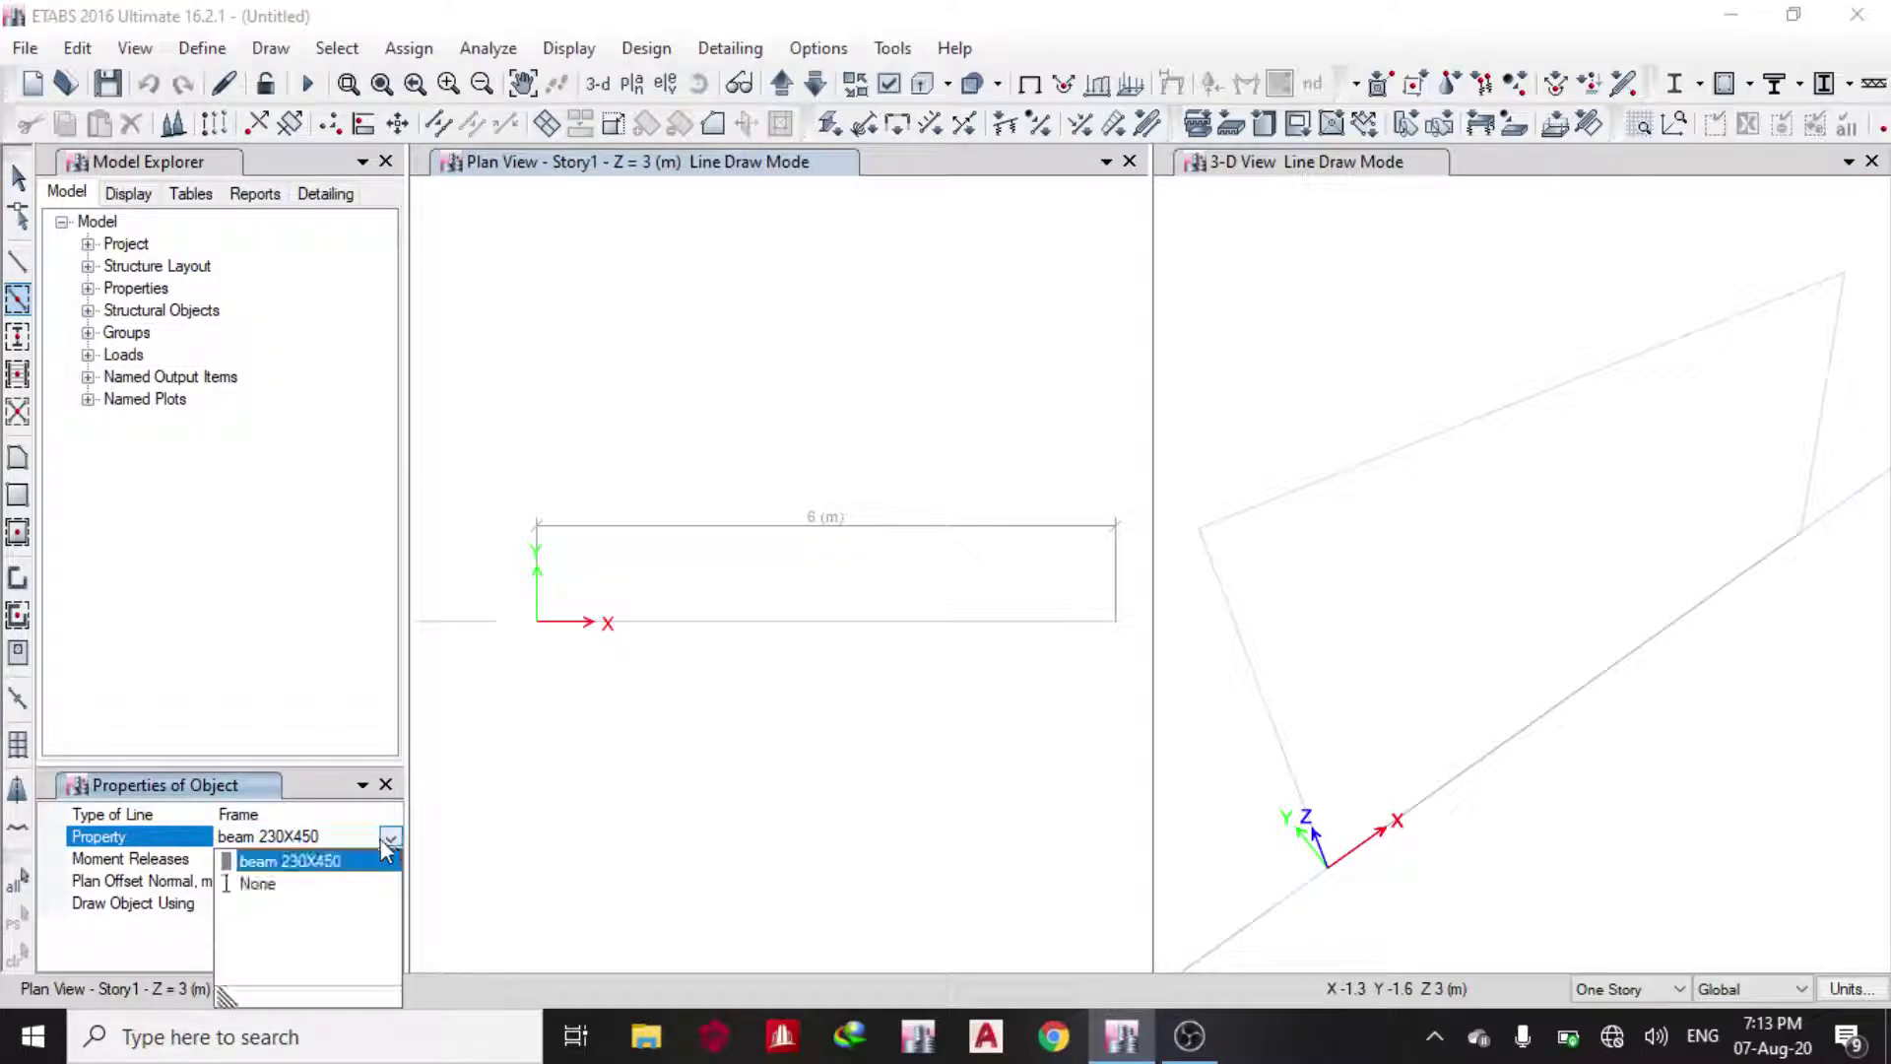
click(277, 863)
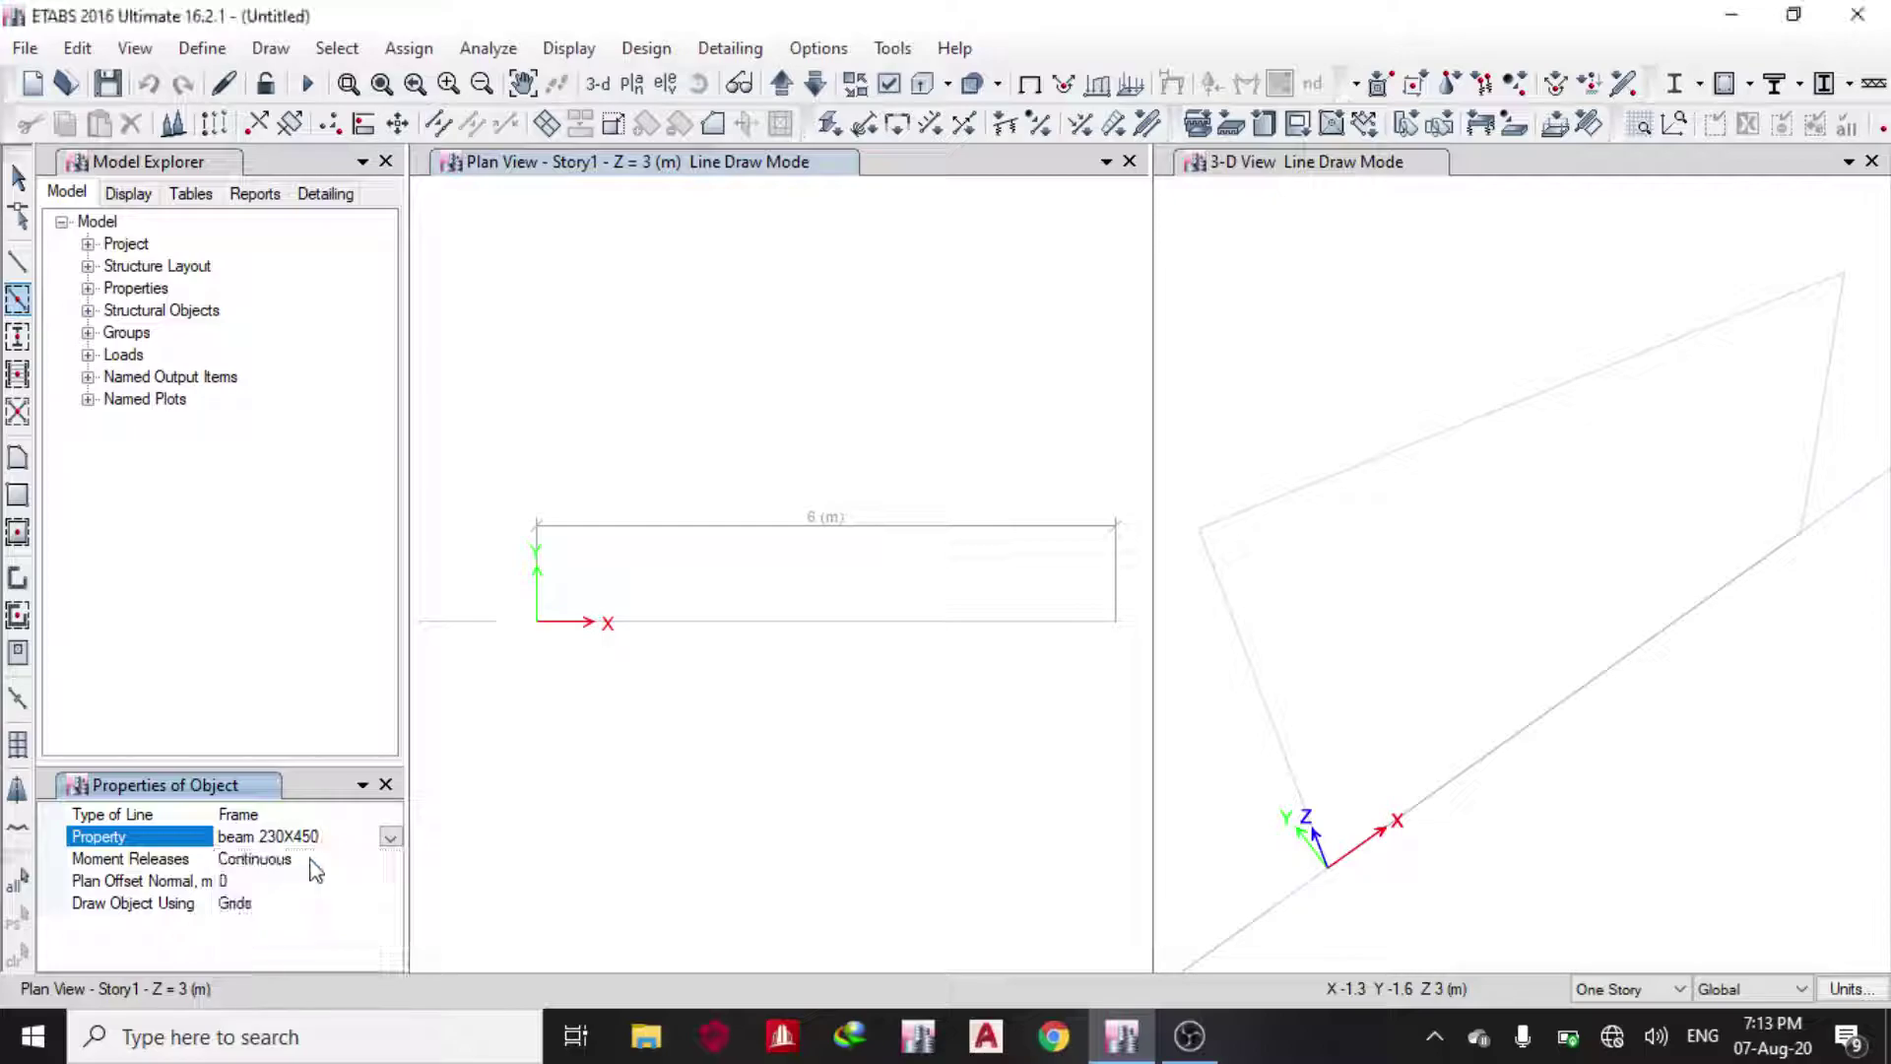
click(539, 623)
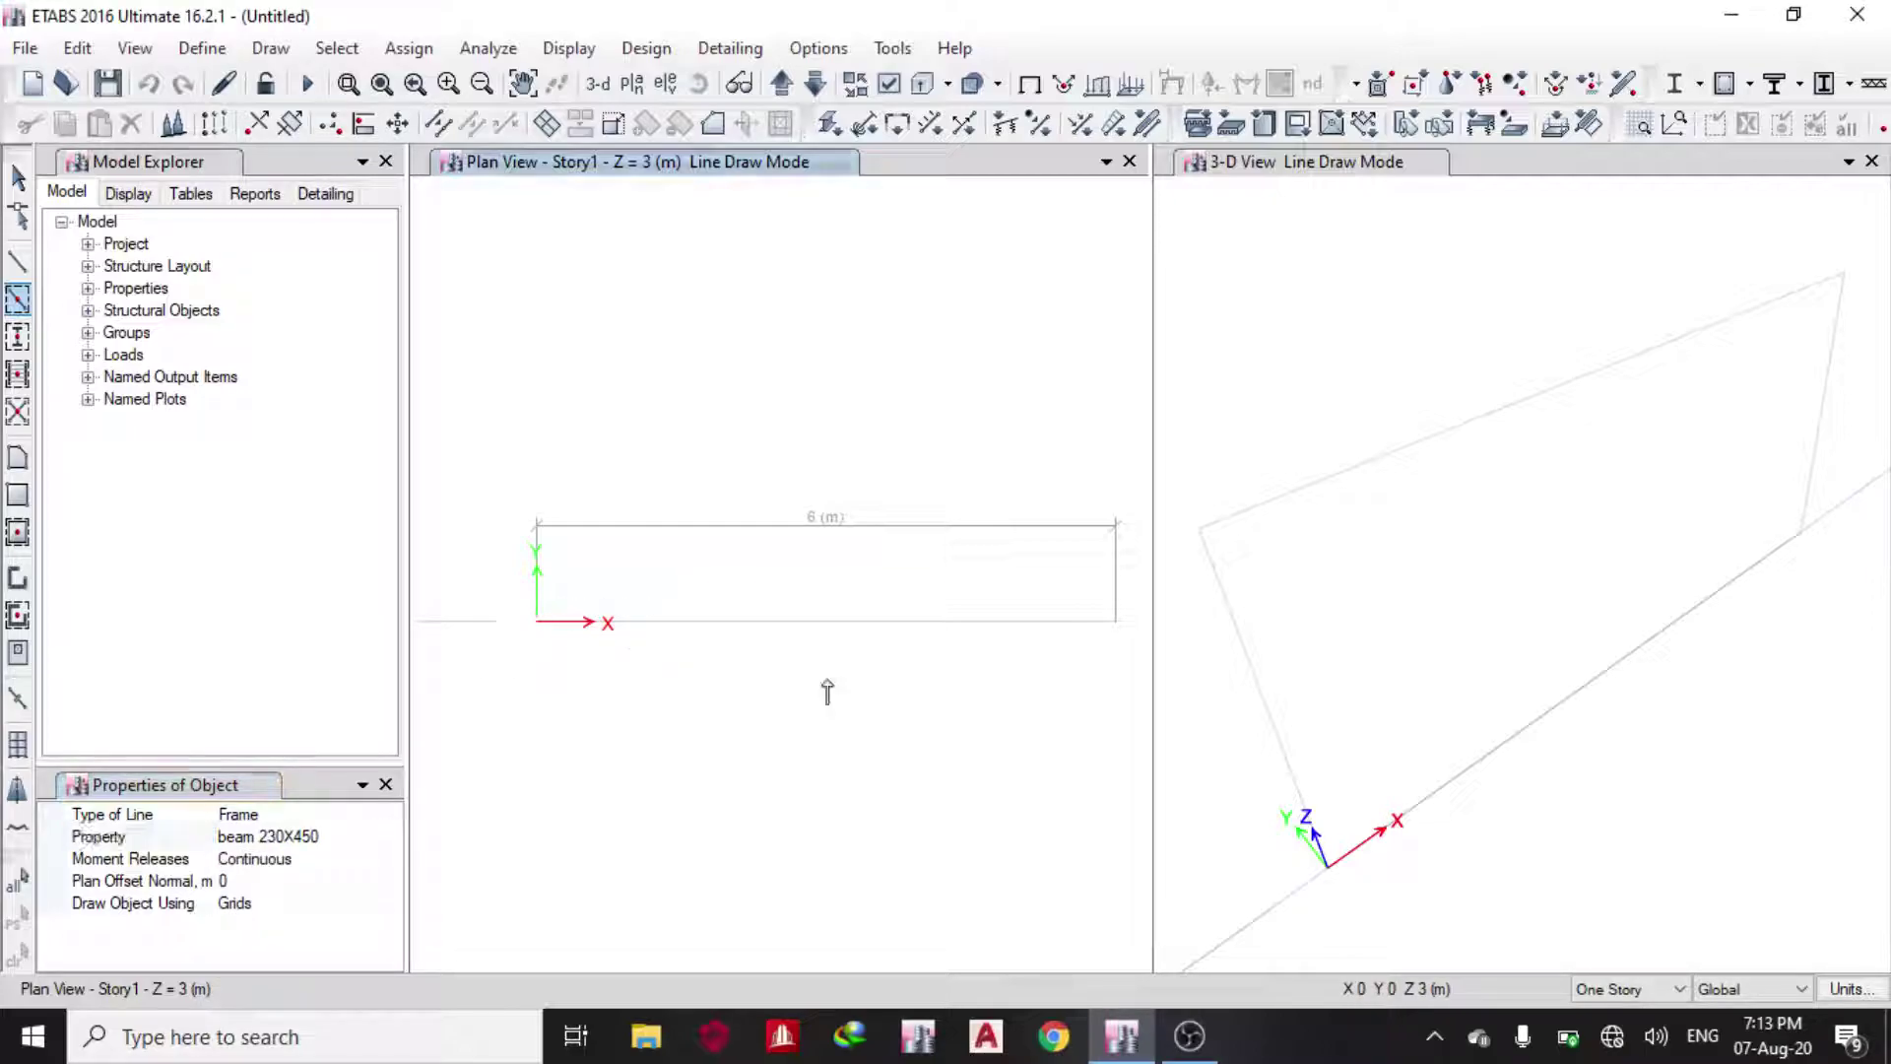
click(1113, 623)
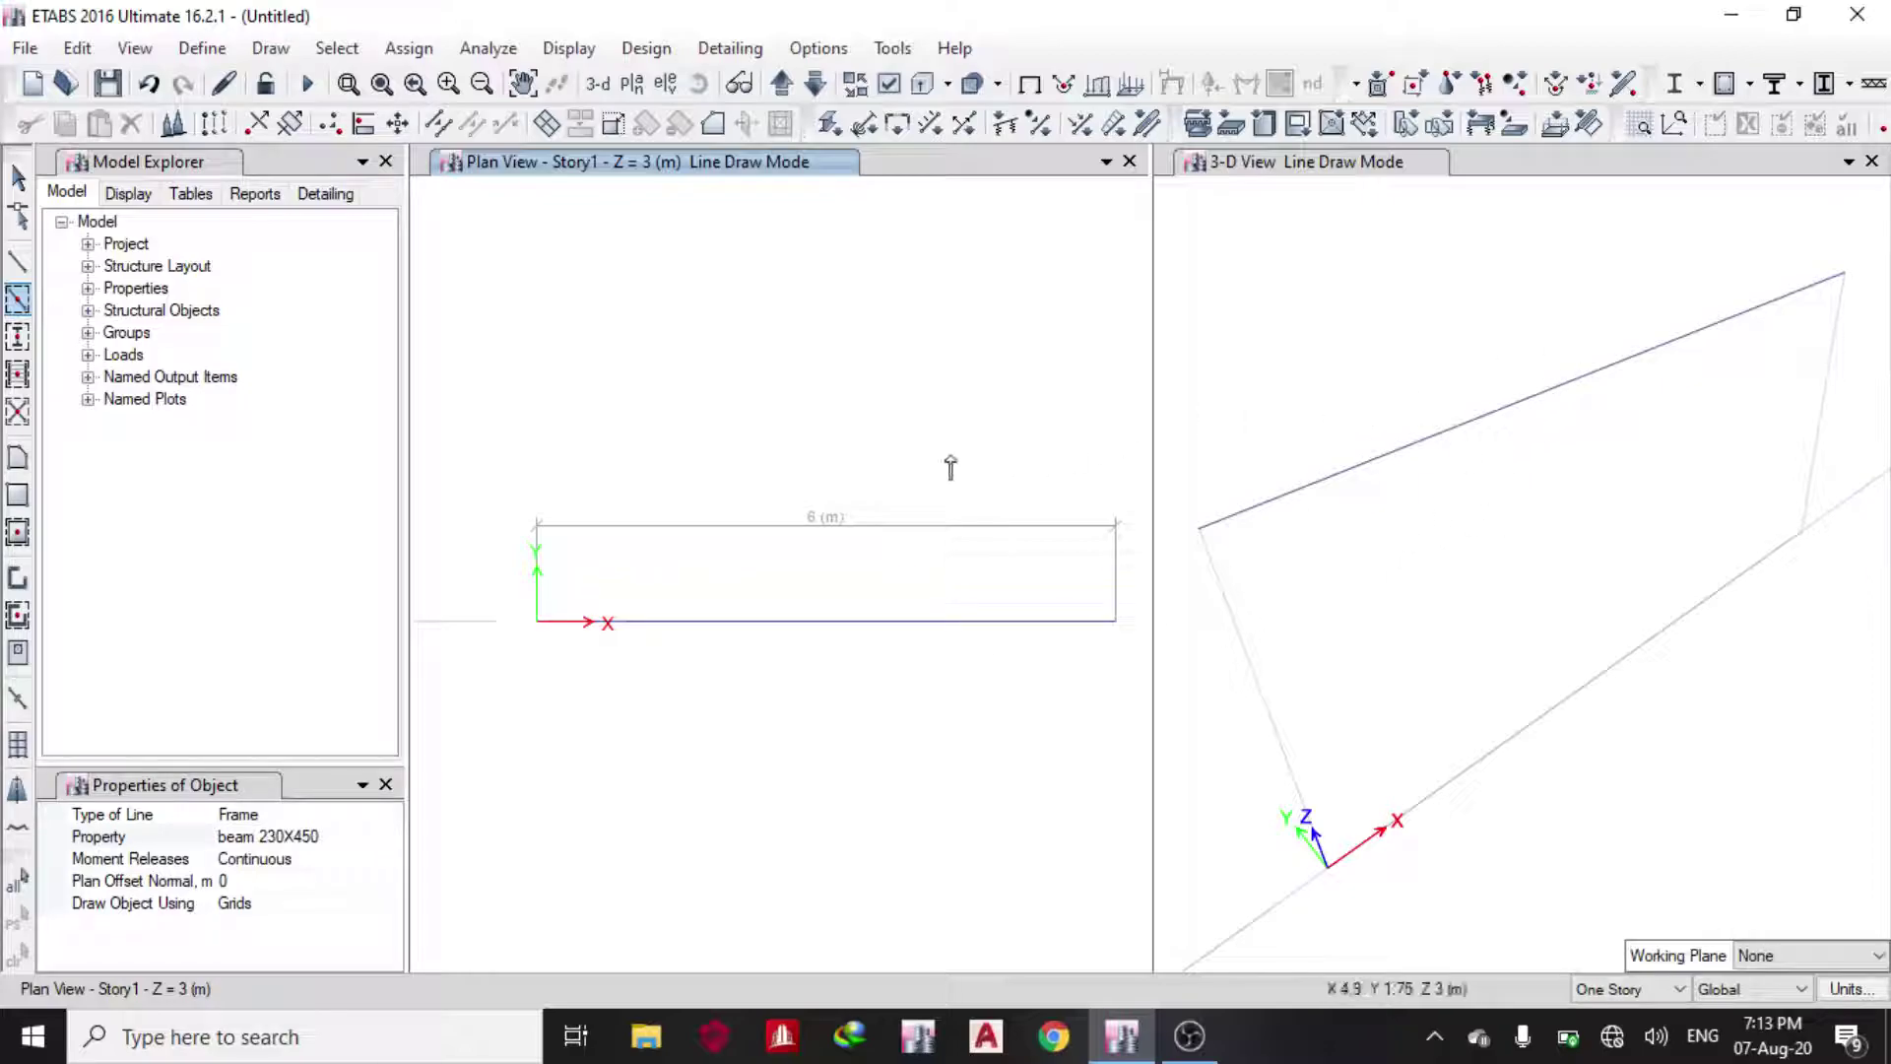
key(Escape)
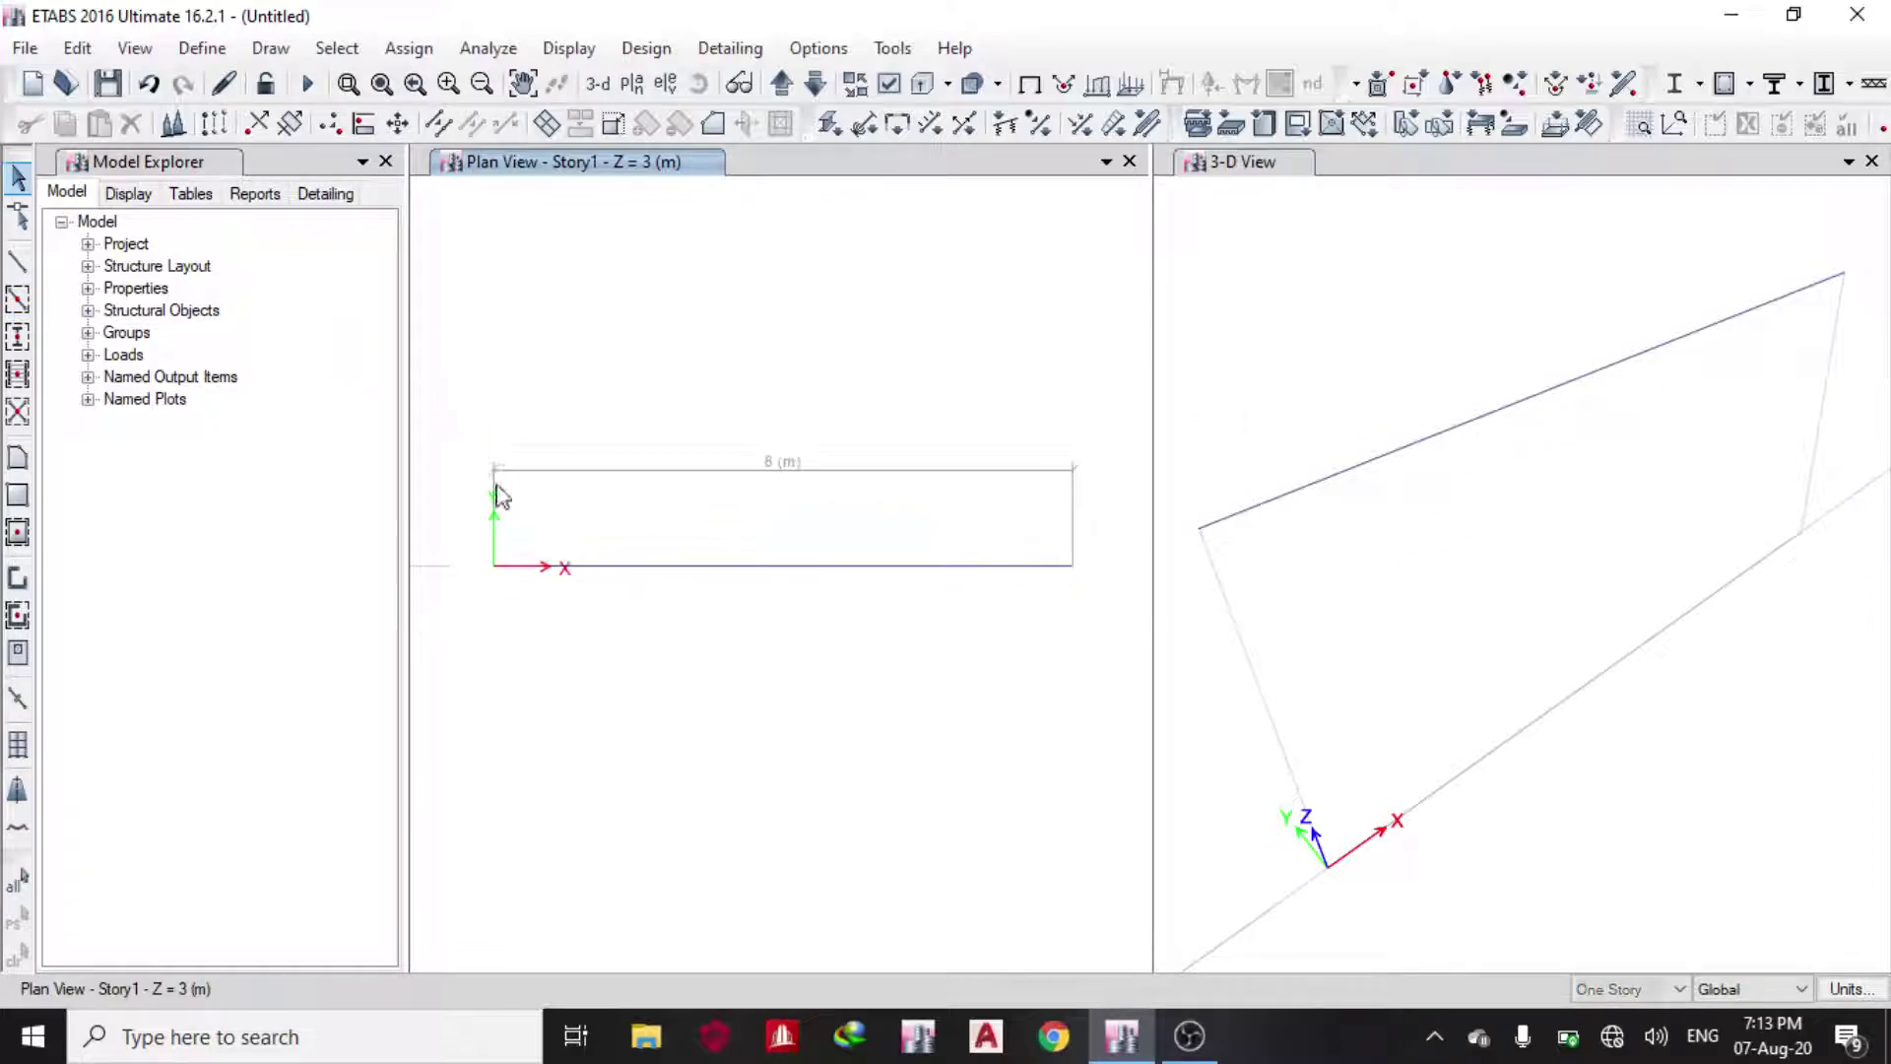
- Assign pinned restraints (X, Y, Z translation fixed) to both beam end joints
drag(466, 534, 546, 621)
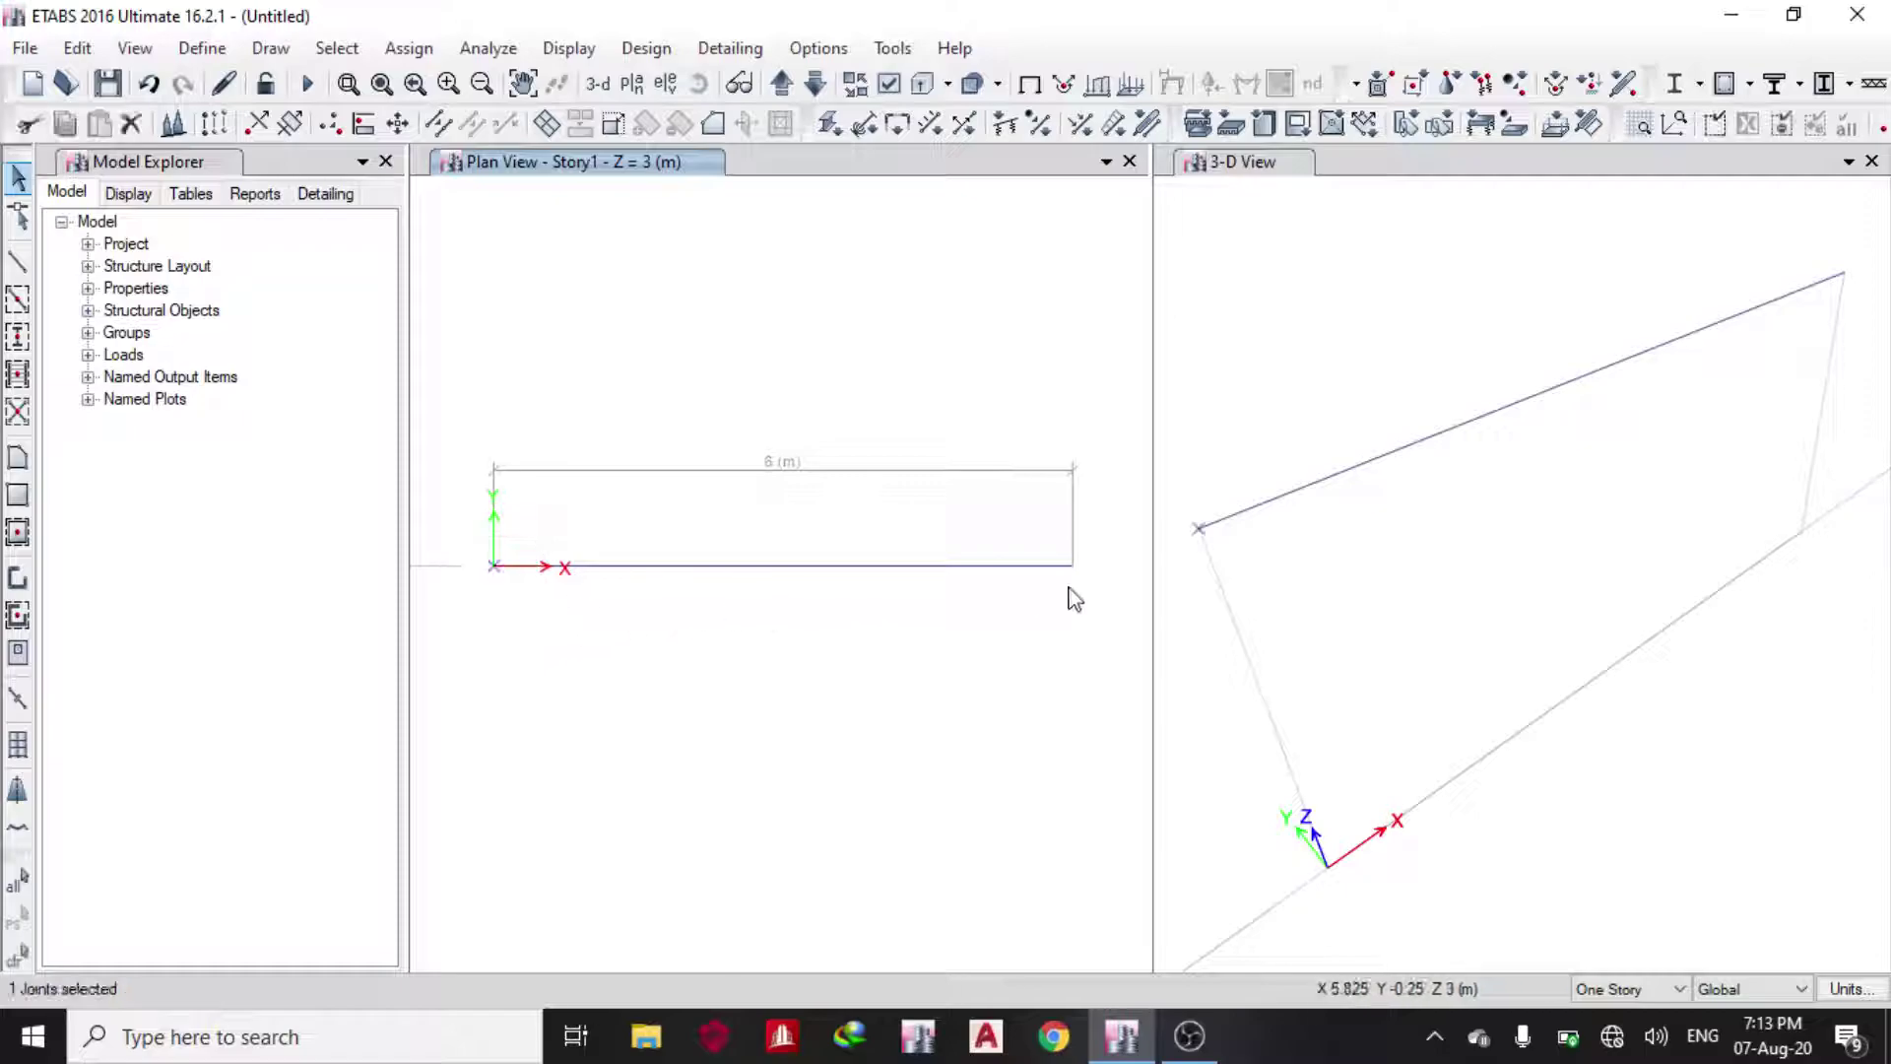
drag(1047, 528, 1103, 642)
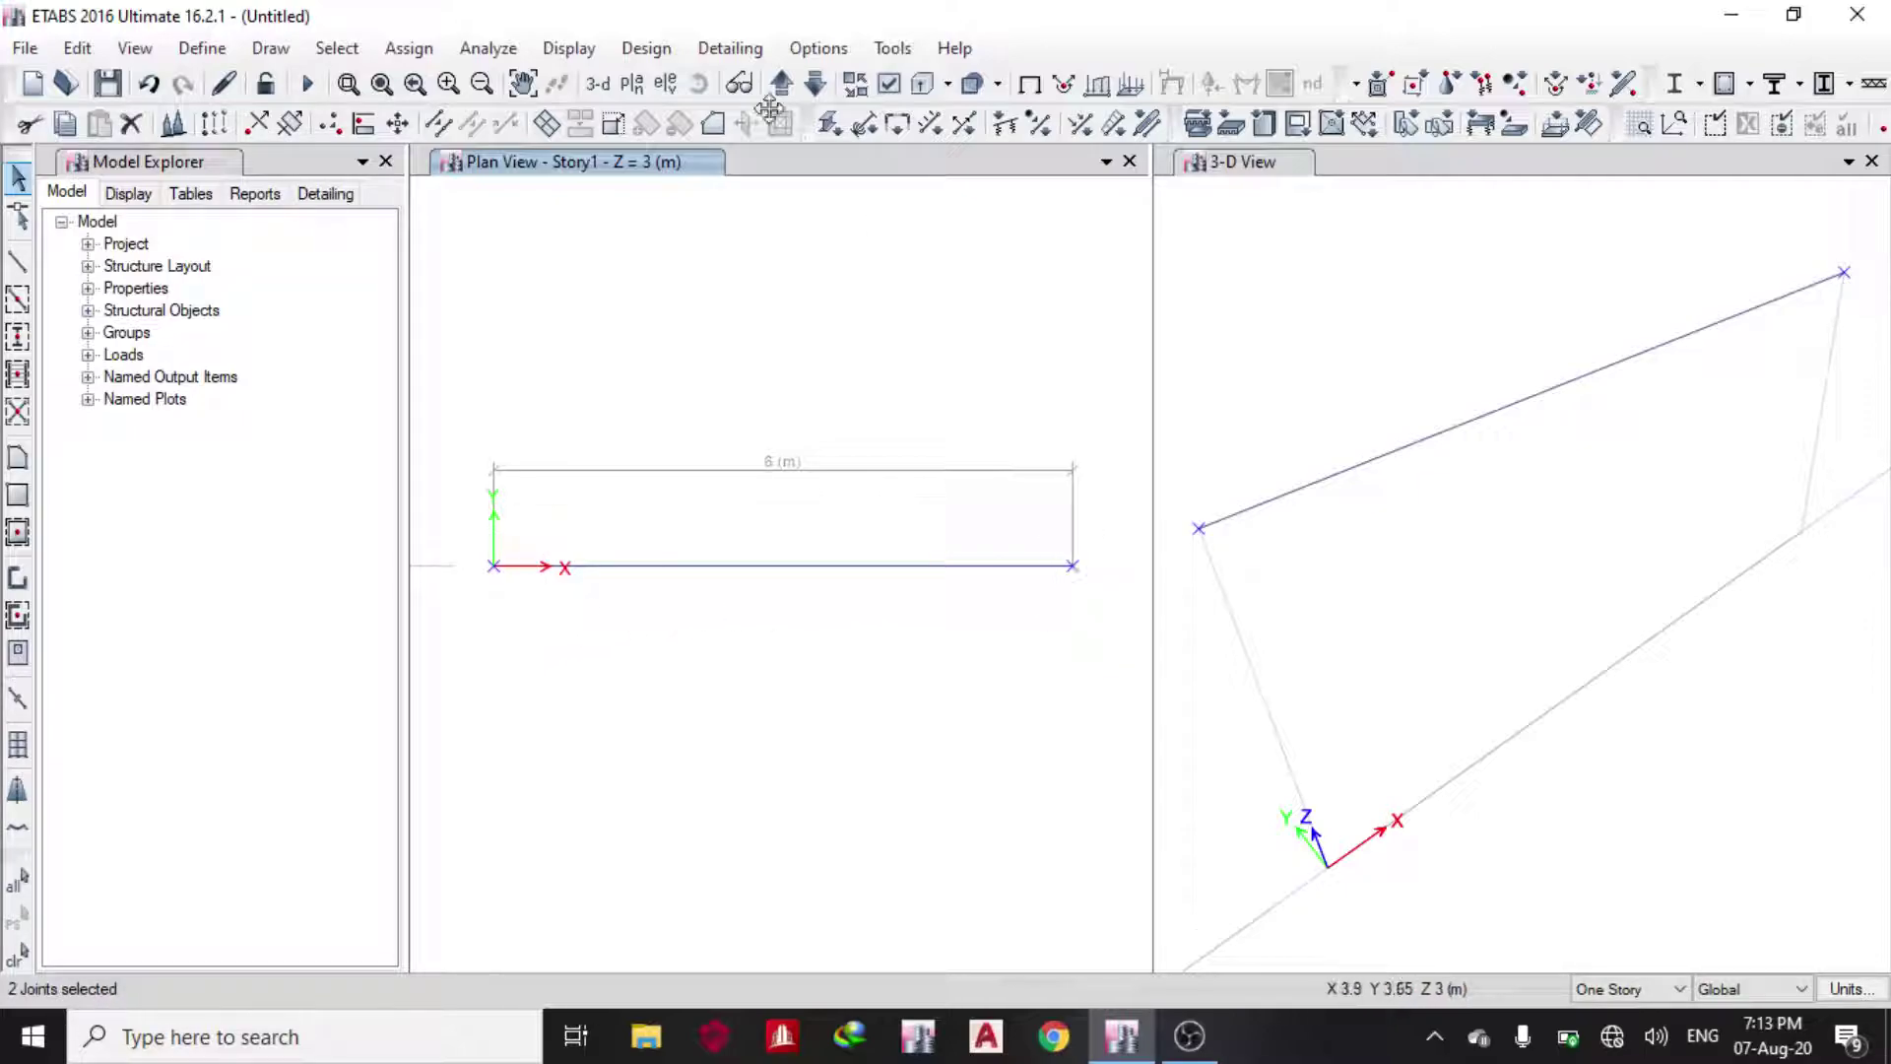
click(399, 46)
mouse_move(532, 87)
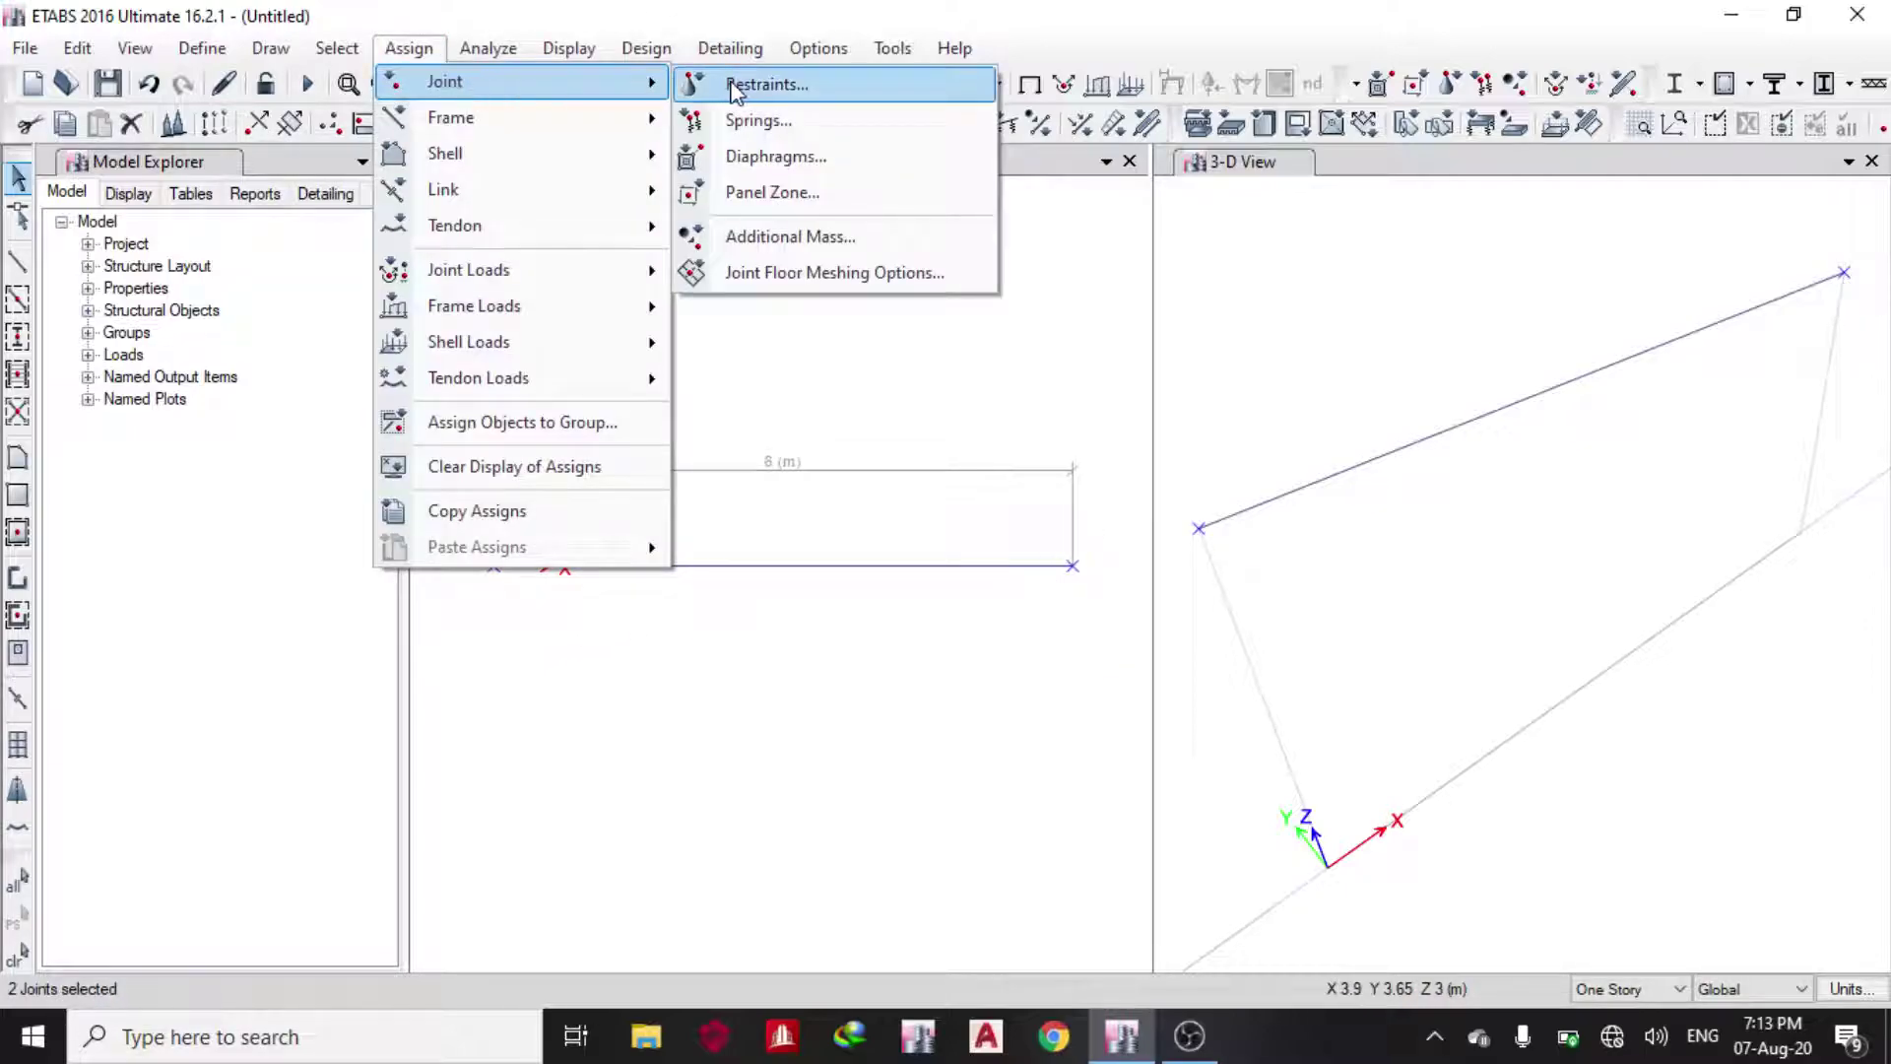
click(766, 85)
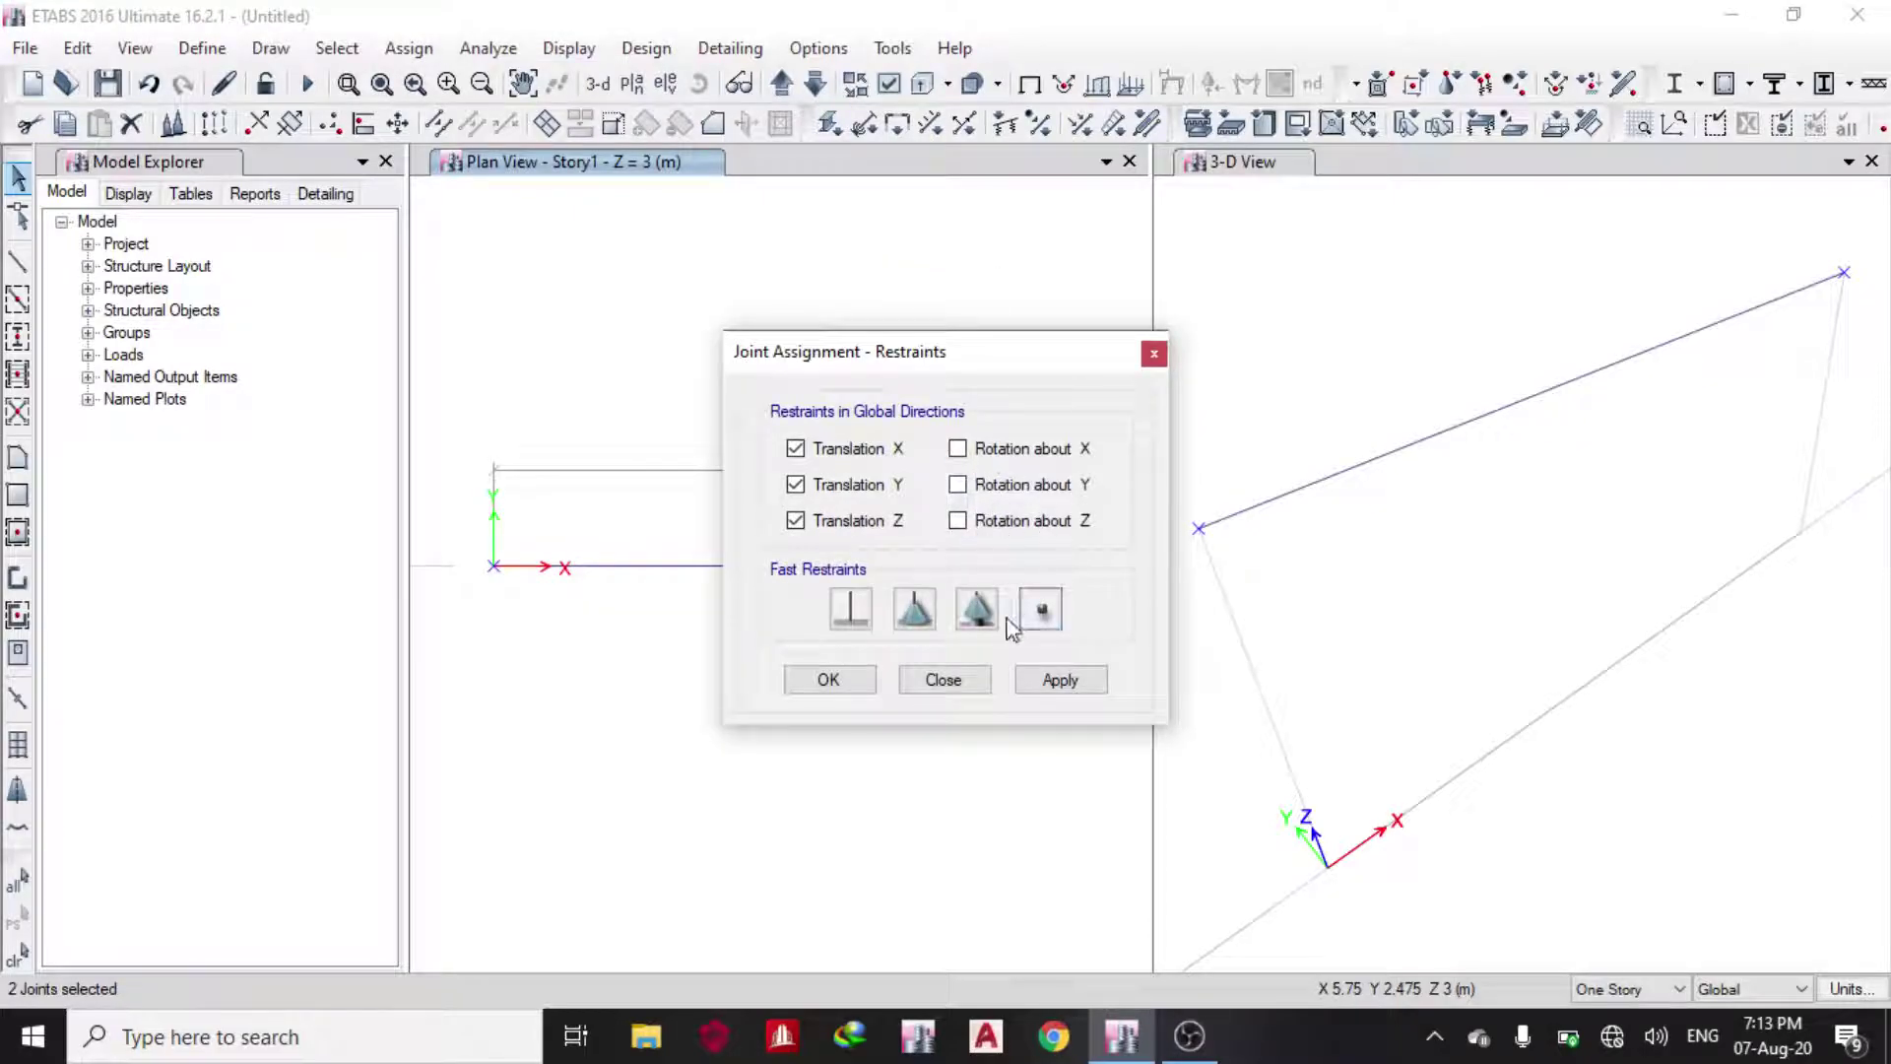
click(1019, 681)
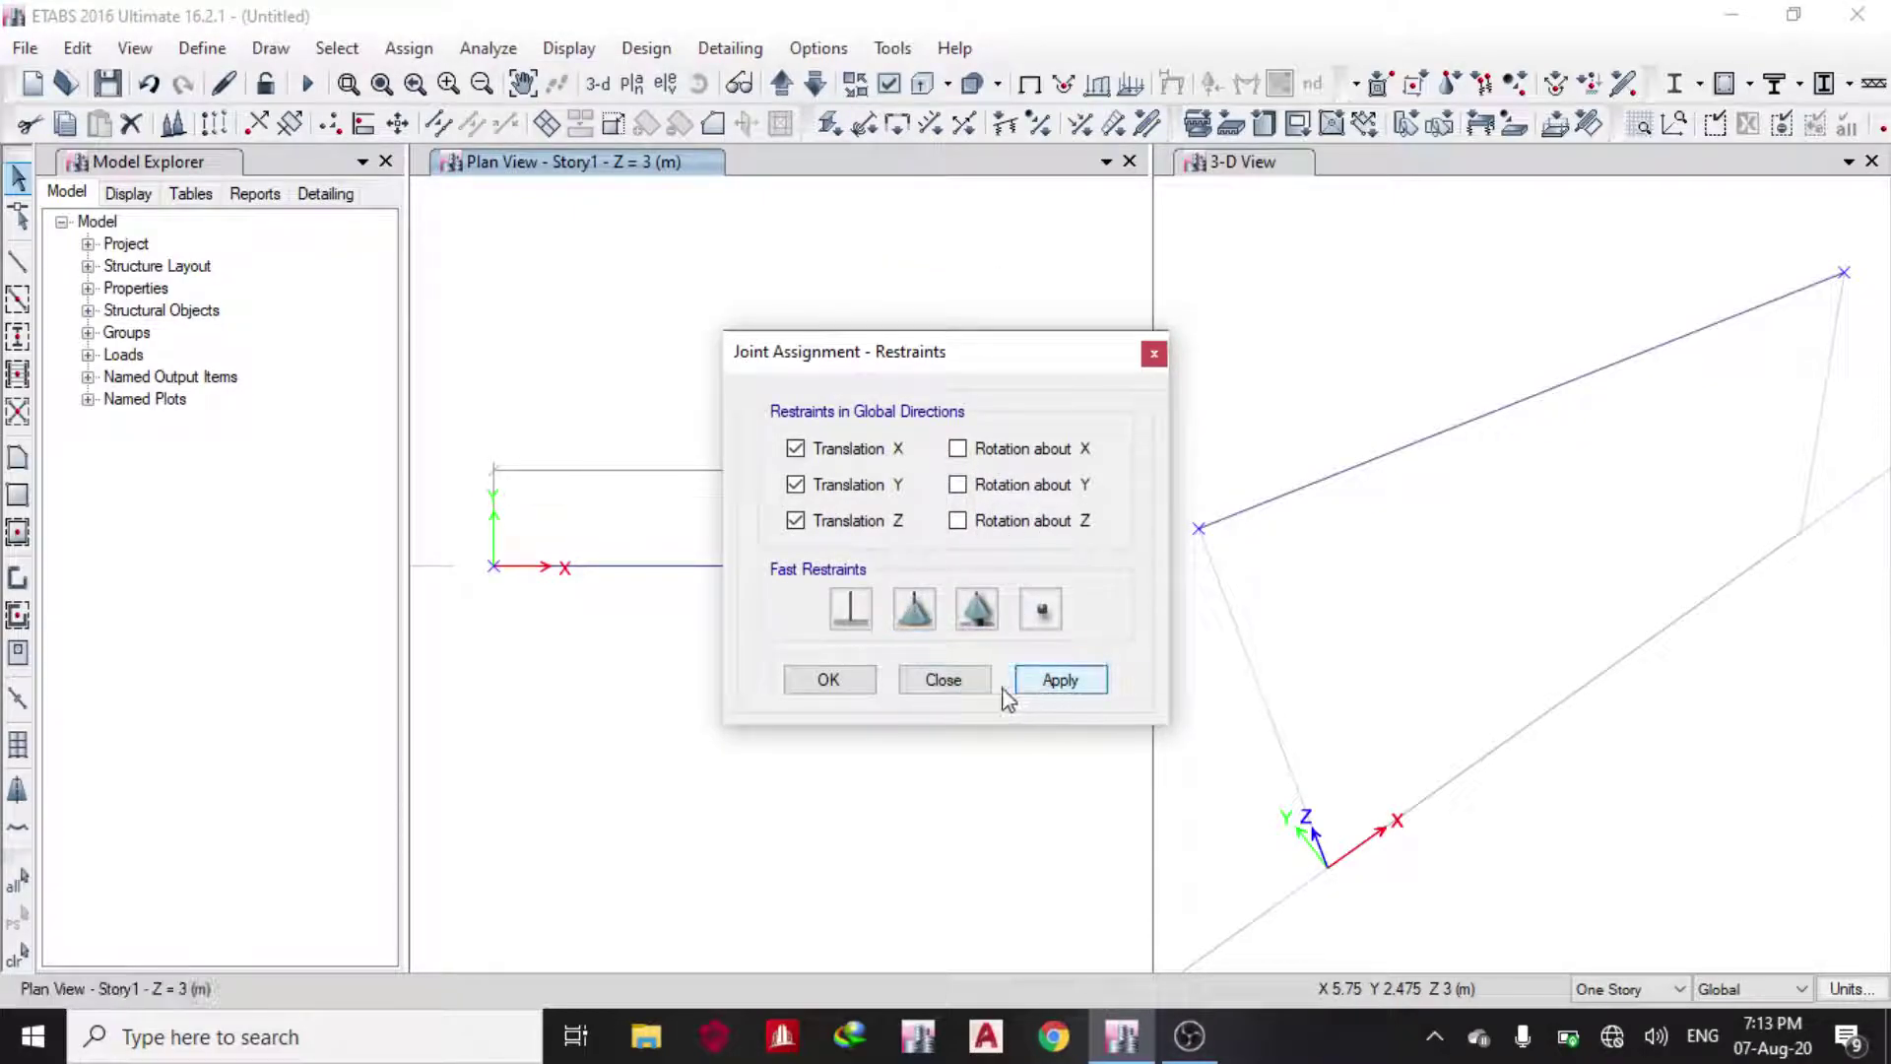
click(829, 682)
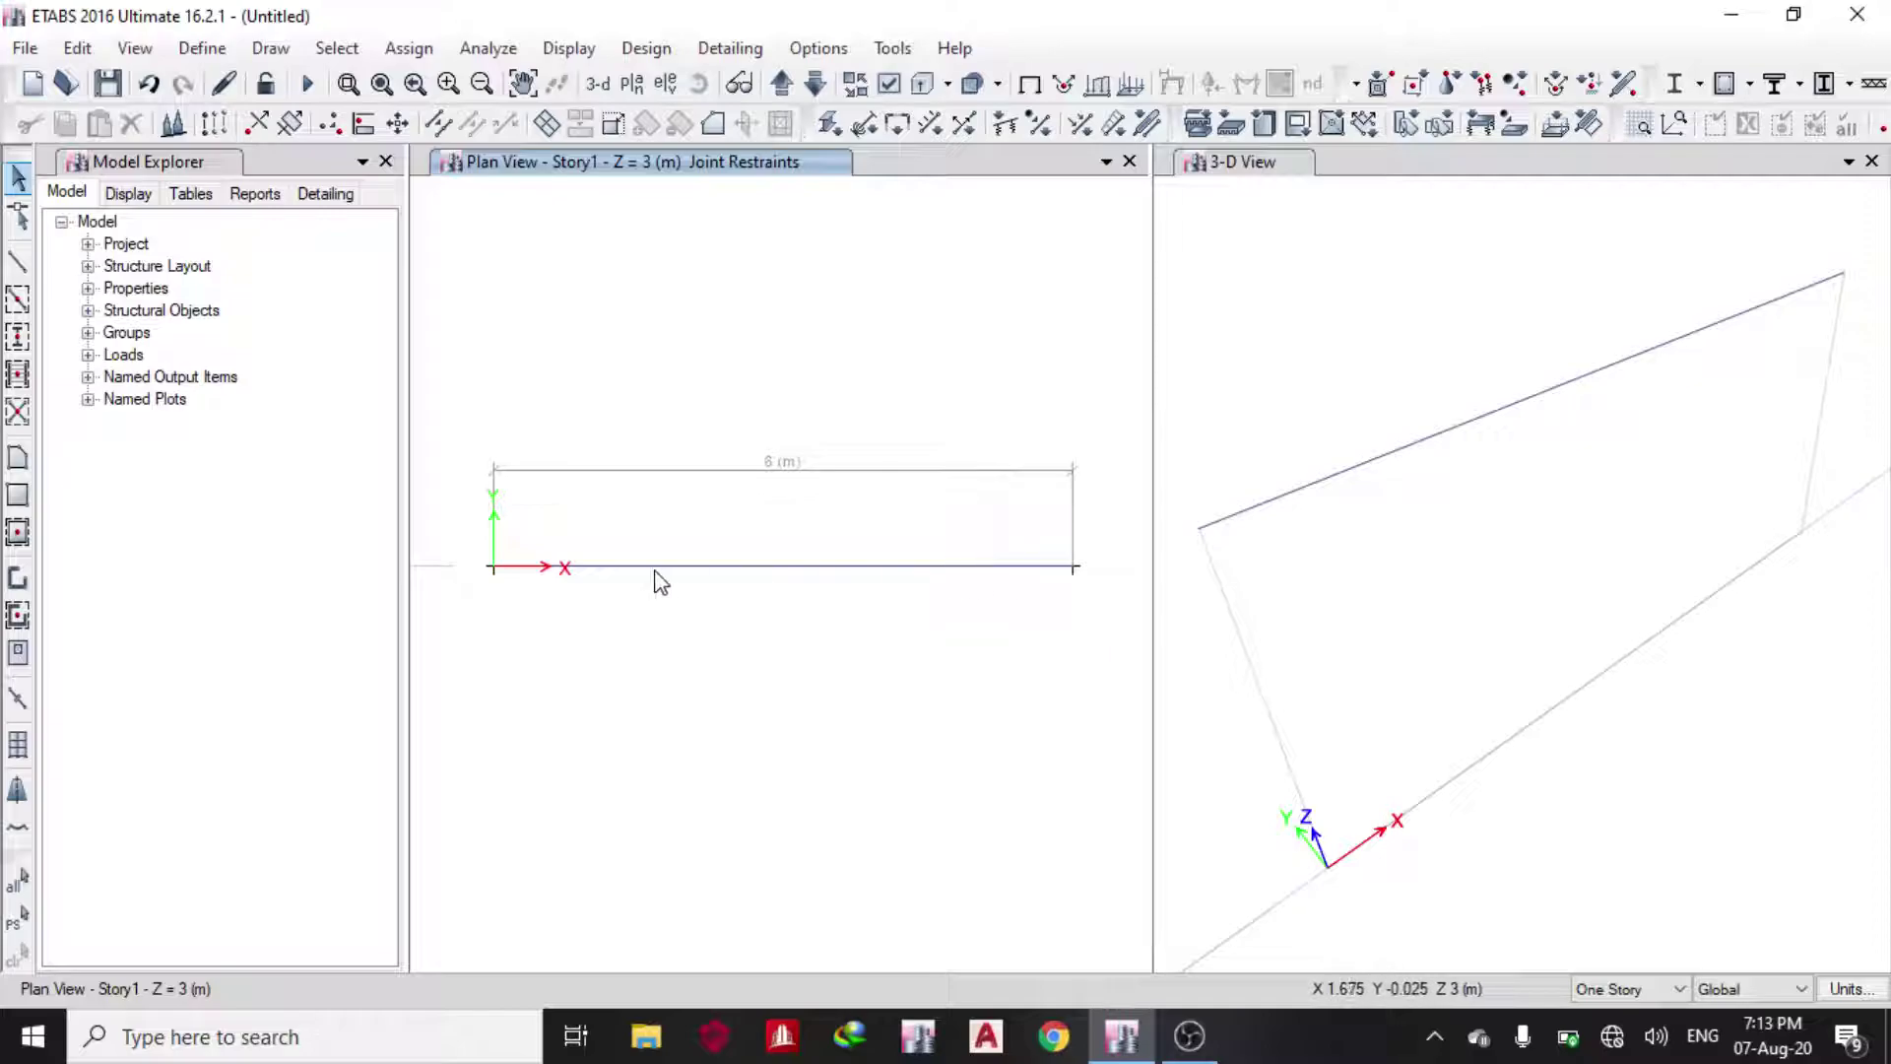
middle_drag(669, 580, 692, 532)
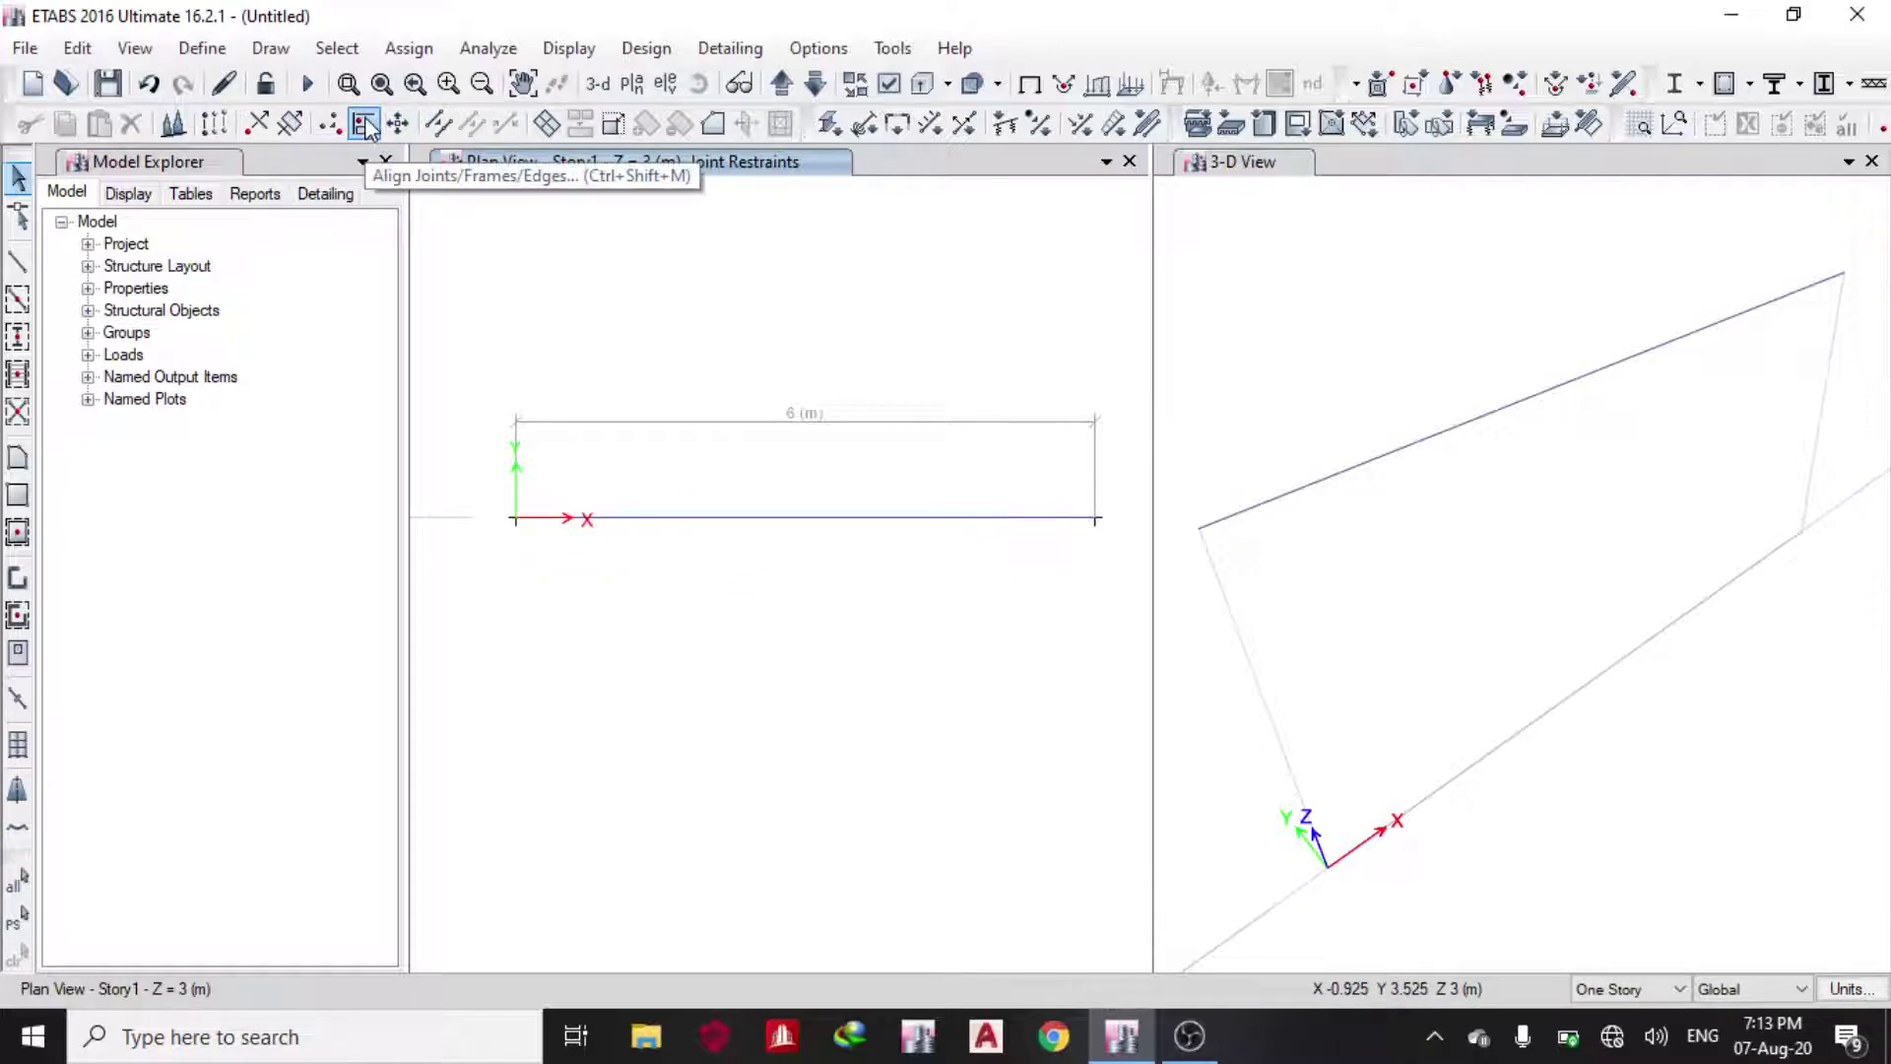
- Change the Dead load pattern's Self Weight Multiplier from its default to 0
click(204, 51)
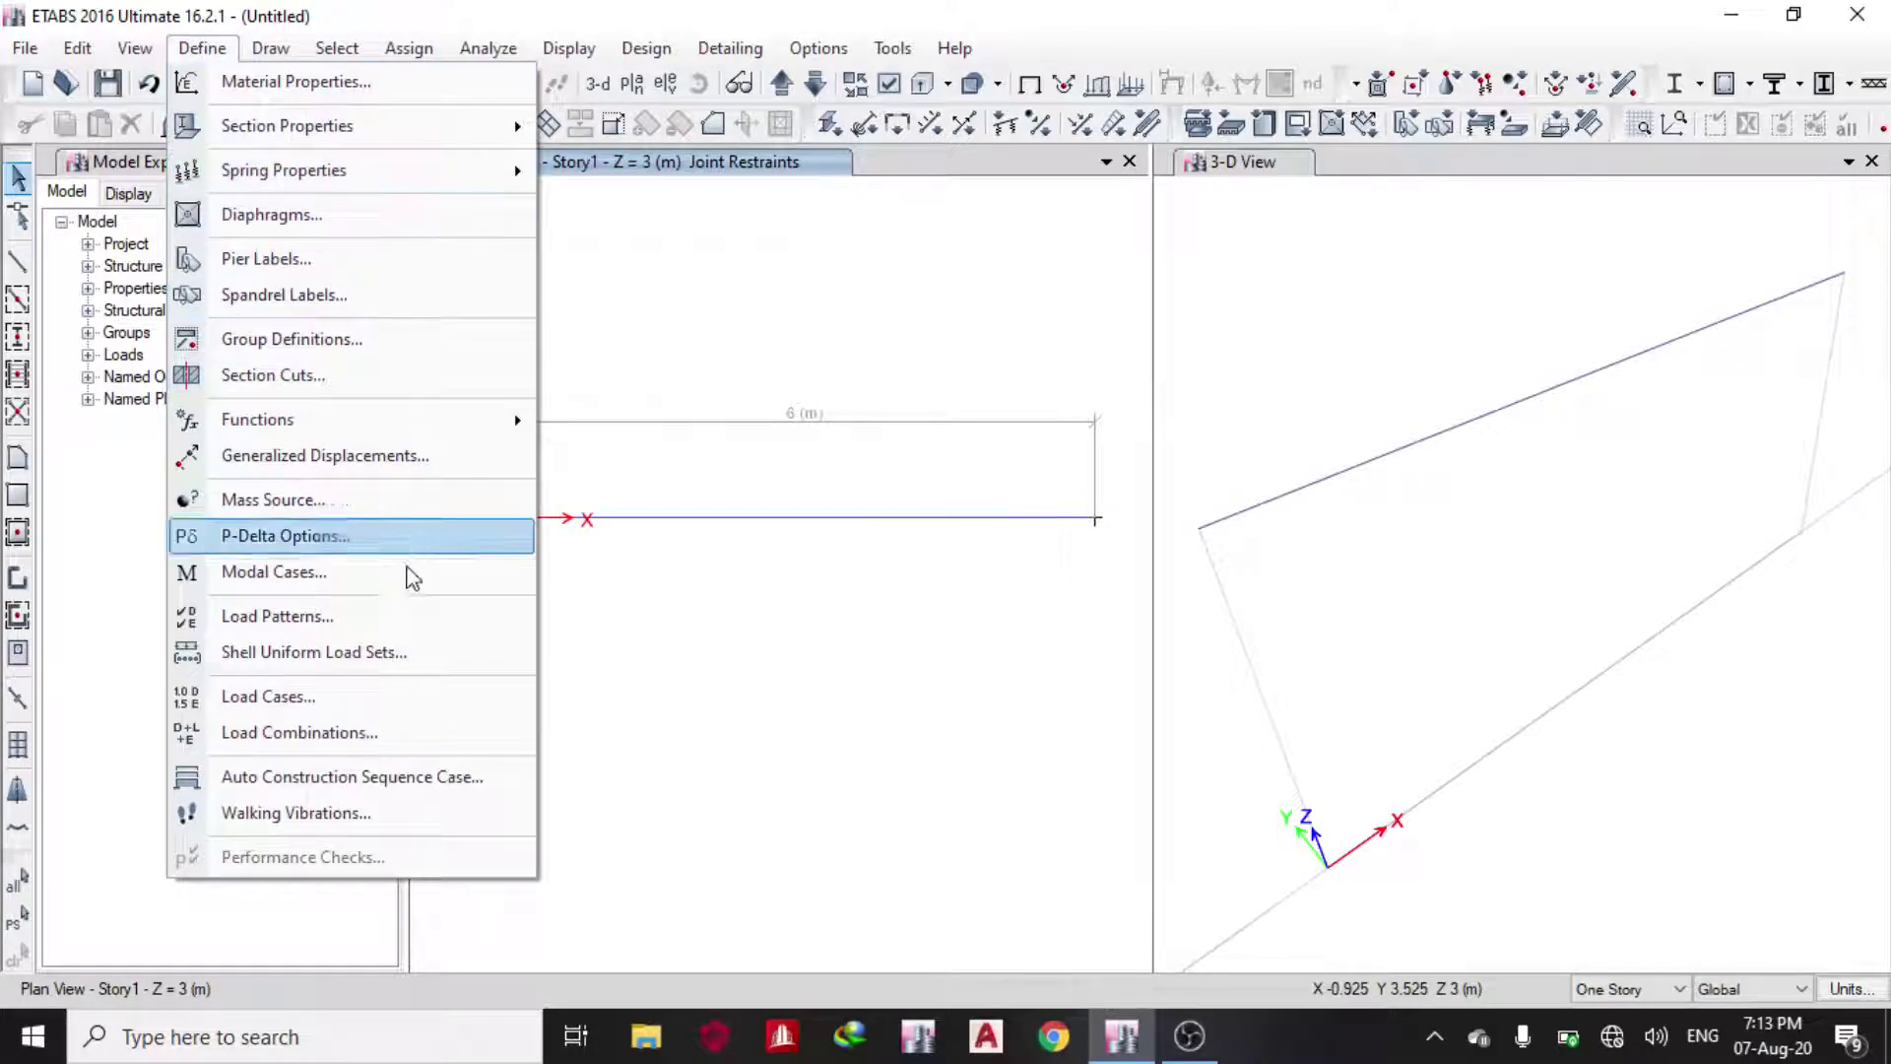
click(399, 617)
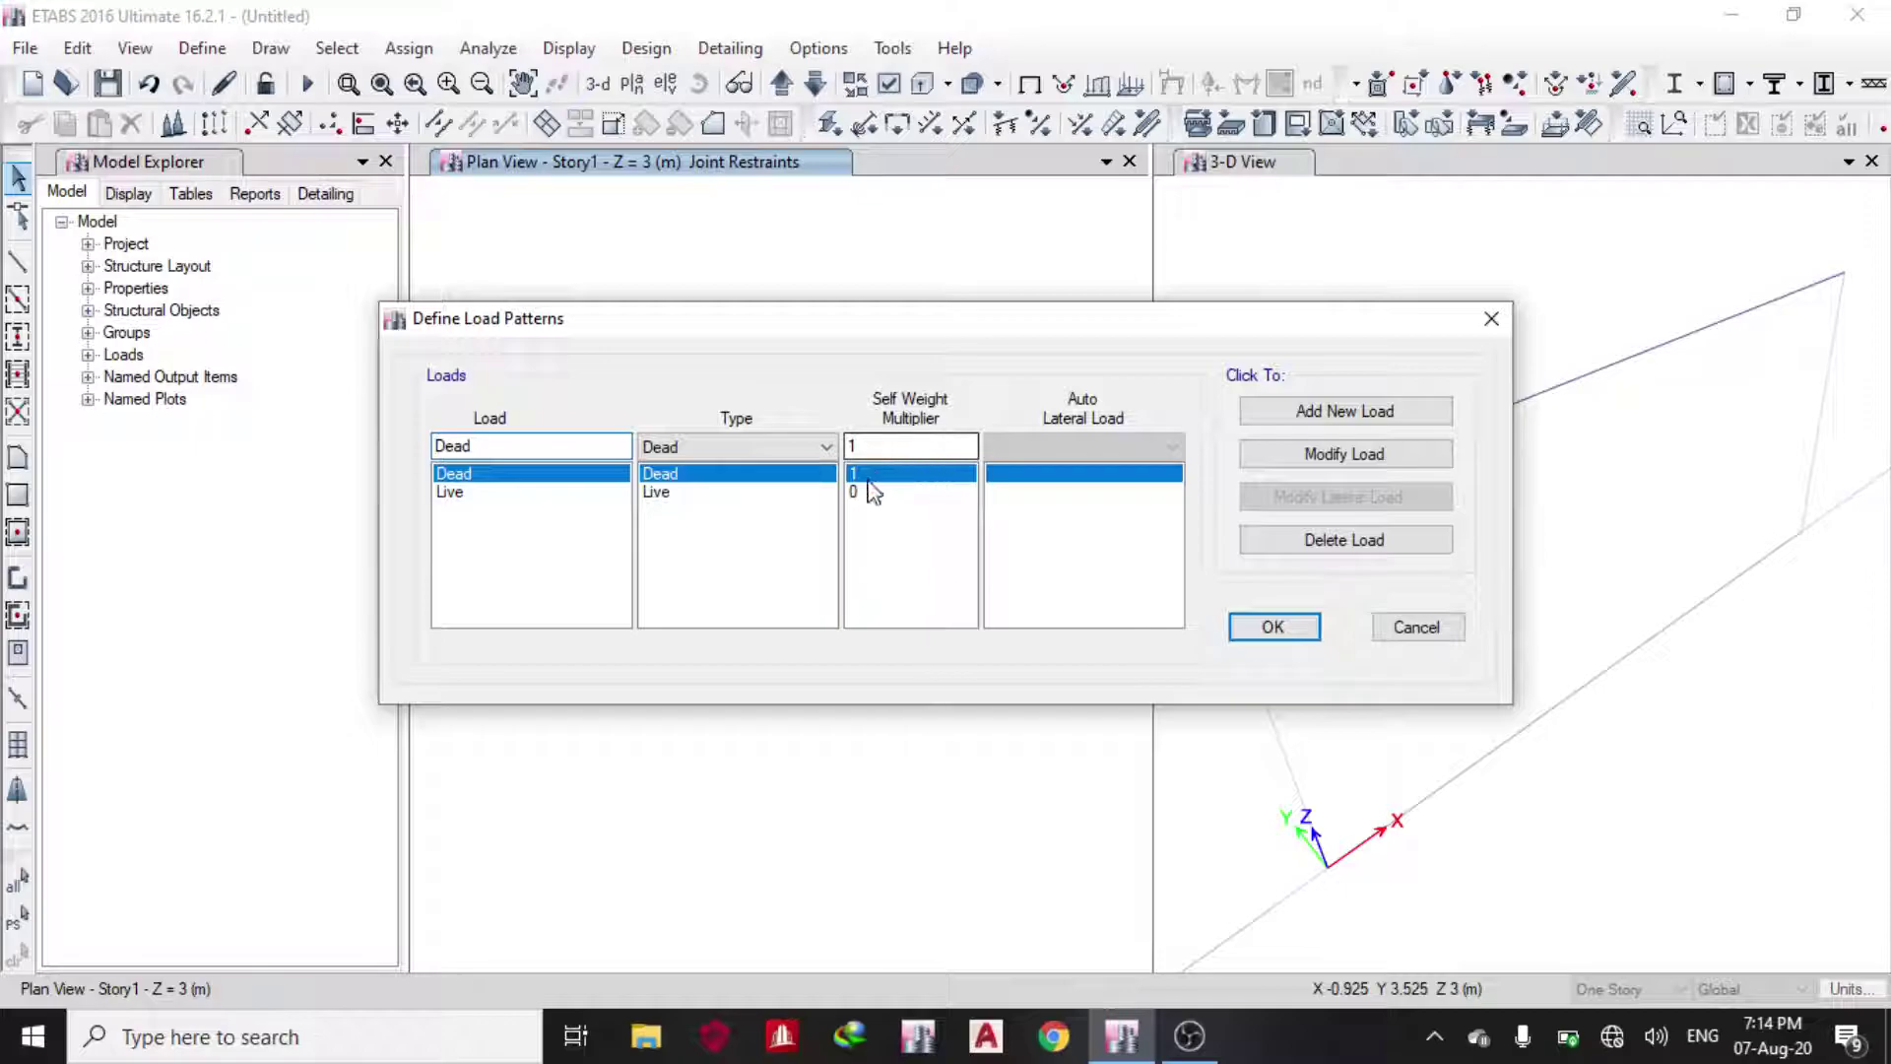
click(863, 447)
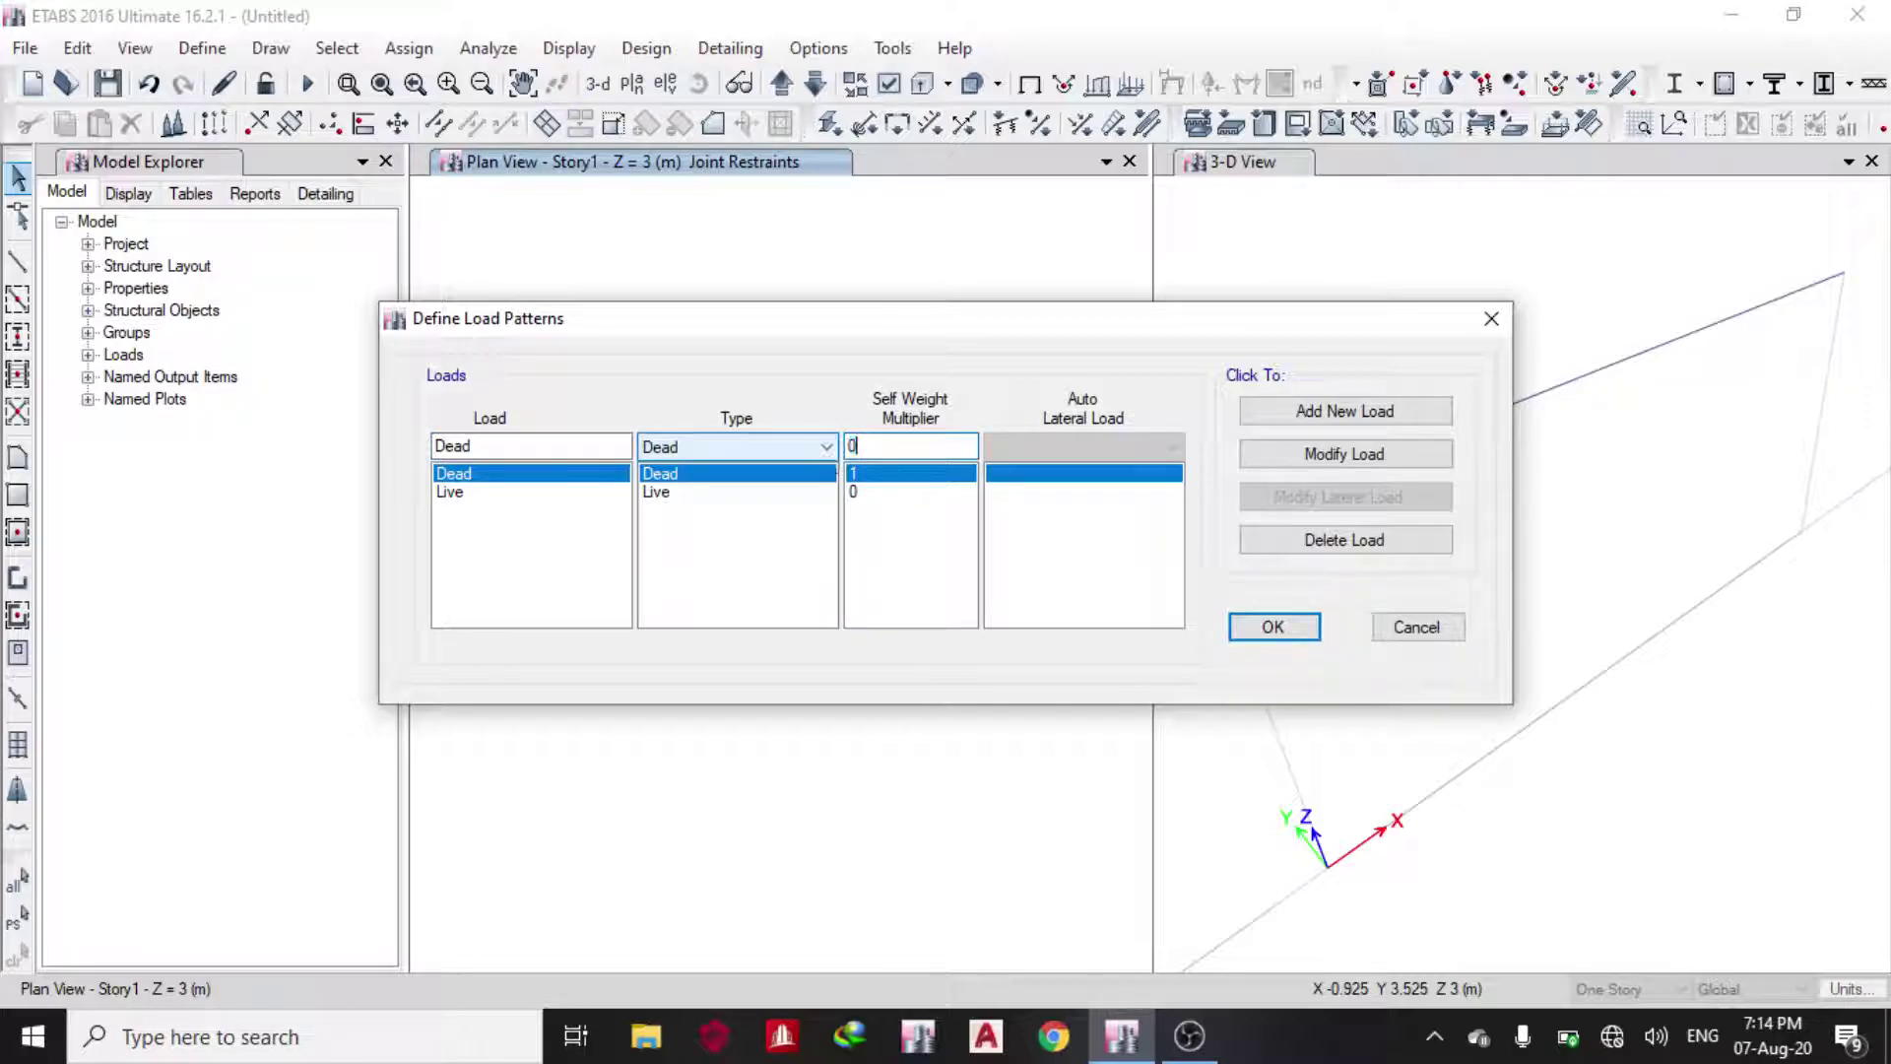
click(1300, 457)
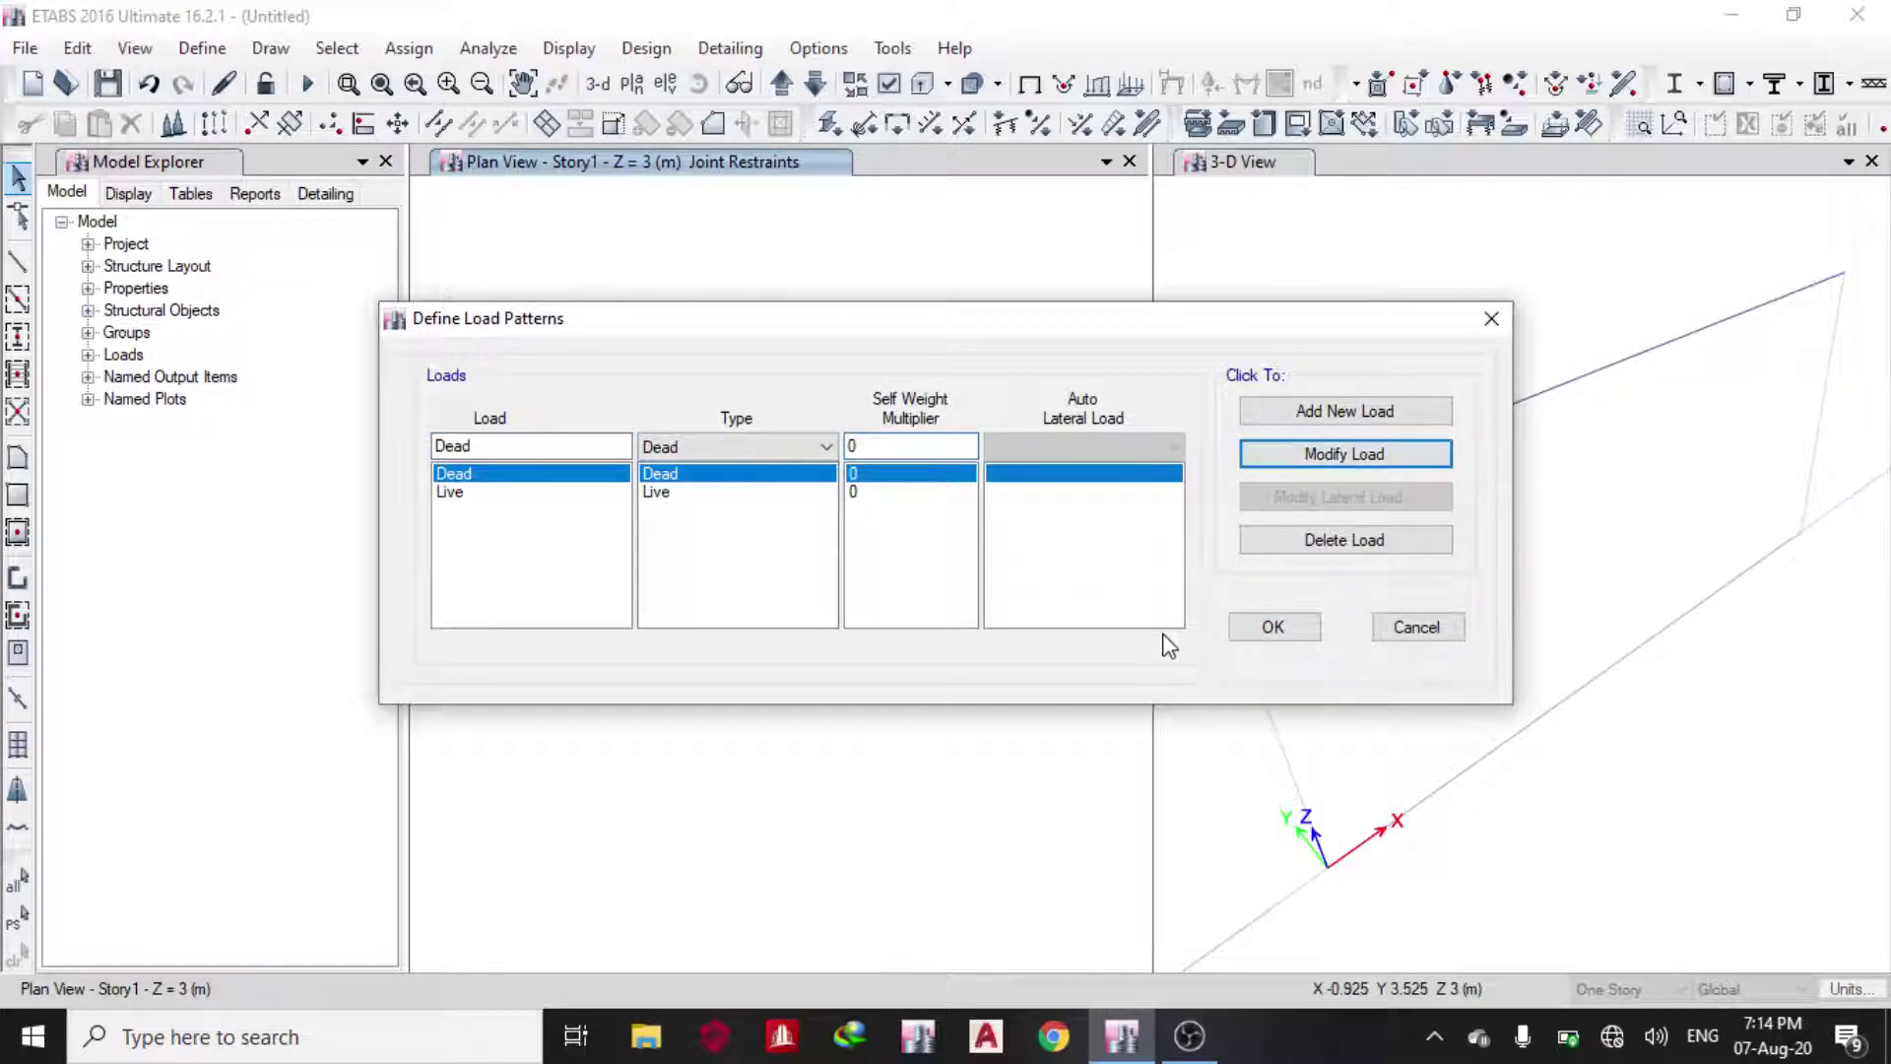
click(1272, 627)
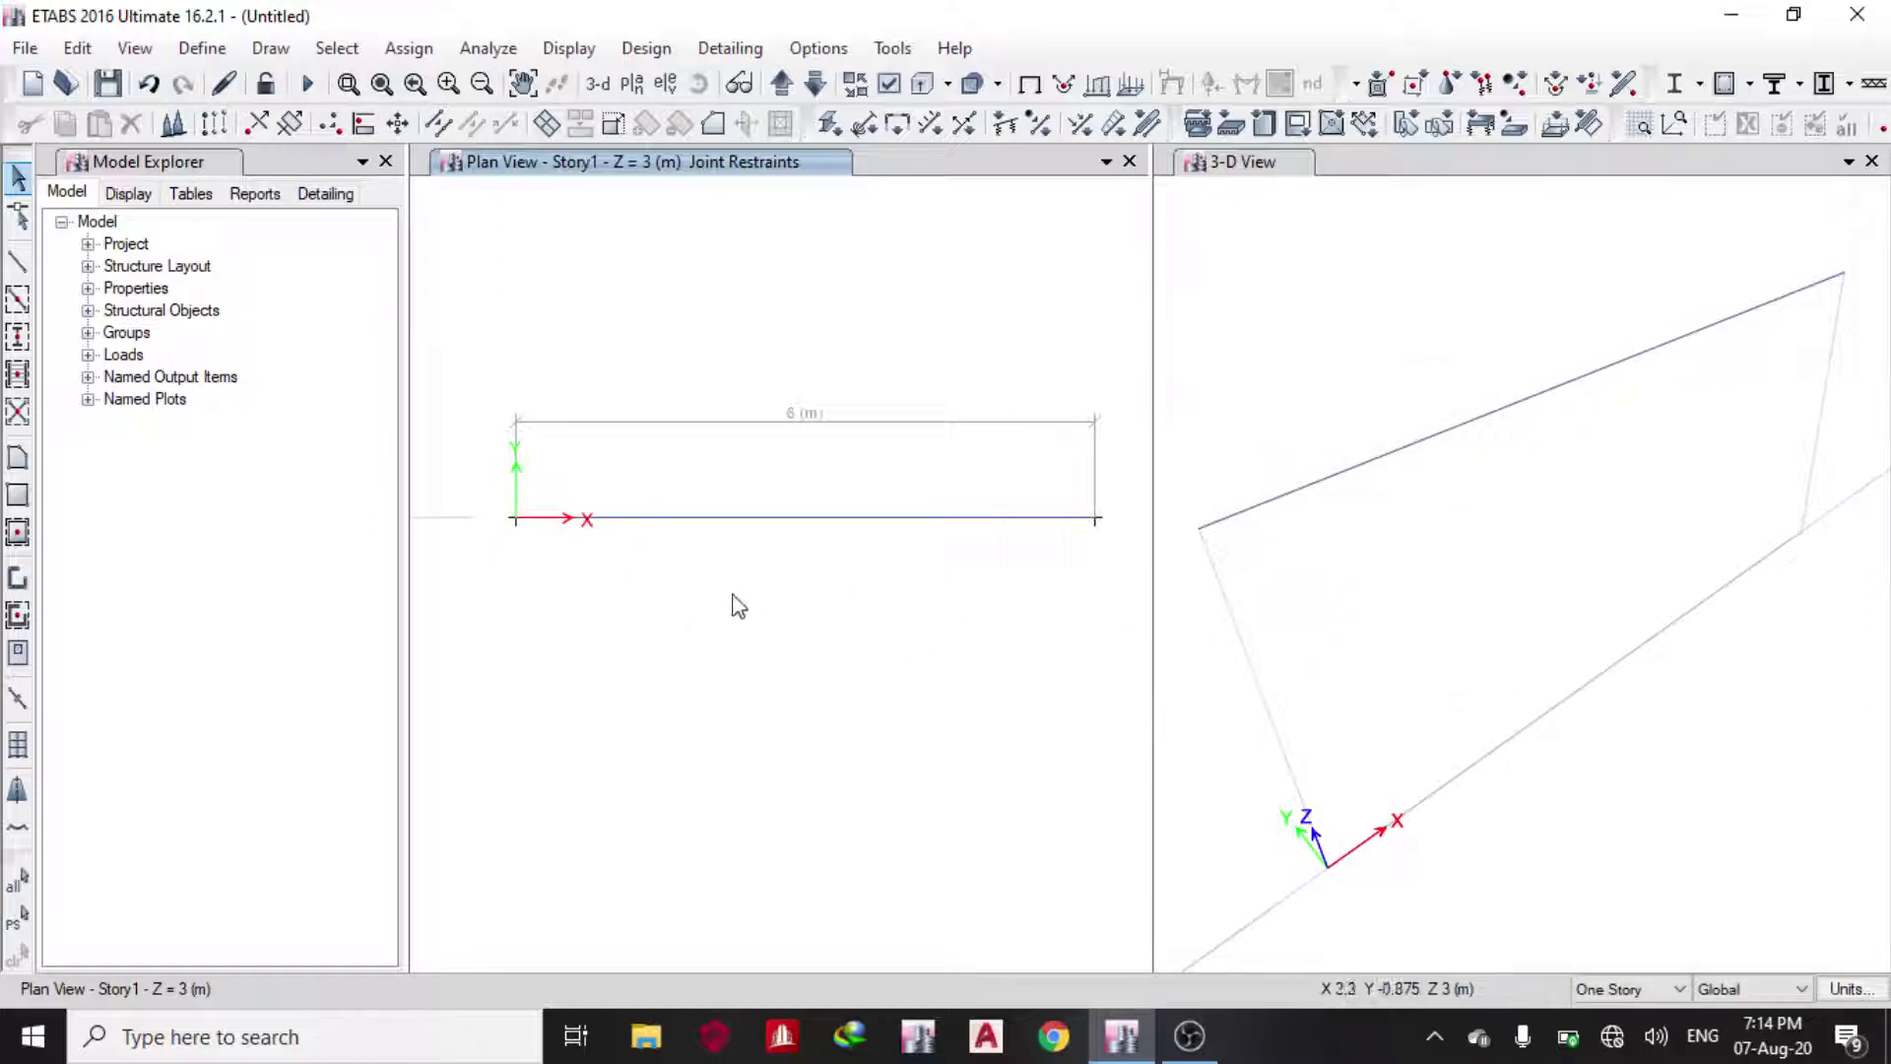
- Assign the selected 6 m beam a 15 kN/m uniform Gravity load under the Dead pattern
click(671, 518)
click(409, 47)
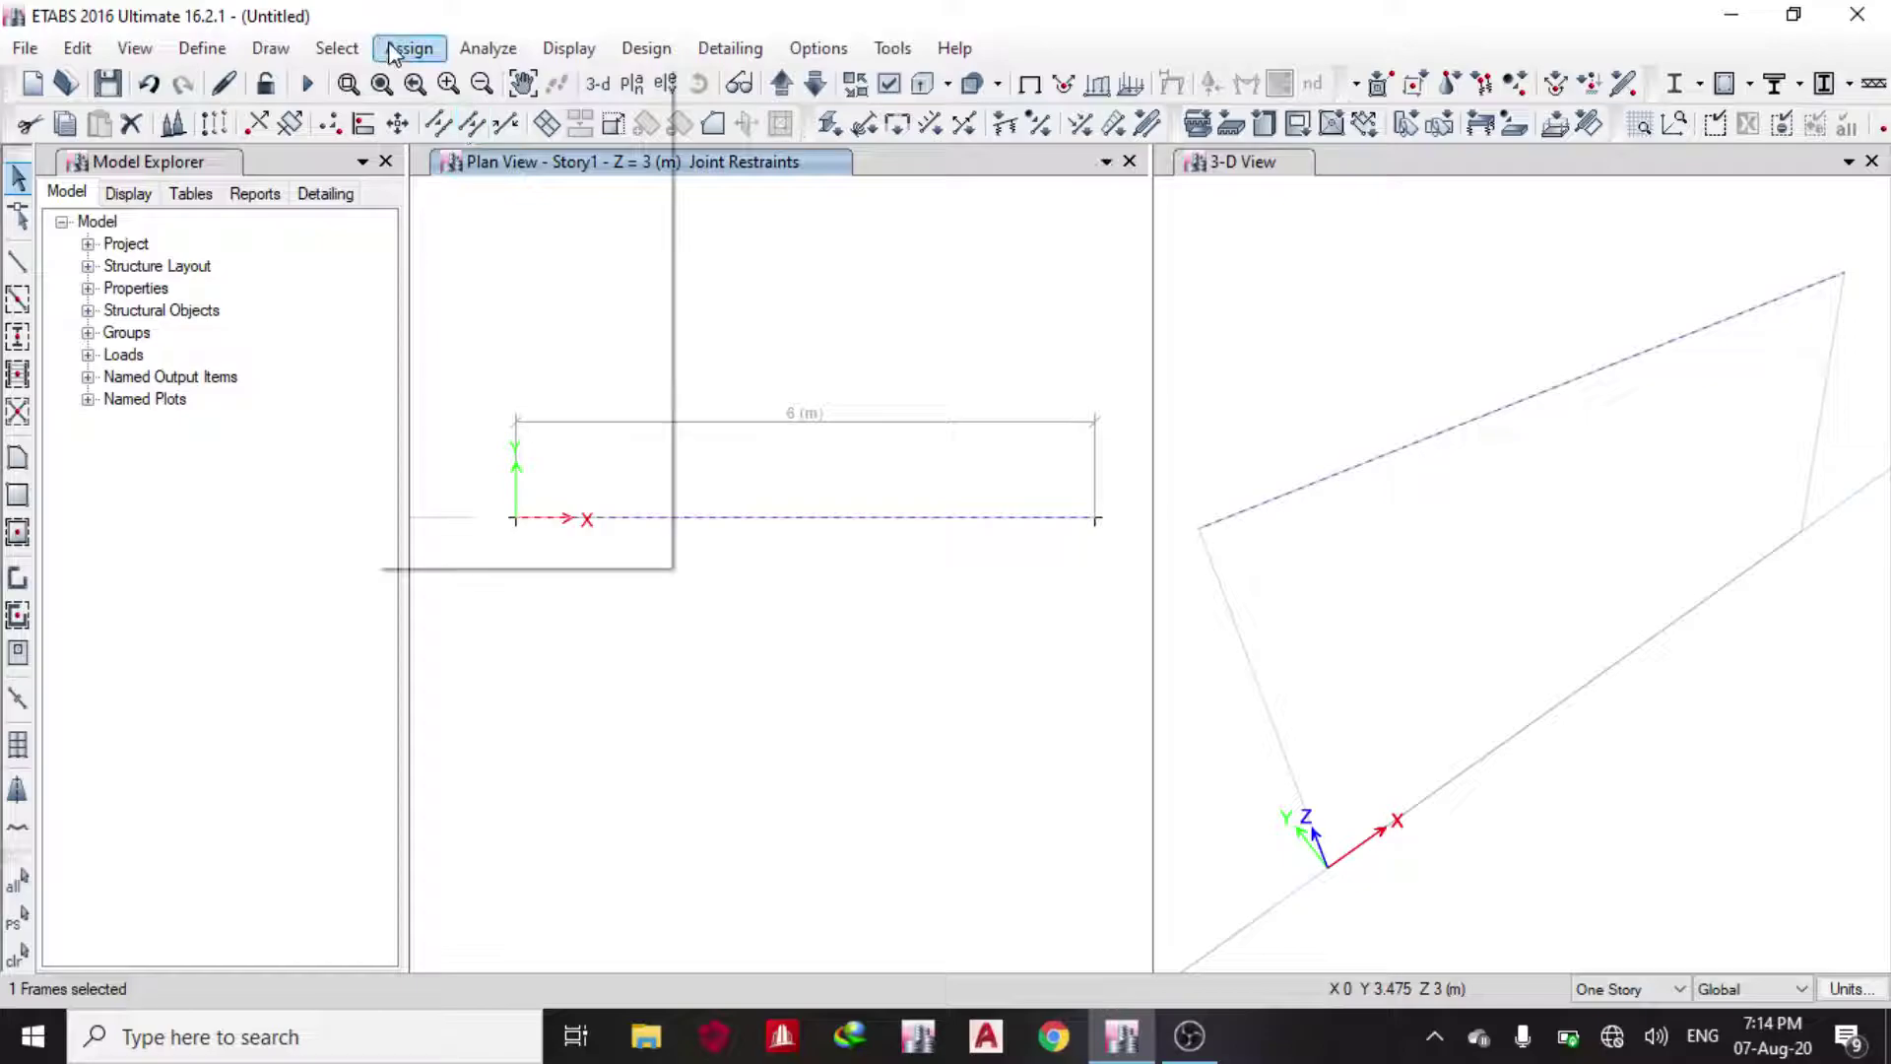
mouse_move(606, 309)
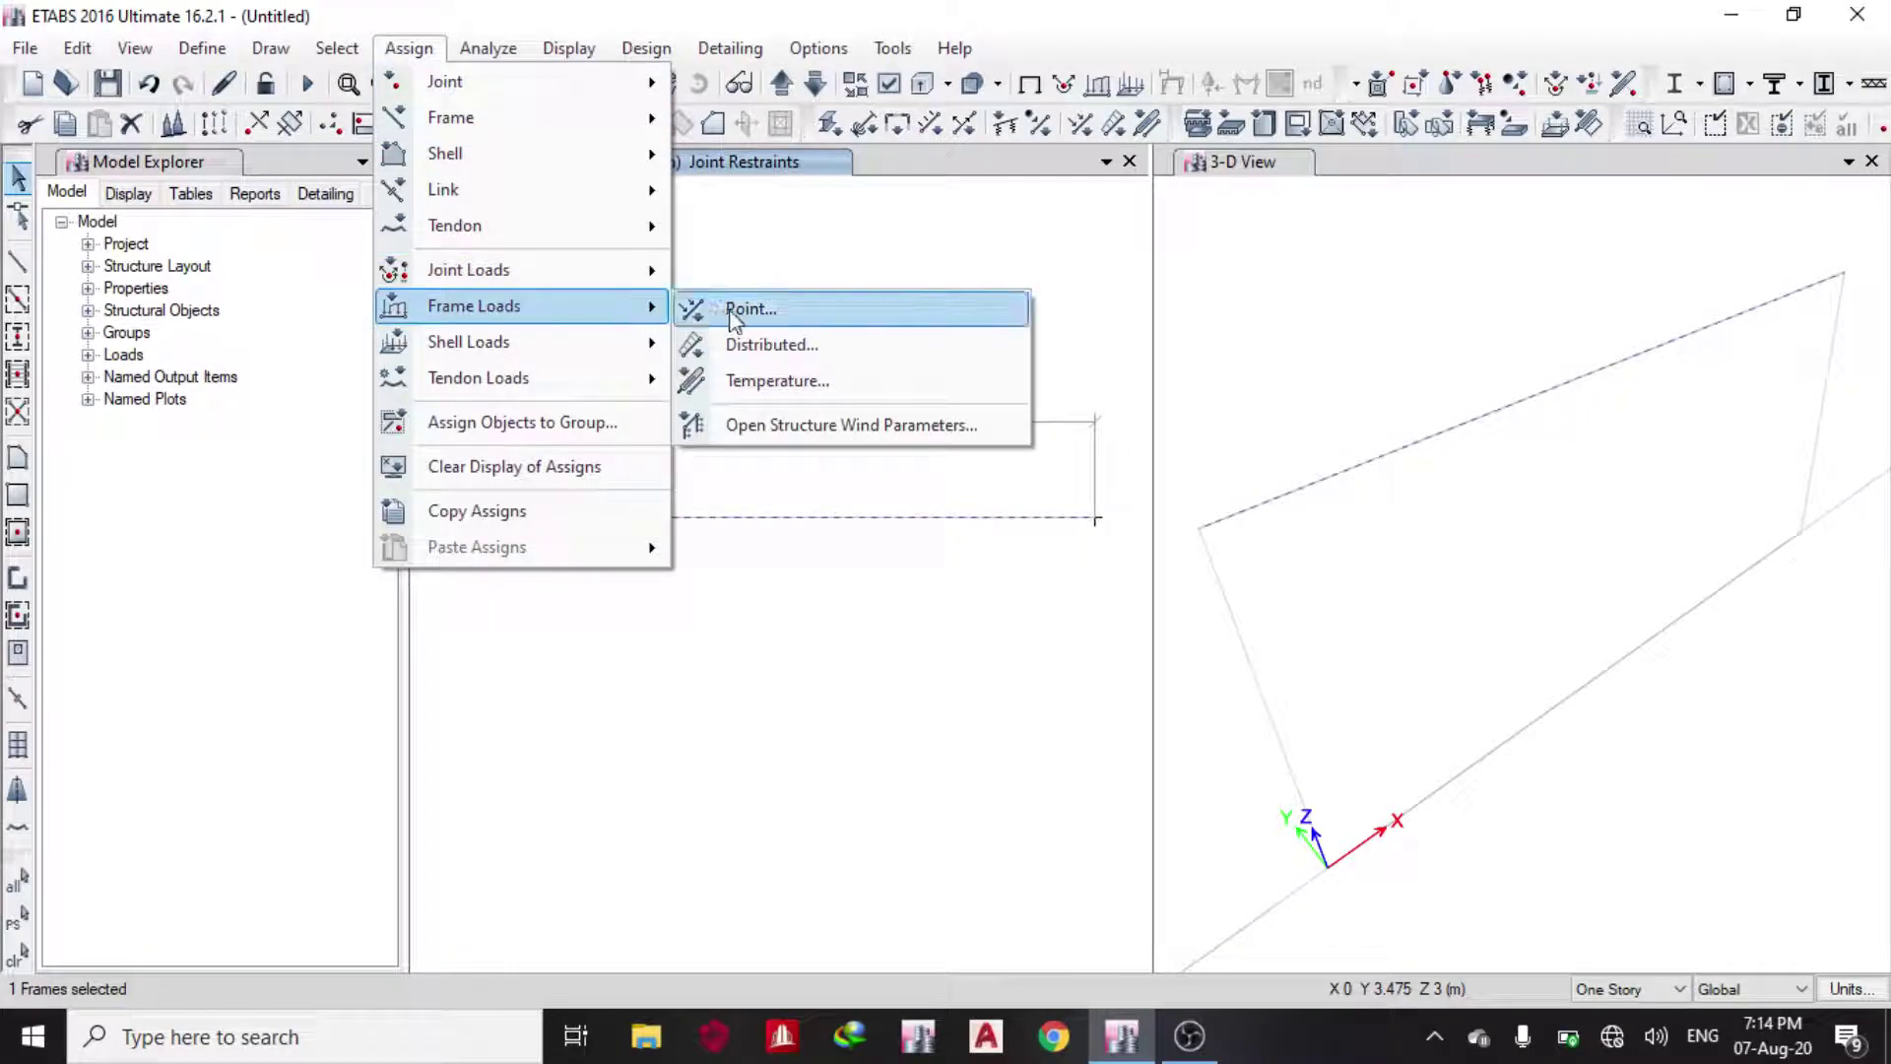
click(803, 344)
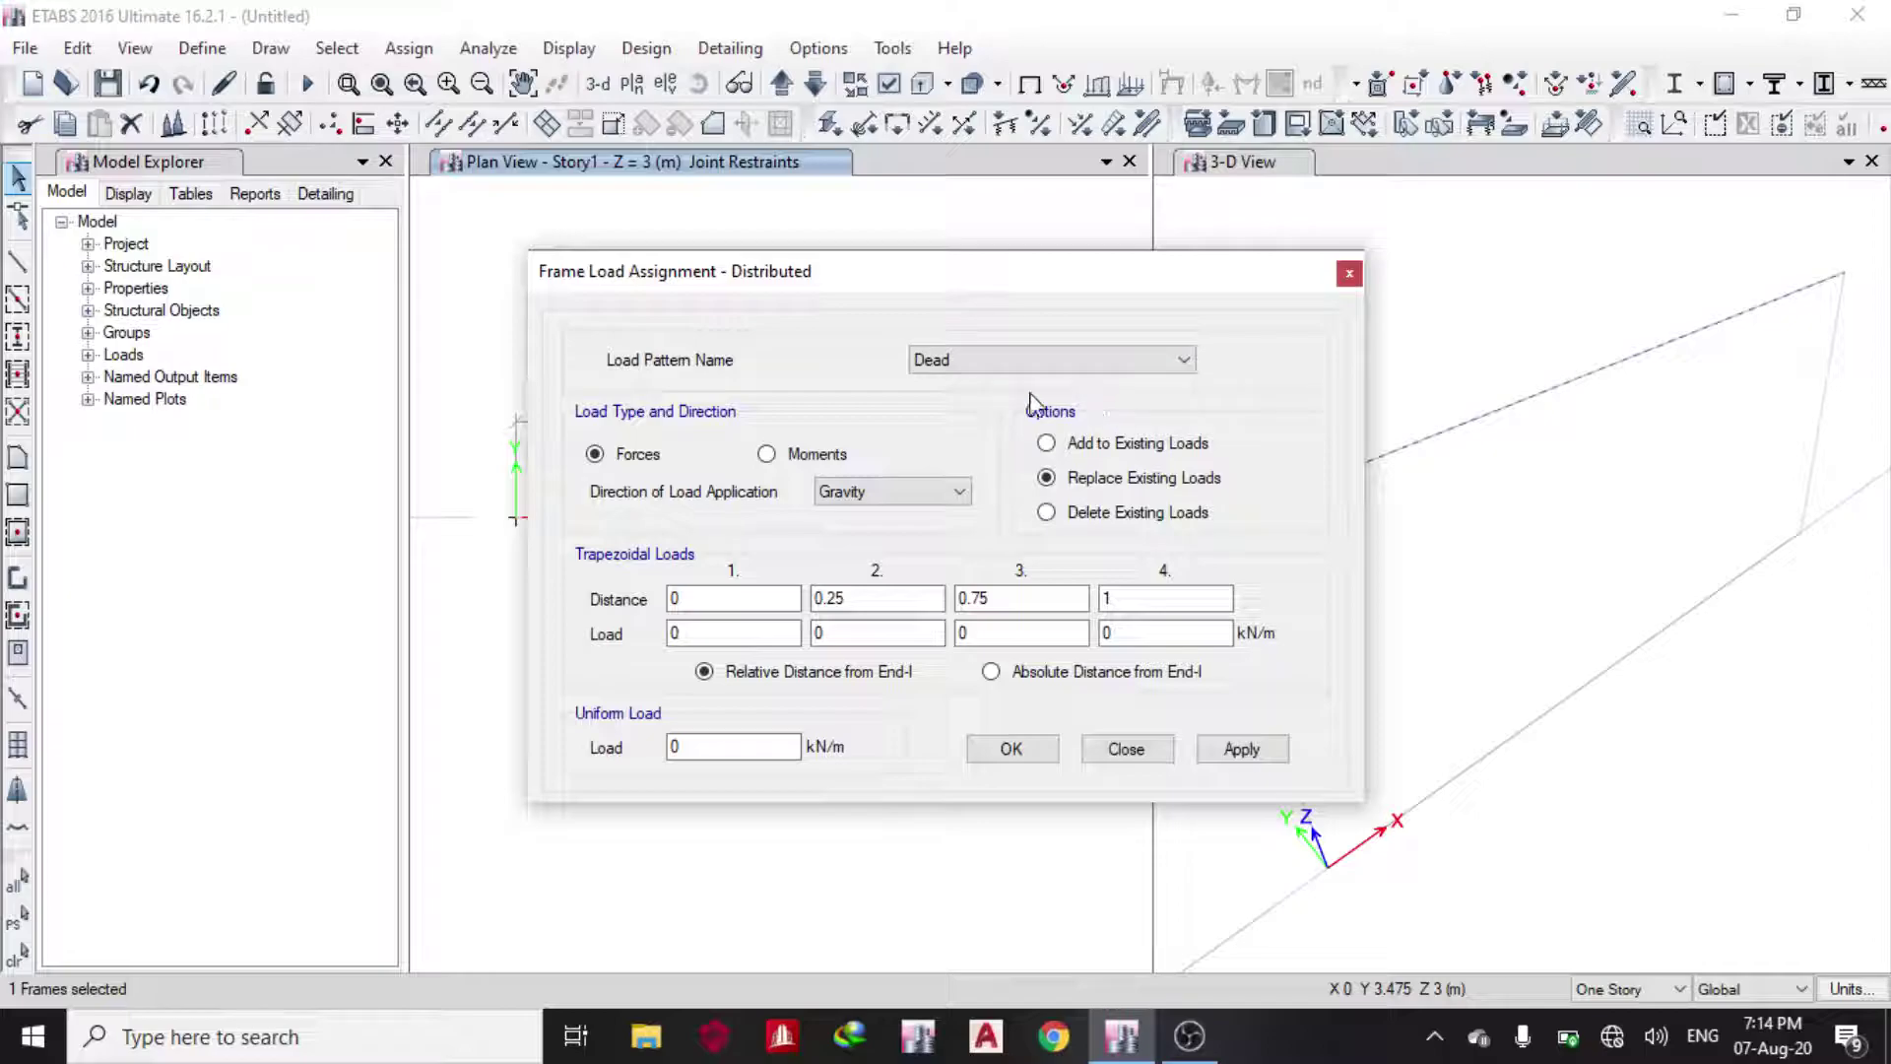
double_click(678, 745)
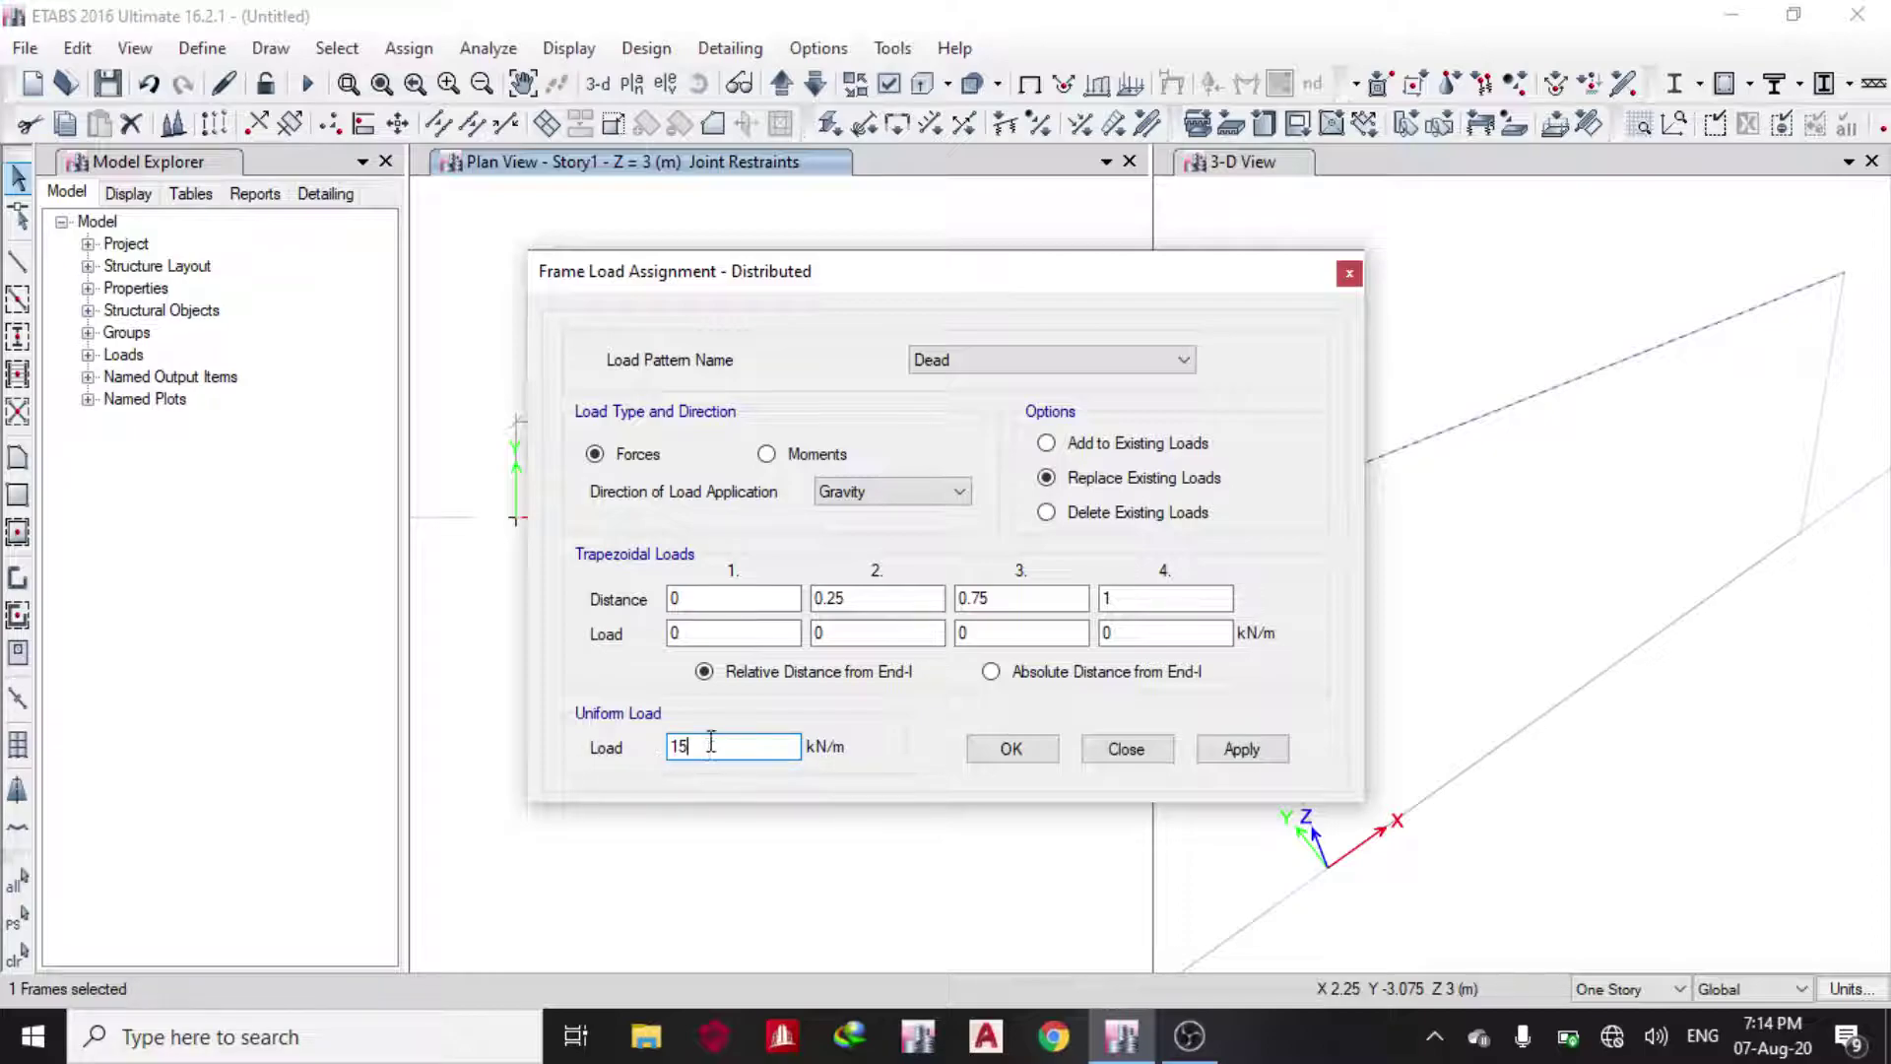
click(890, 491)
click(852, 512)
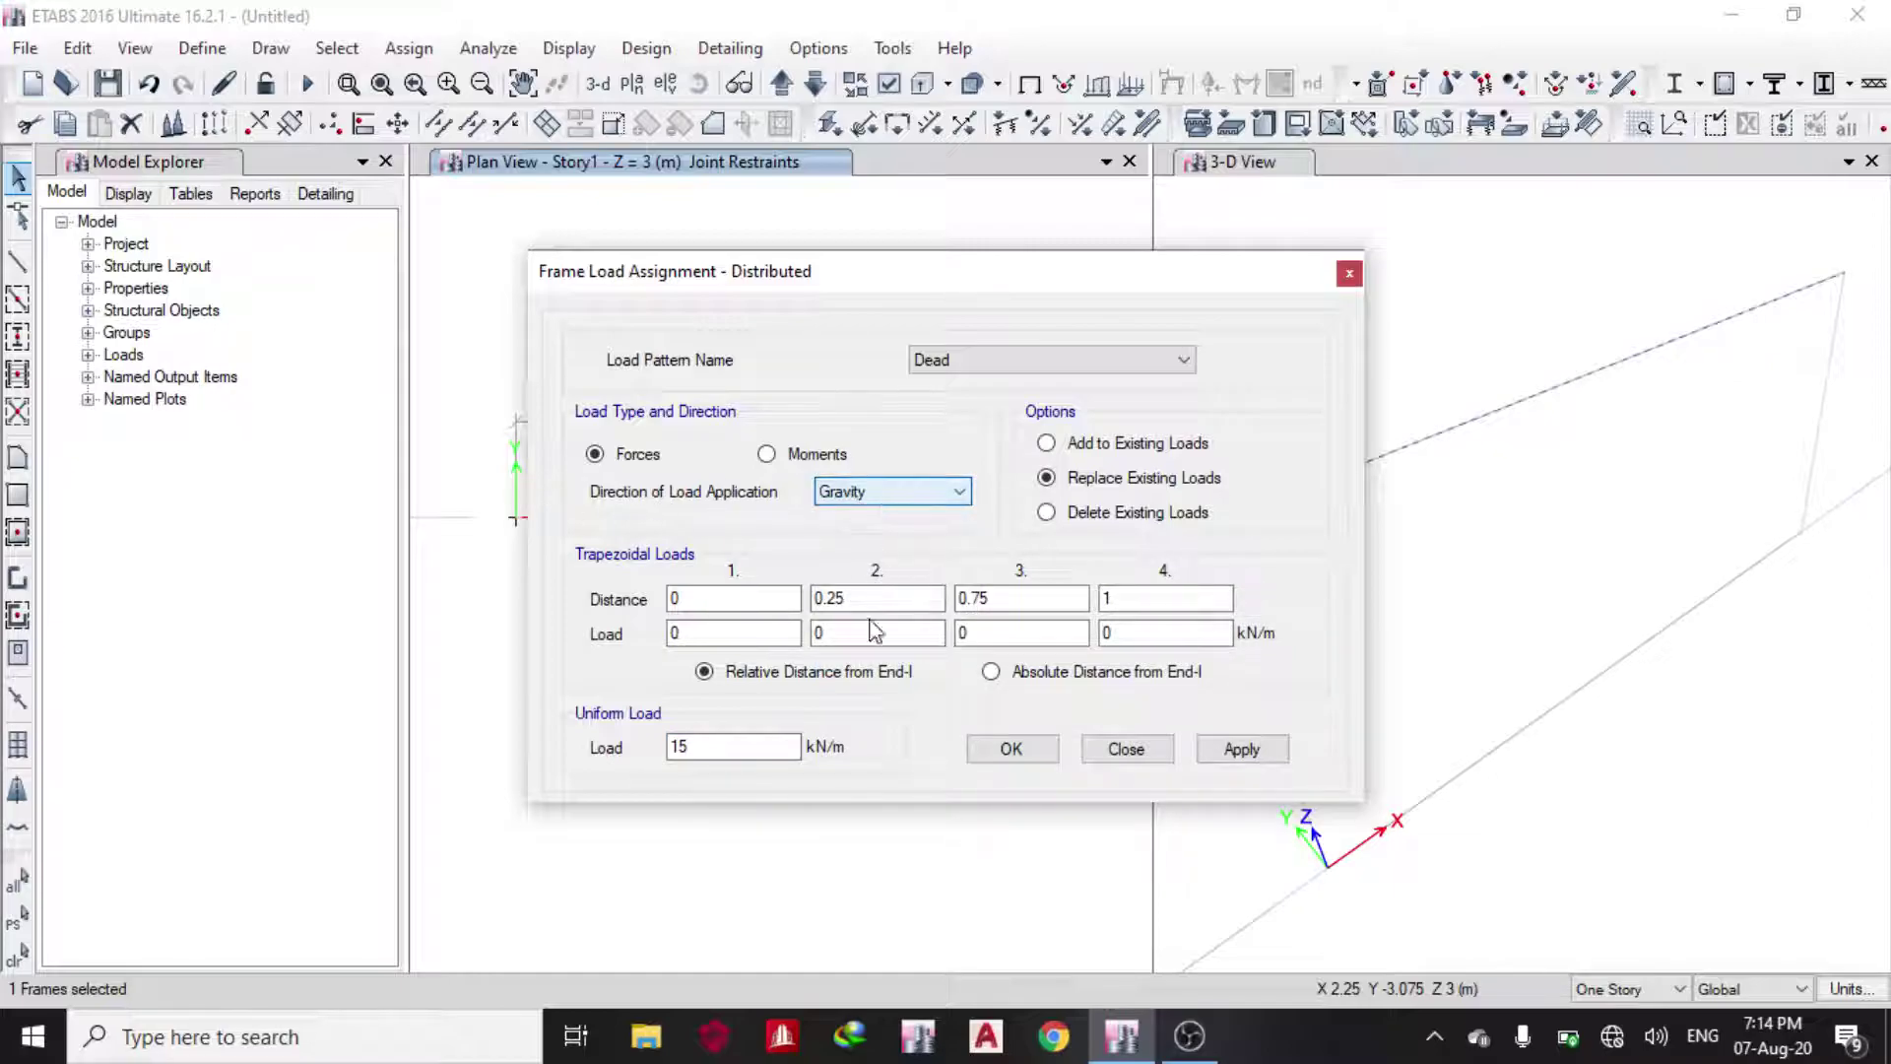
click(679, 748)
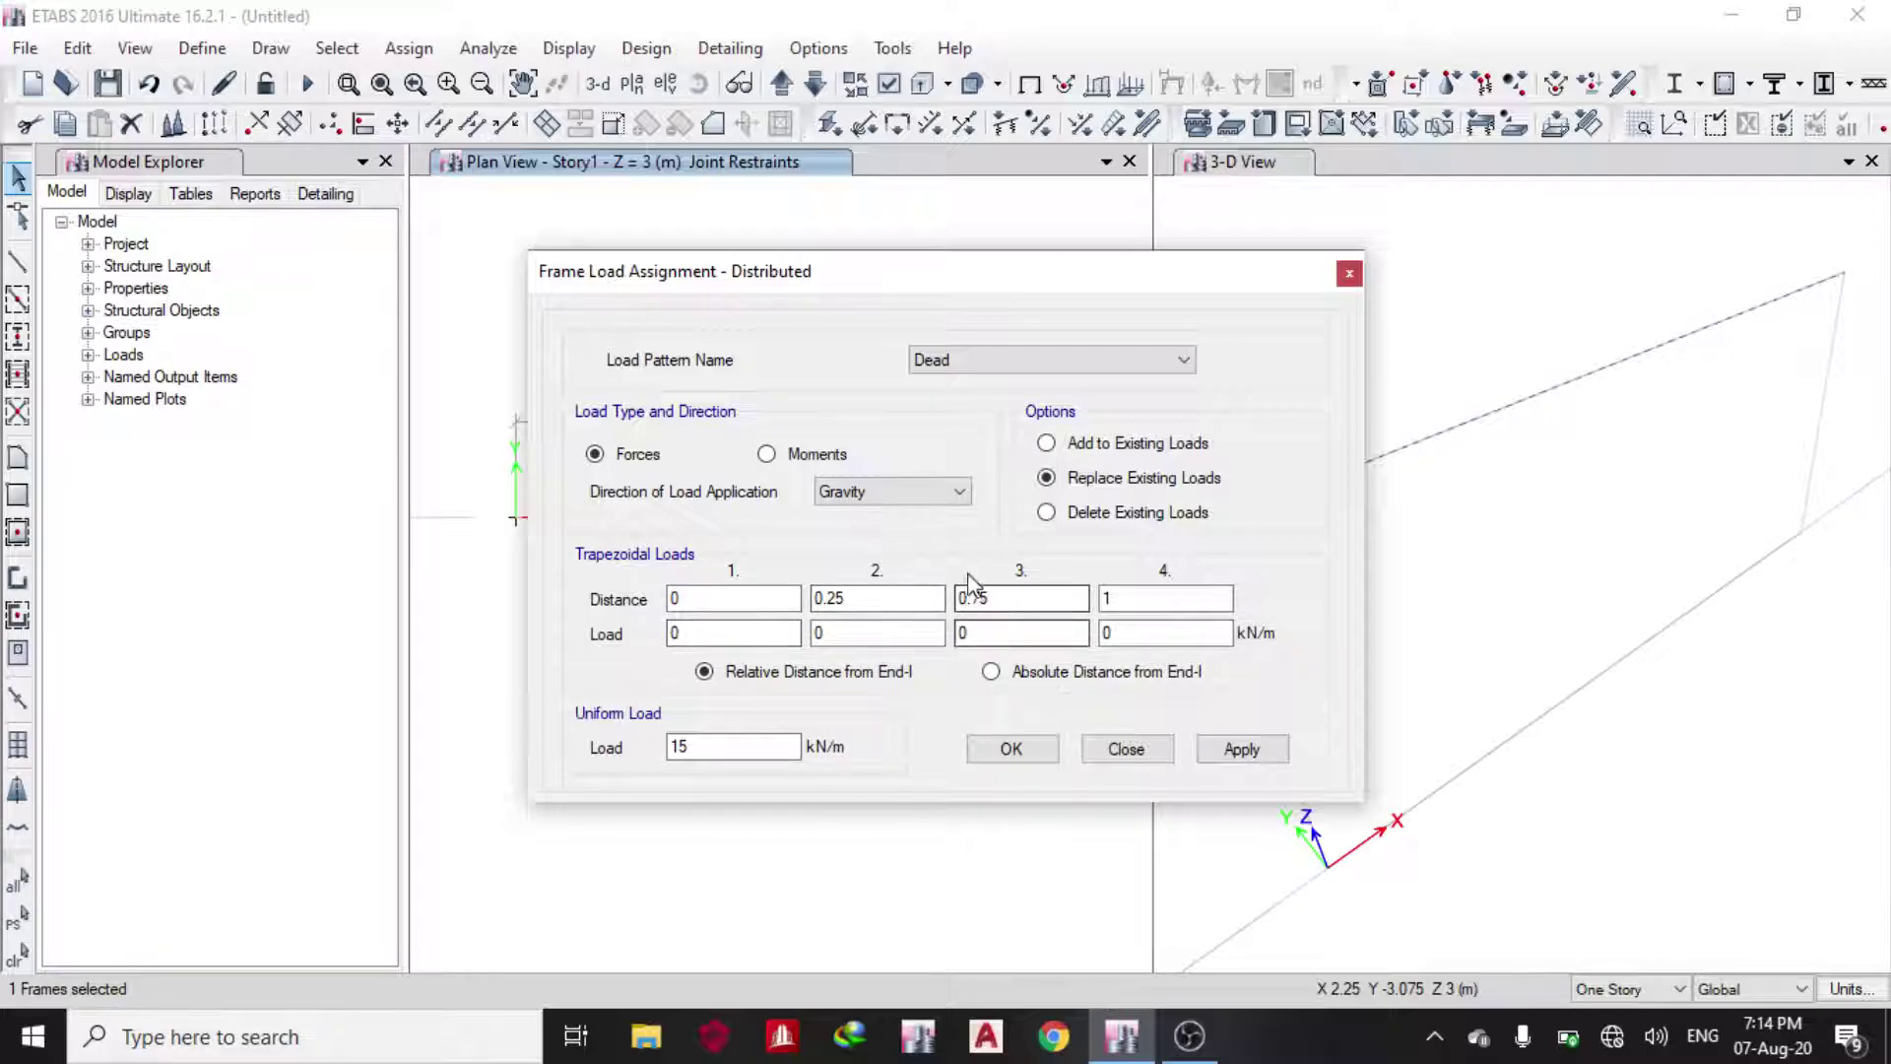
click(1233, 751)
- Reselect the beam and assign it a 35 kN/m uniform load in the Live pattern
click(1014, 750)
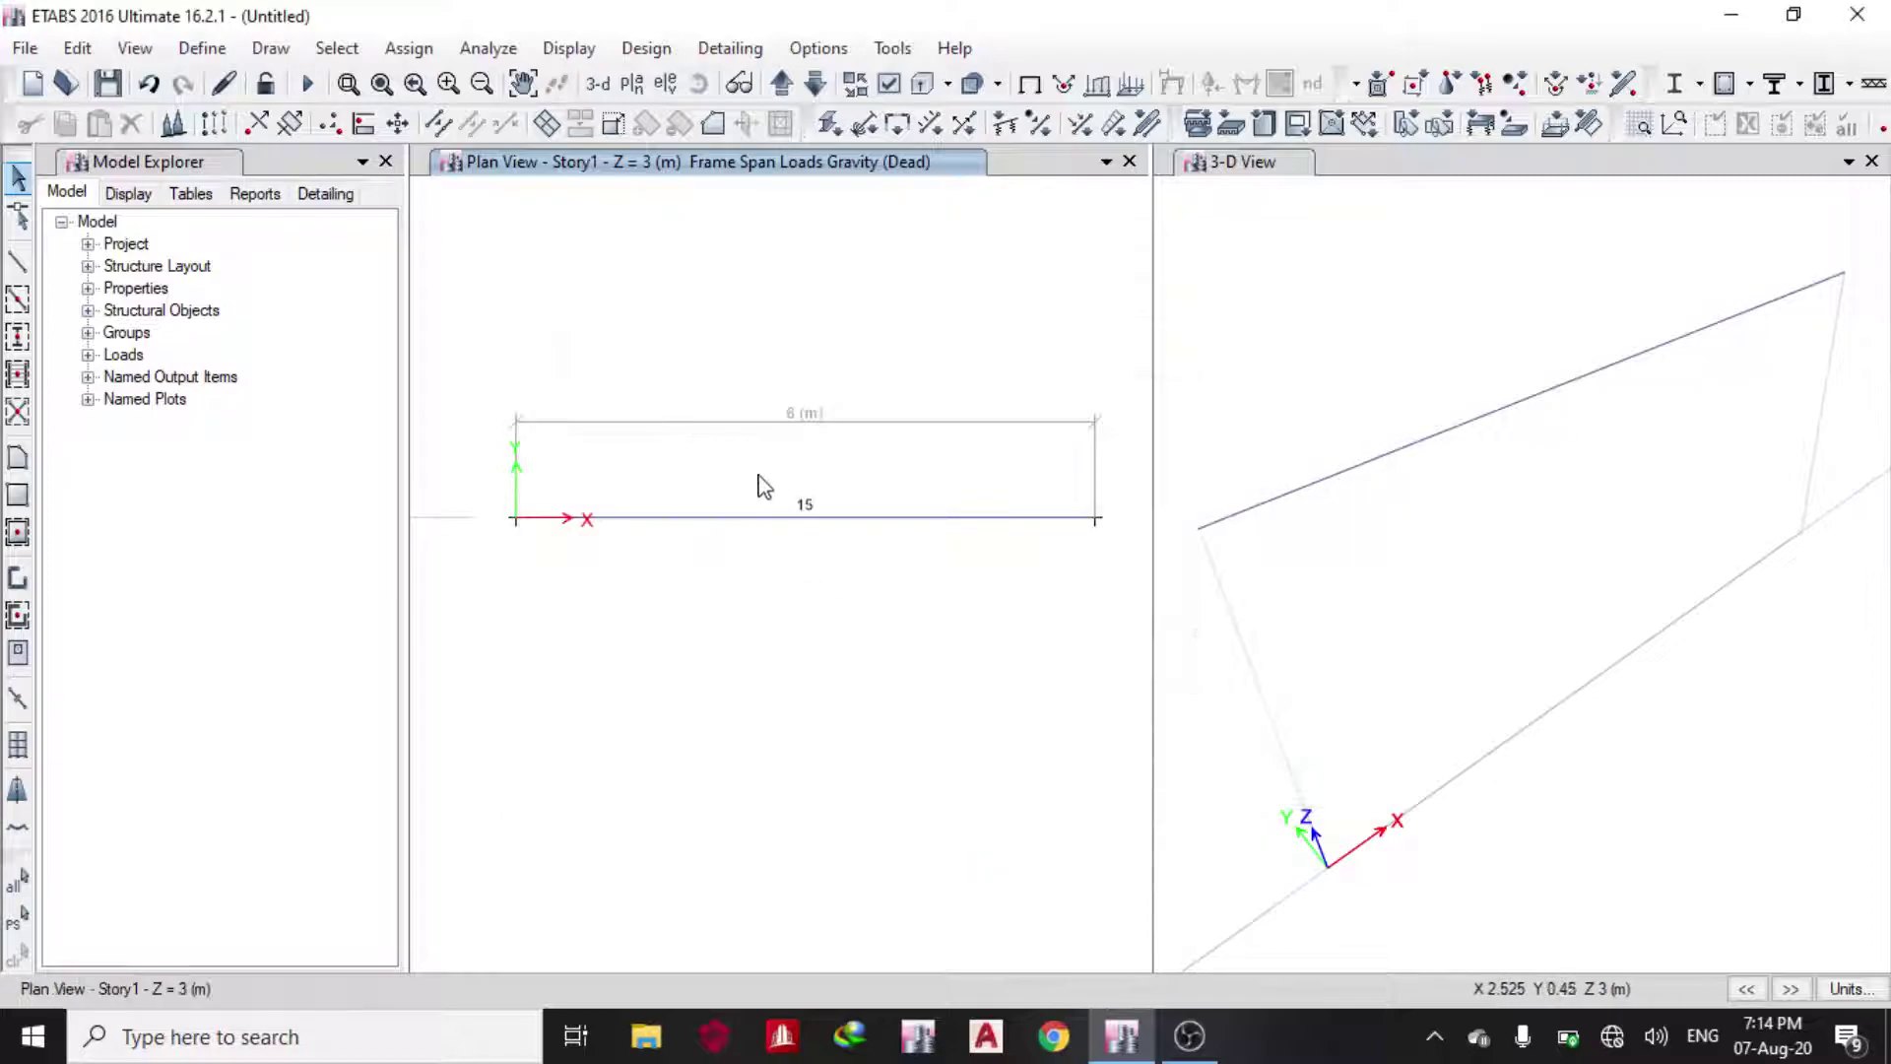
click(789, 519)
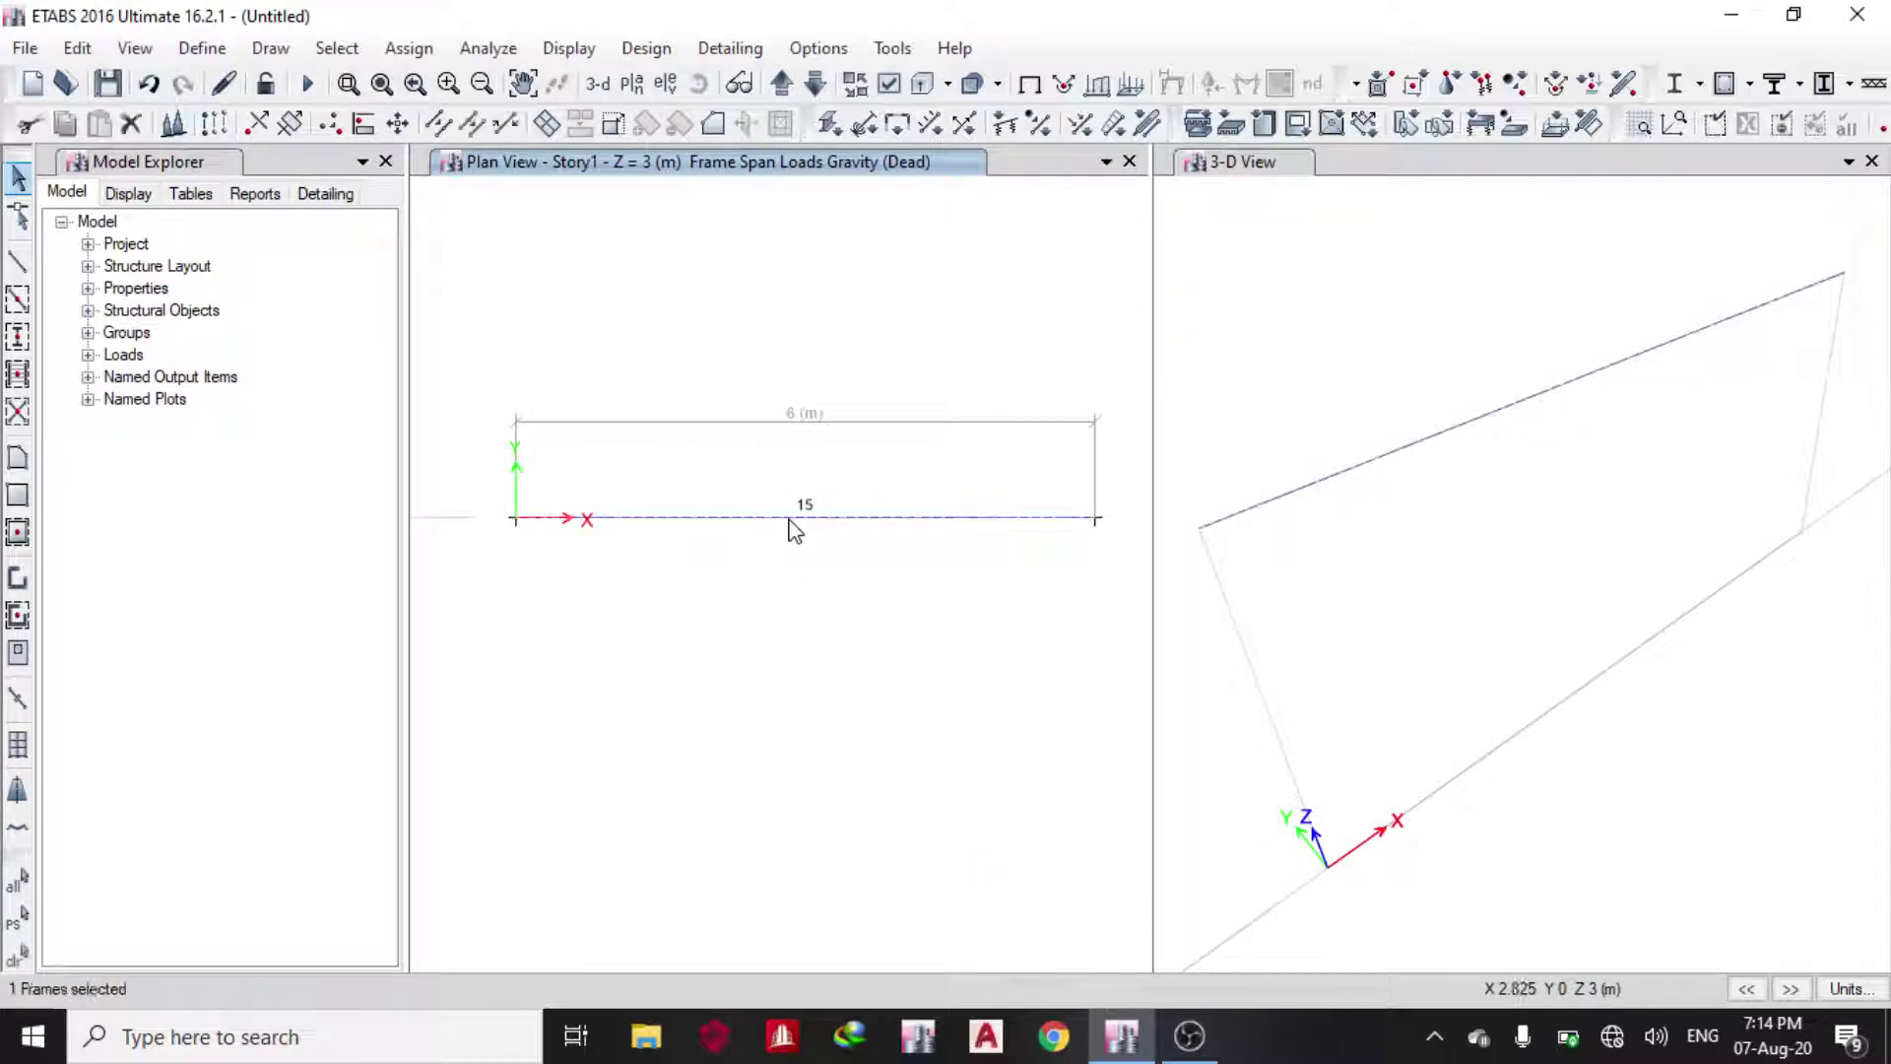
click(409, 47)
mouse_move(586, 312)
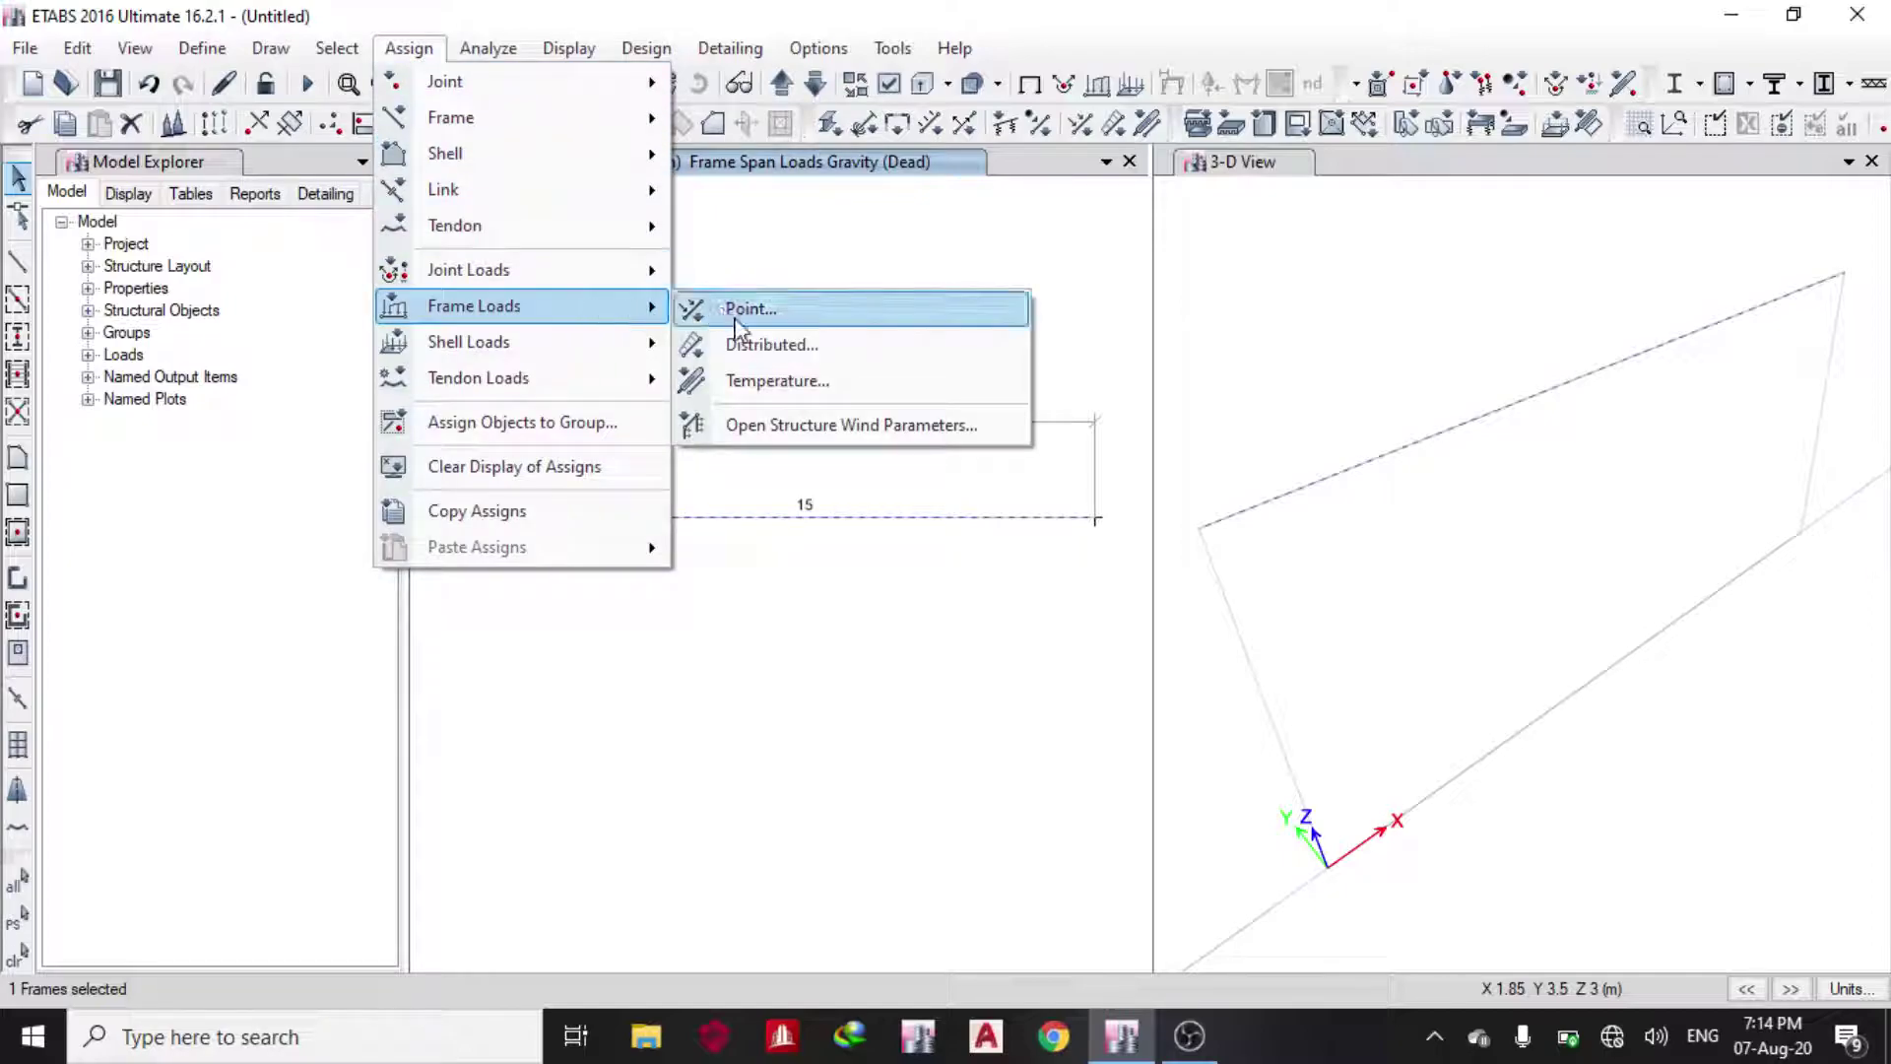
click(763, 344)
click(1102, 364)
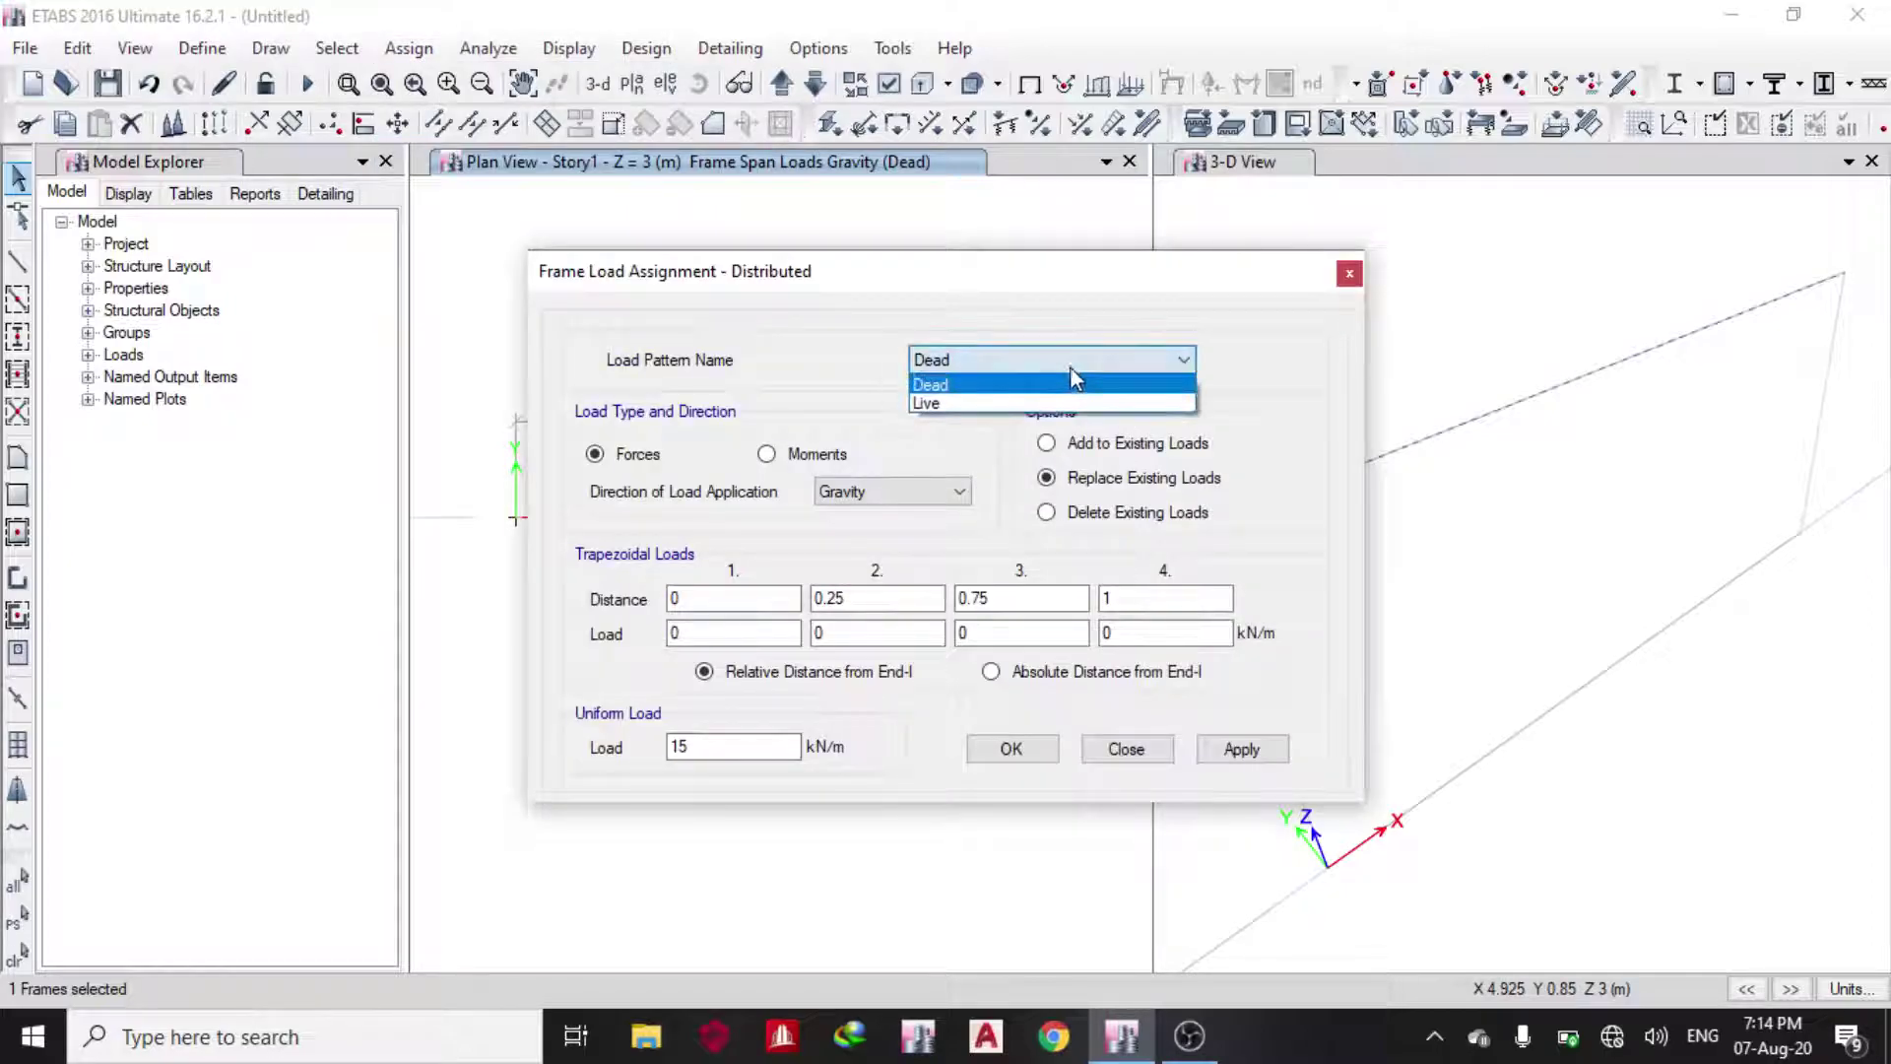
click(1032, 398)
drag(709, 750, 642, 762)
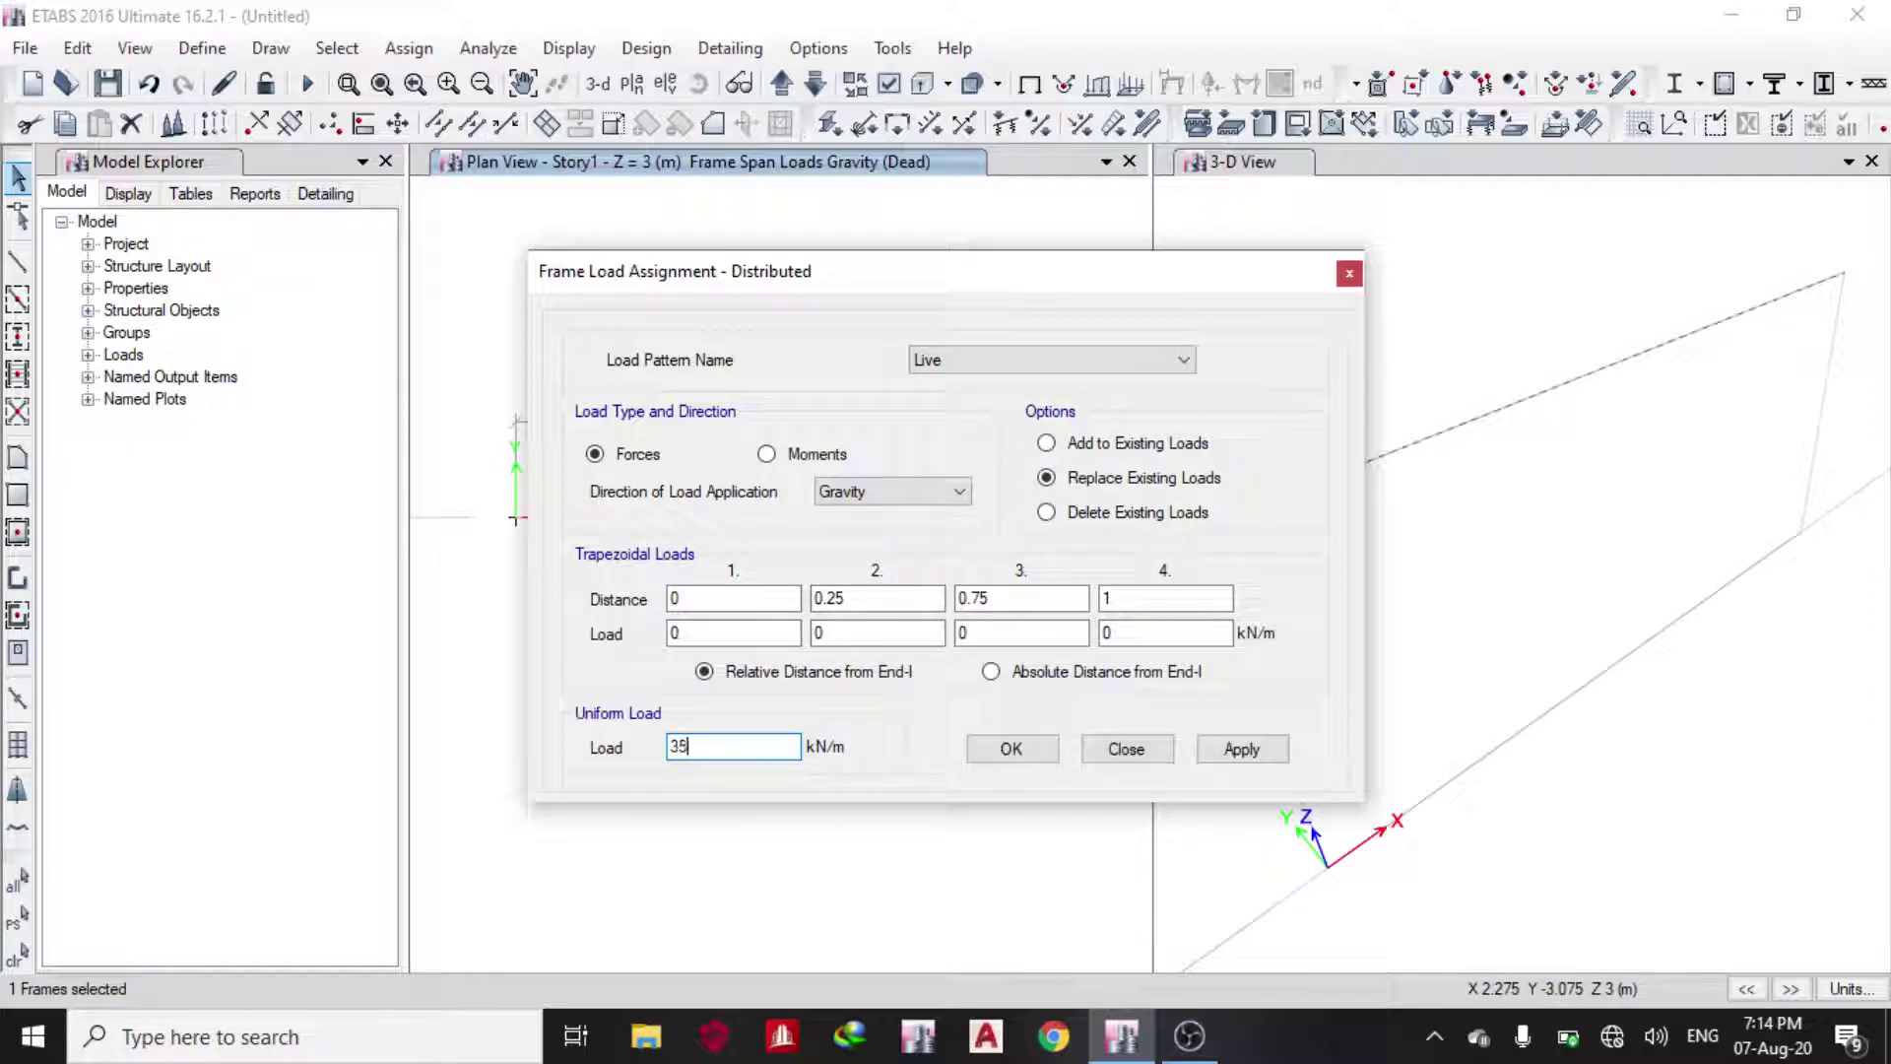
click(1231, 750)
click(981, 759)
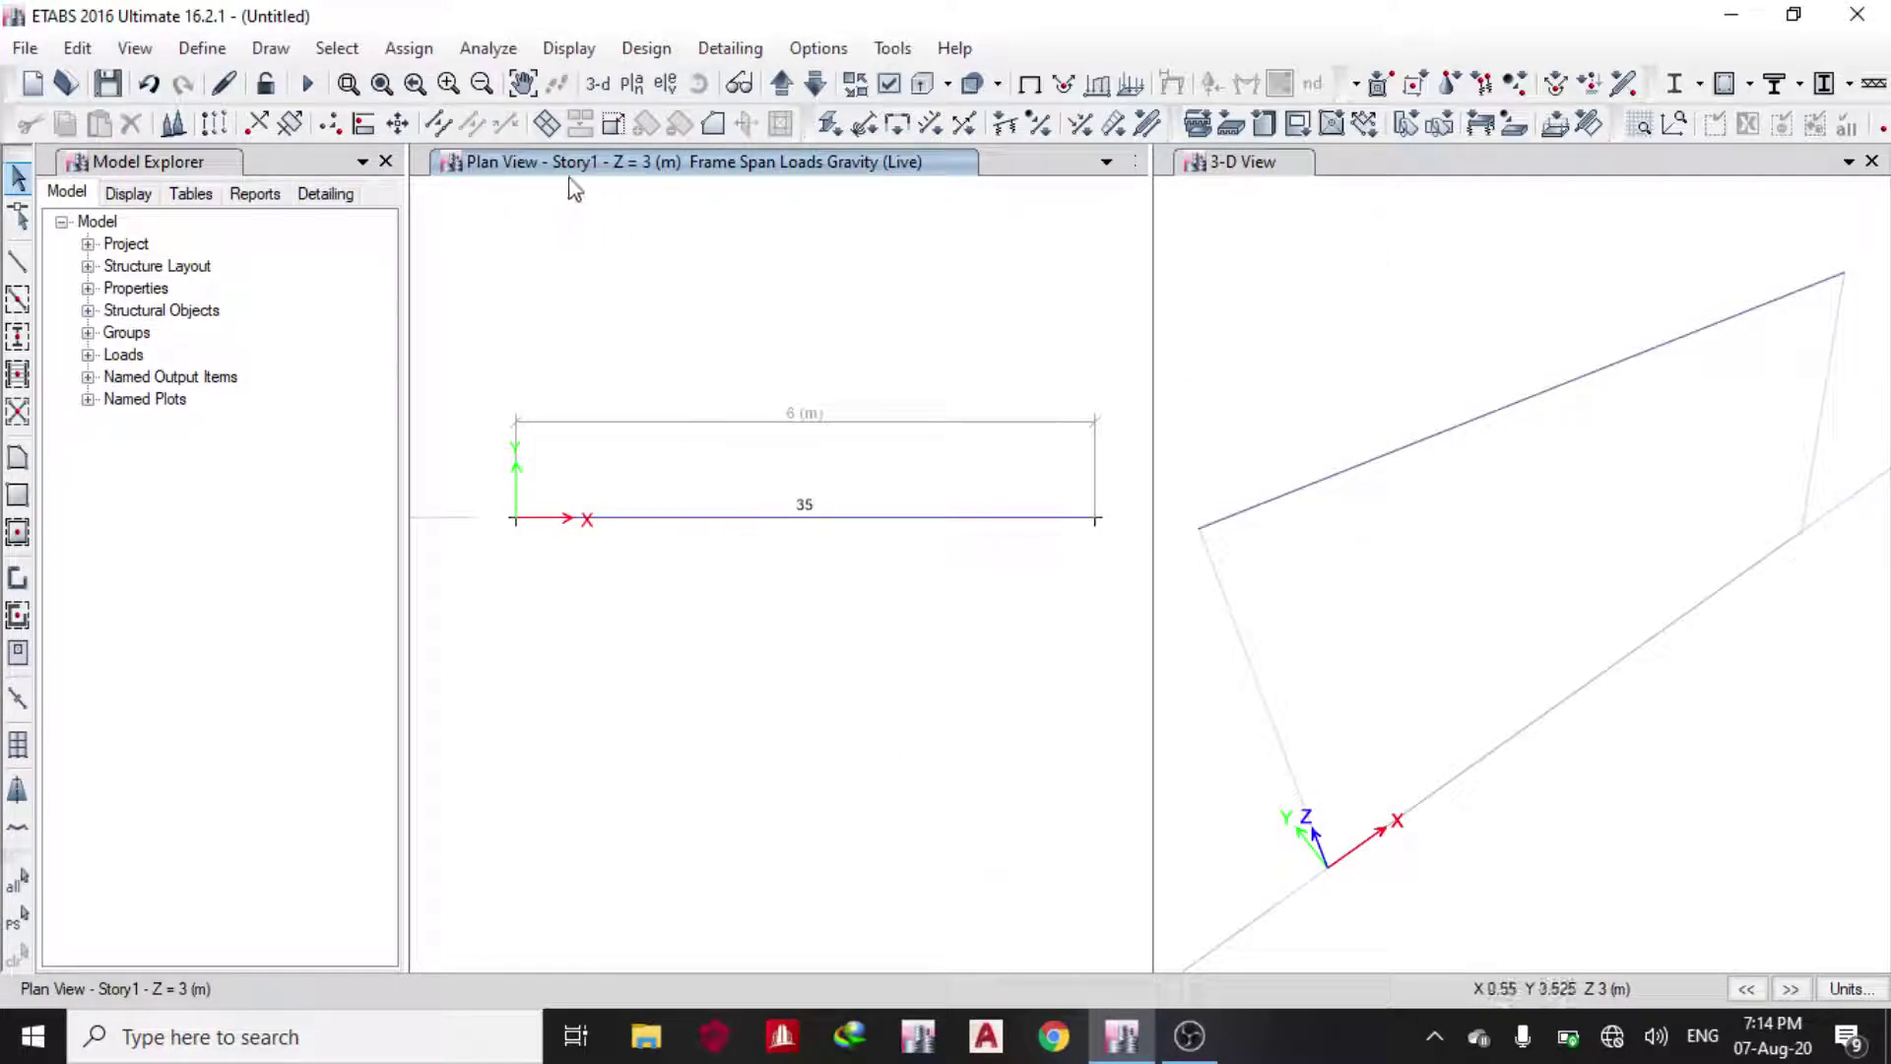
- Review the load cases, then generate default Concrete Frame Design load combinations
click(204, 49)
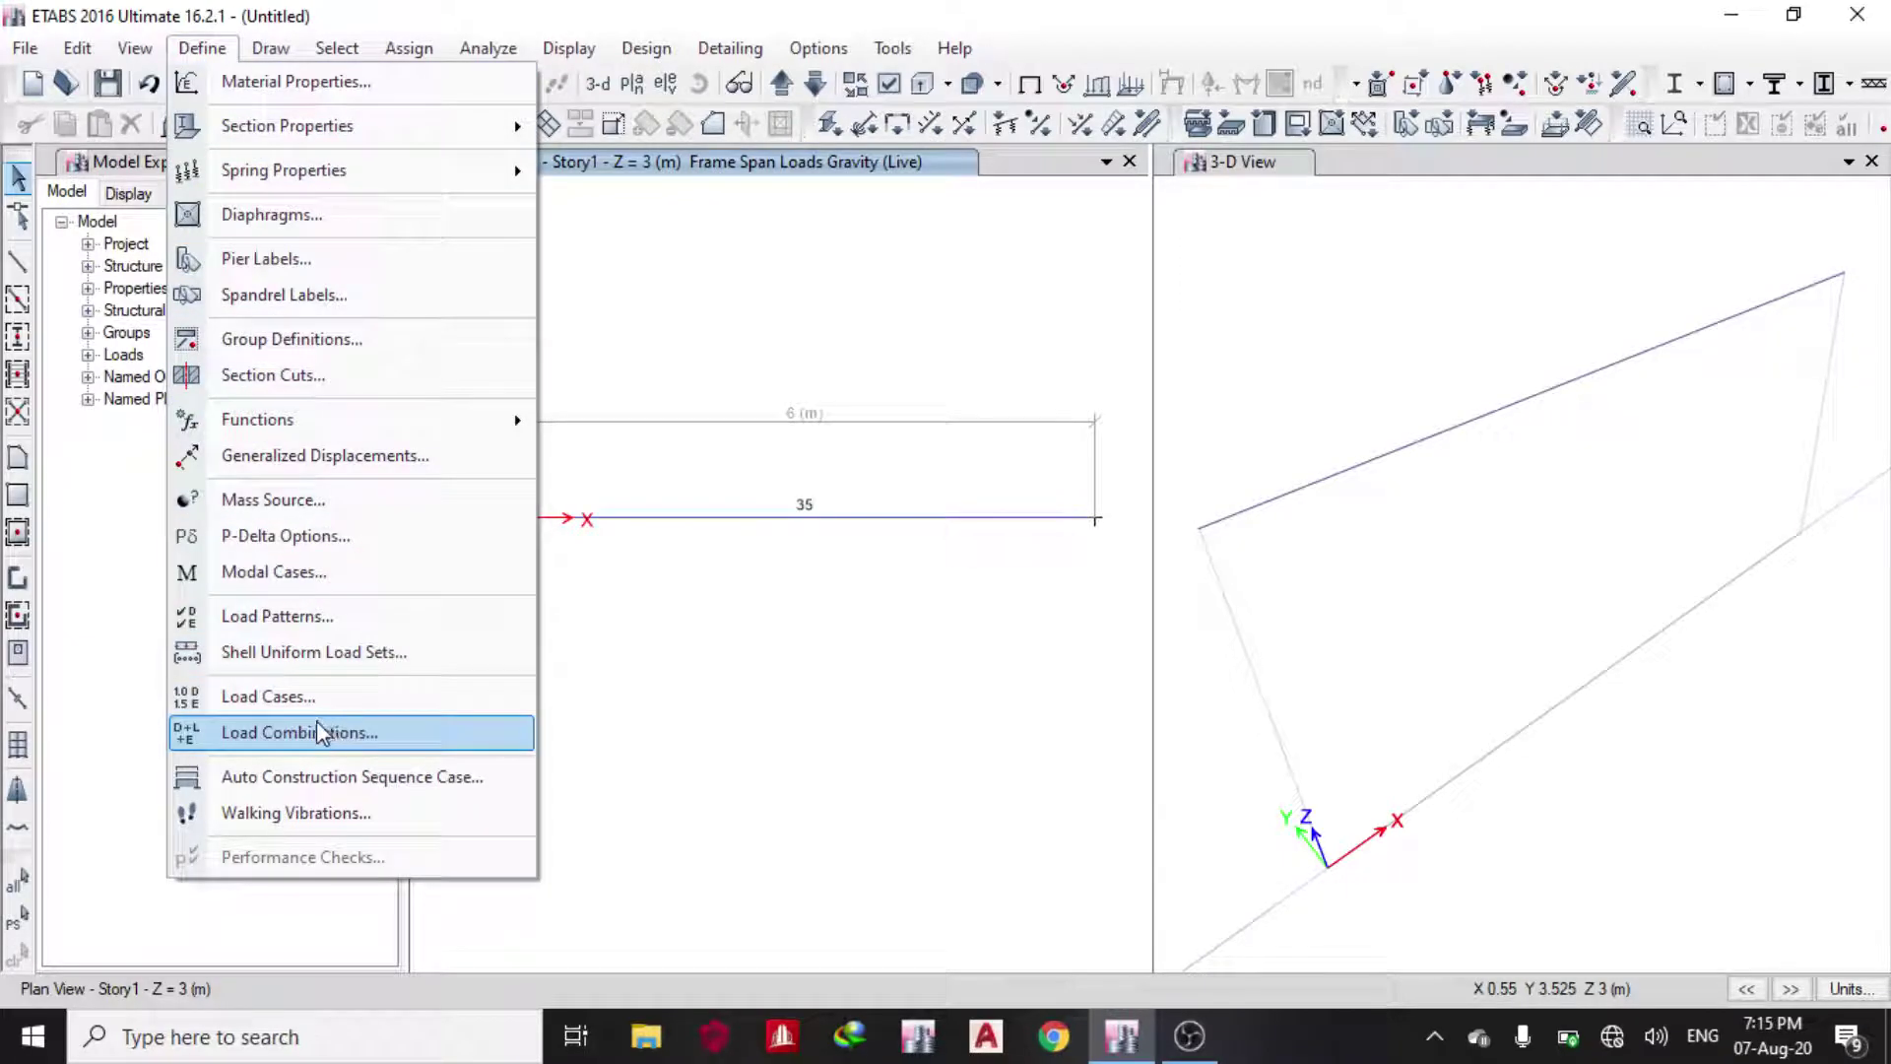
click(291, 696)
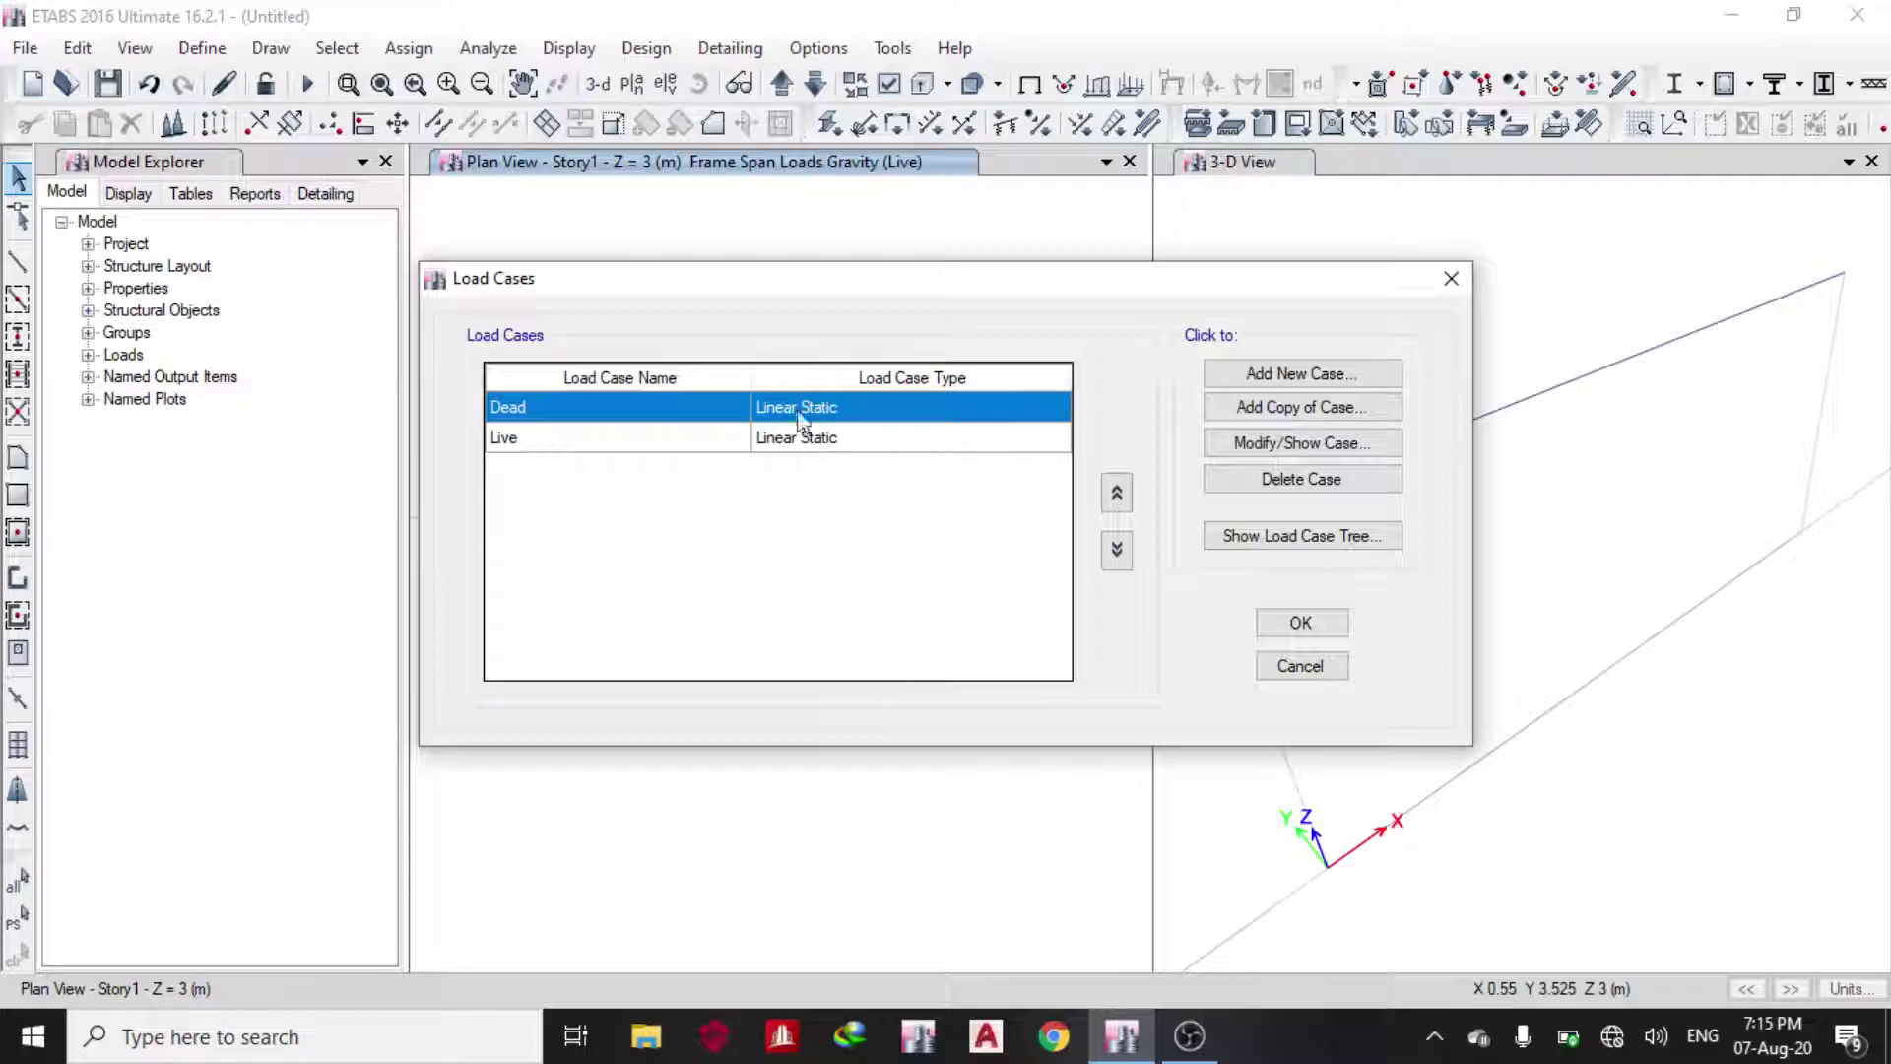
click(1450, 277)
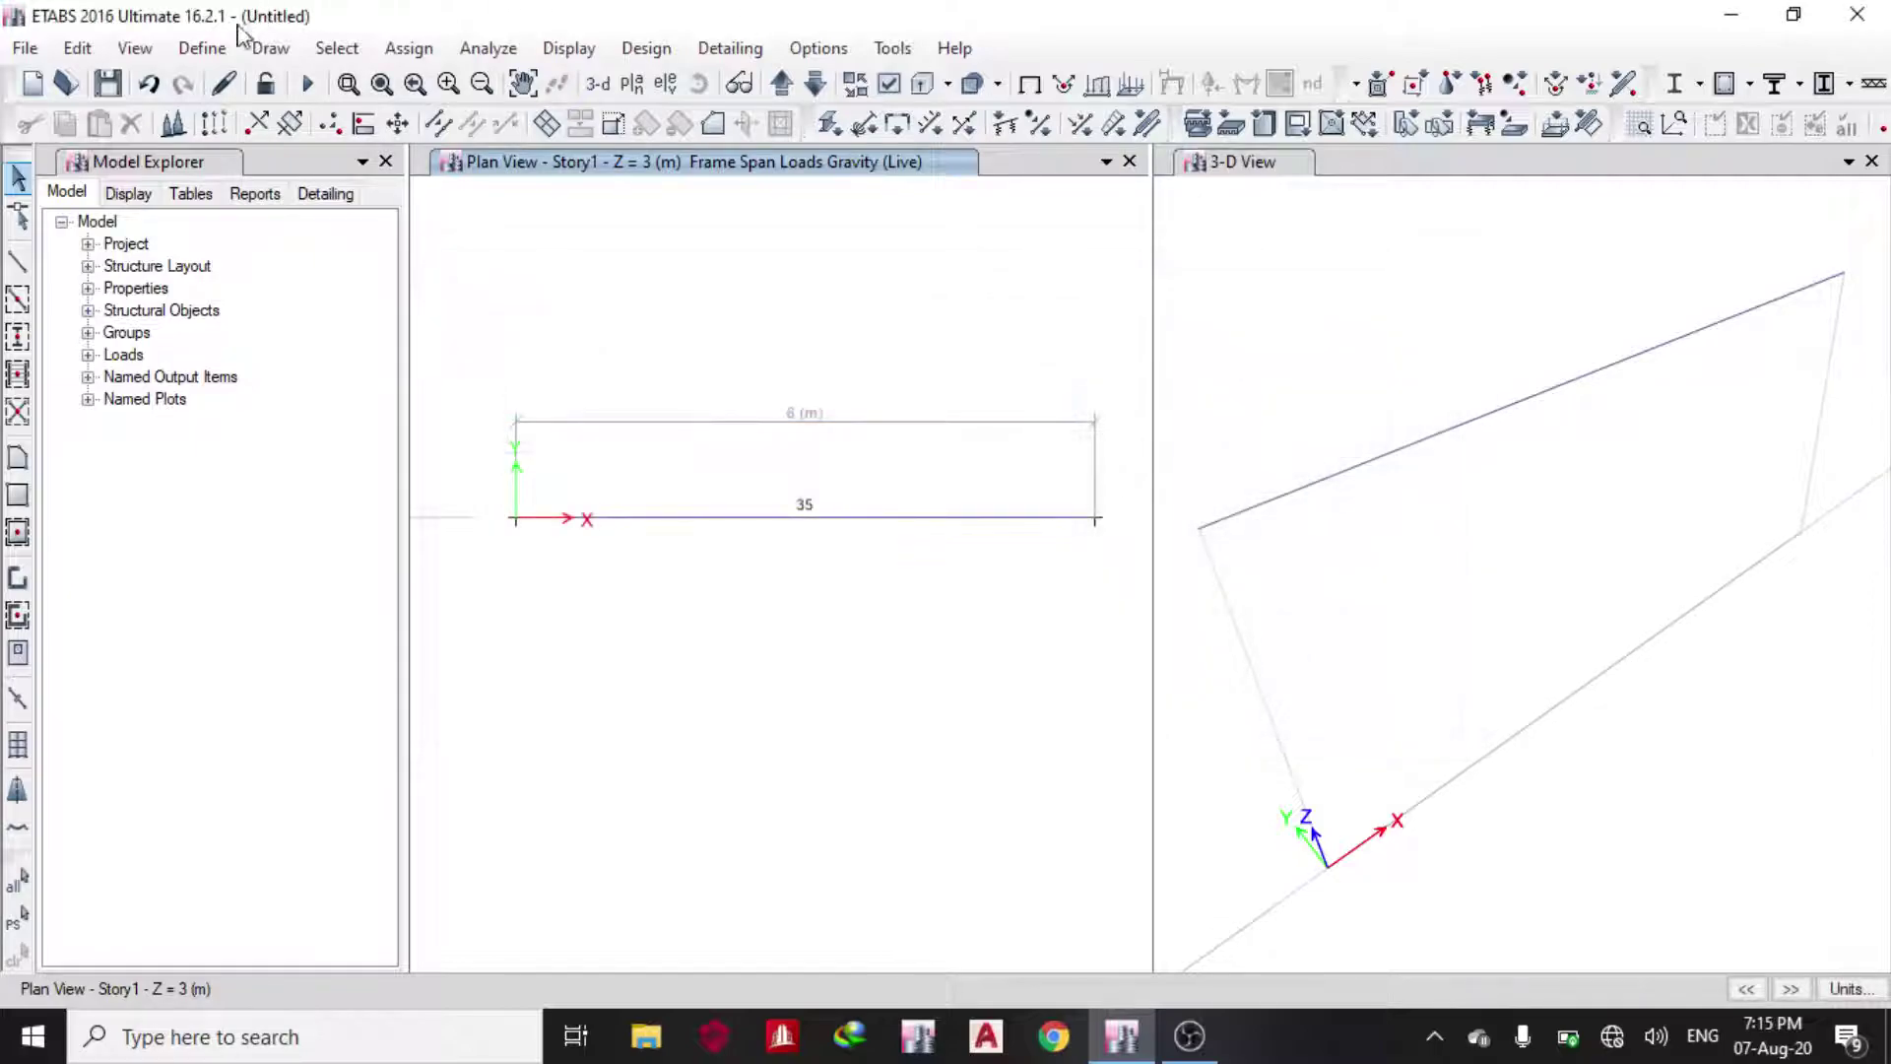
click(204, 48)
click(264, 722)
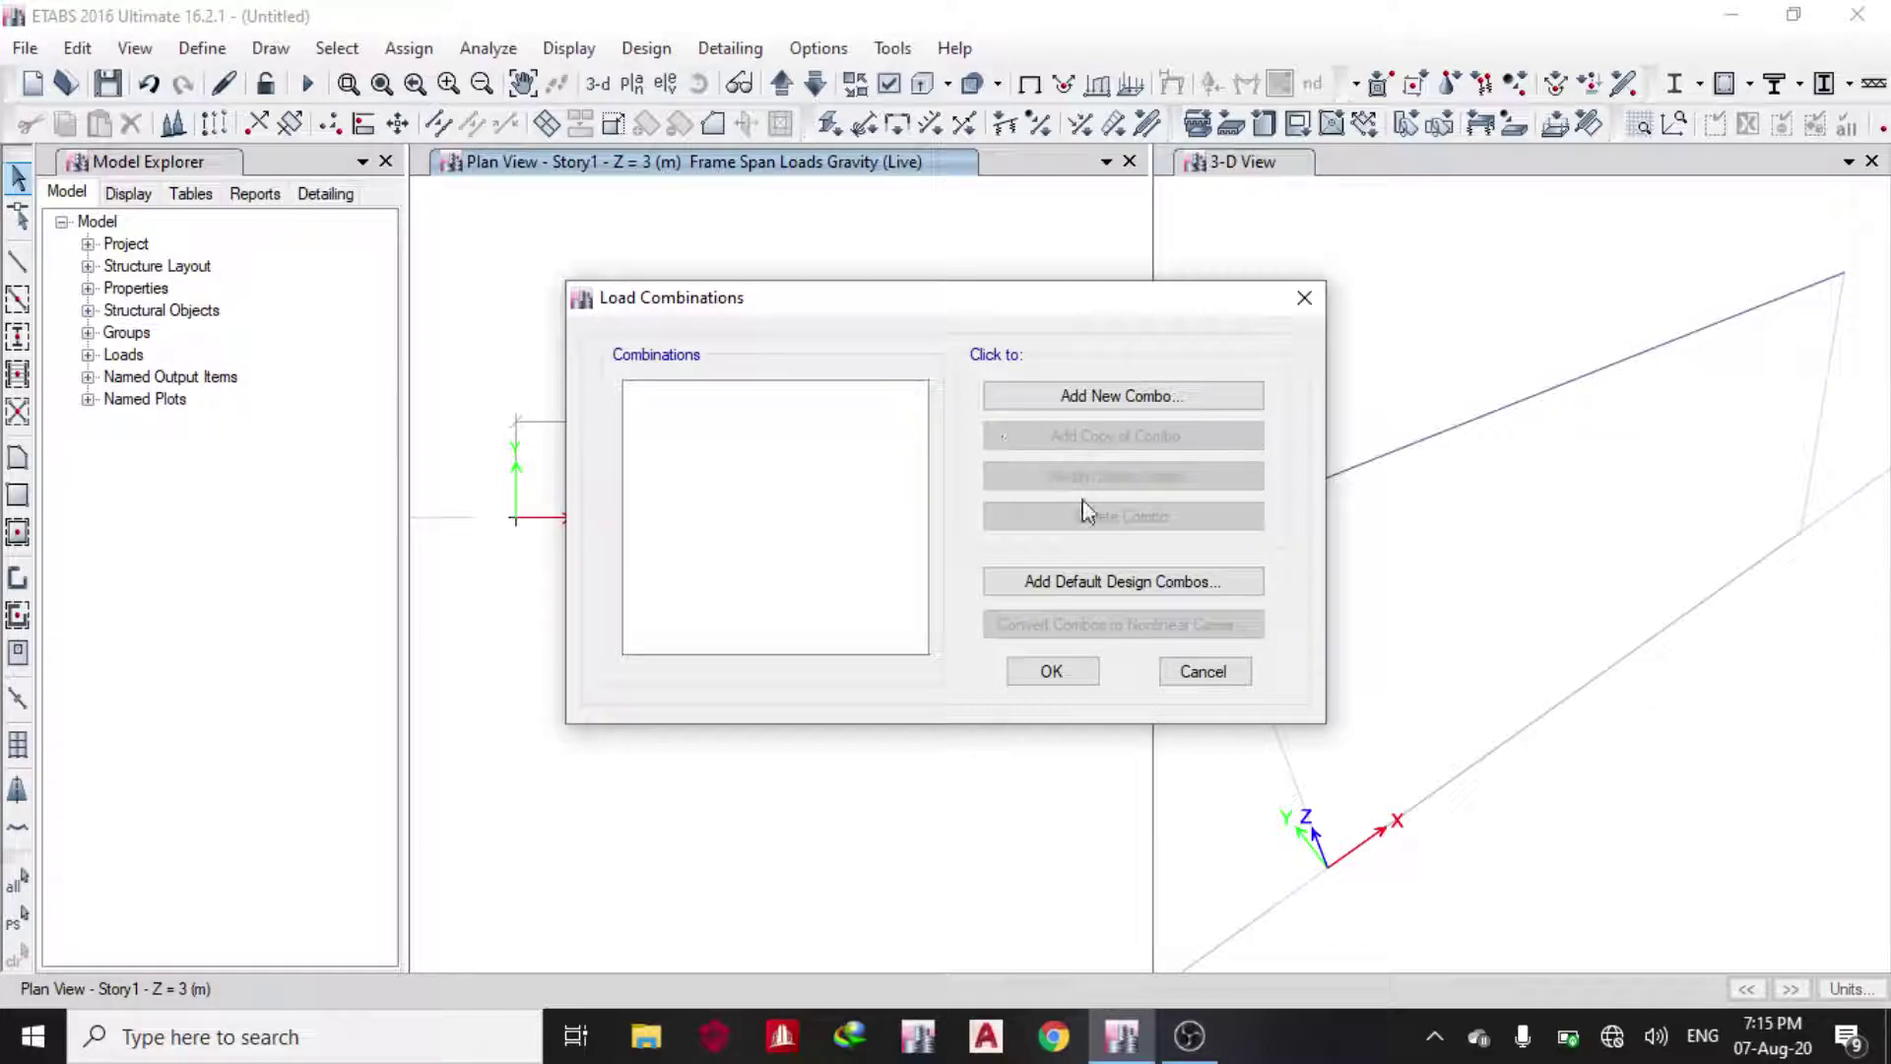
click(1123, 584)
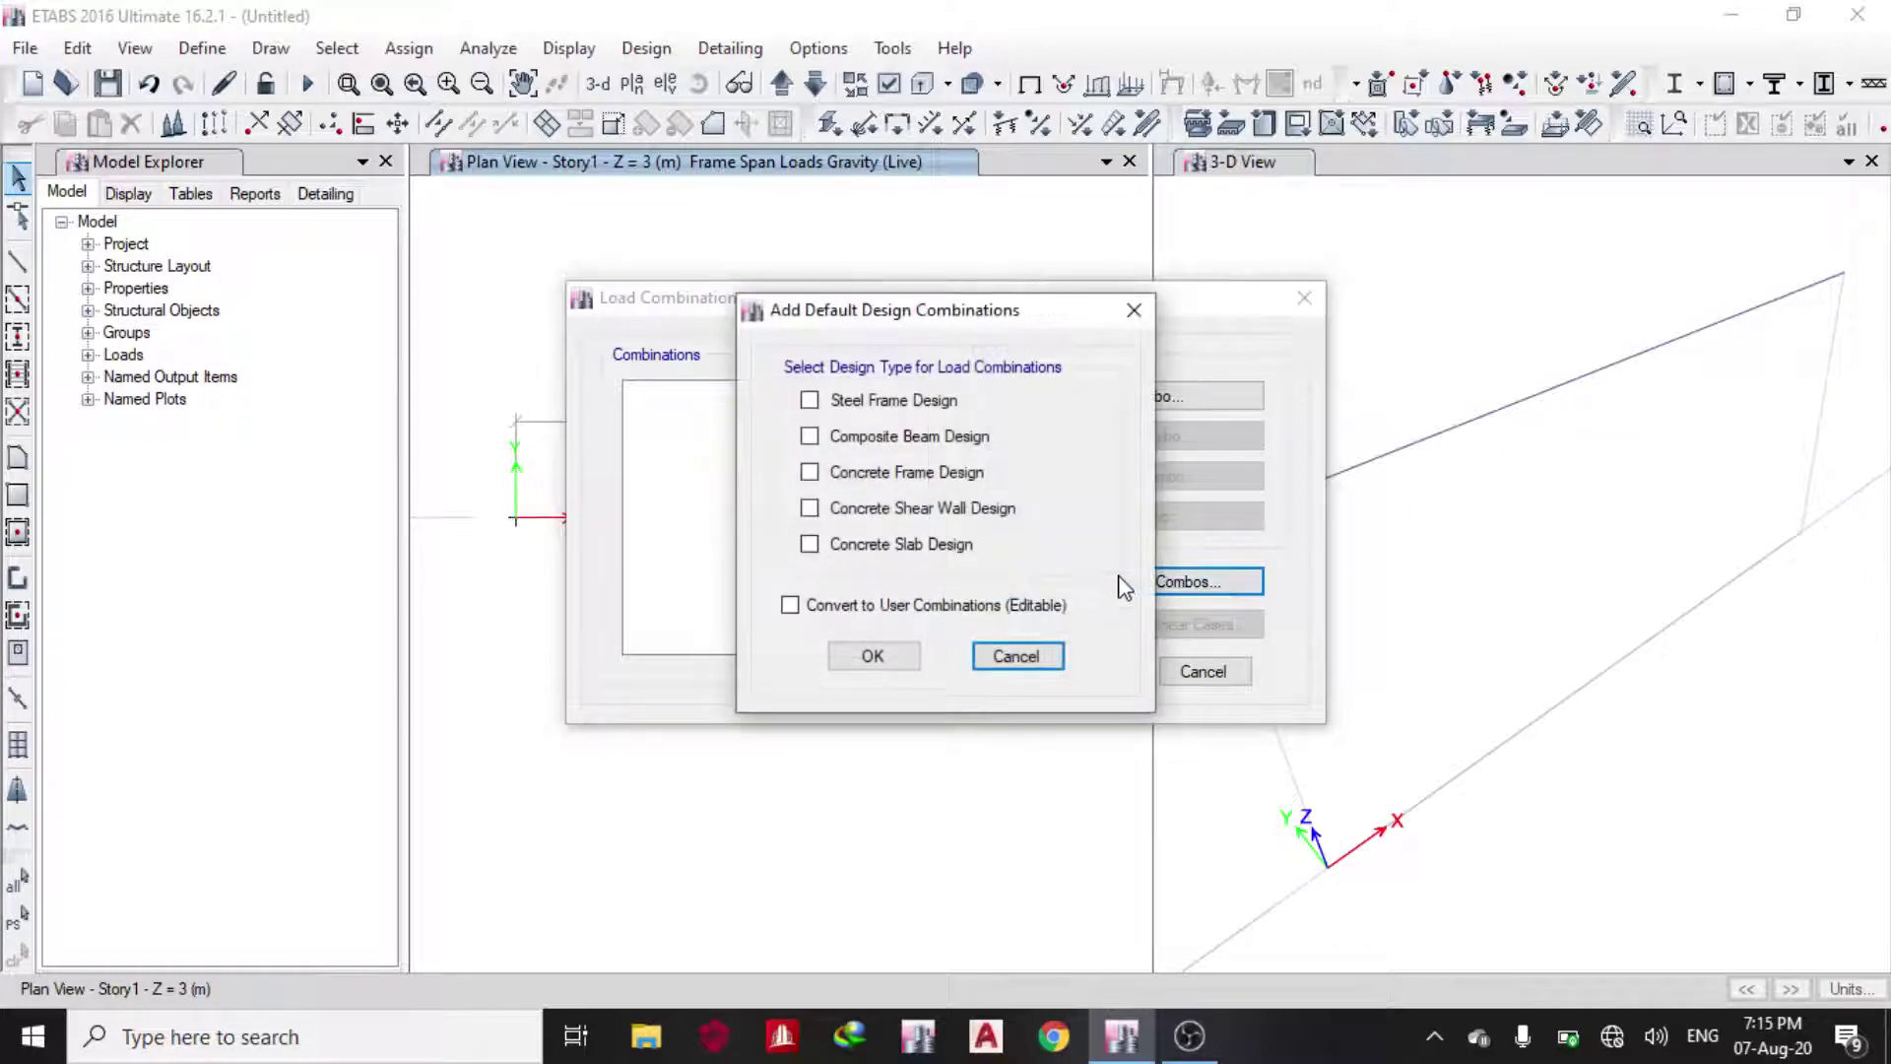
click(897, 485)
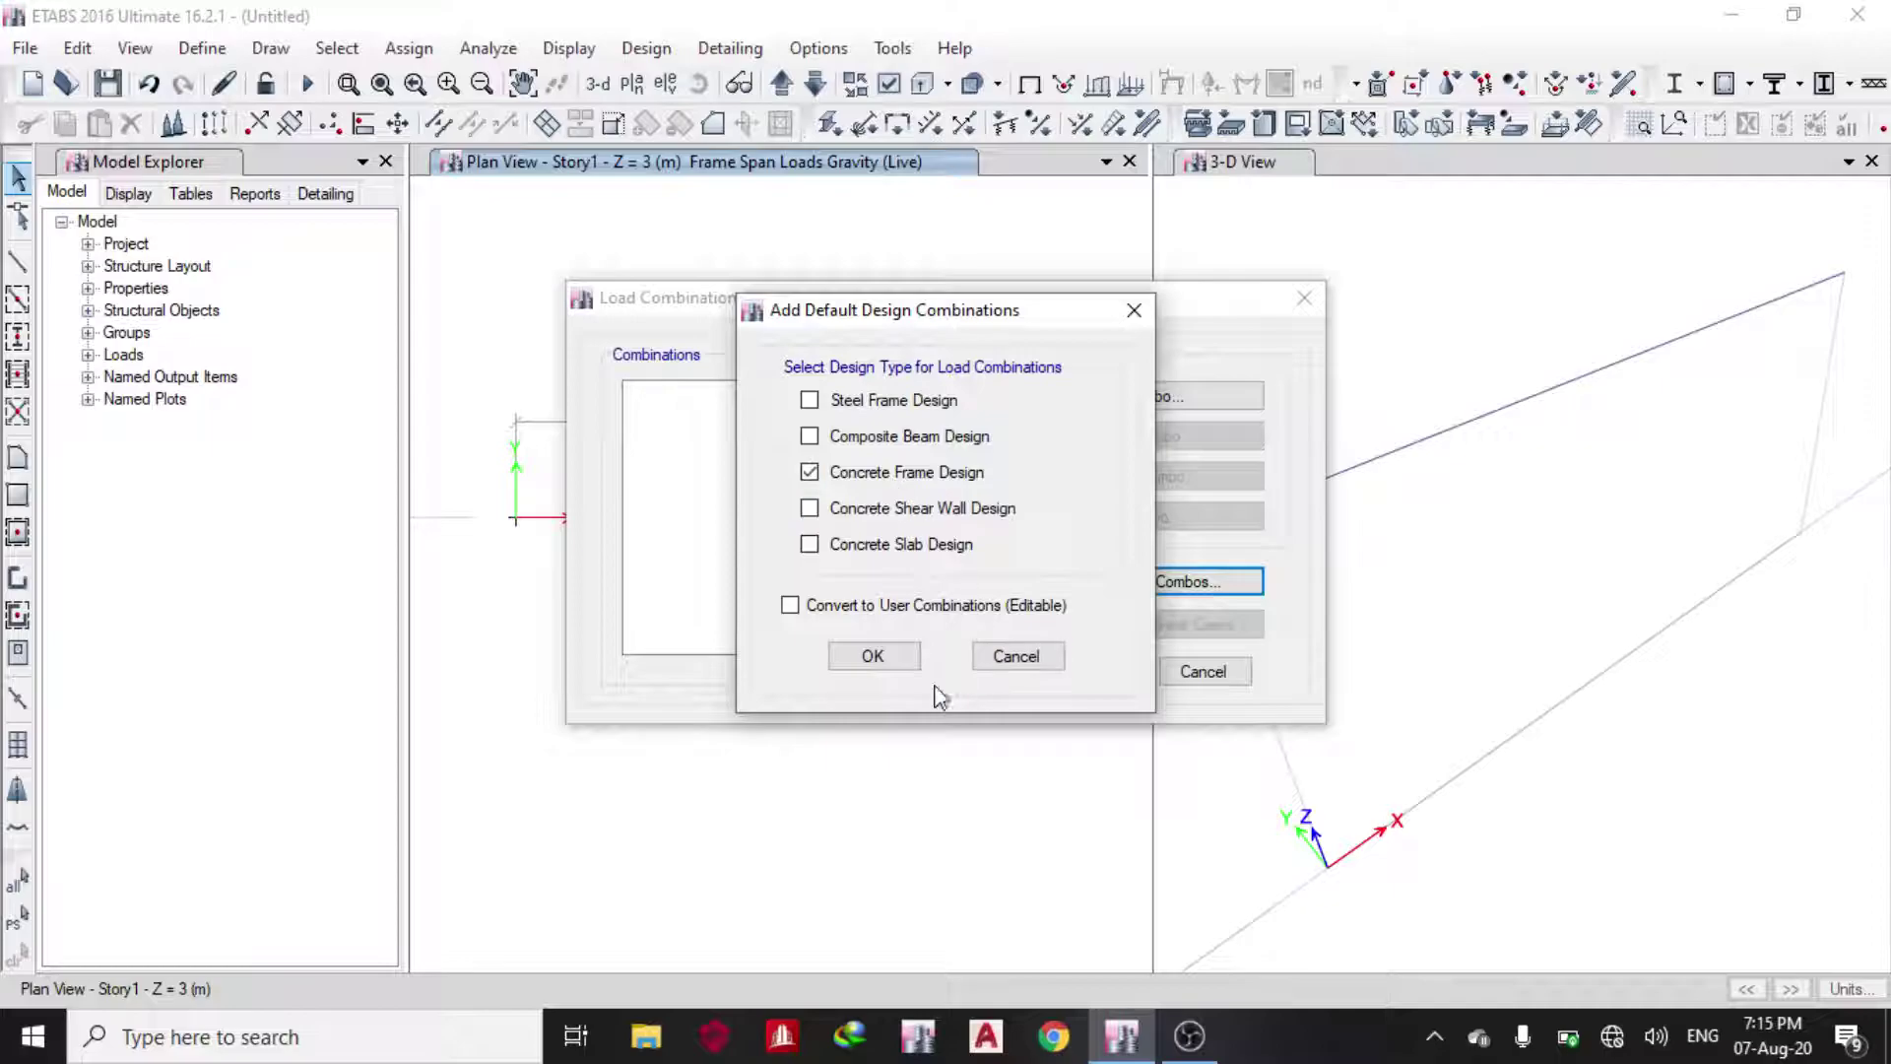
click(857, 658)
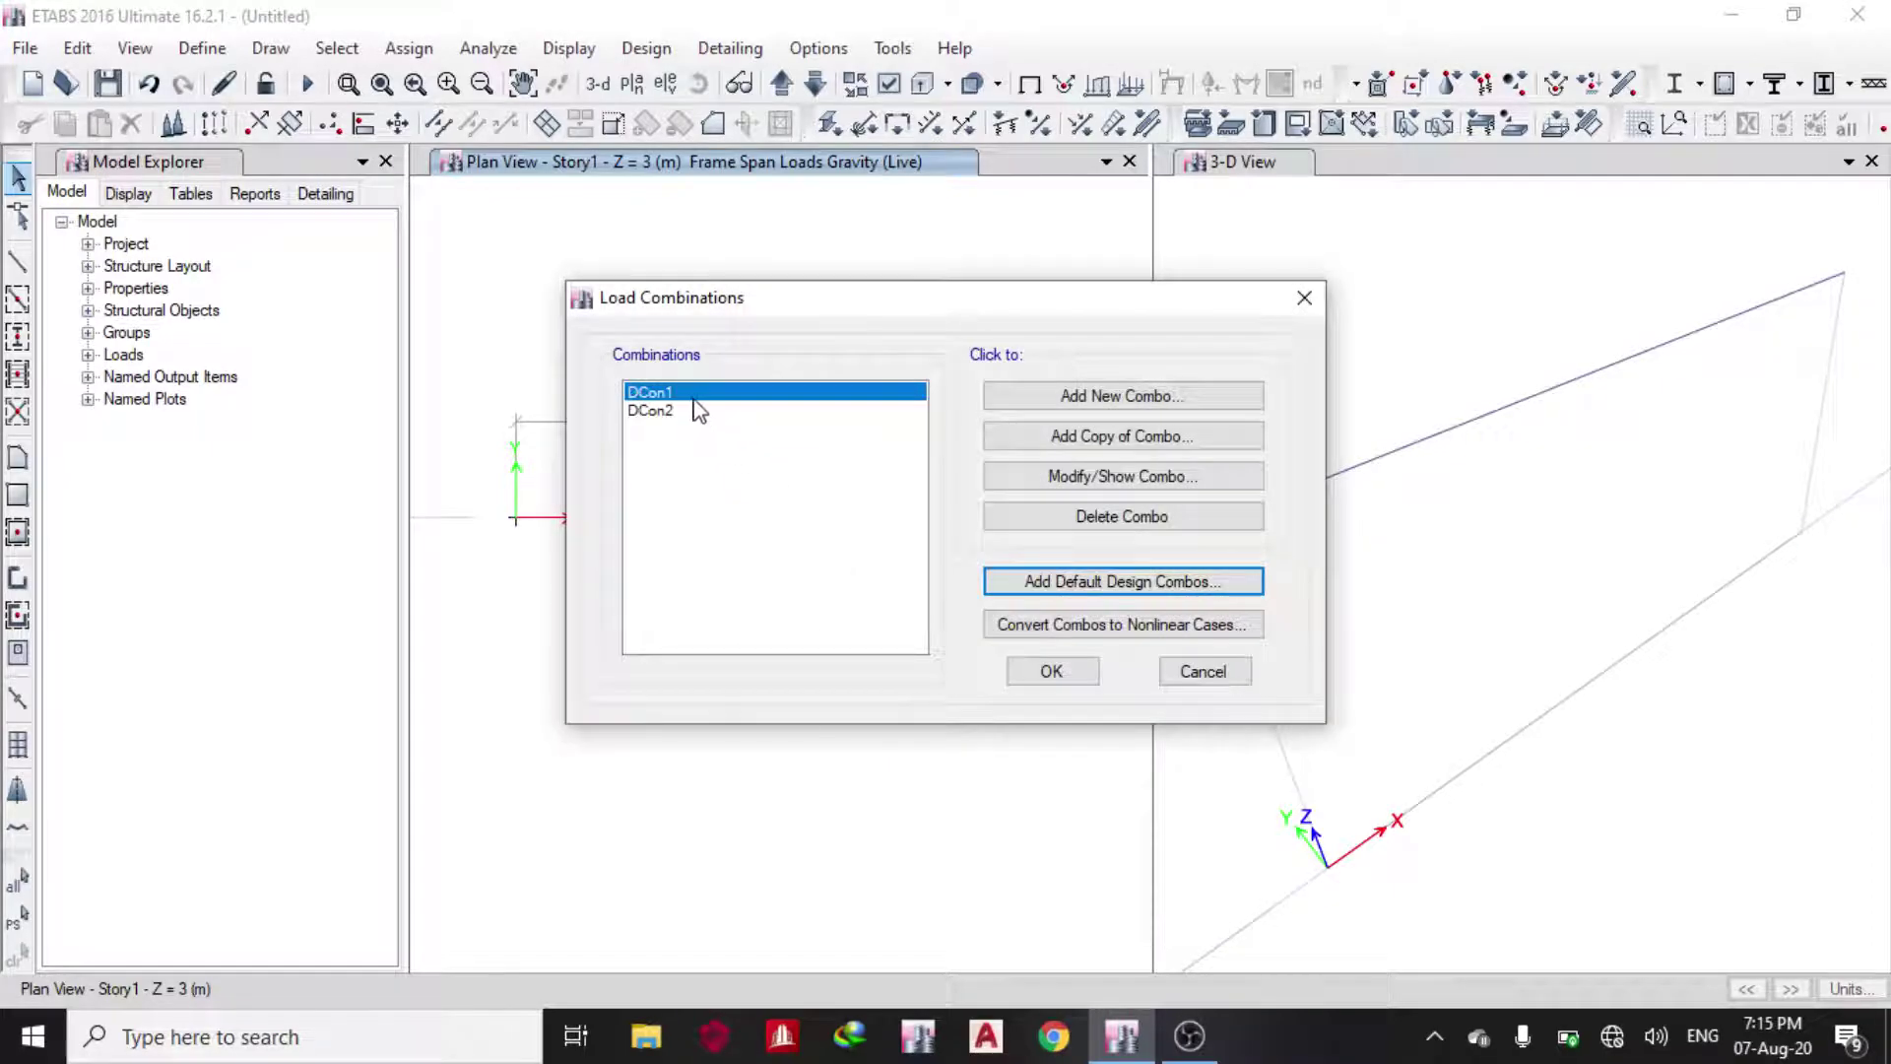
- Check DCon1 (1.35 Dead) and DCon2 (1.35 Dead + 1.5 Live) factors and accept
click(1082, 479)
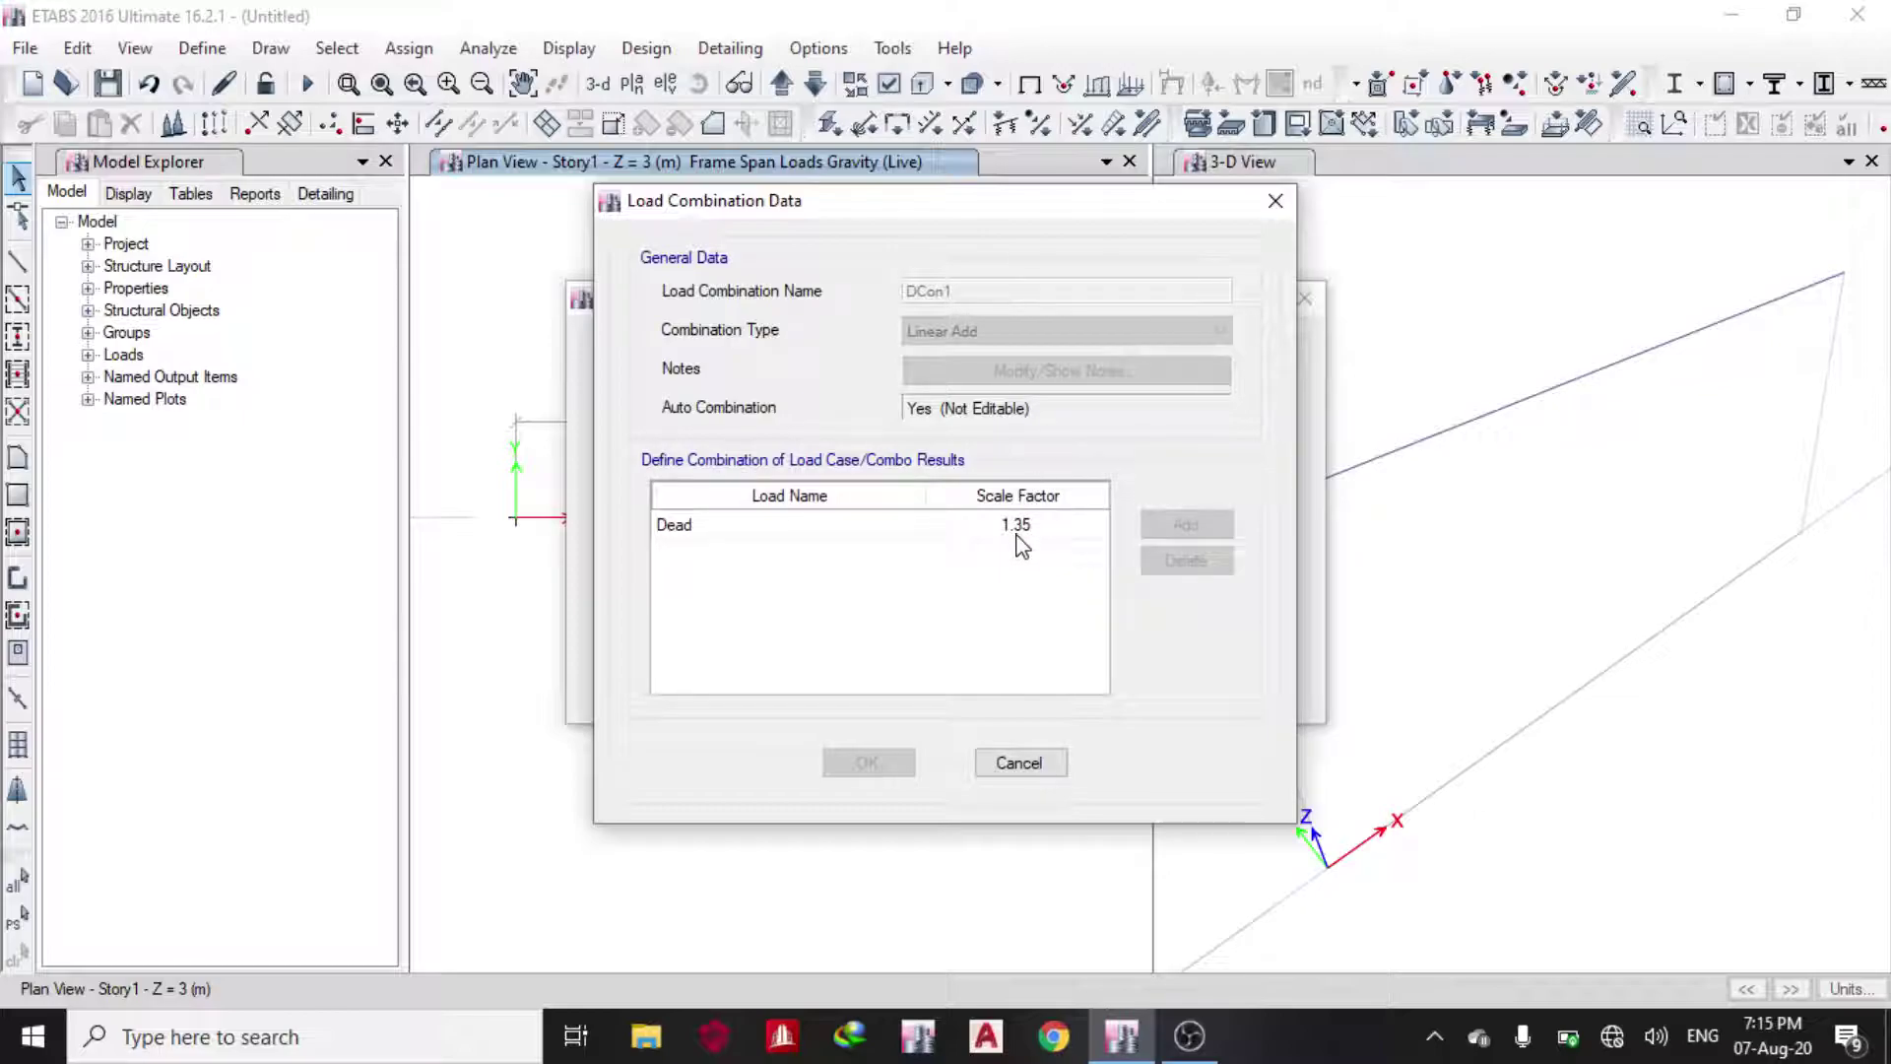
click(1276, 200)
click(650, 409)
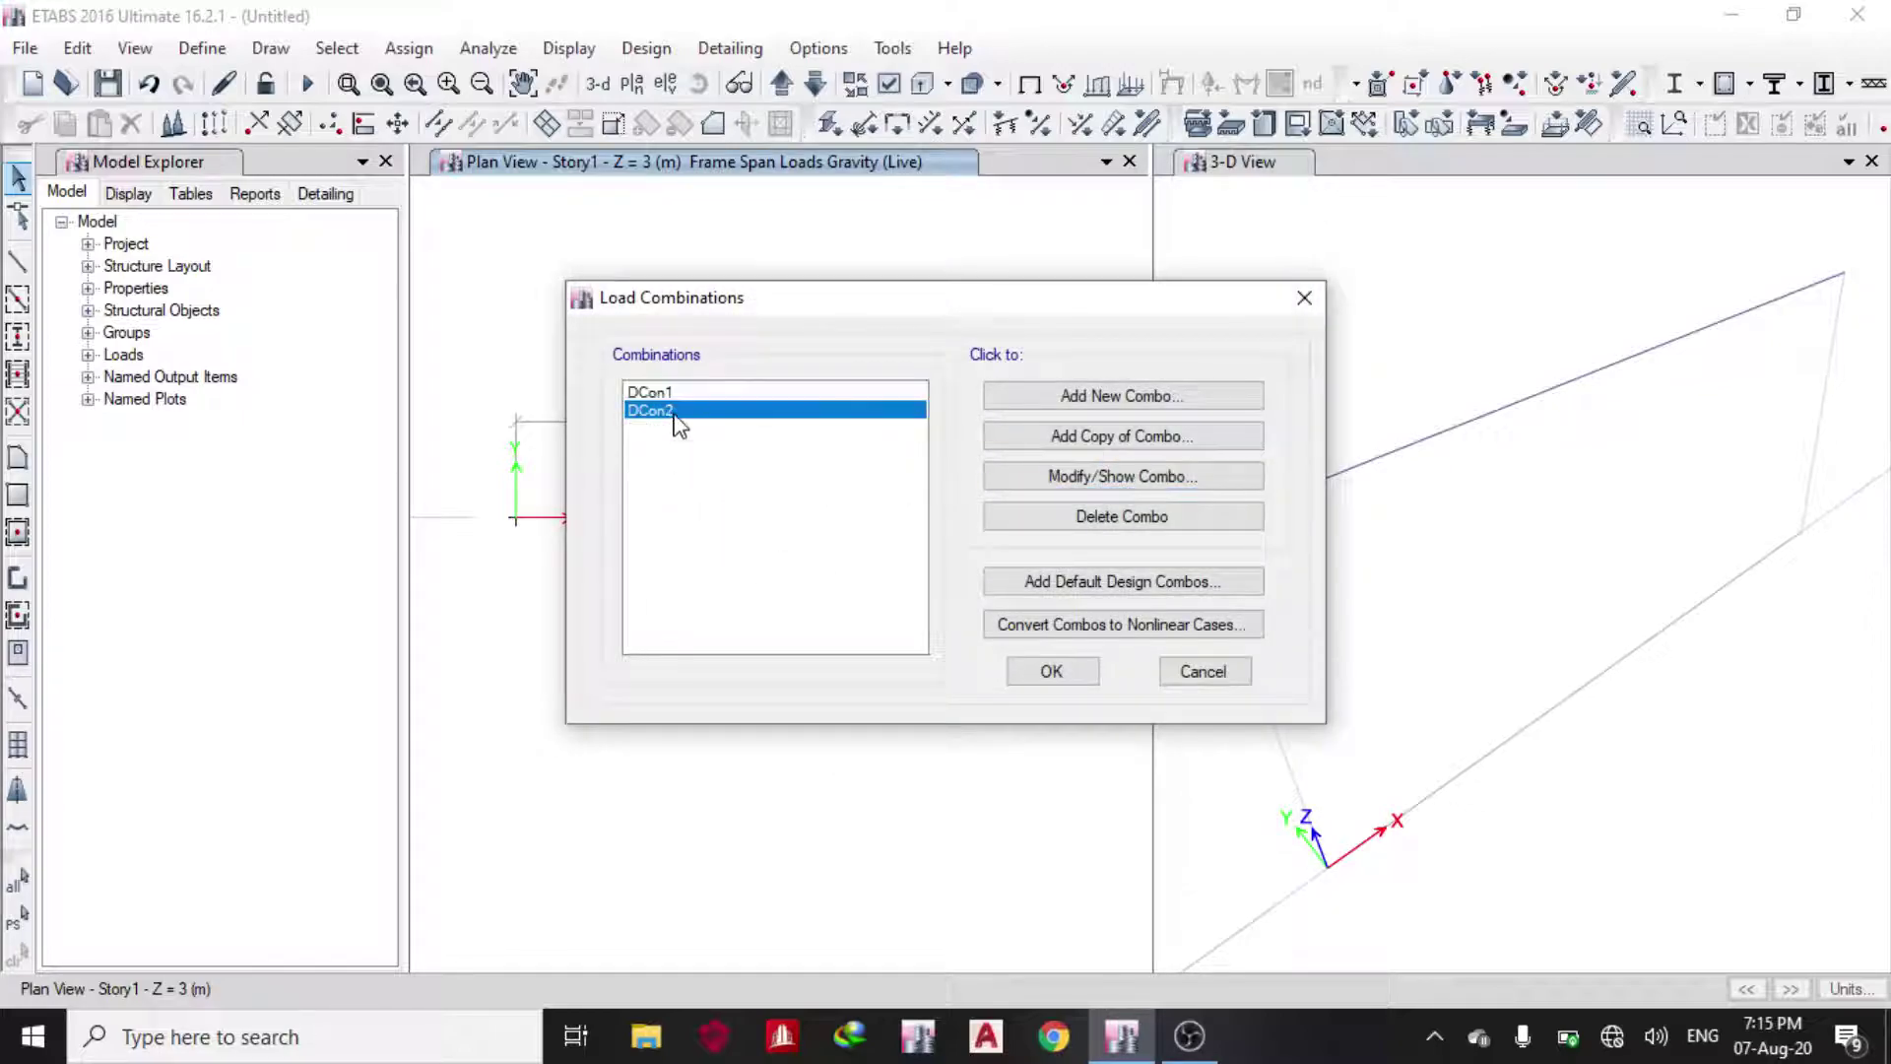
click(1052, 487)
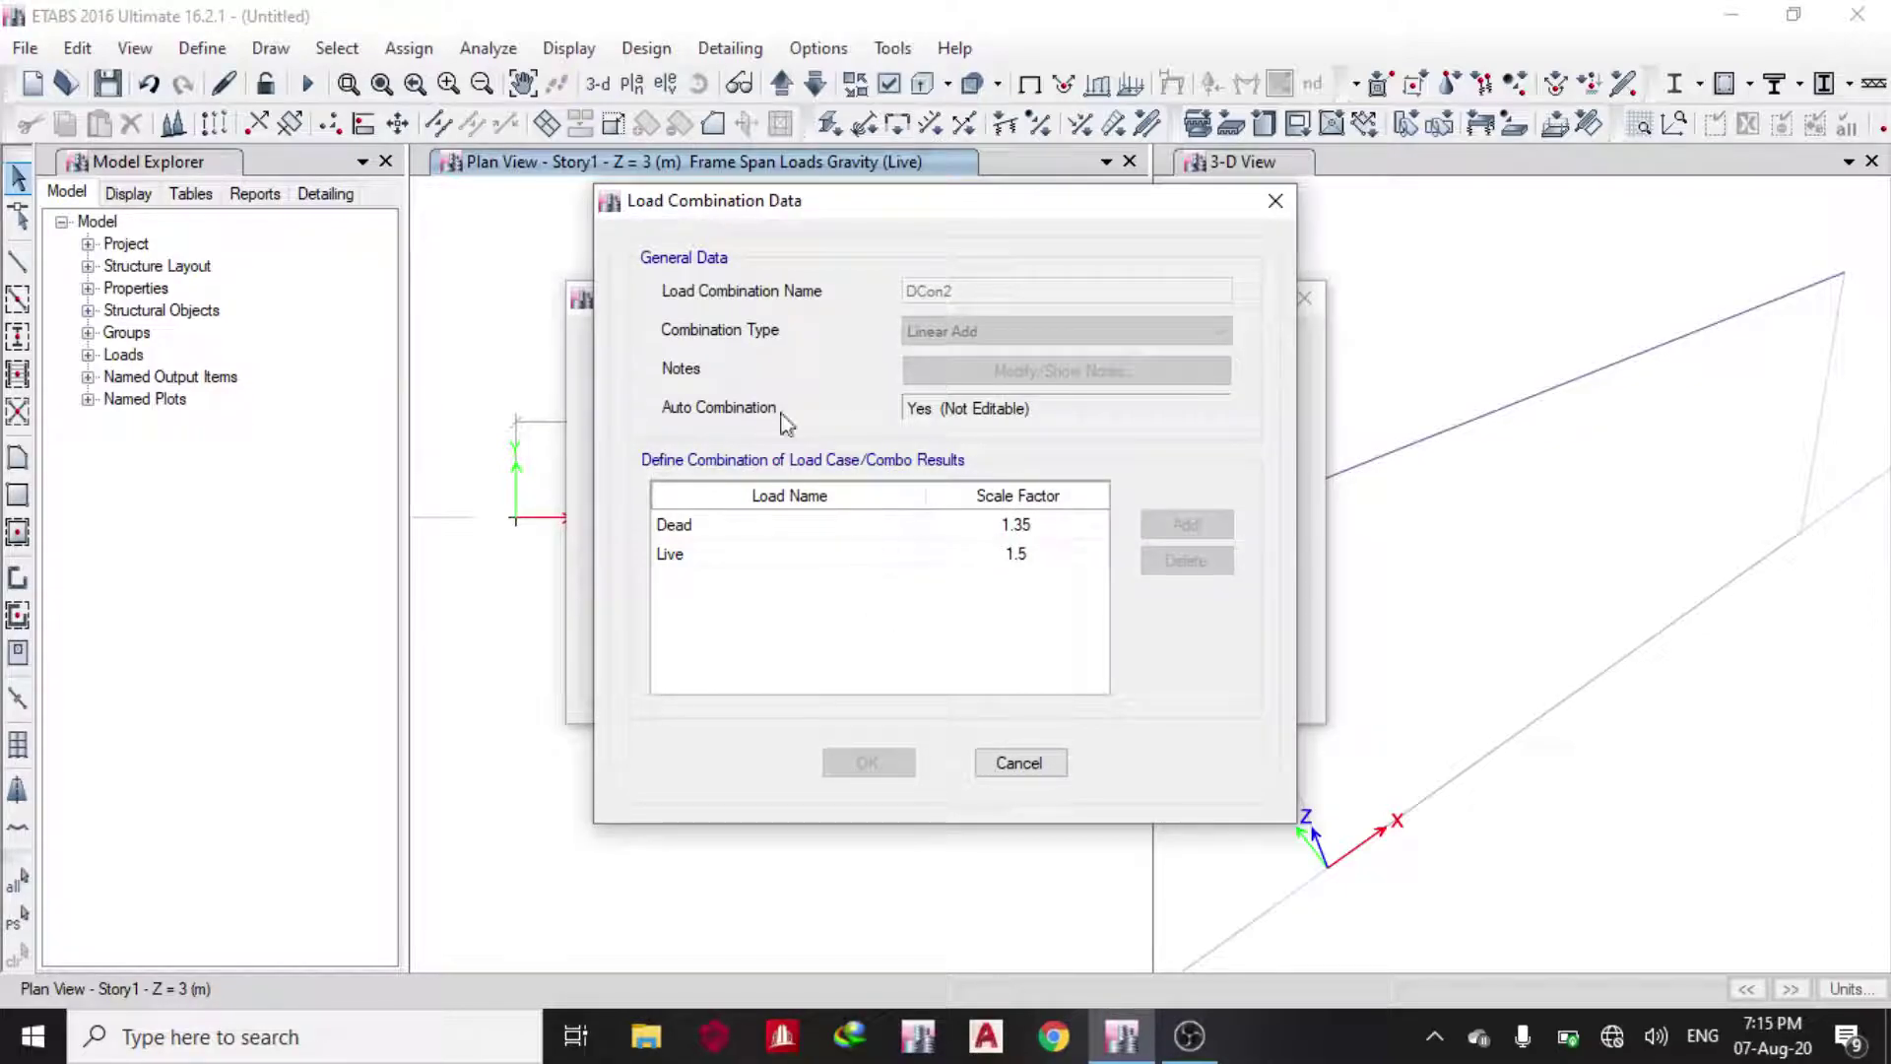
click(1276, 201)
click(656, 393)
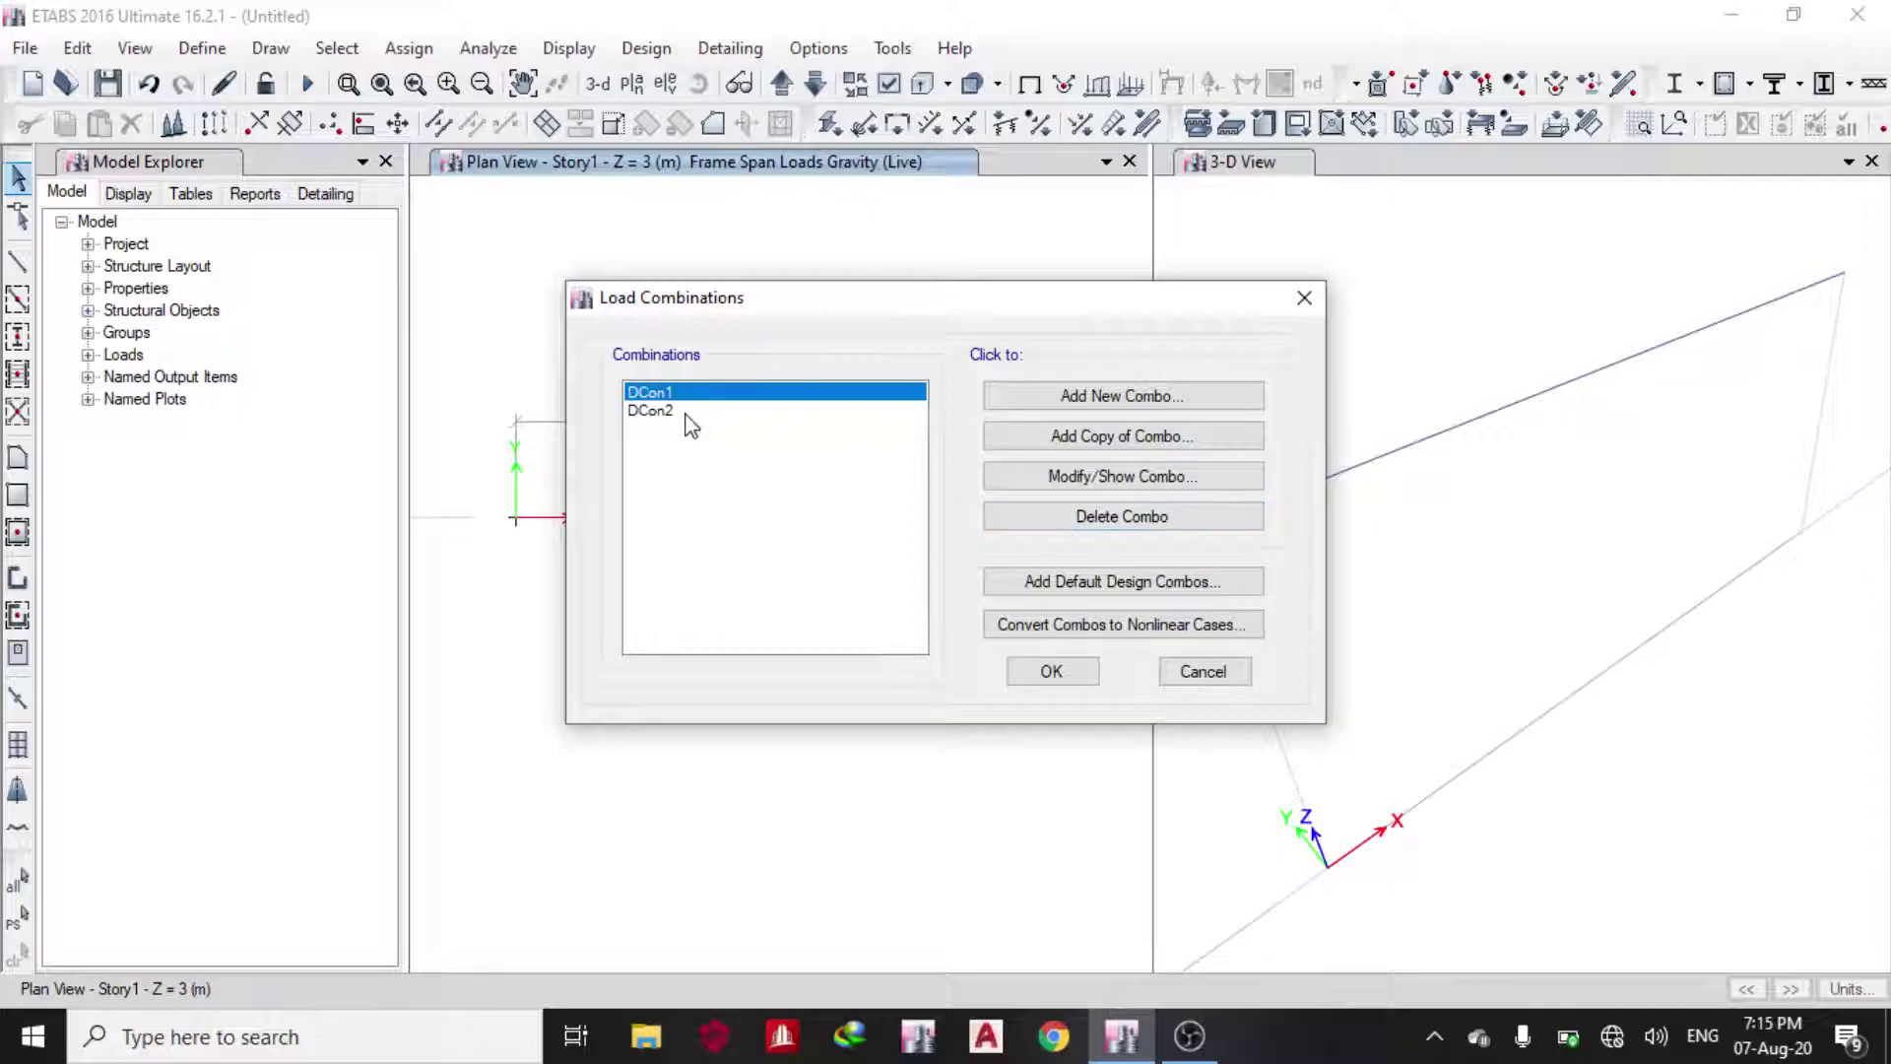
click(670, 412)
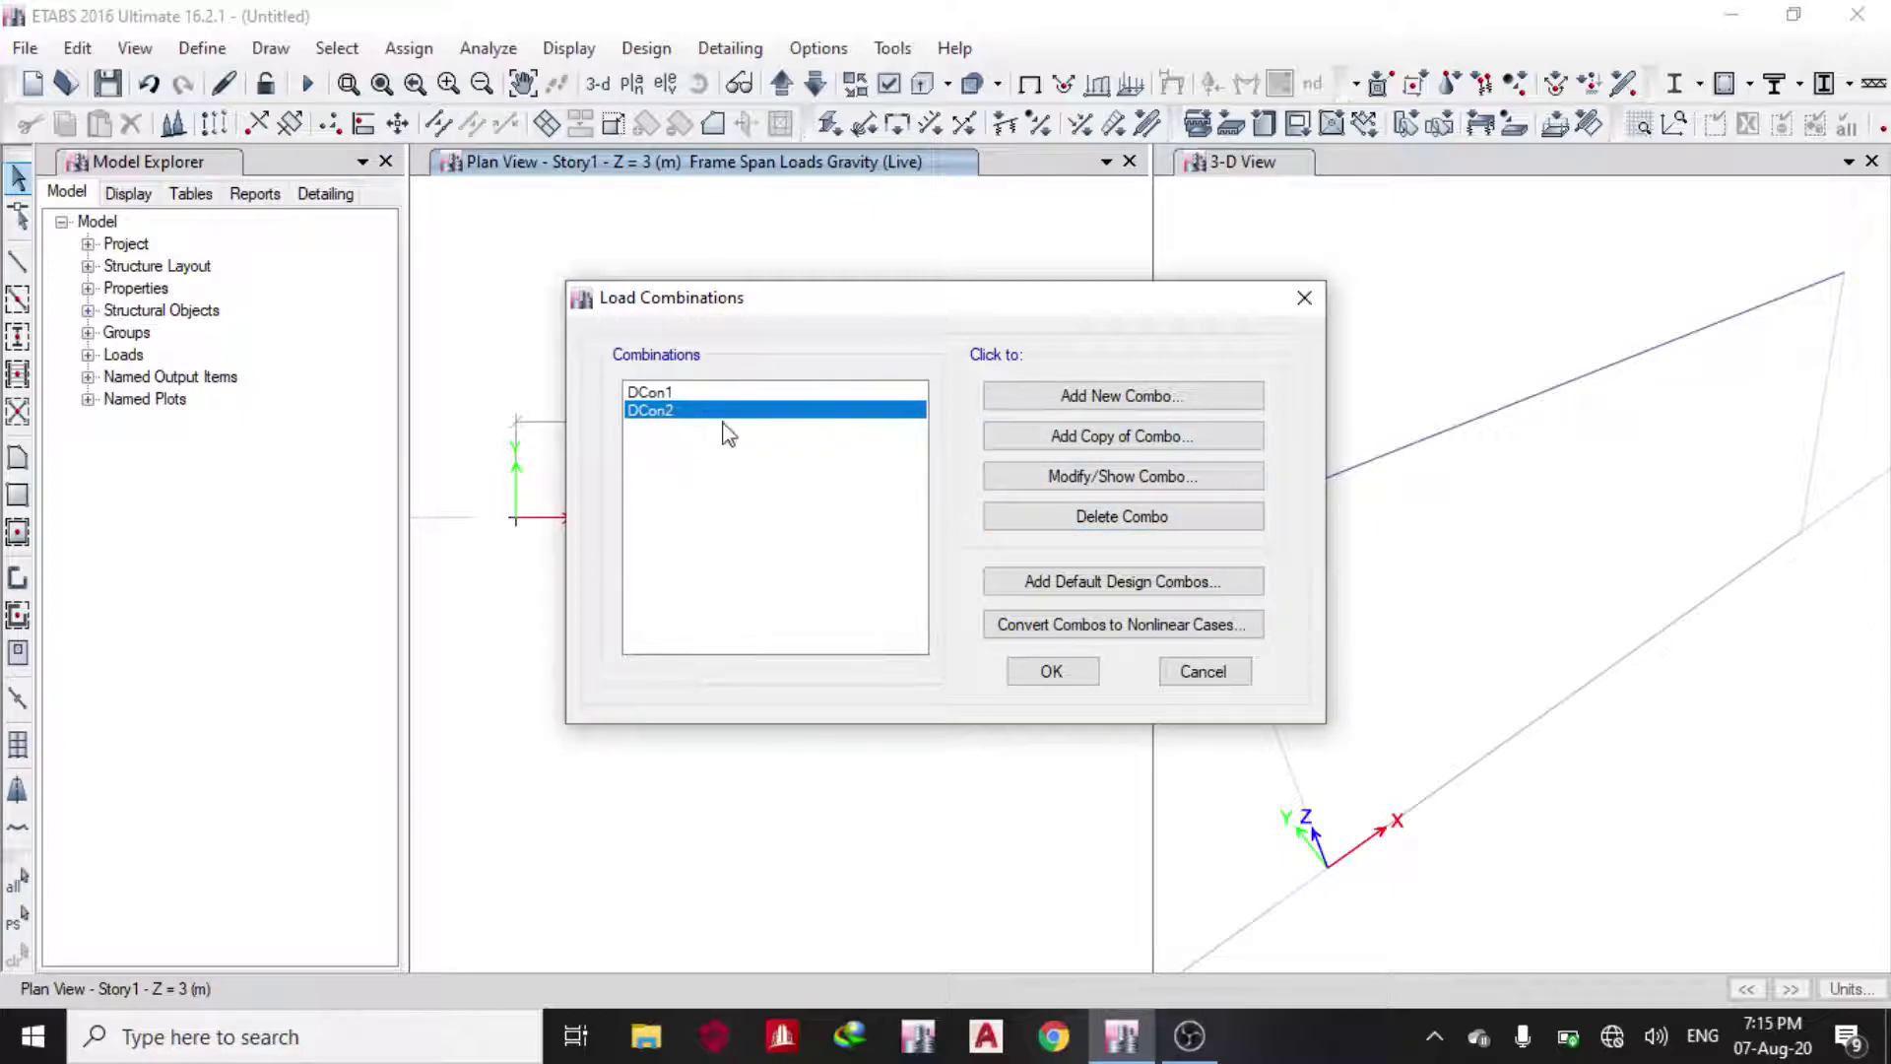
click(1074, 674)
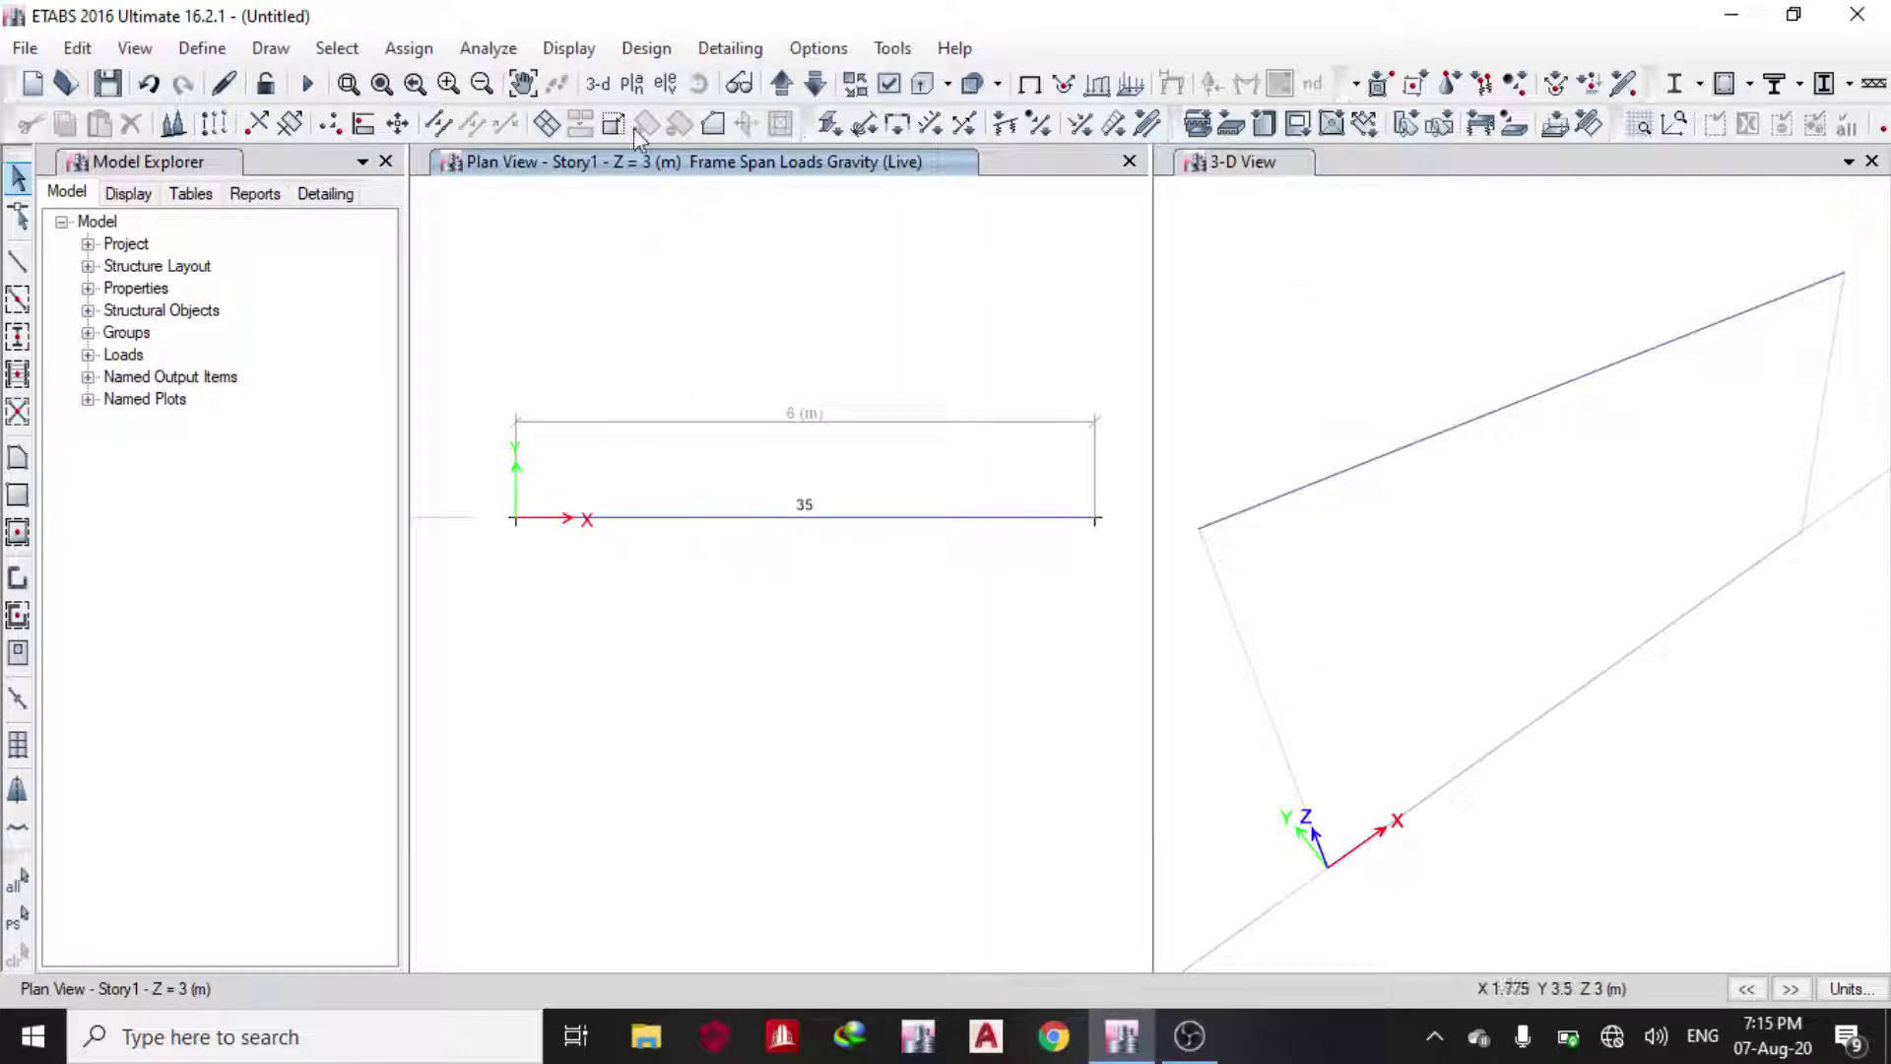
- Run Check Model with all check options selected and dismiss the result message
click(488, 61)
click(527, 80)
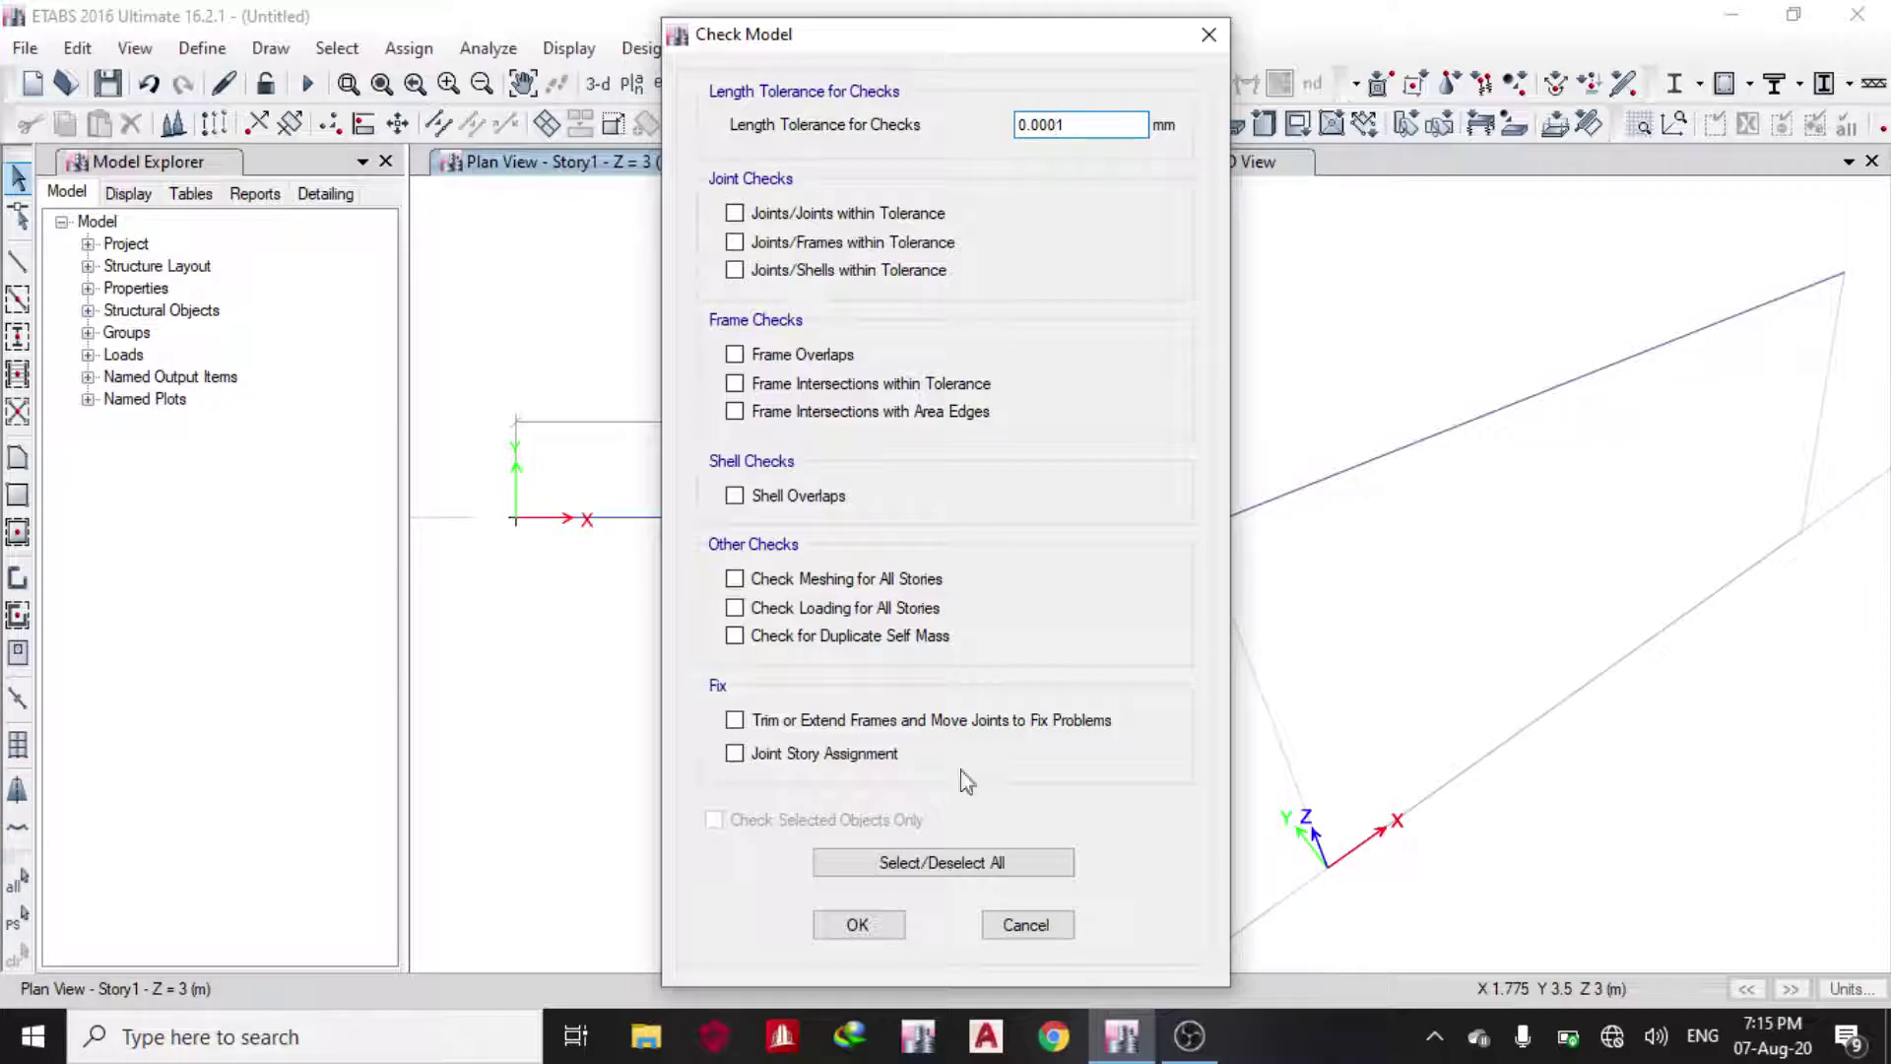
click(942, 862)
click(857, 924)
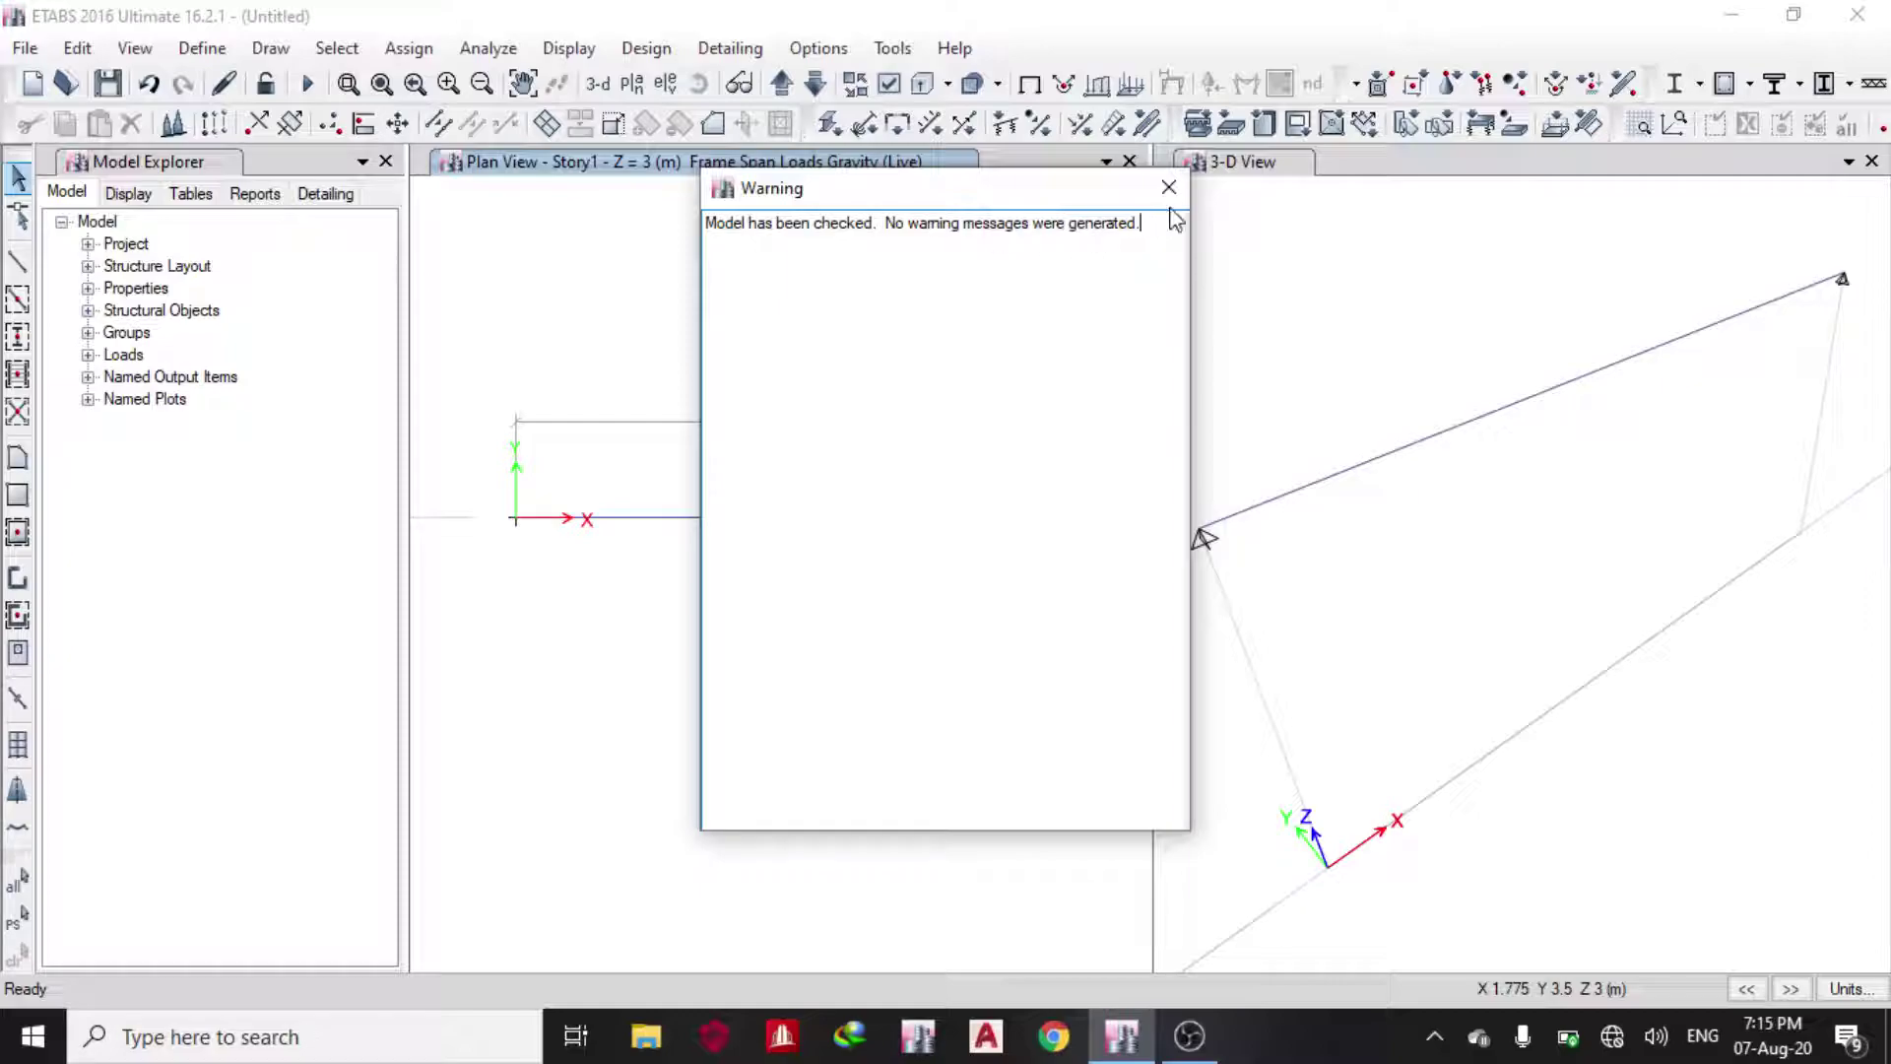
click(1170, 187)
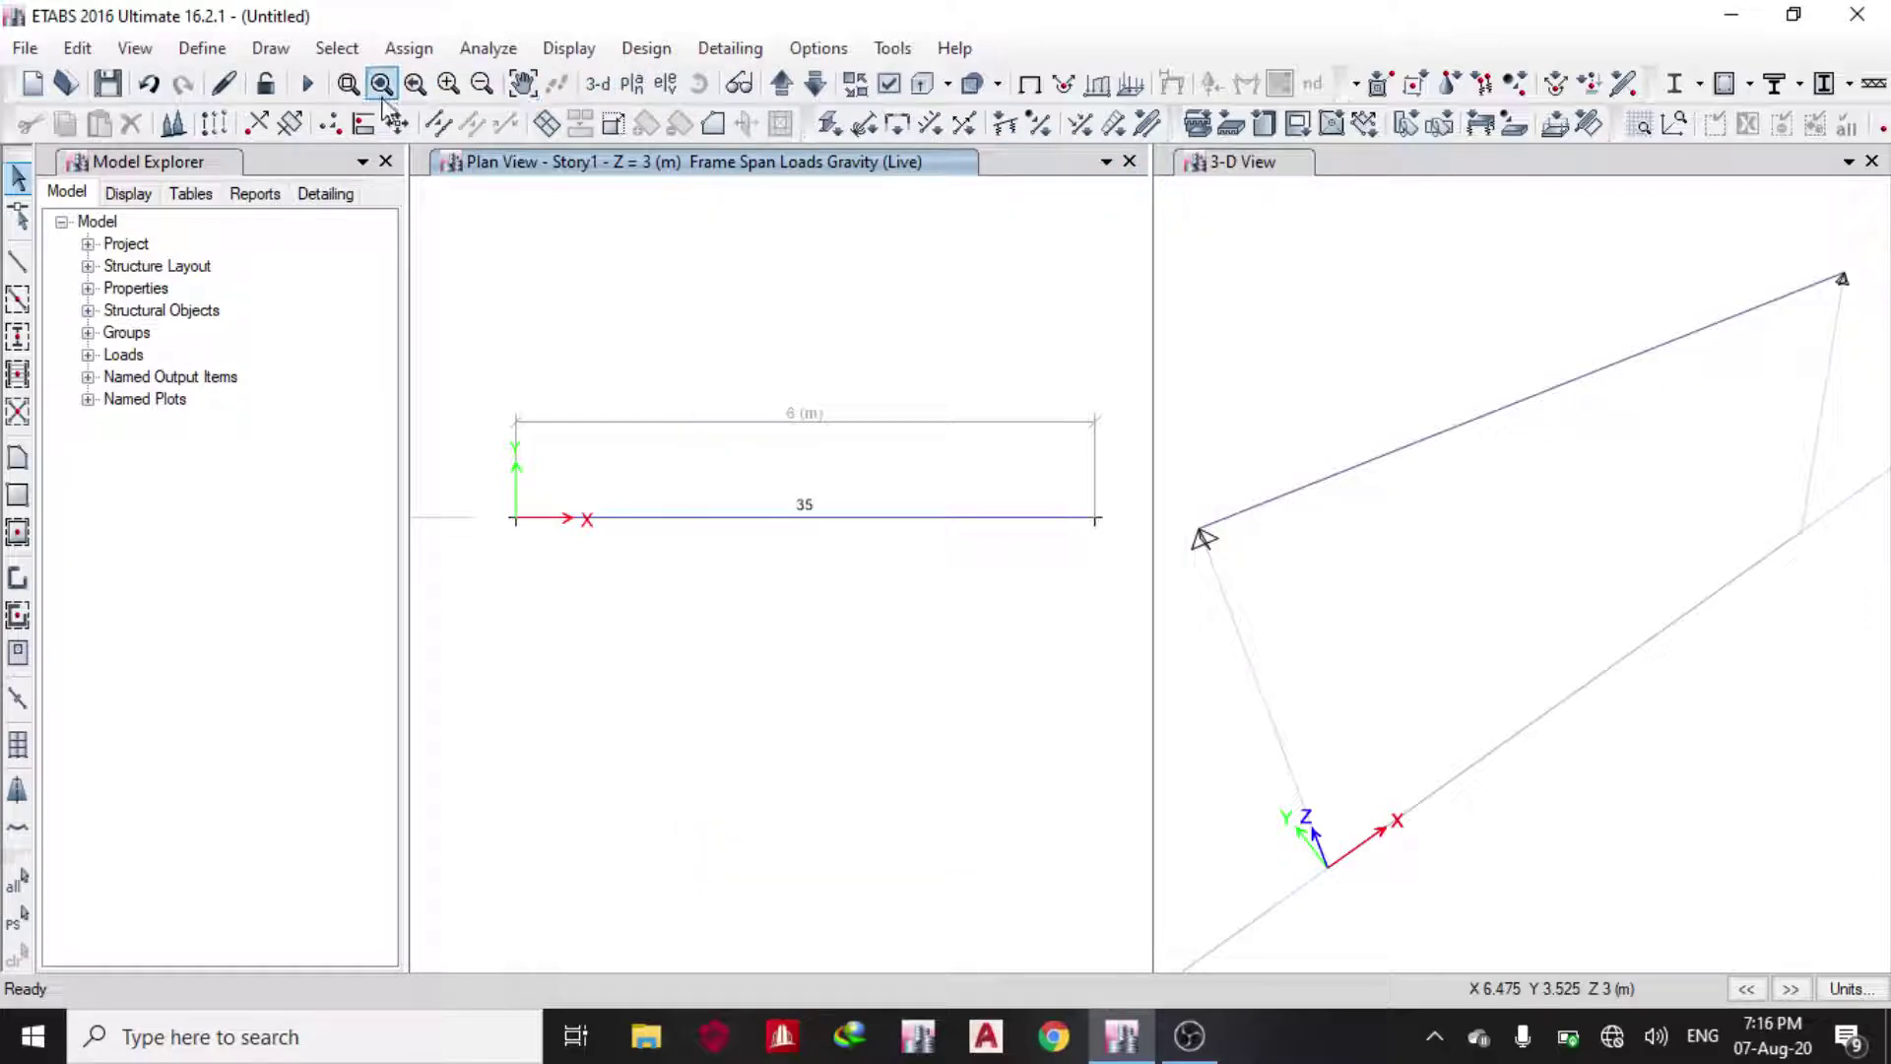
- Run the analysis, saving the model as 6M BEAM TUTORIAL
click(306, 89)
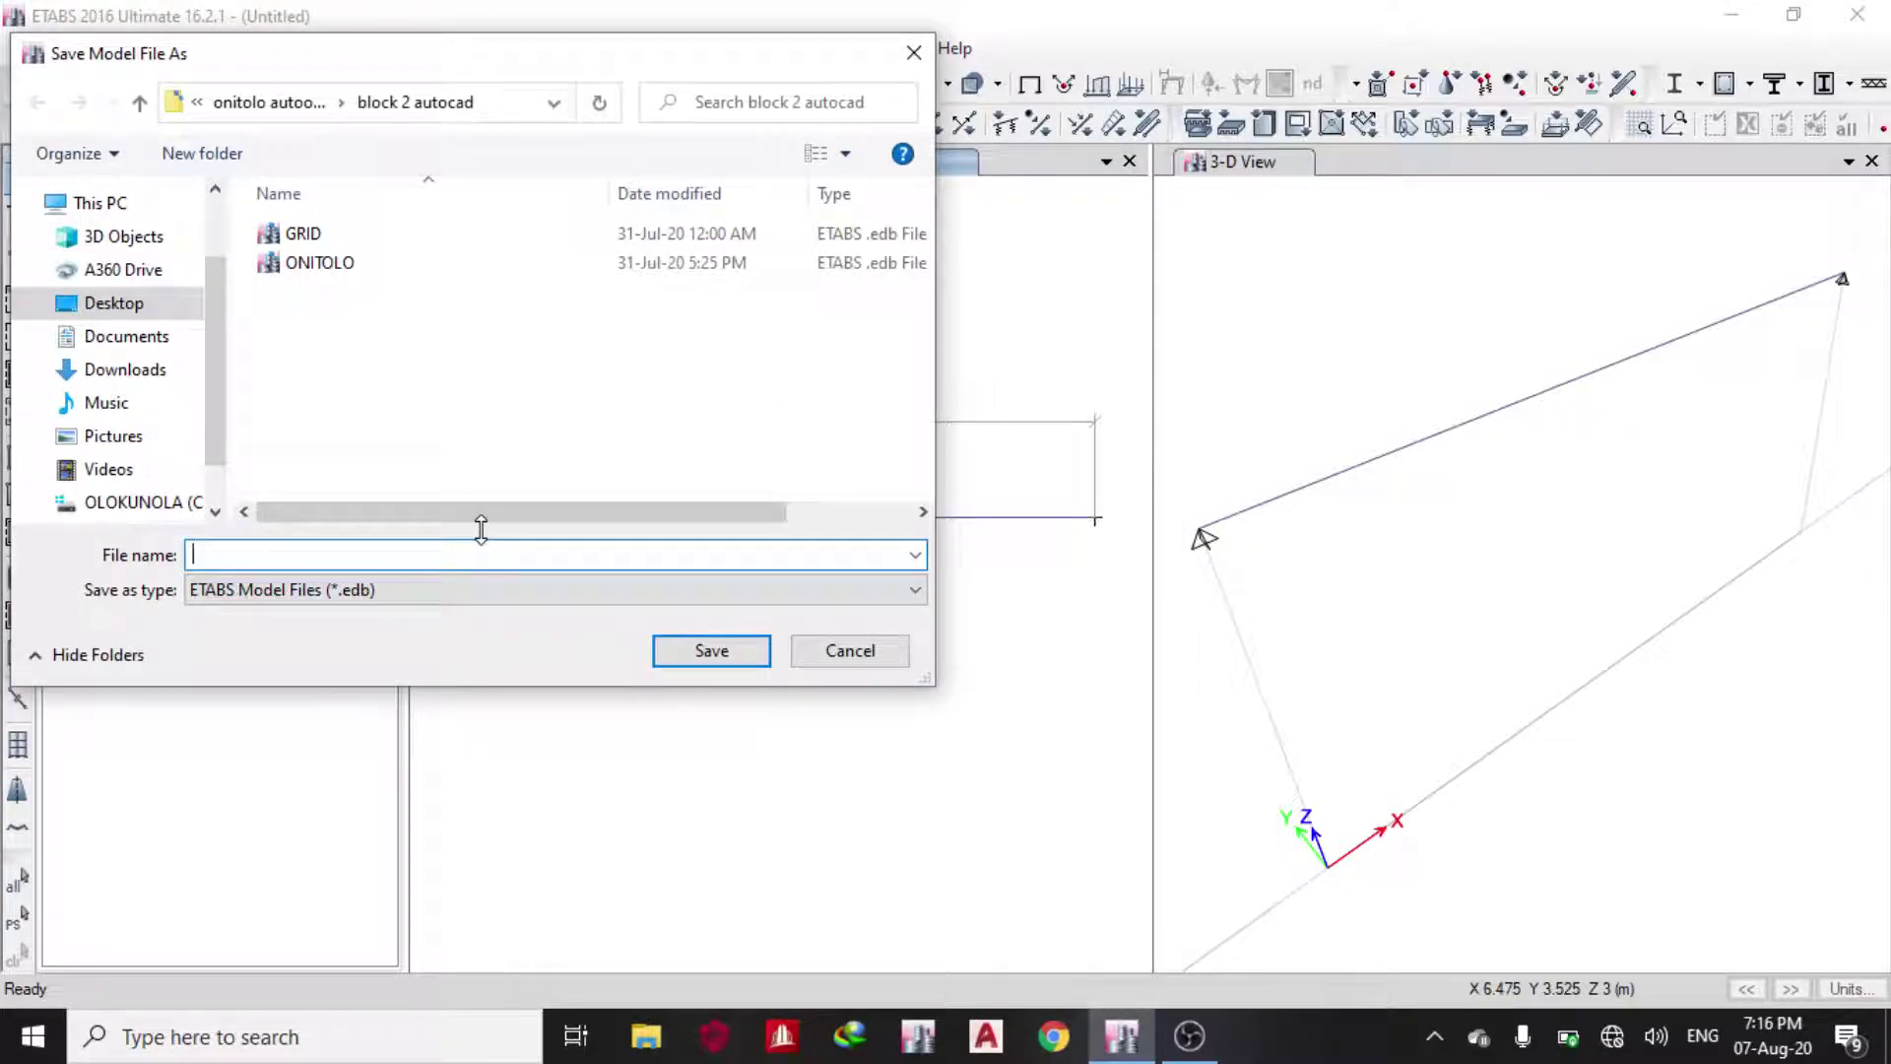
text(6M BEAM TUTORIAL)
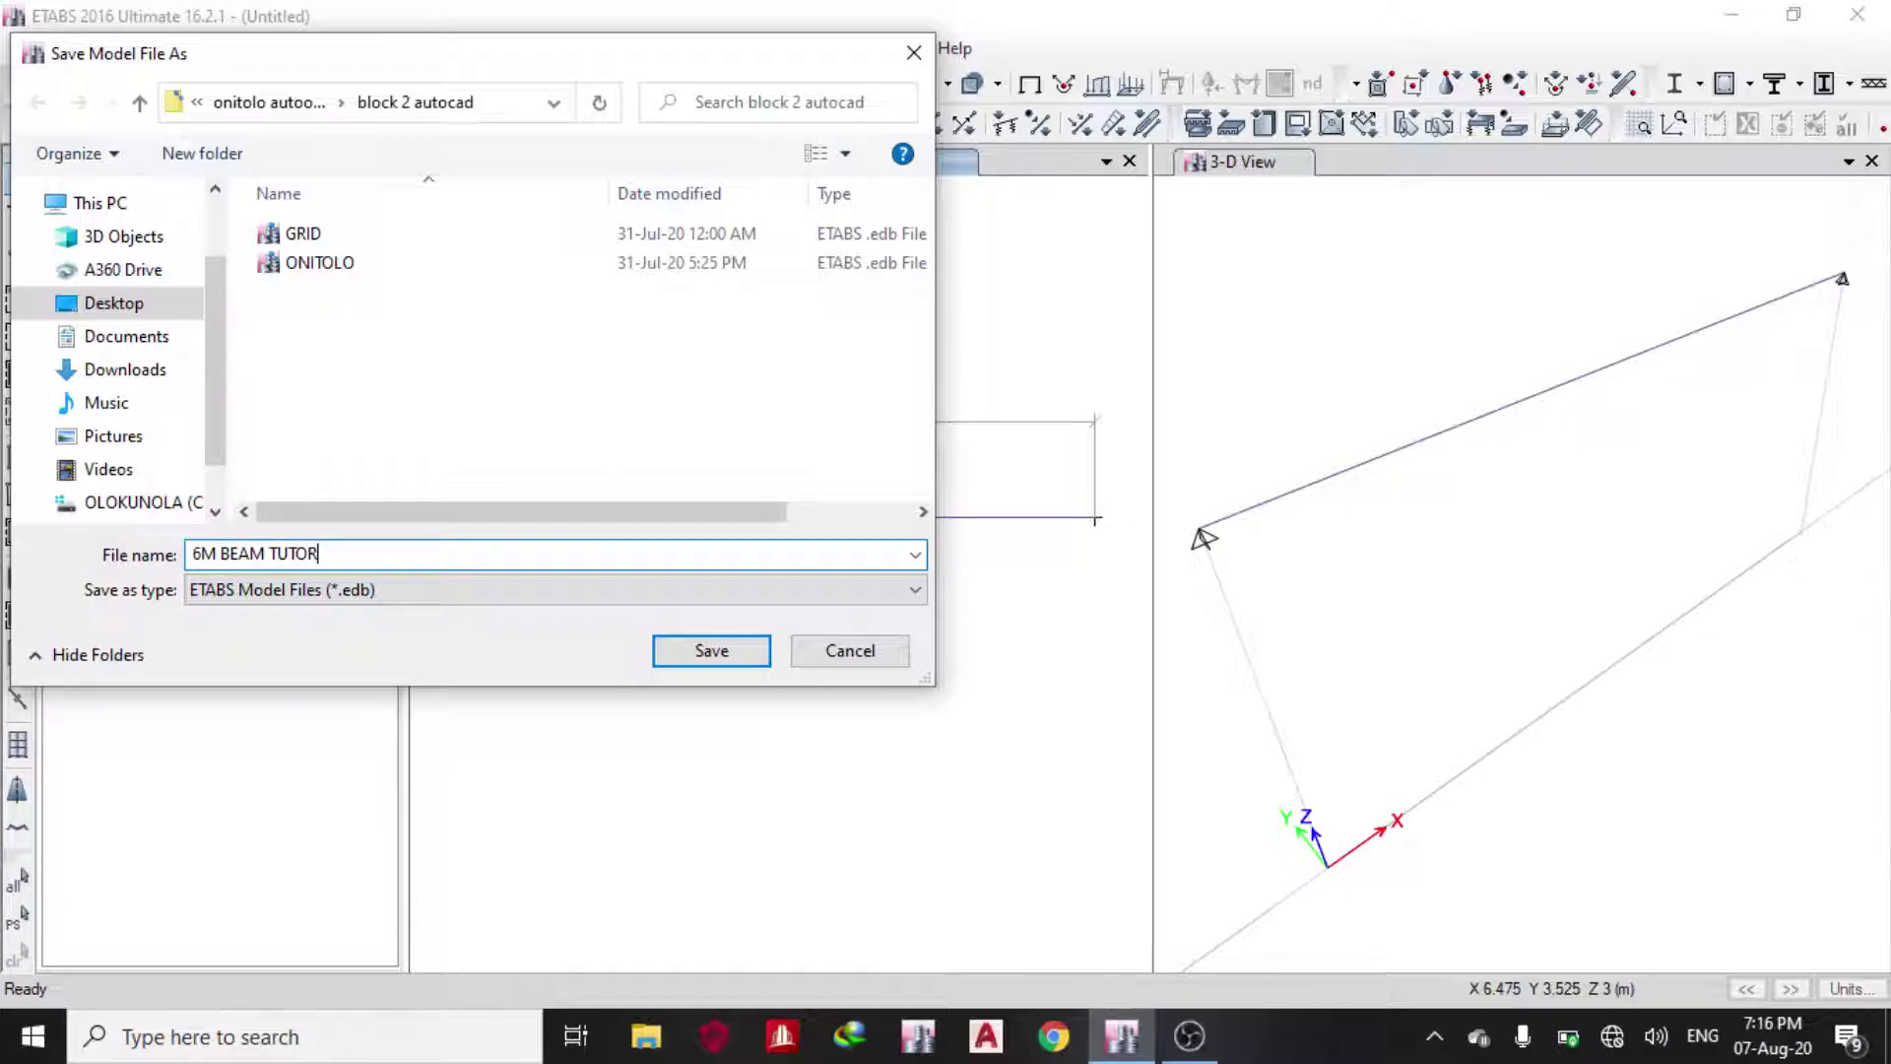
click(711, 650)
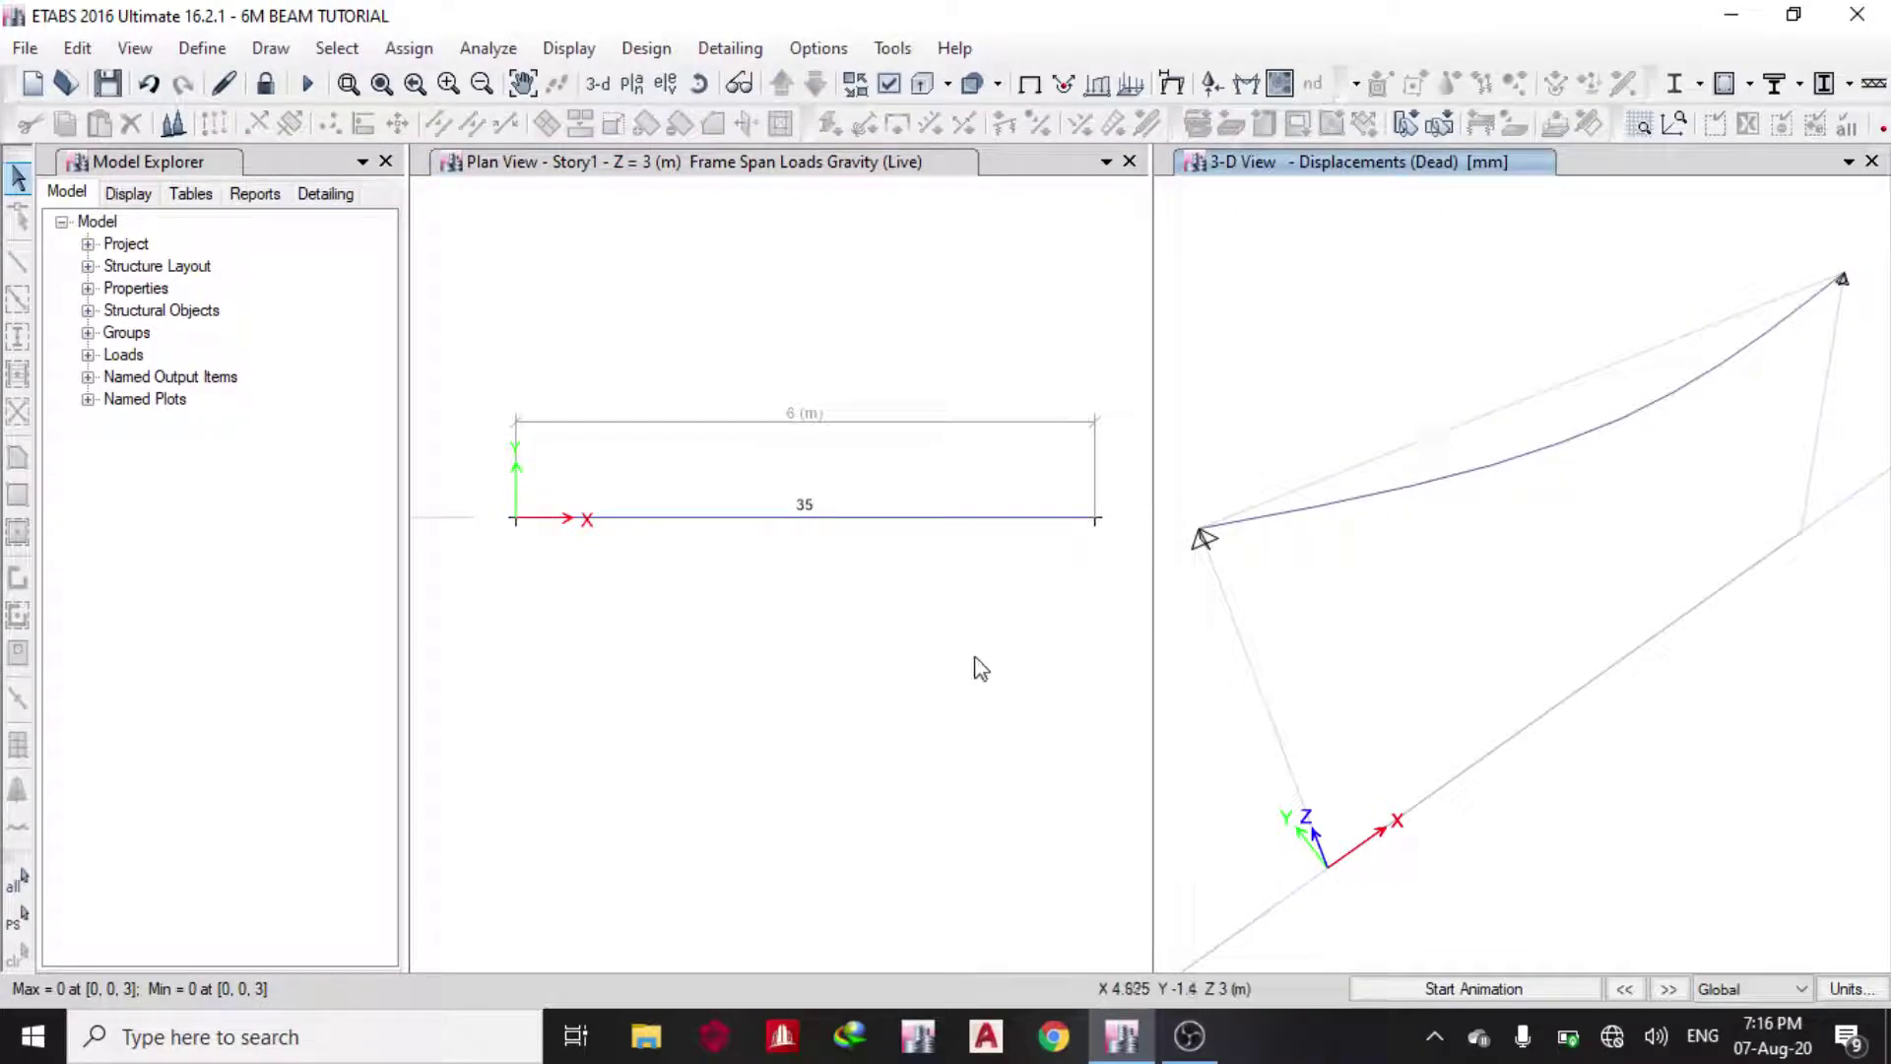
- Display the beam's bending moment diagrams for the Dead and then Live load cases
click(991, 632)
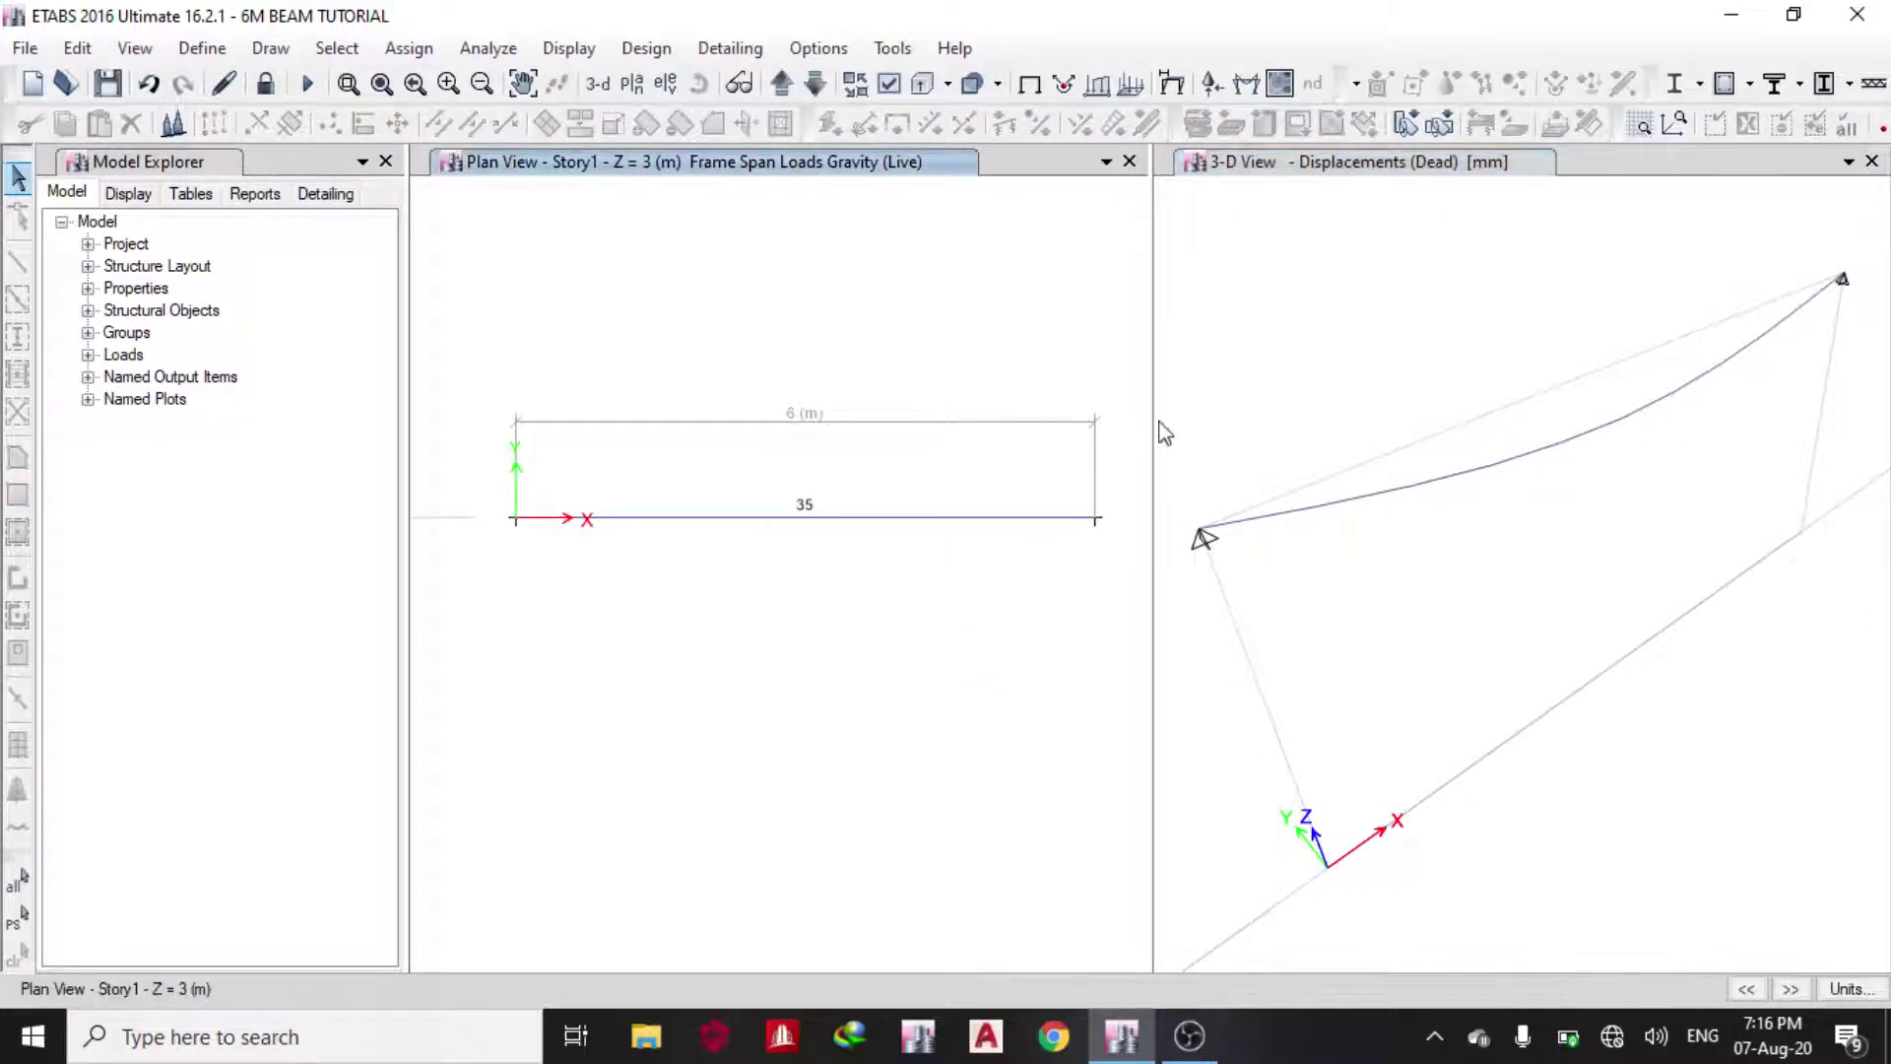
click(1247, 81)
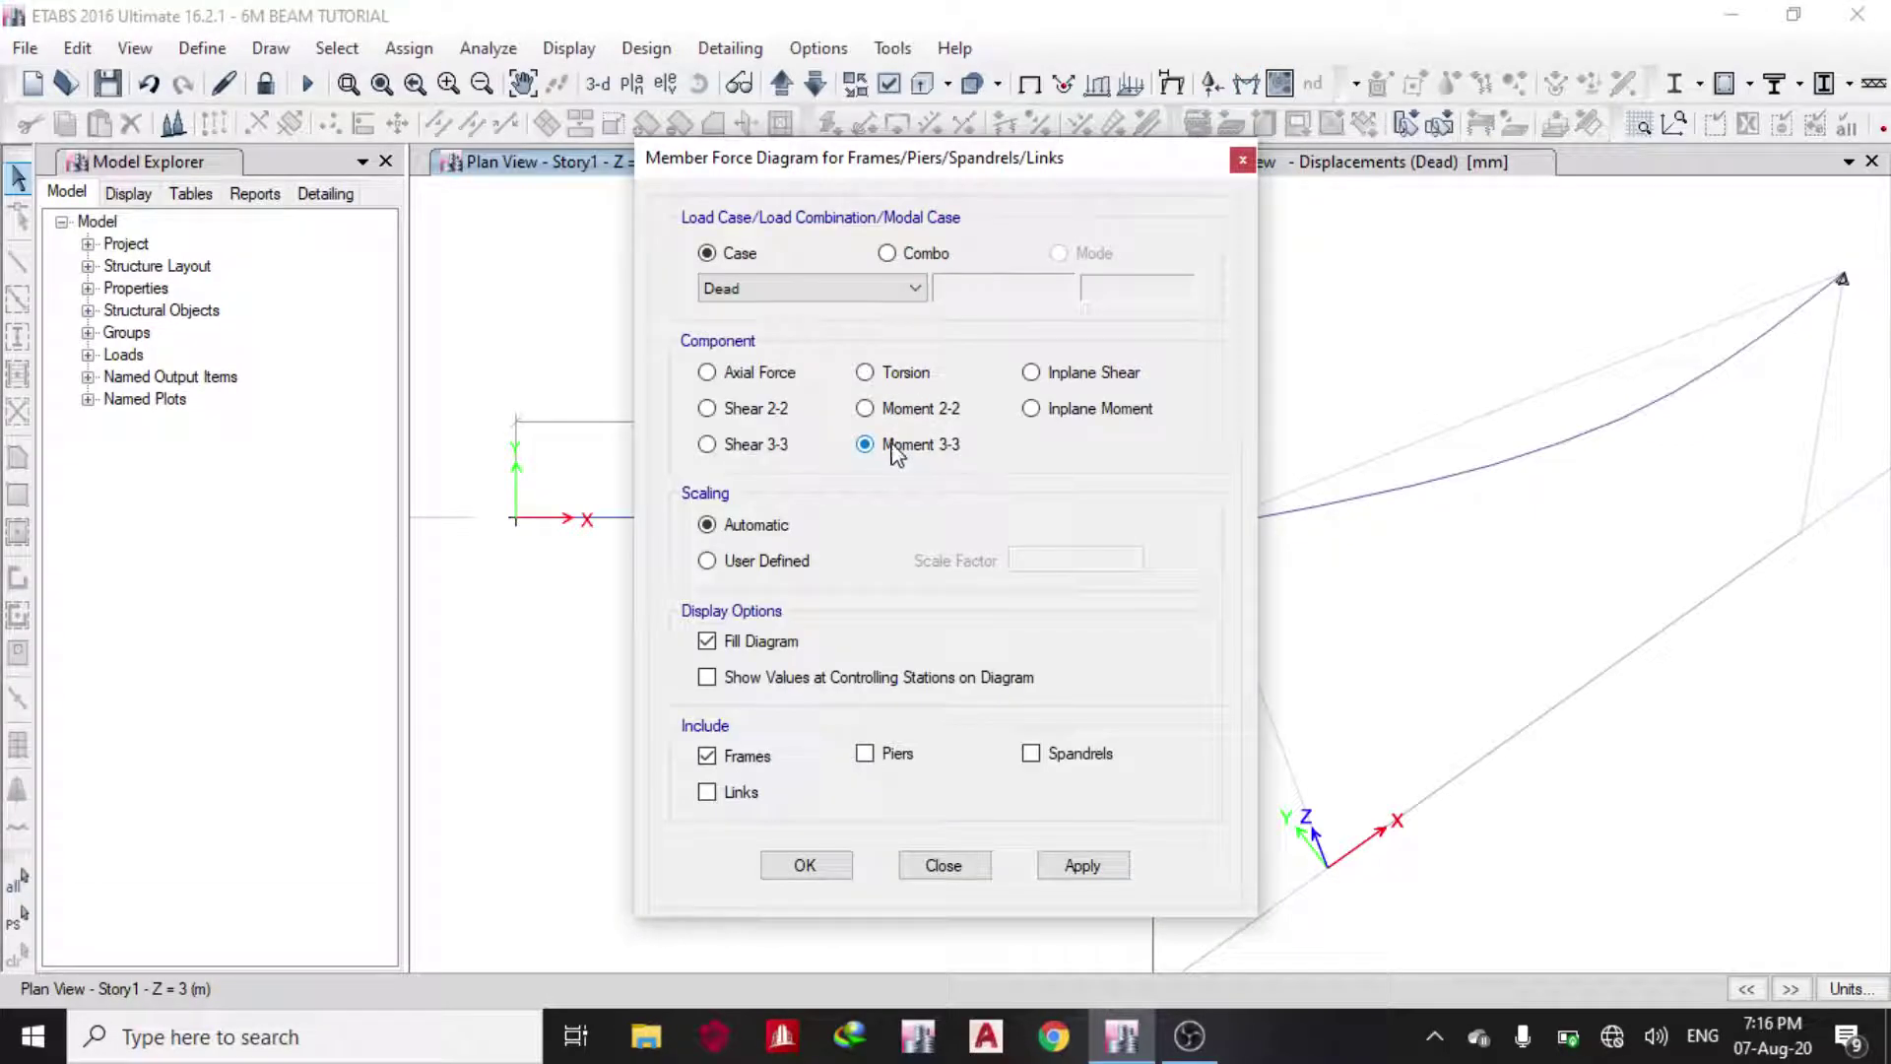
click(1074, 874)
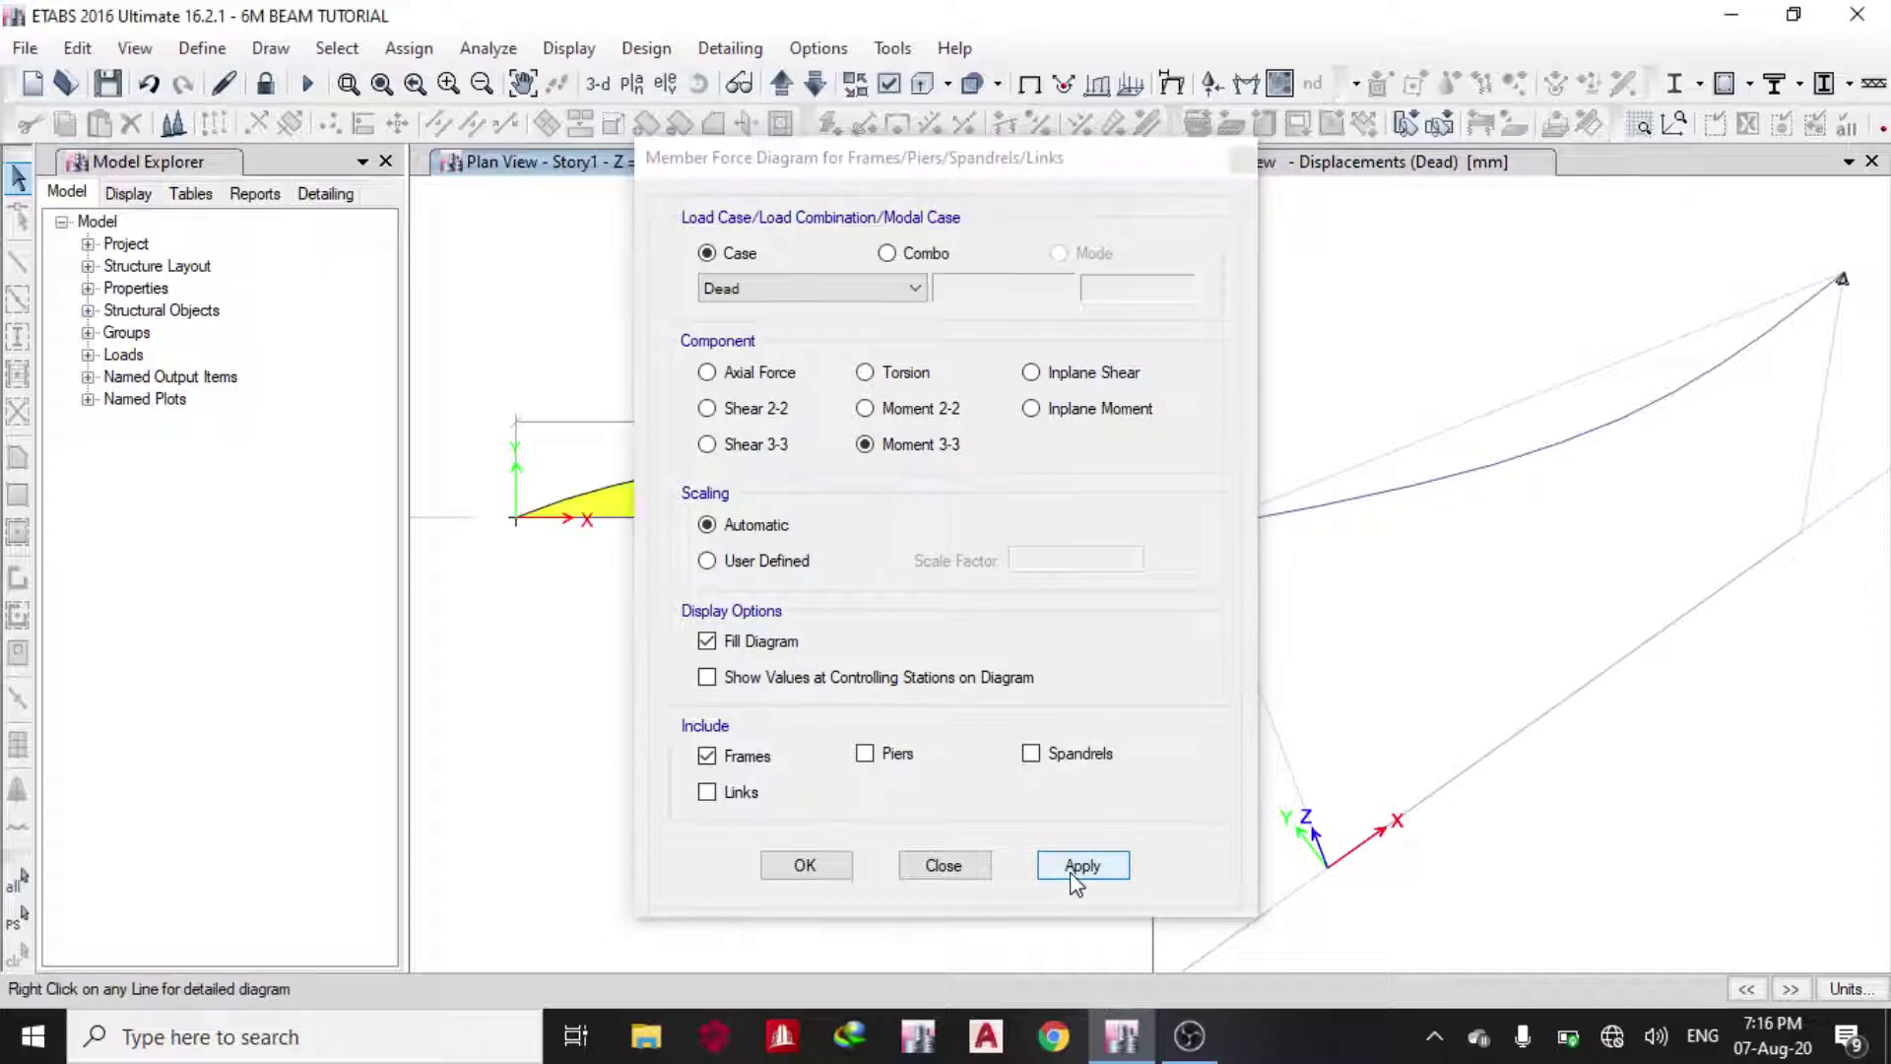
click(830, 871)
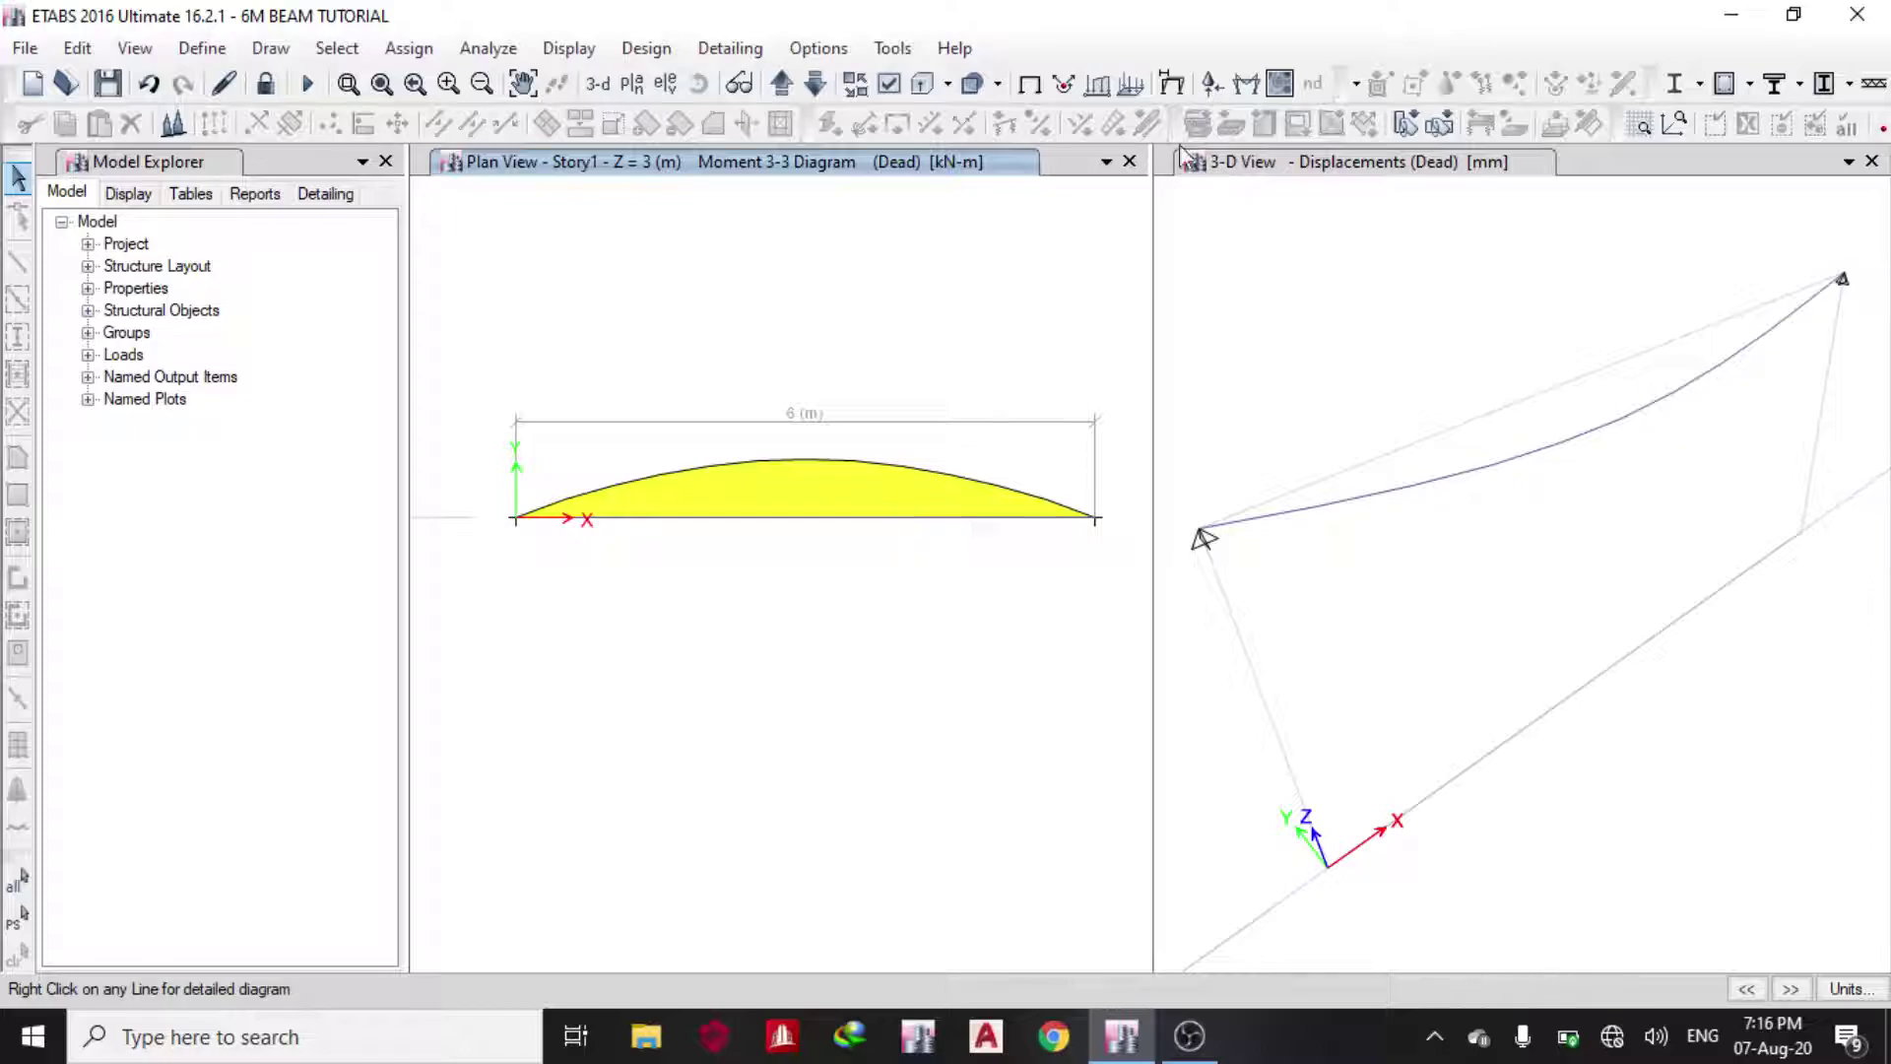
click(1244, 86)
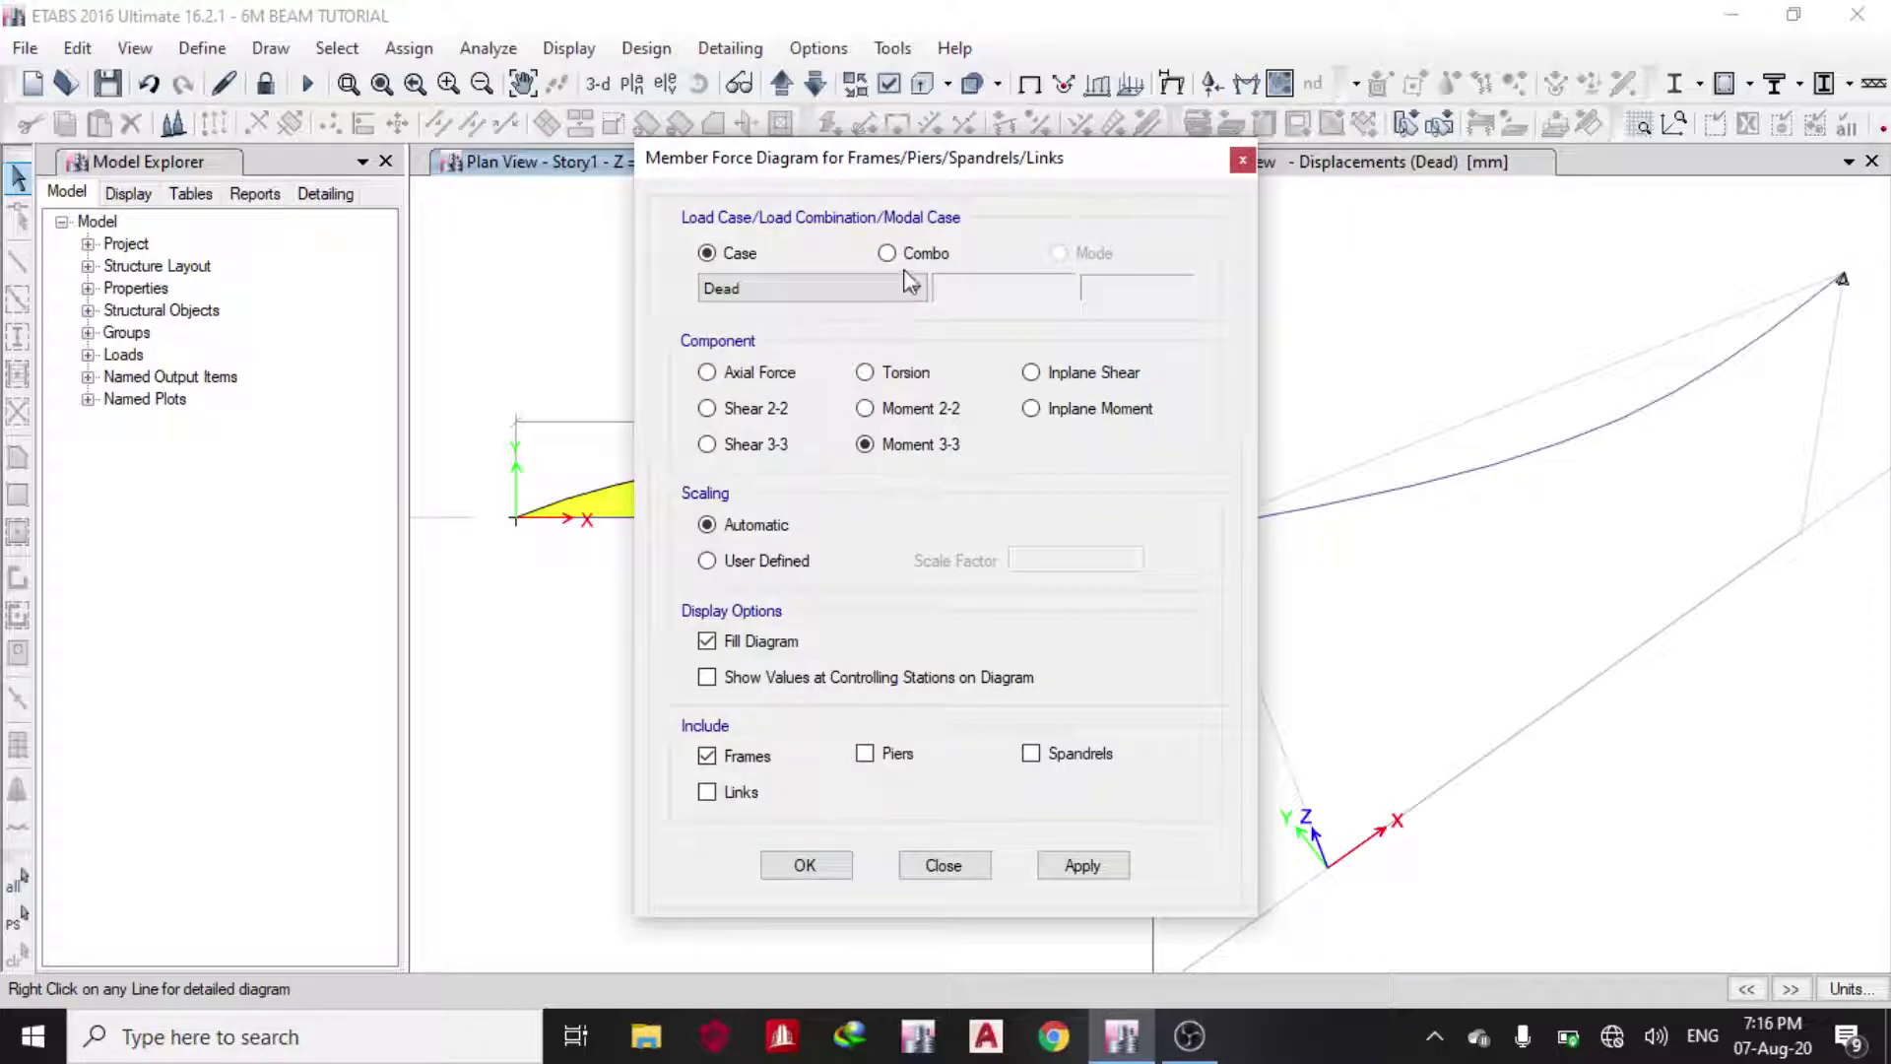
click(866, 288)
click(813, 333)
click(1081, 869)
- Show the DCon2 Moment 3-3 diagram with controlling values, labelling 327.375 kN-m at midspan
drag(886, 158, 1412, 162)
click(1440, 292)
click(1423, 258)
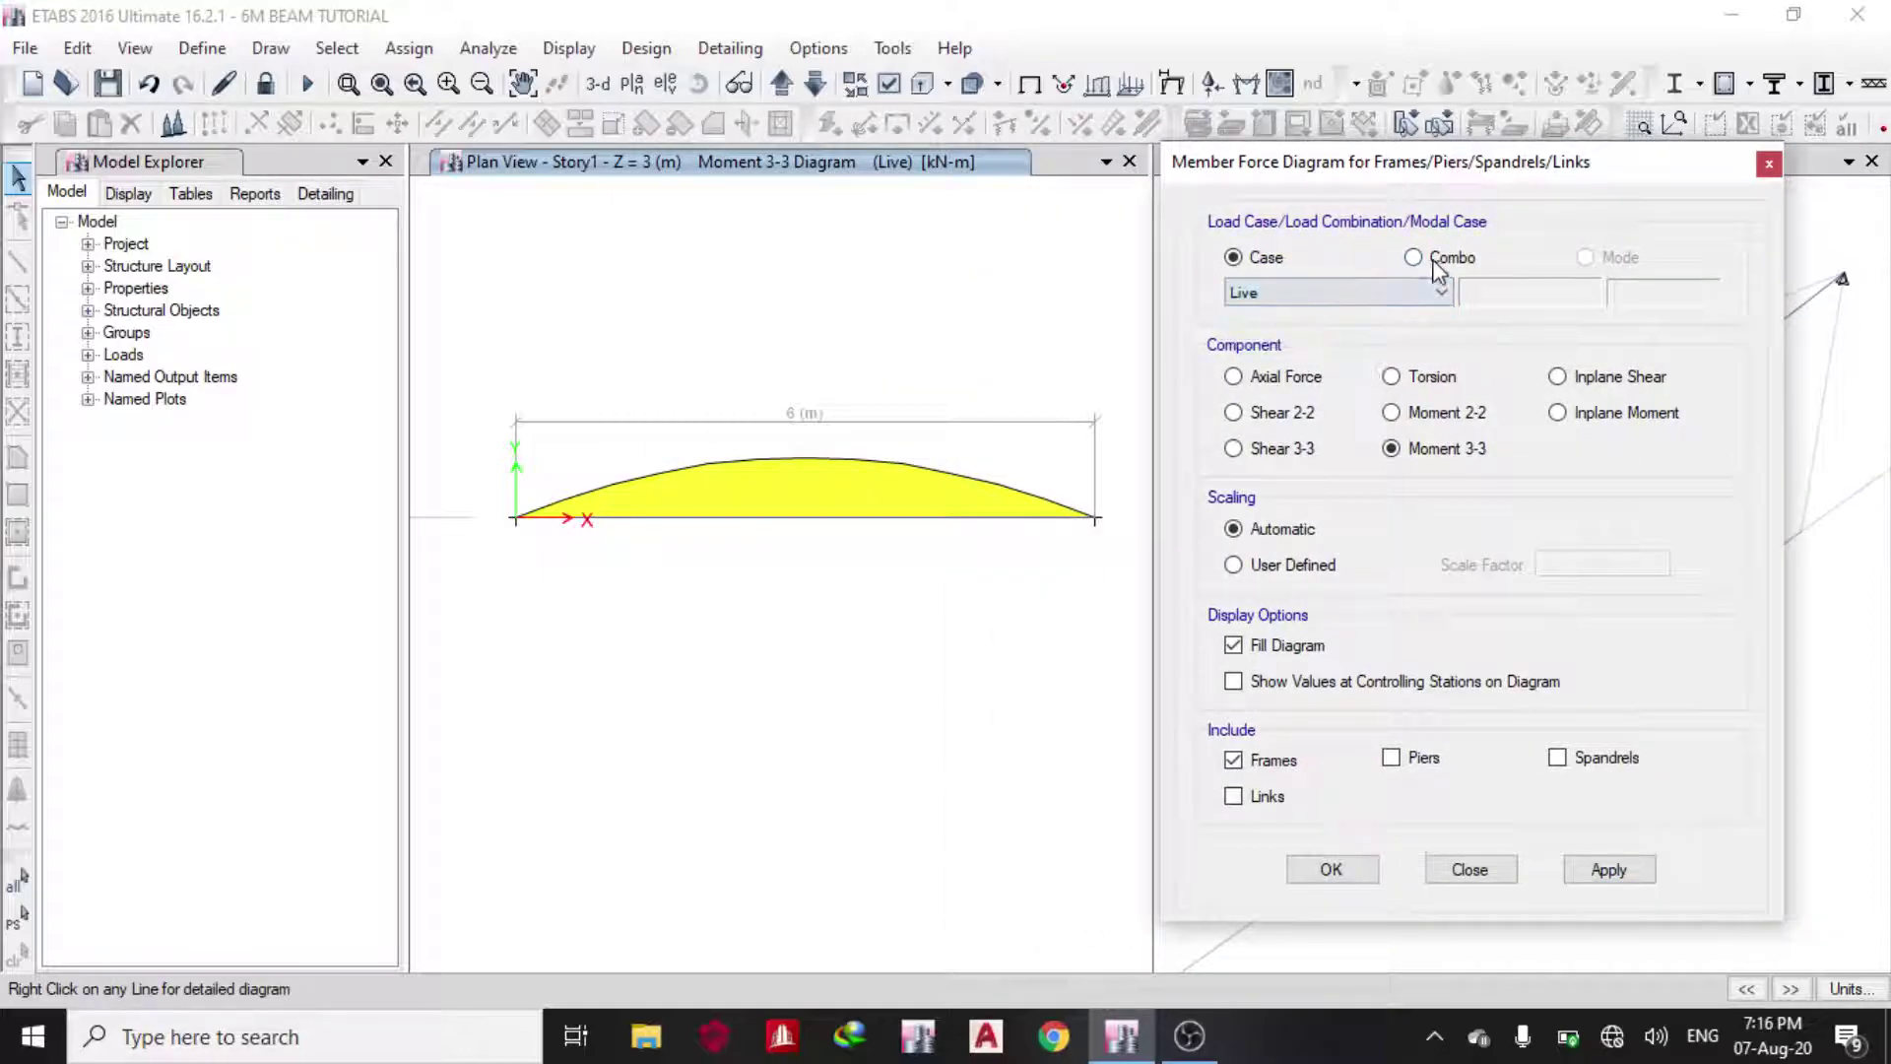
click(1416, 257)
click(1389, 294)
click(1315, 336)
click(1590, 872)
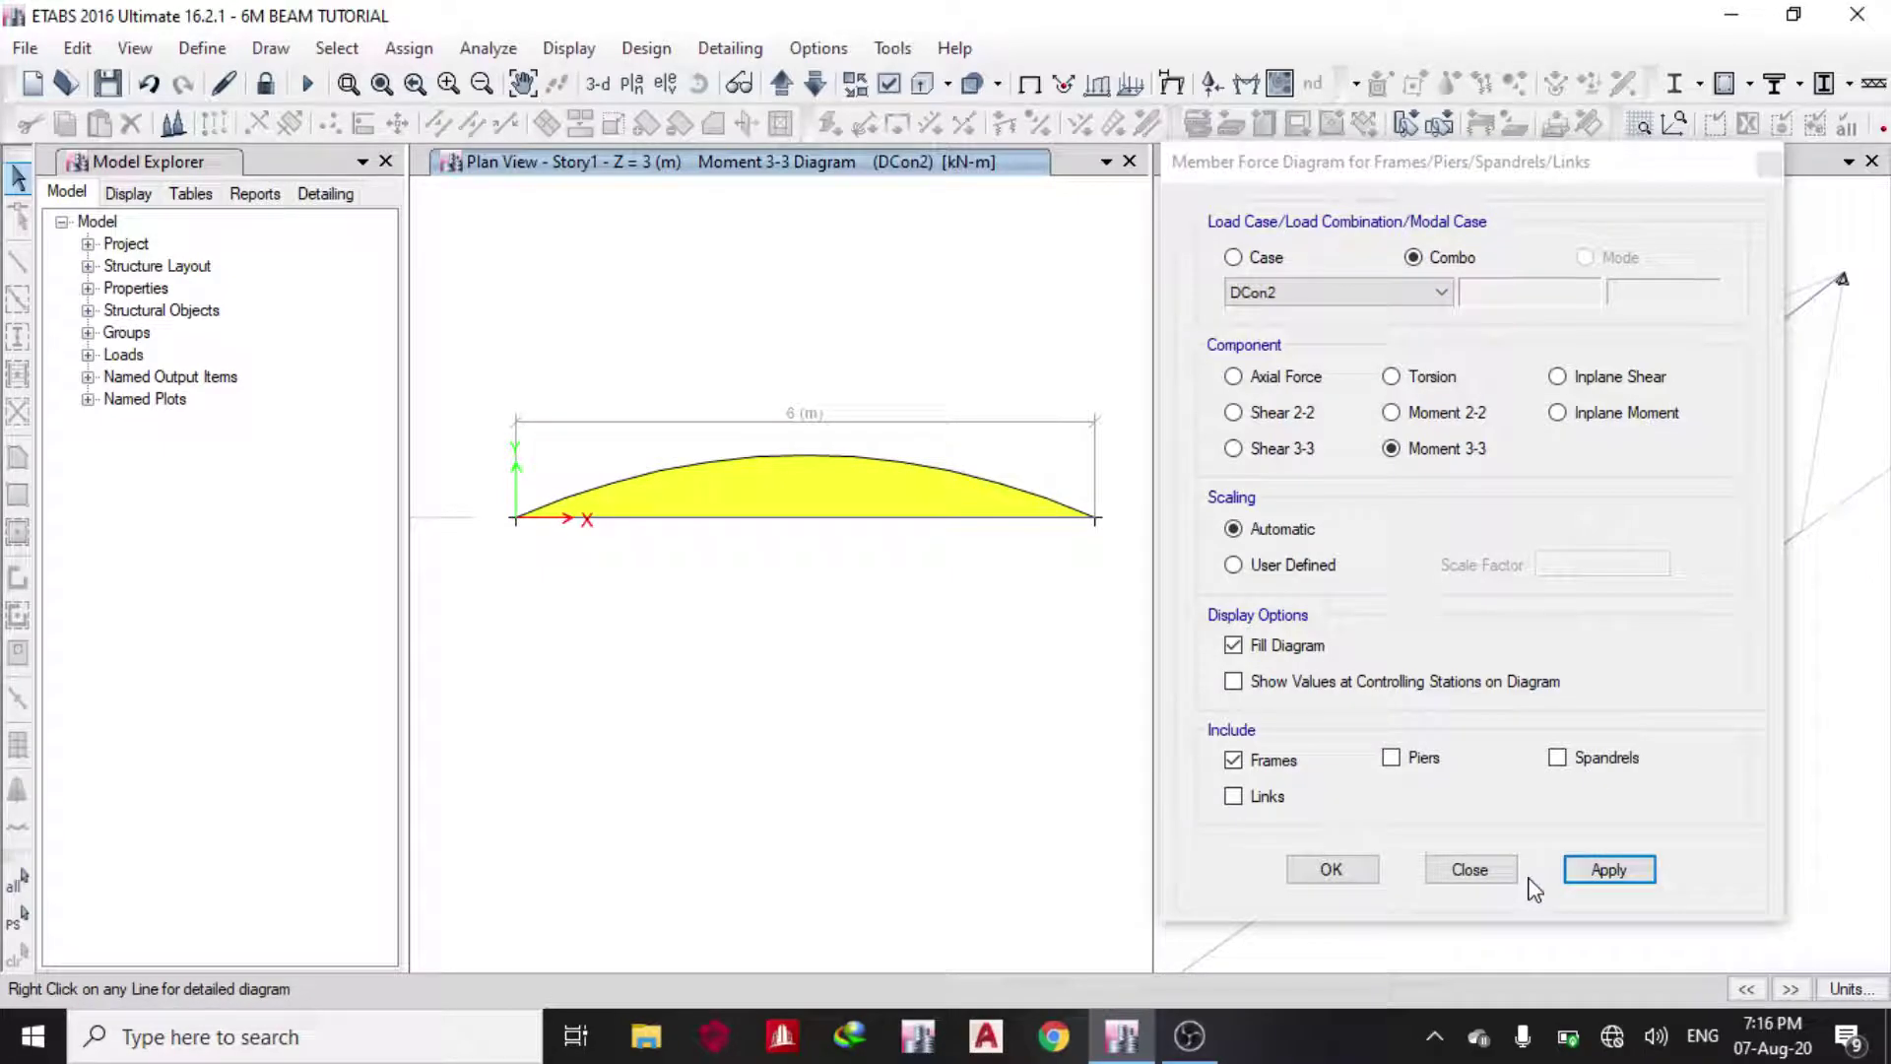
click(1287, 681)
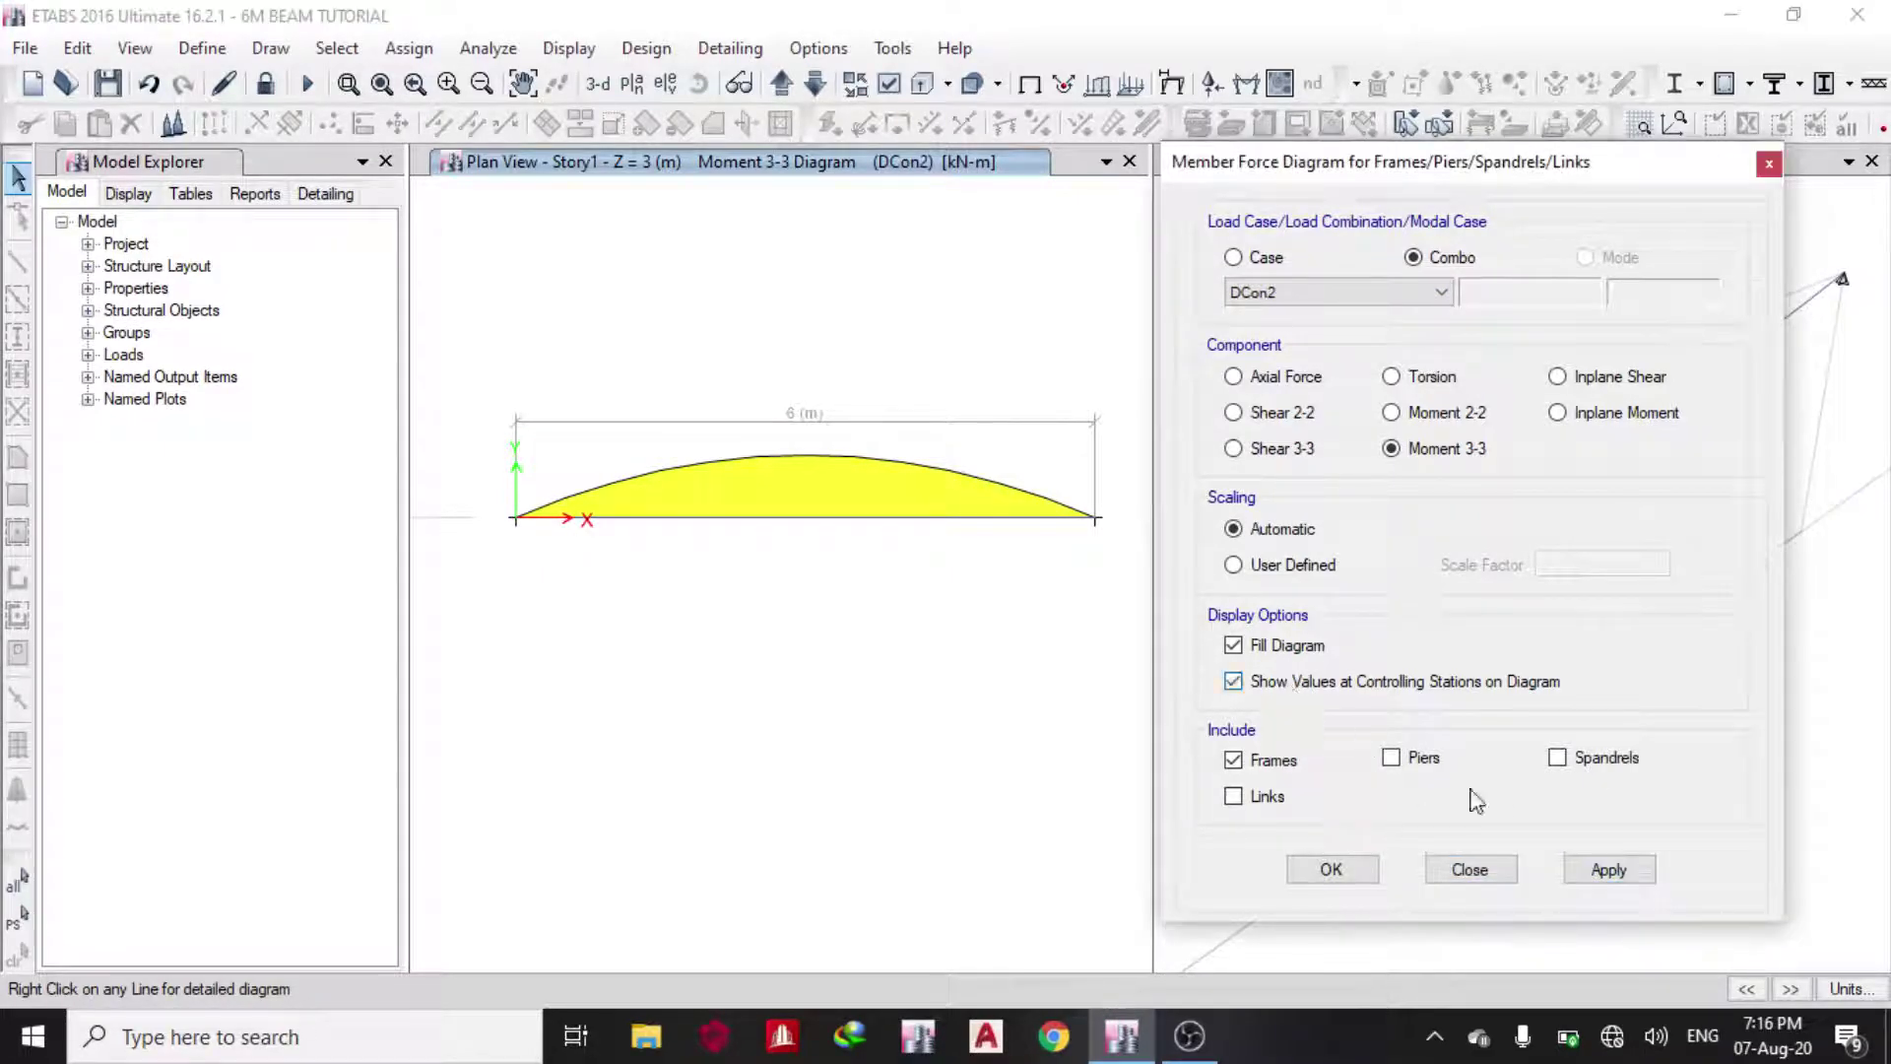
click(1607, 871)
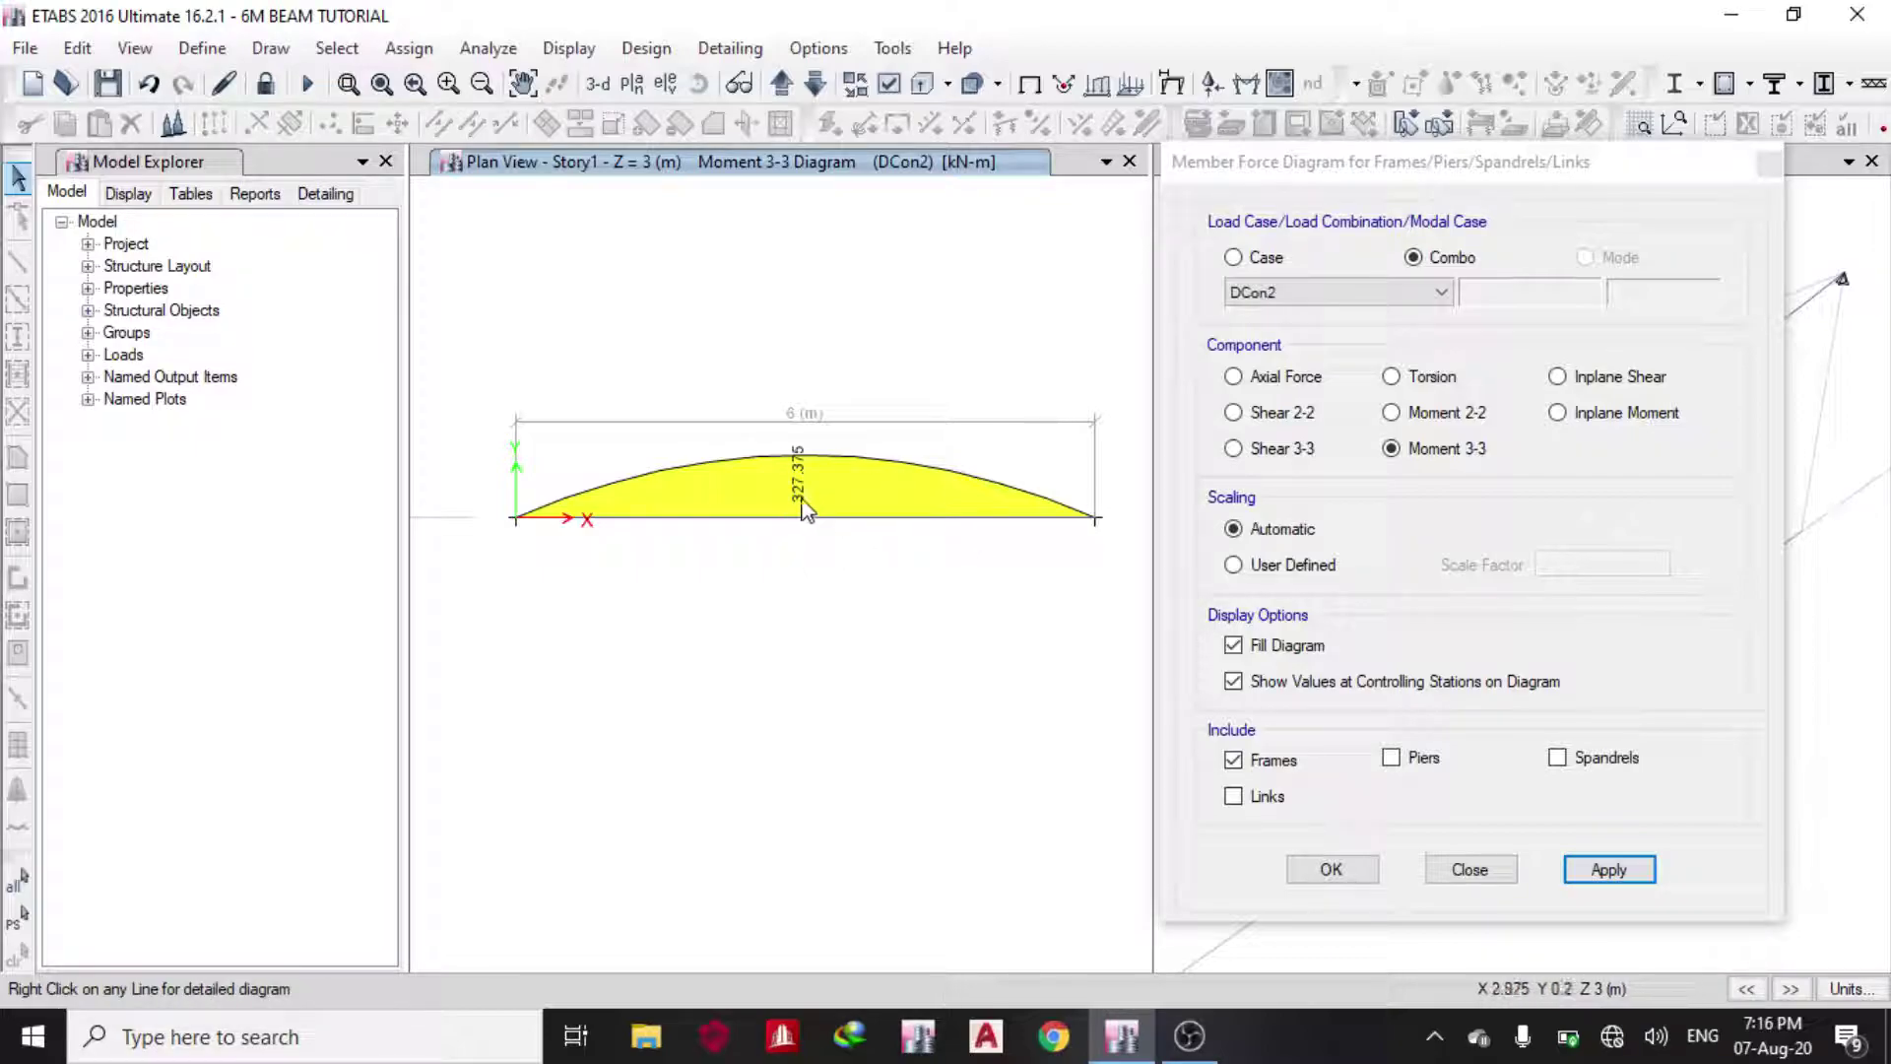
click(1366, 868)
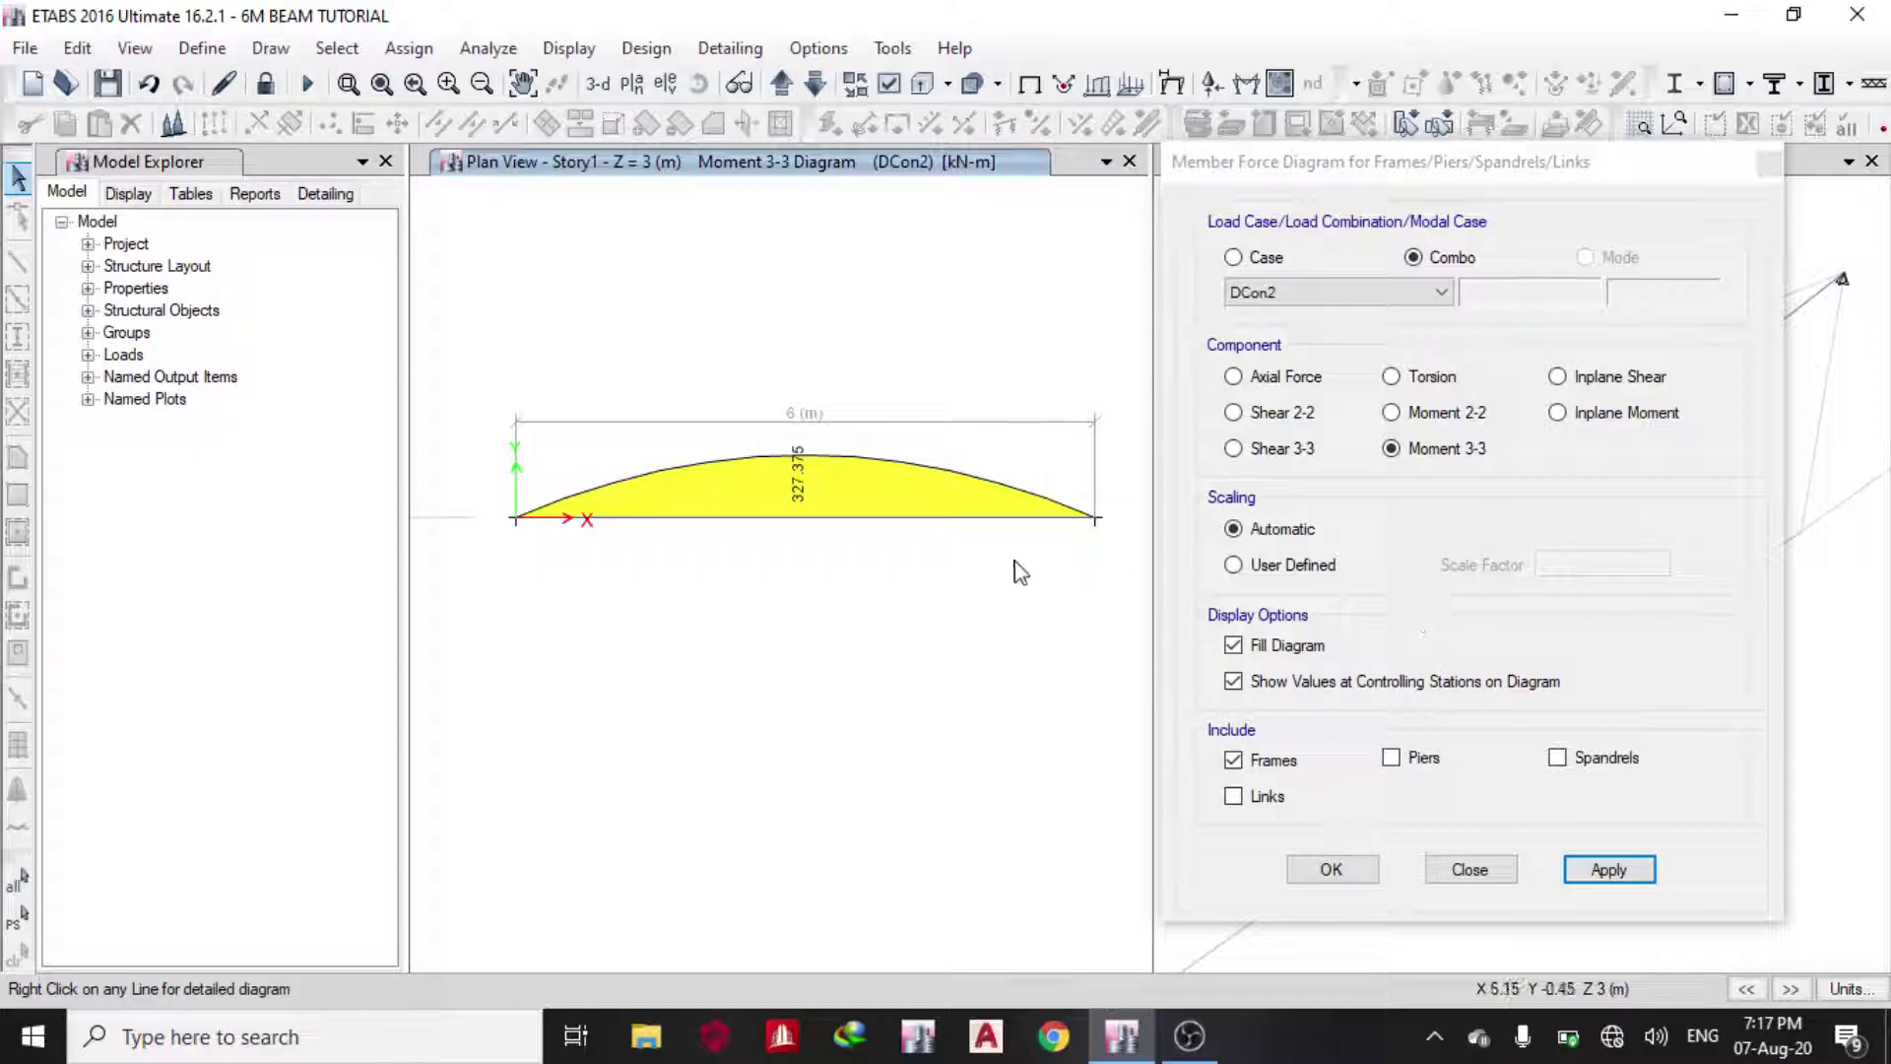
click(1770, 166)
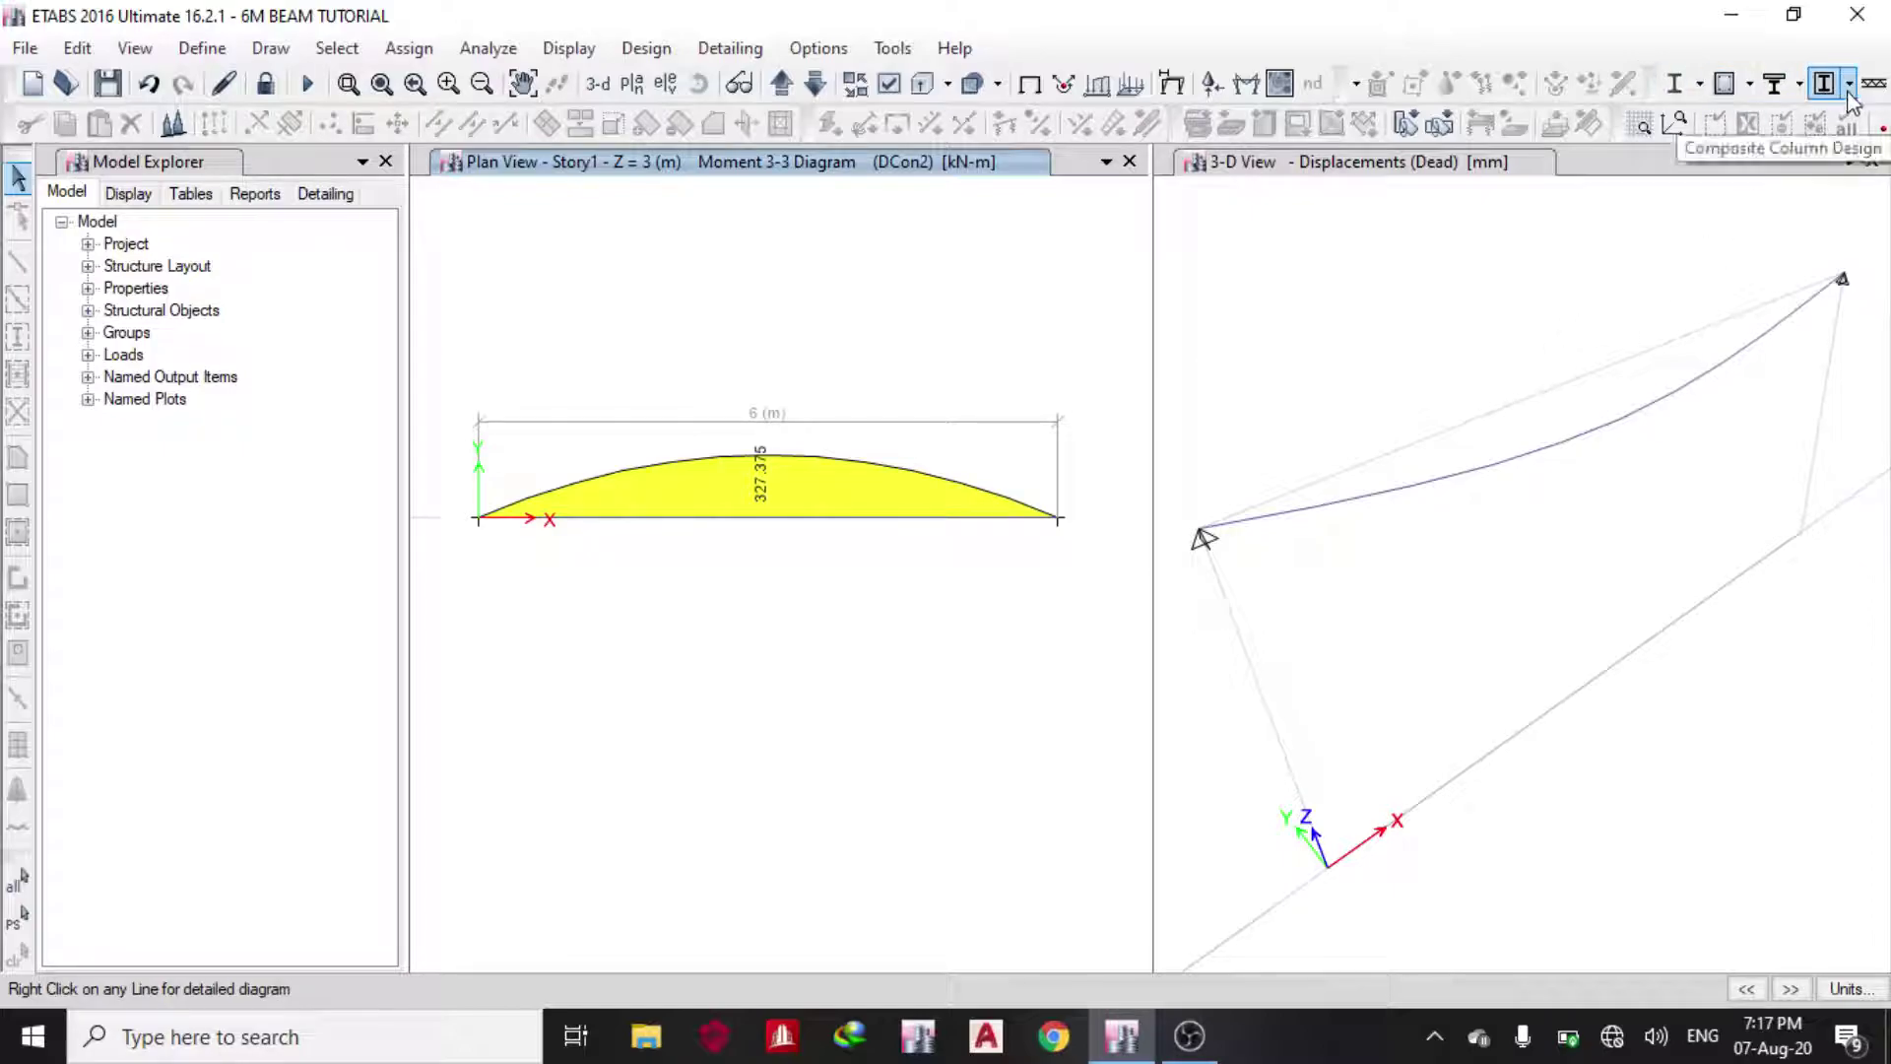
click(1748, 84)
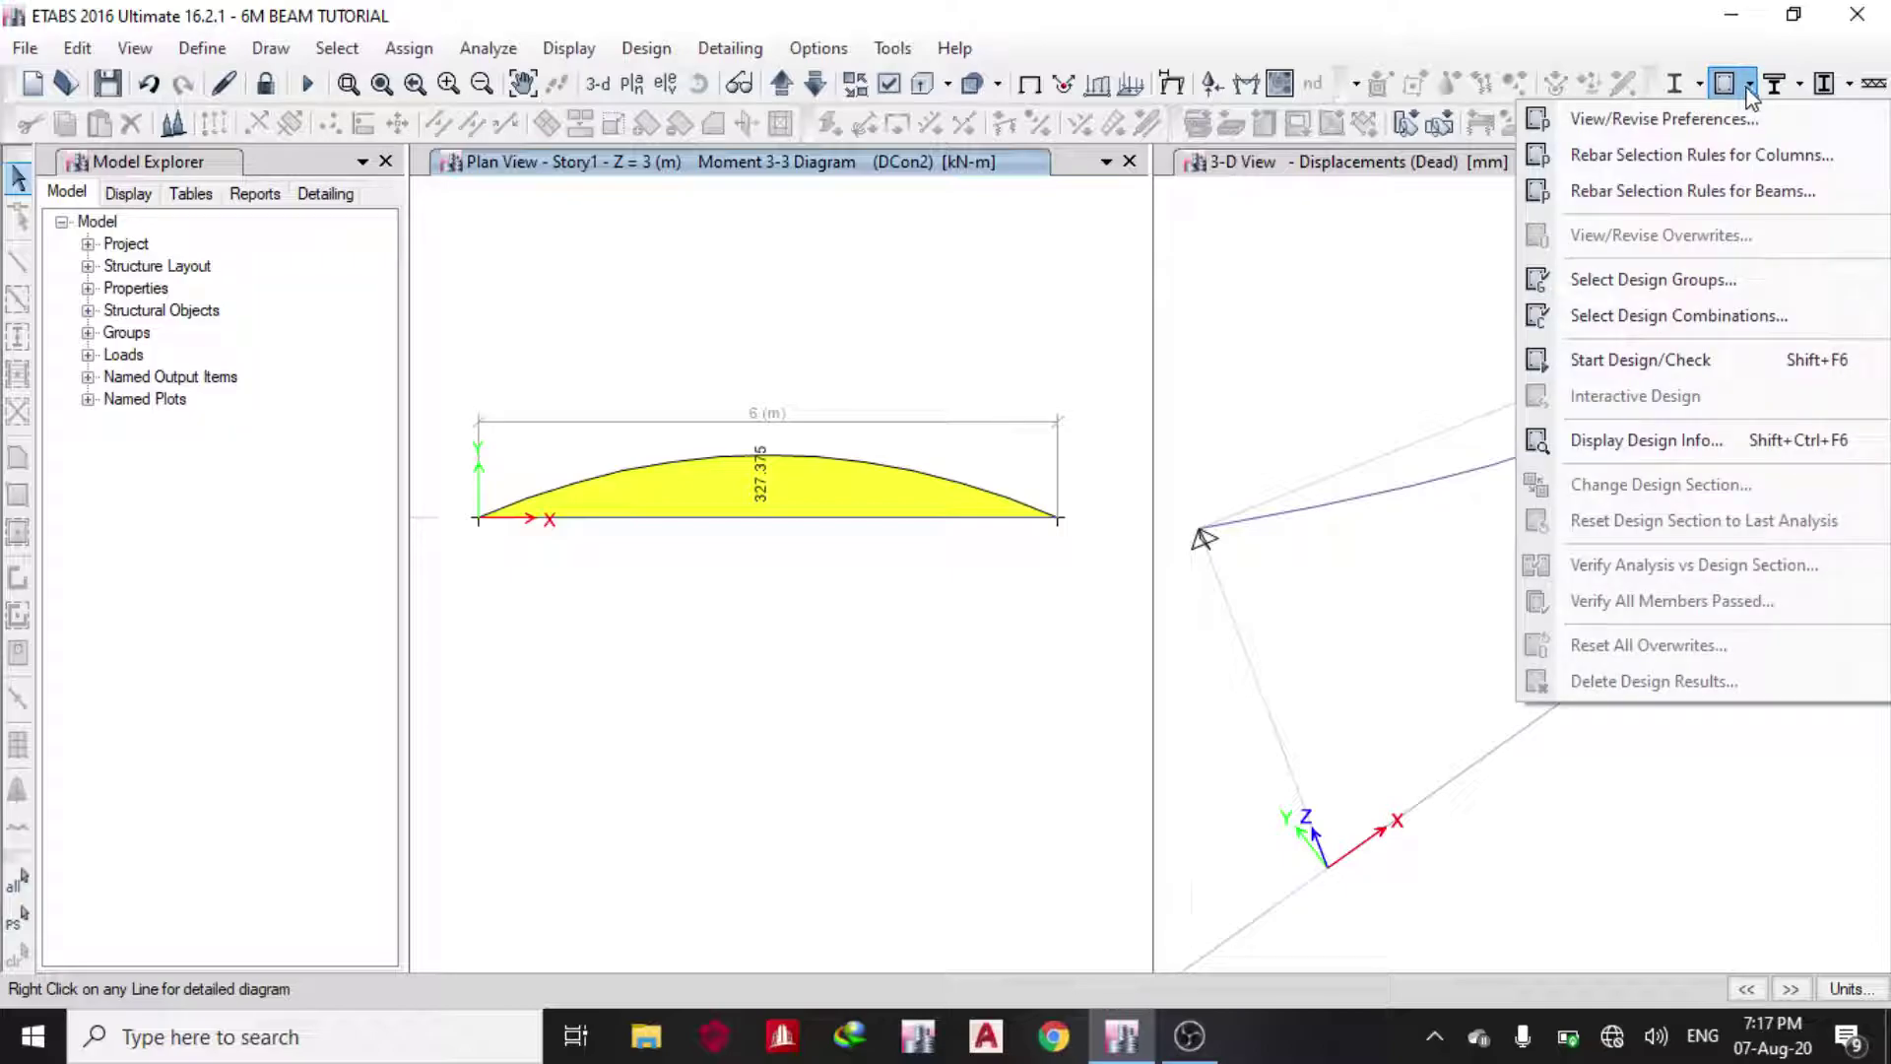
click(1655, 120)
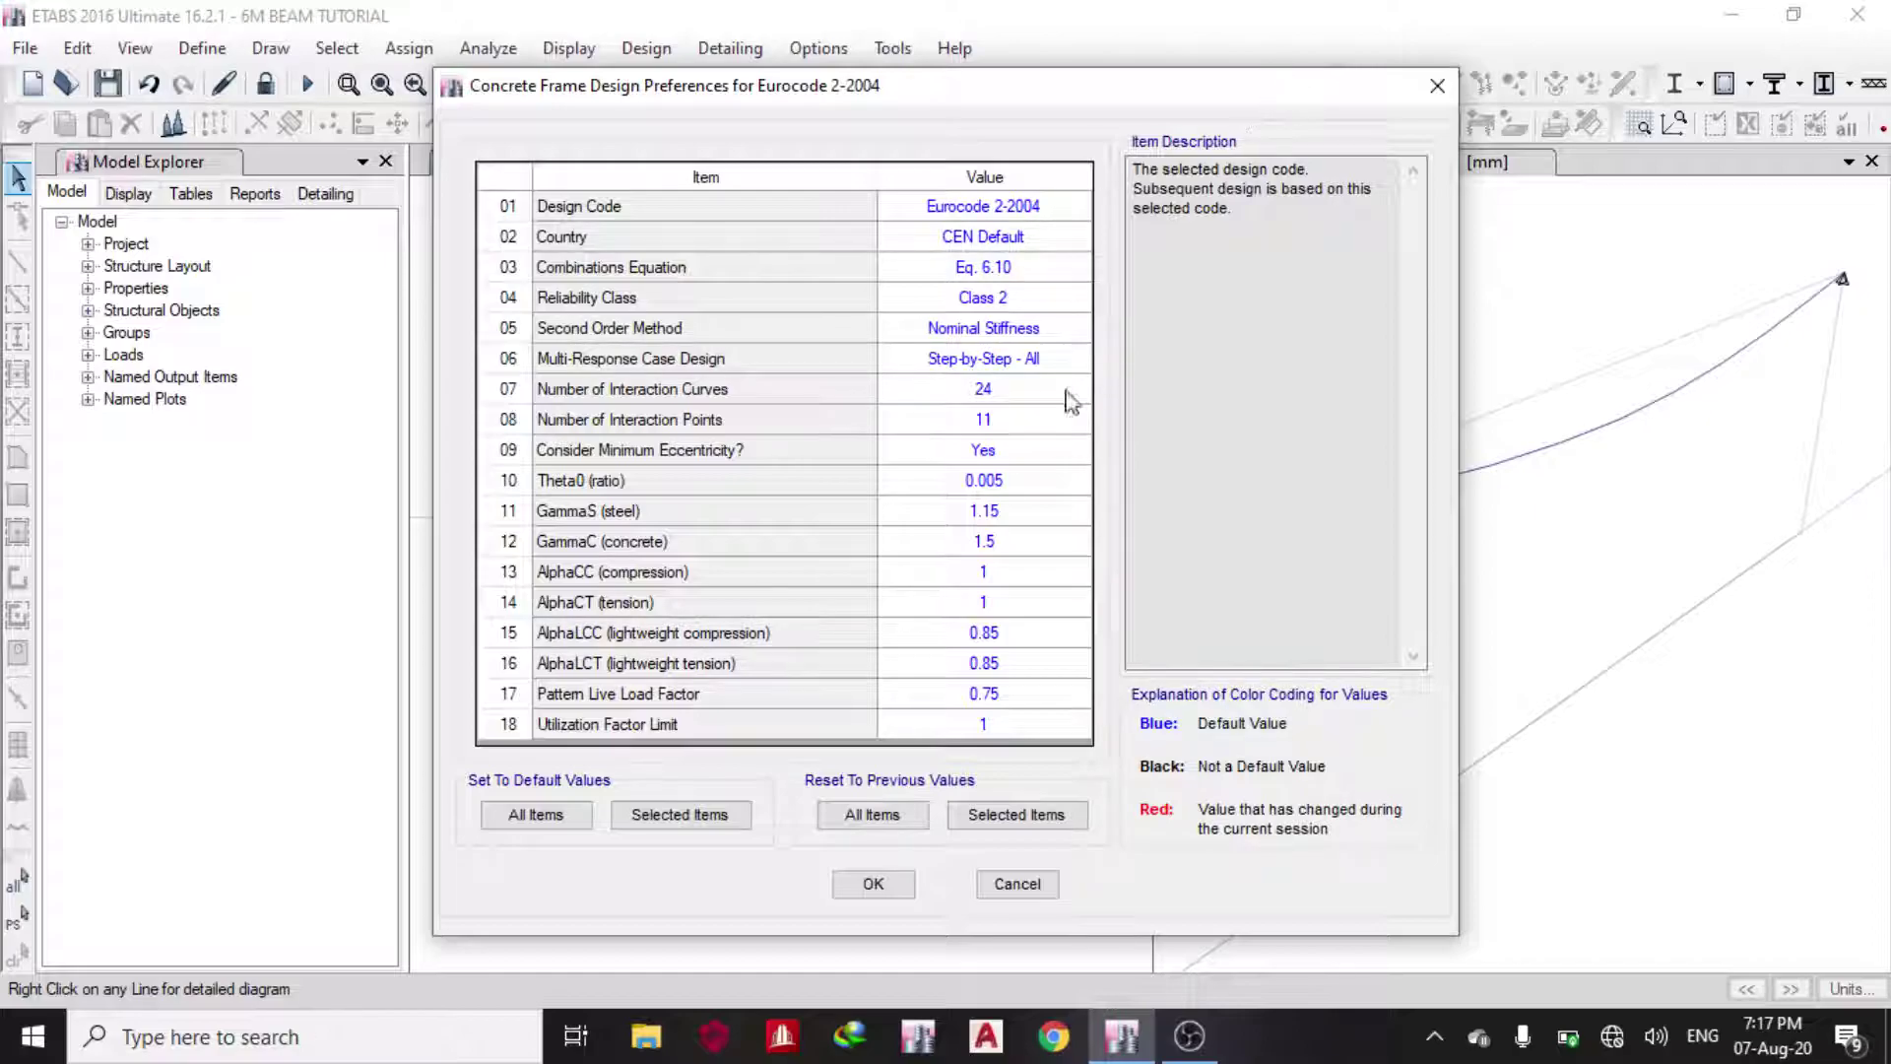
click(1073, 208)
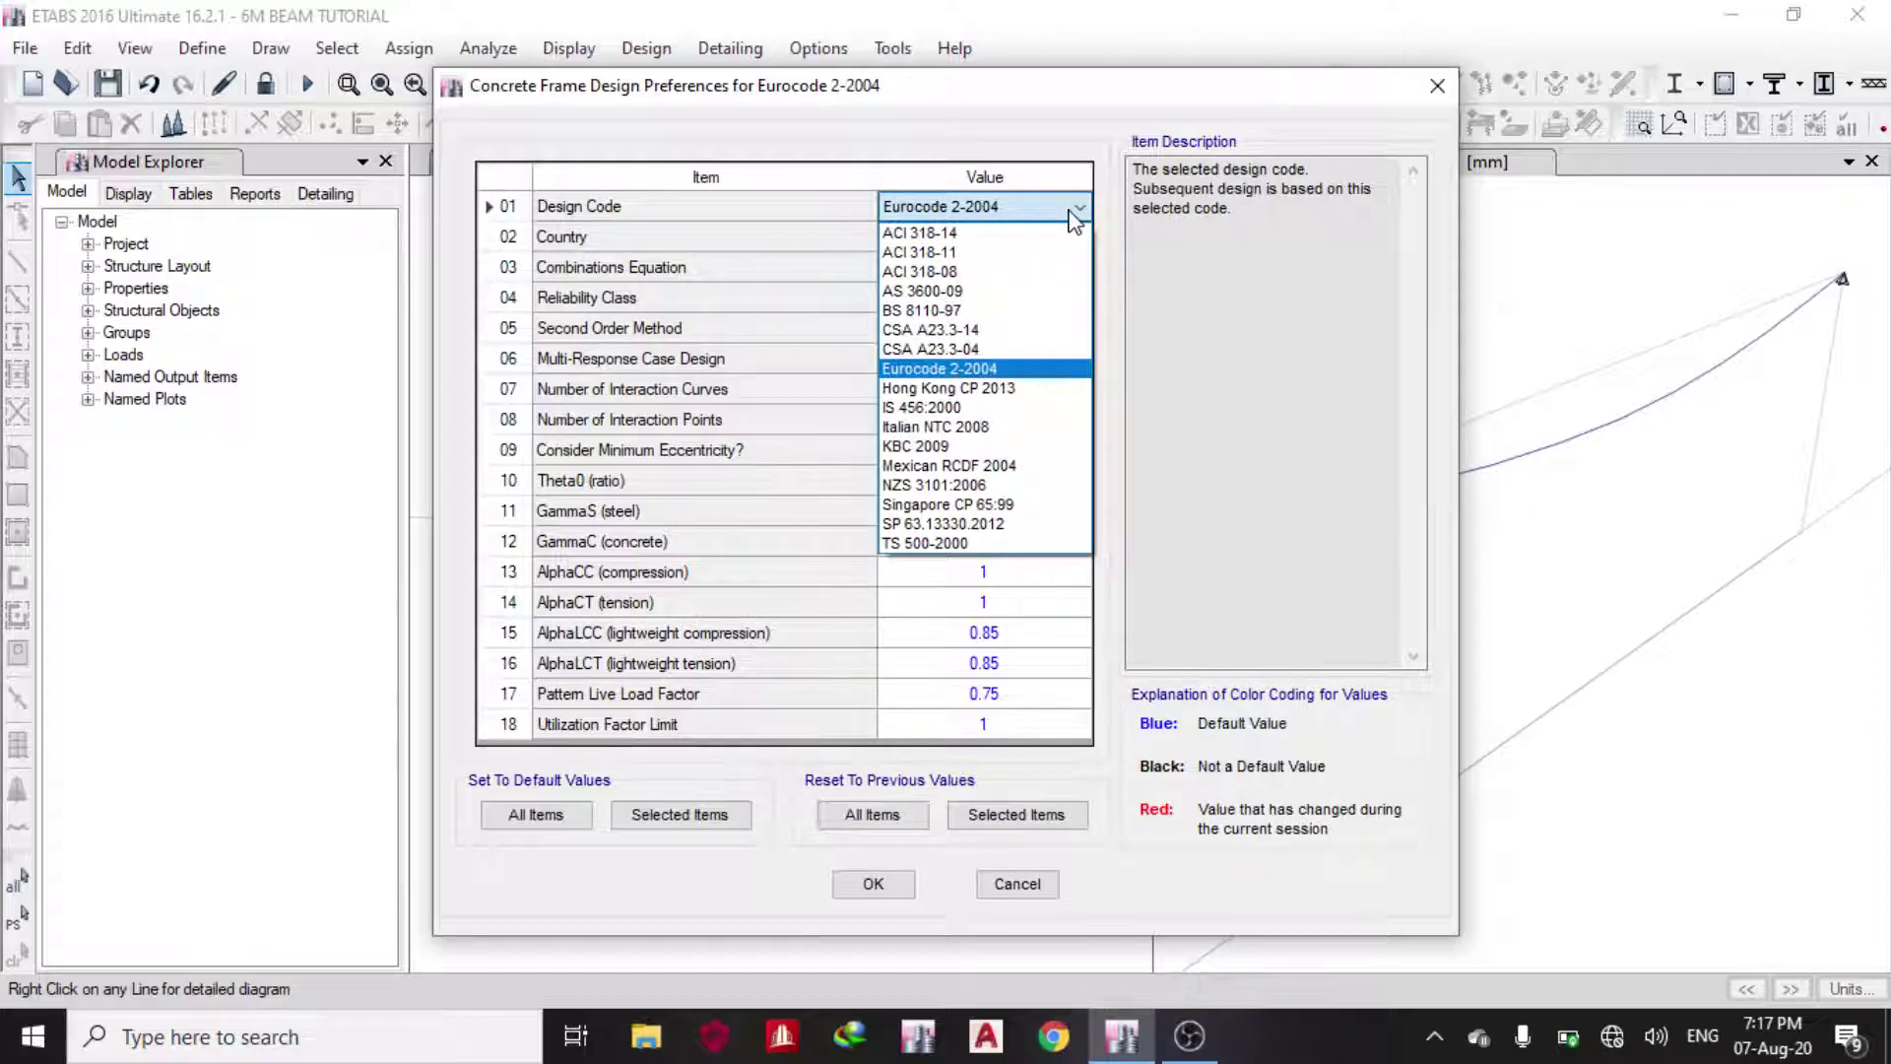
click(1074, 211)
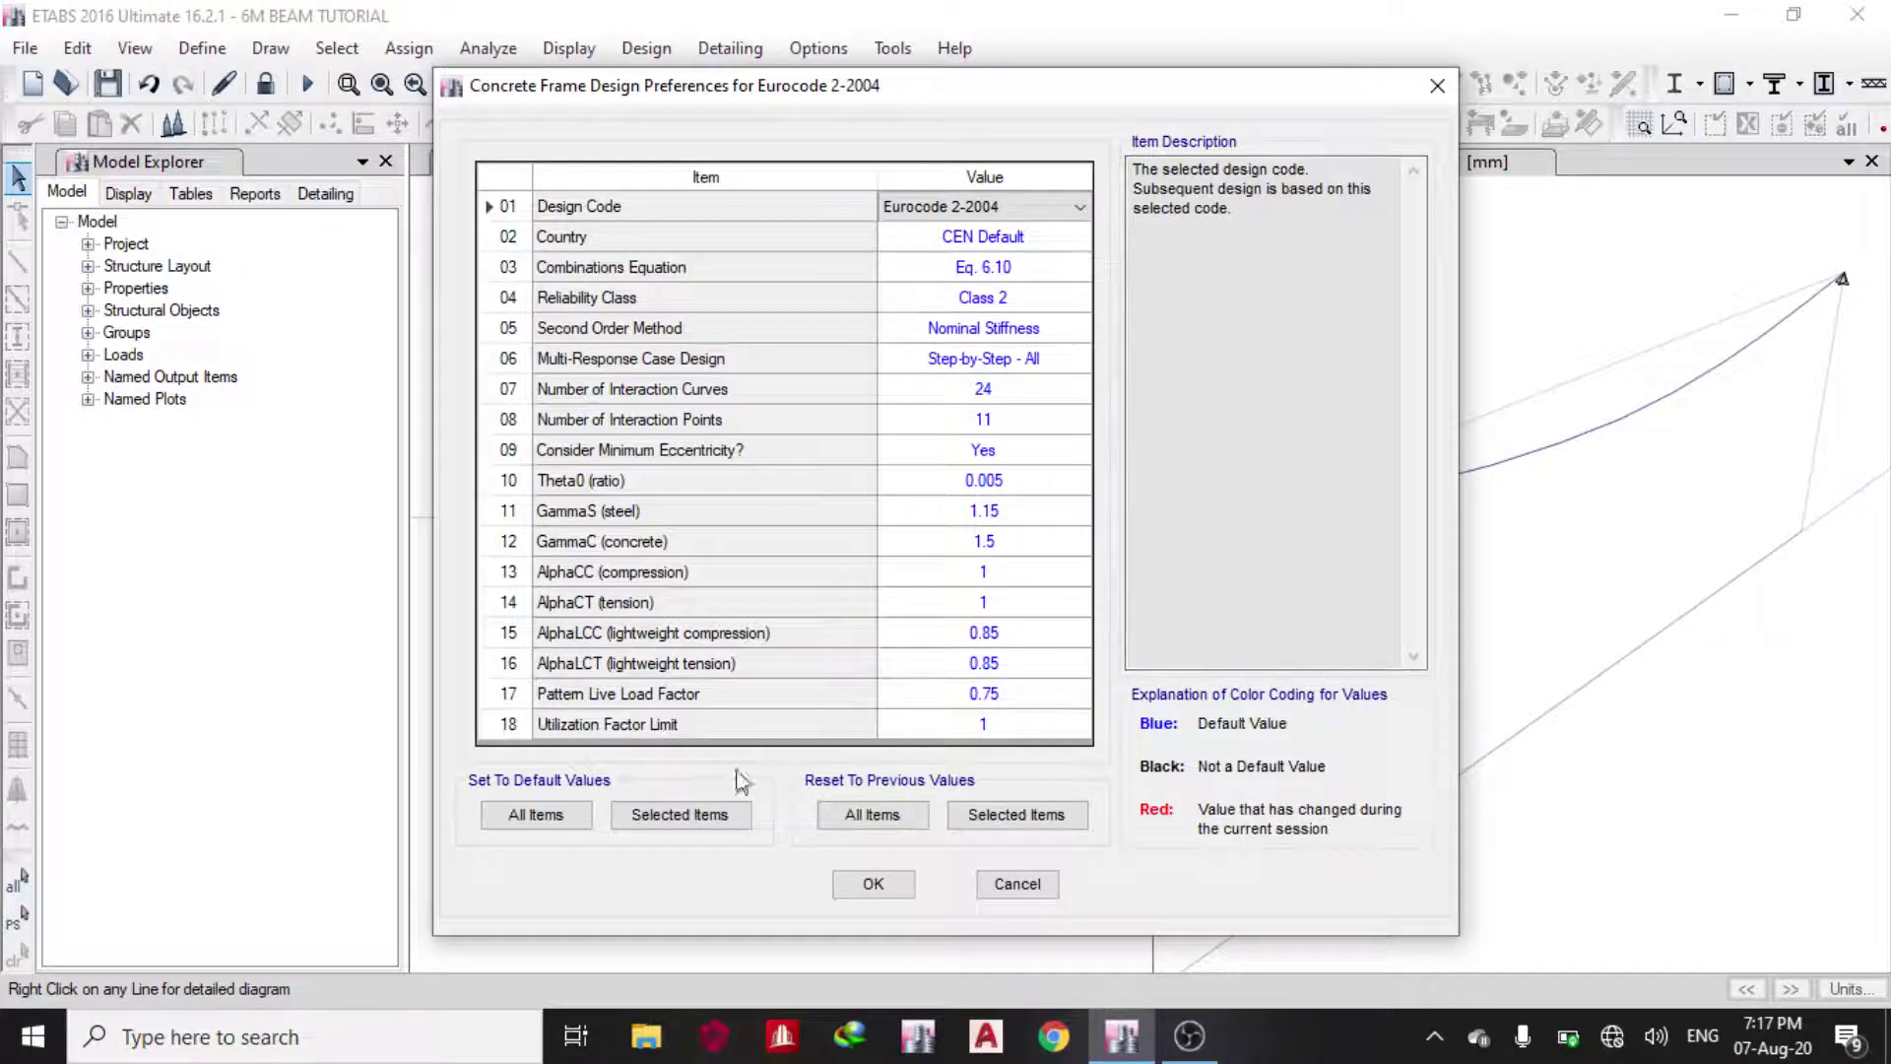
click(1438, 86)
- Run the Eurocode 2 concrete design and read beam B1's summary showing midspan bottom steel overstressed
click(1749, 86)
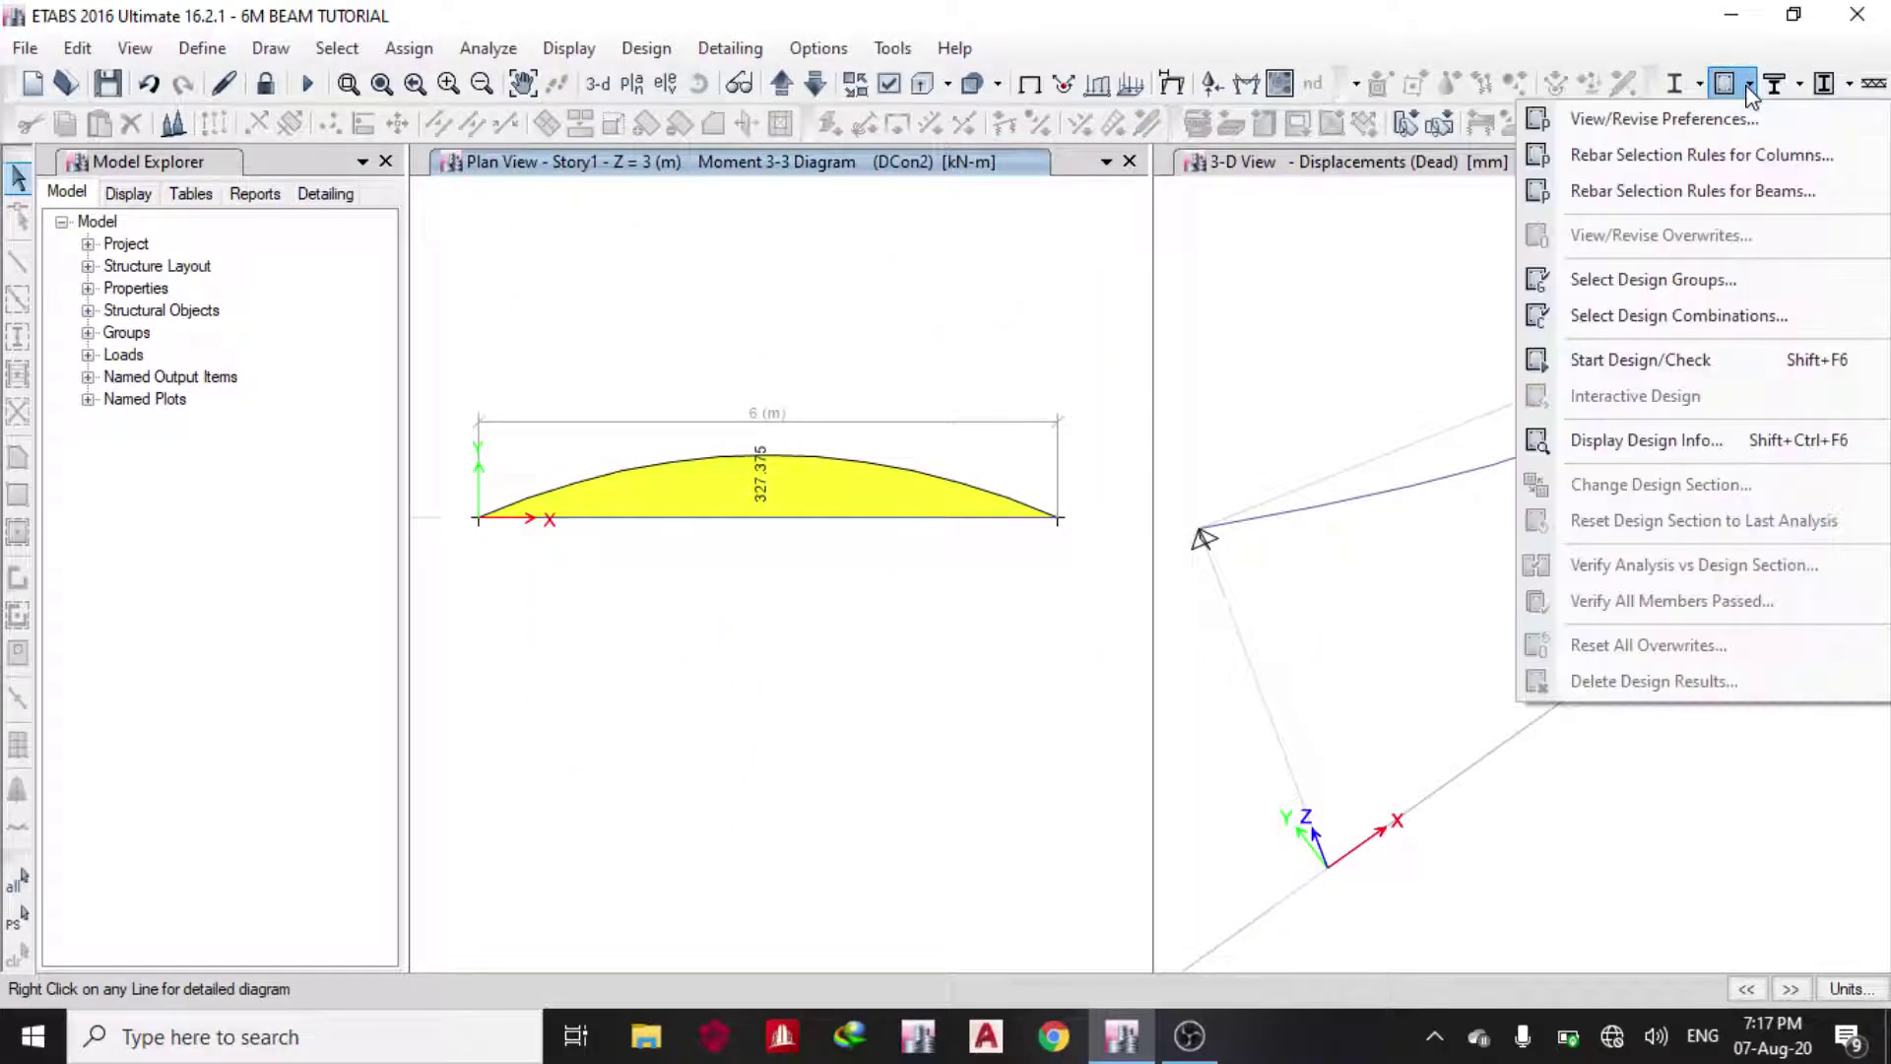
click(1623, 360)
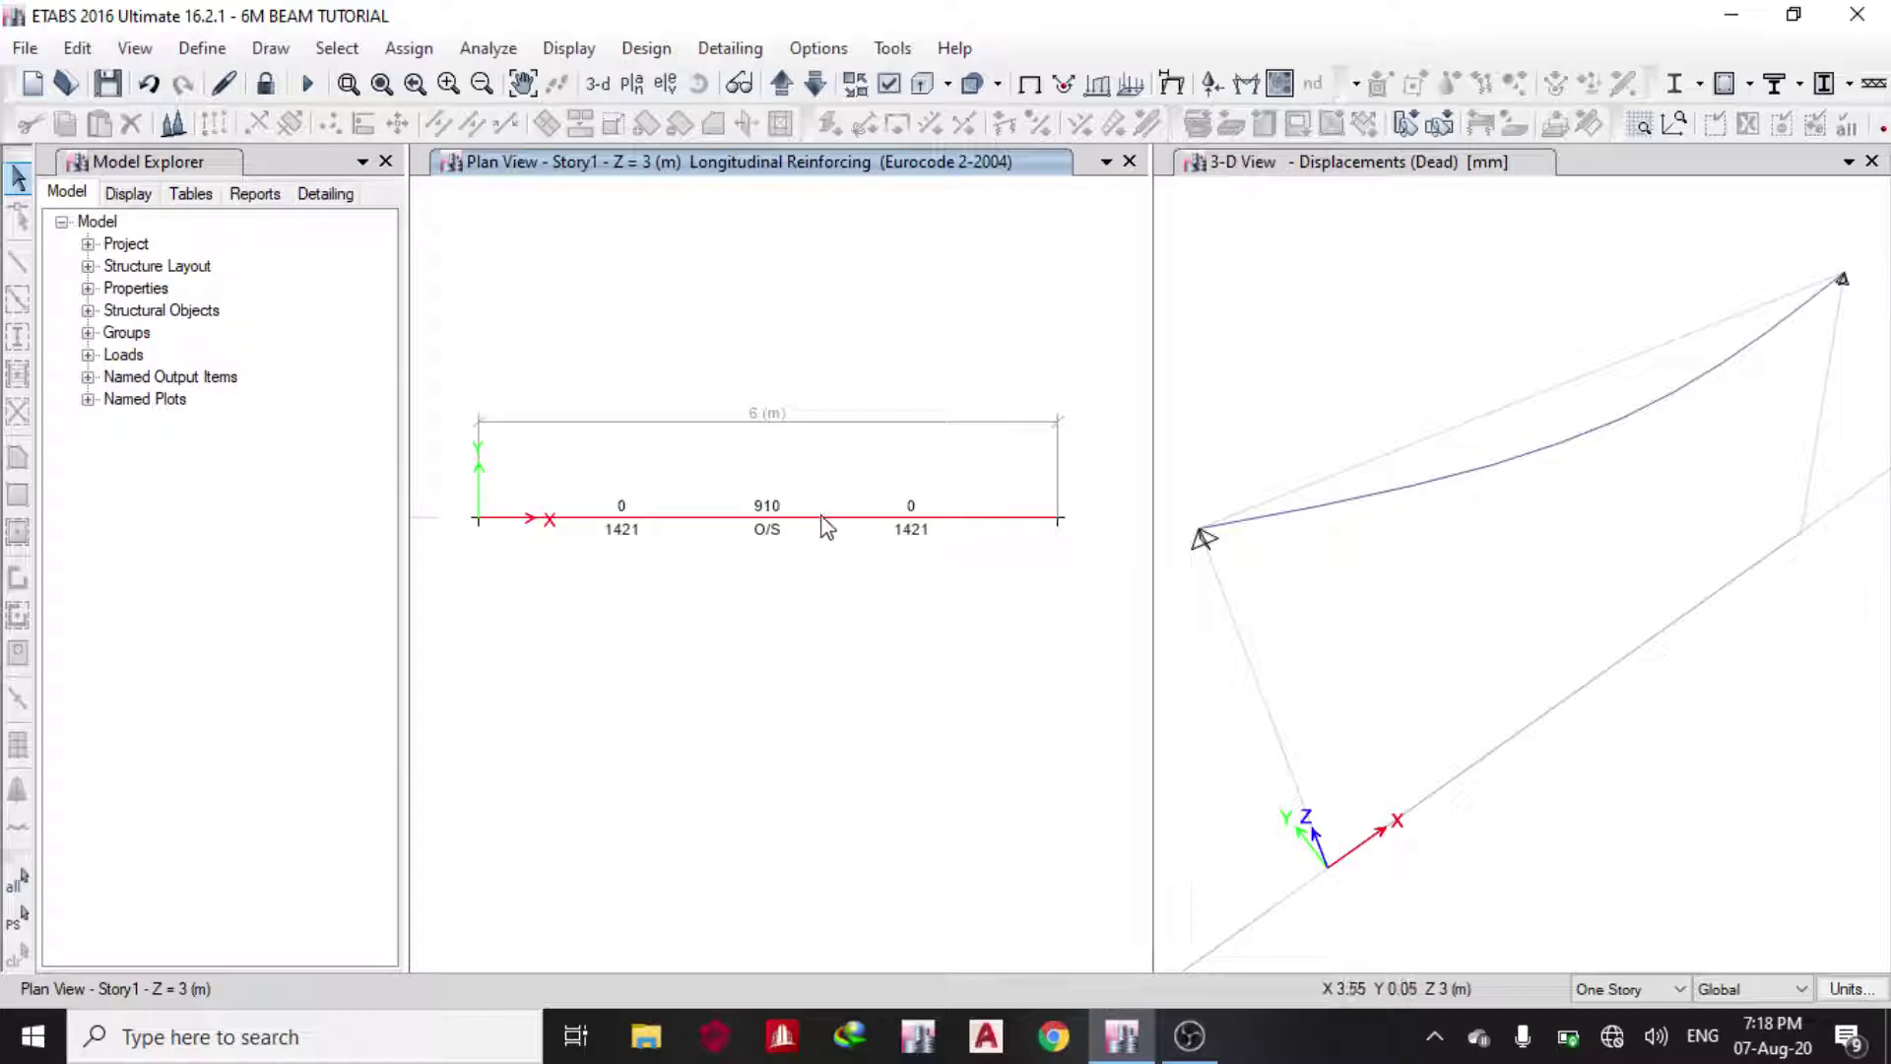
right_click(824, 529)
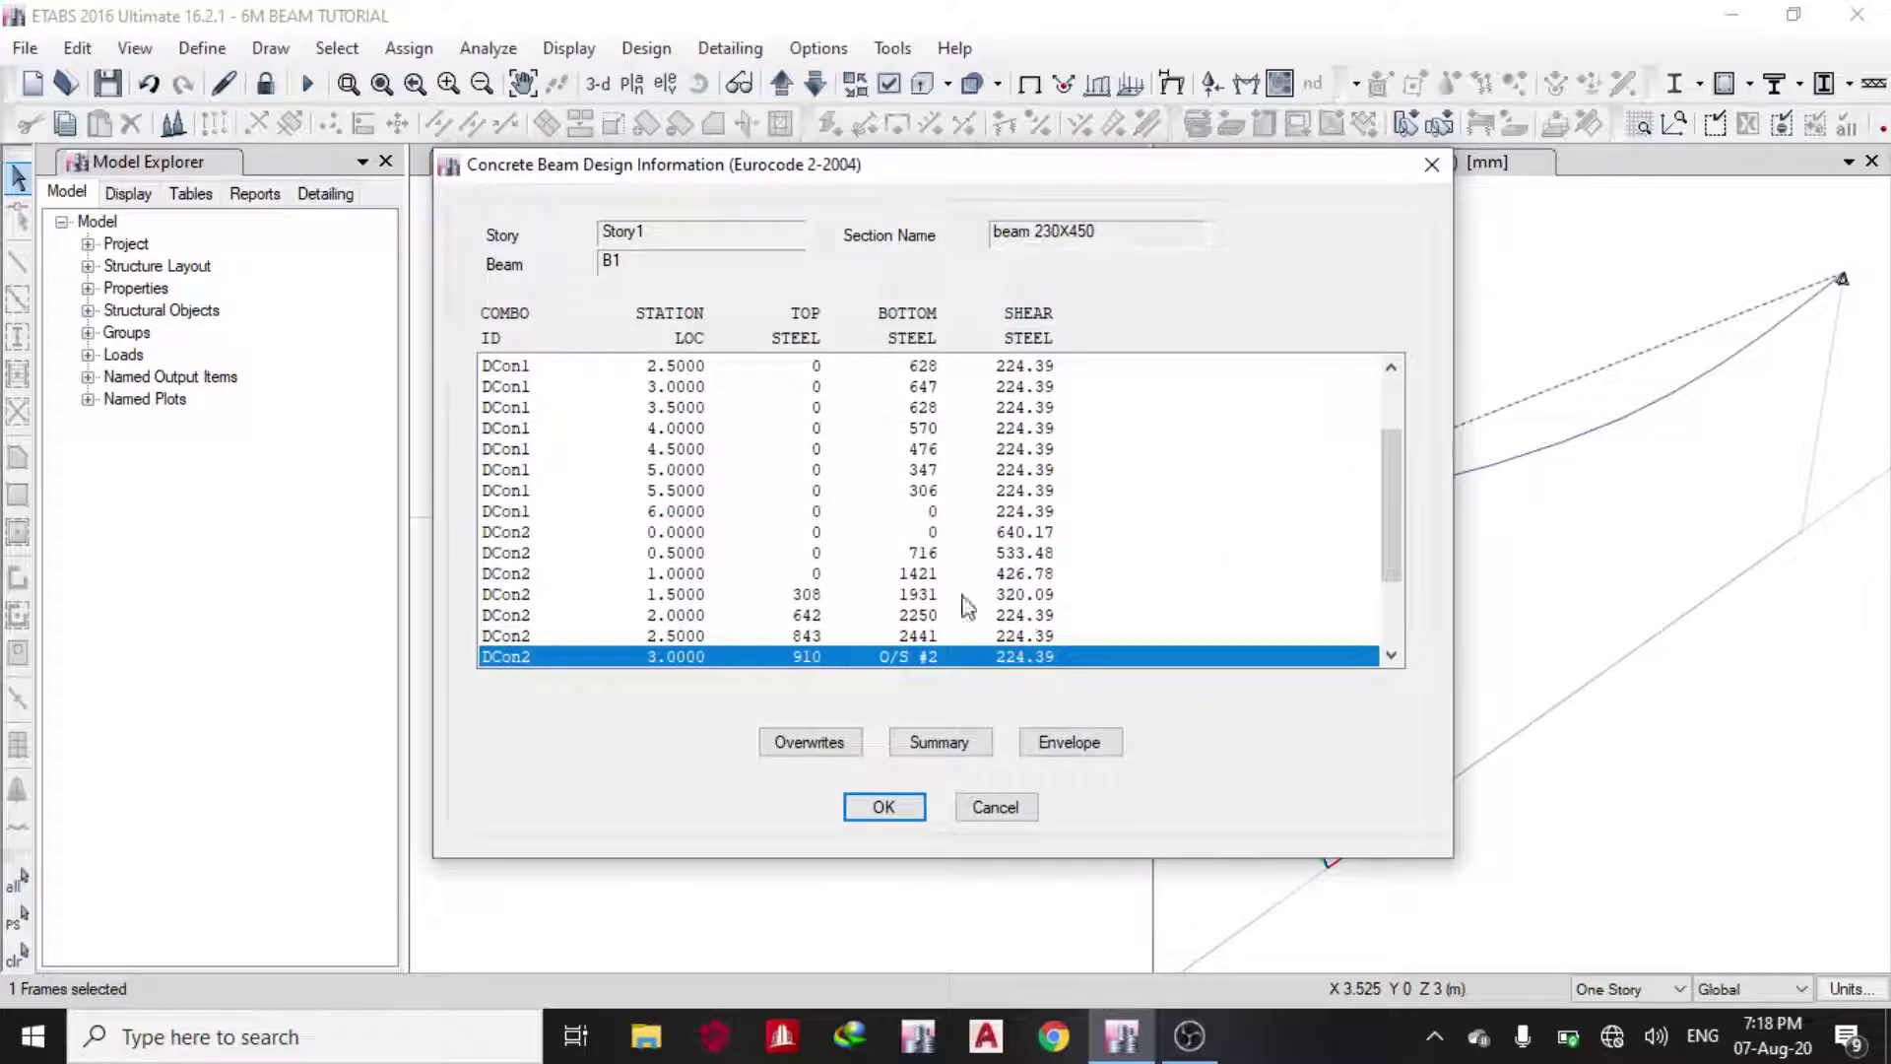
click(964, 749)
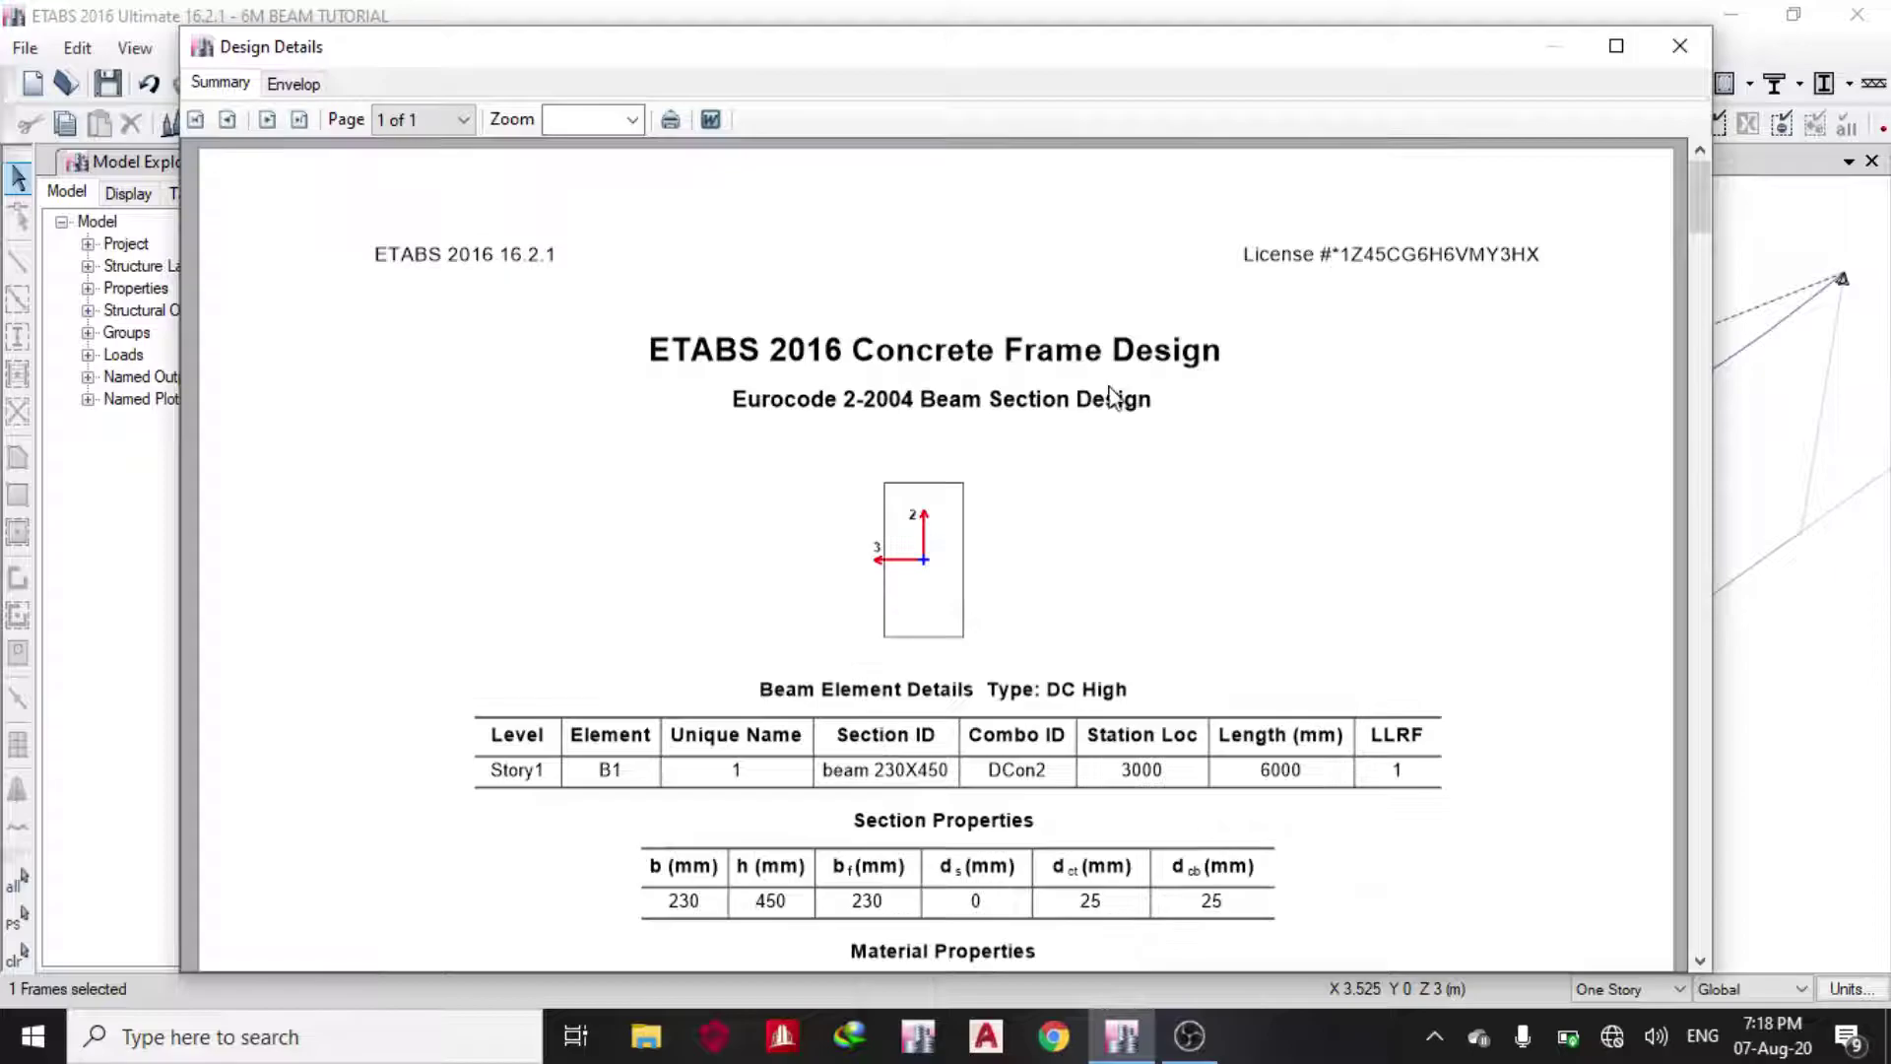
scroll(1114, 404, down, 8)
scroll(1116, 407, down, 3)
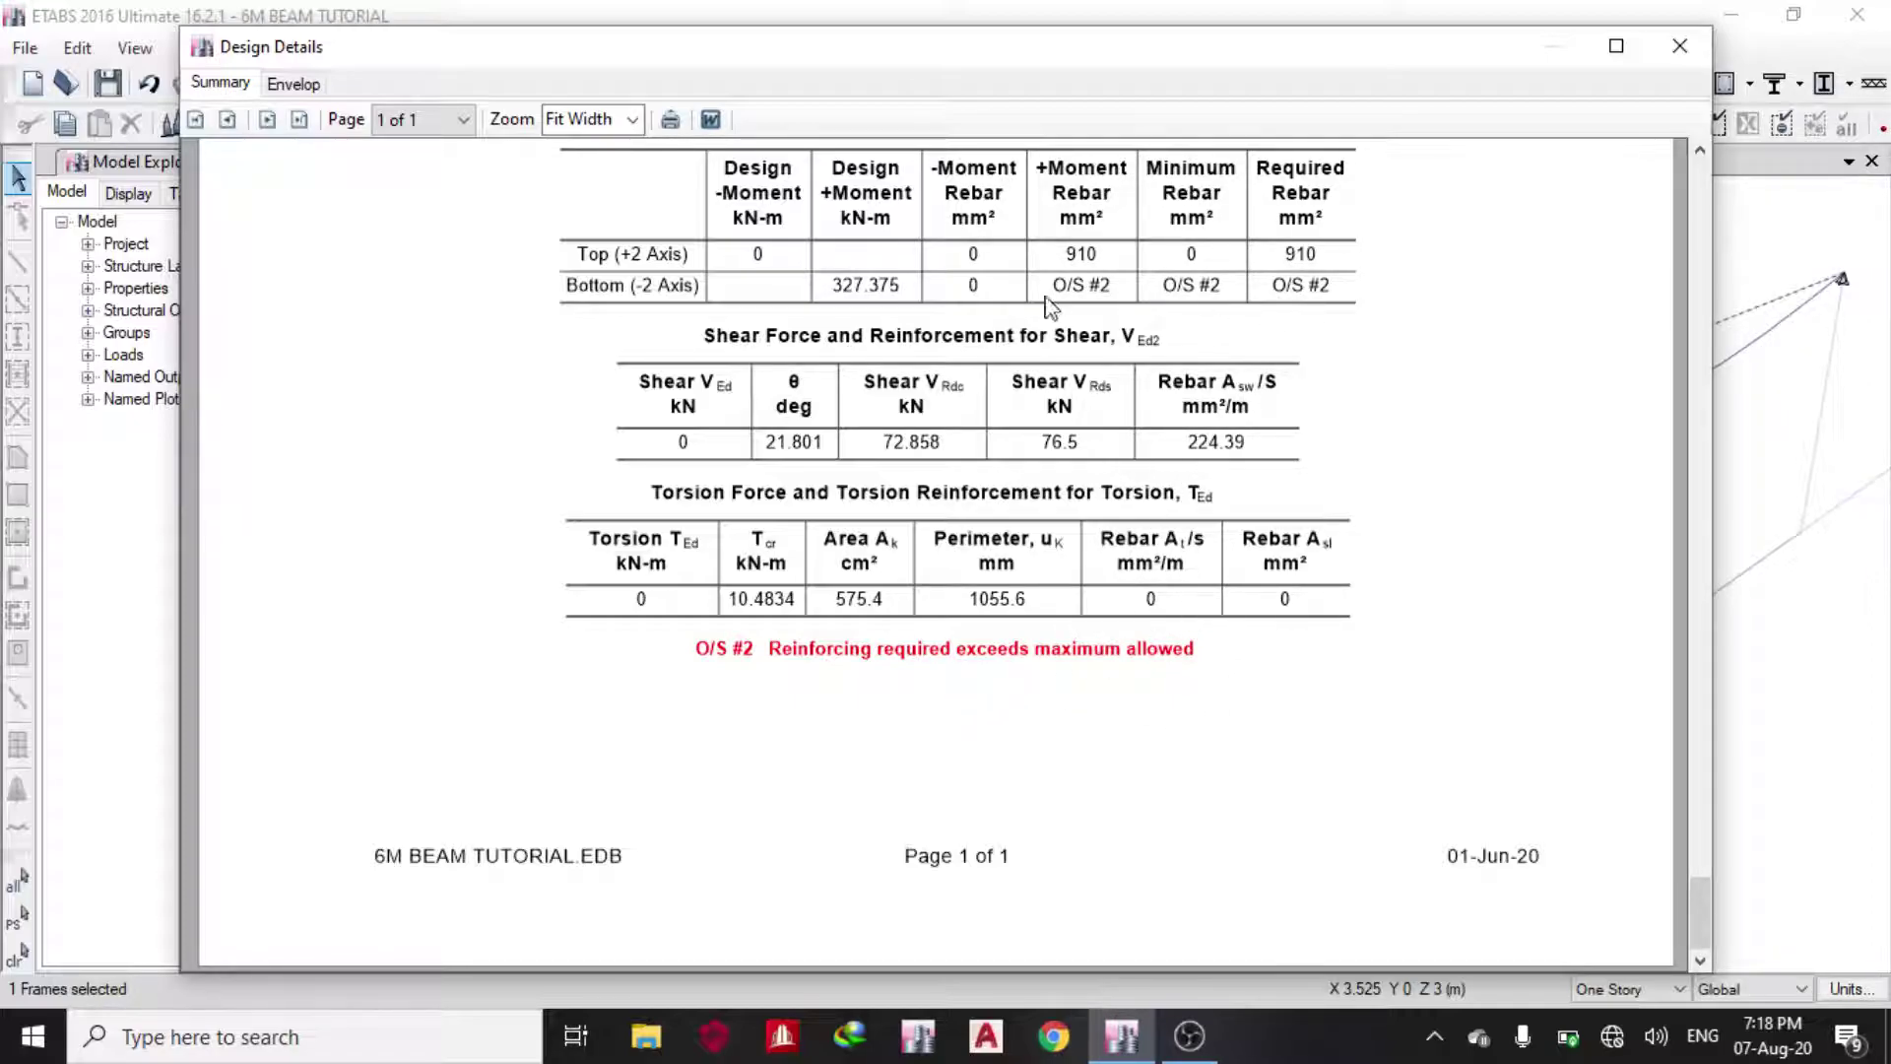
click(1677, 49)
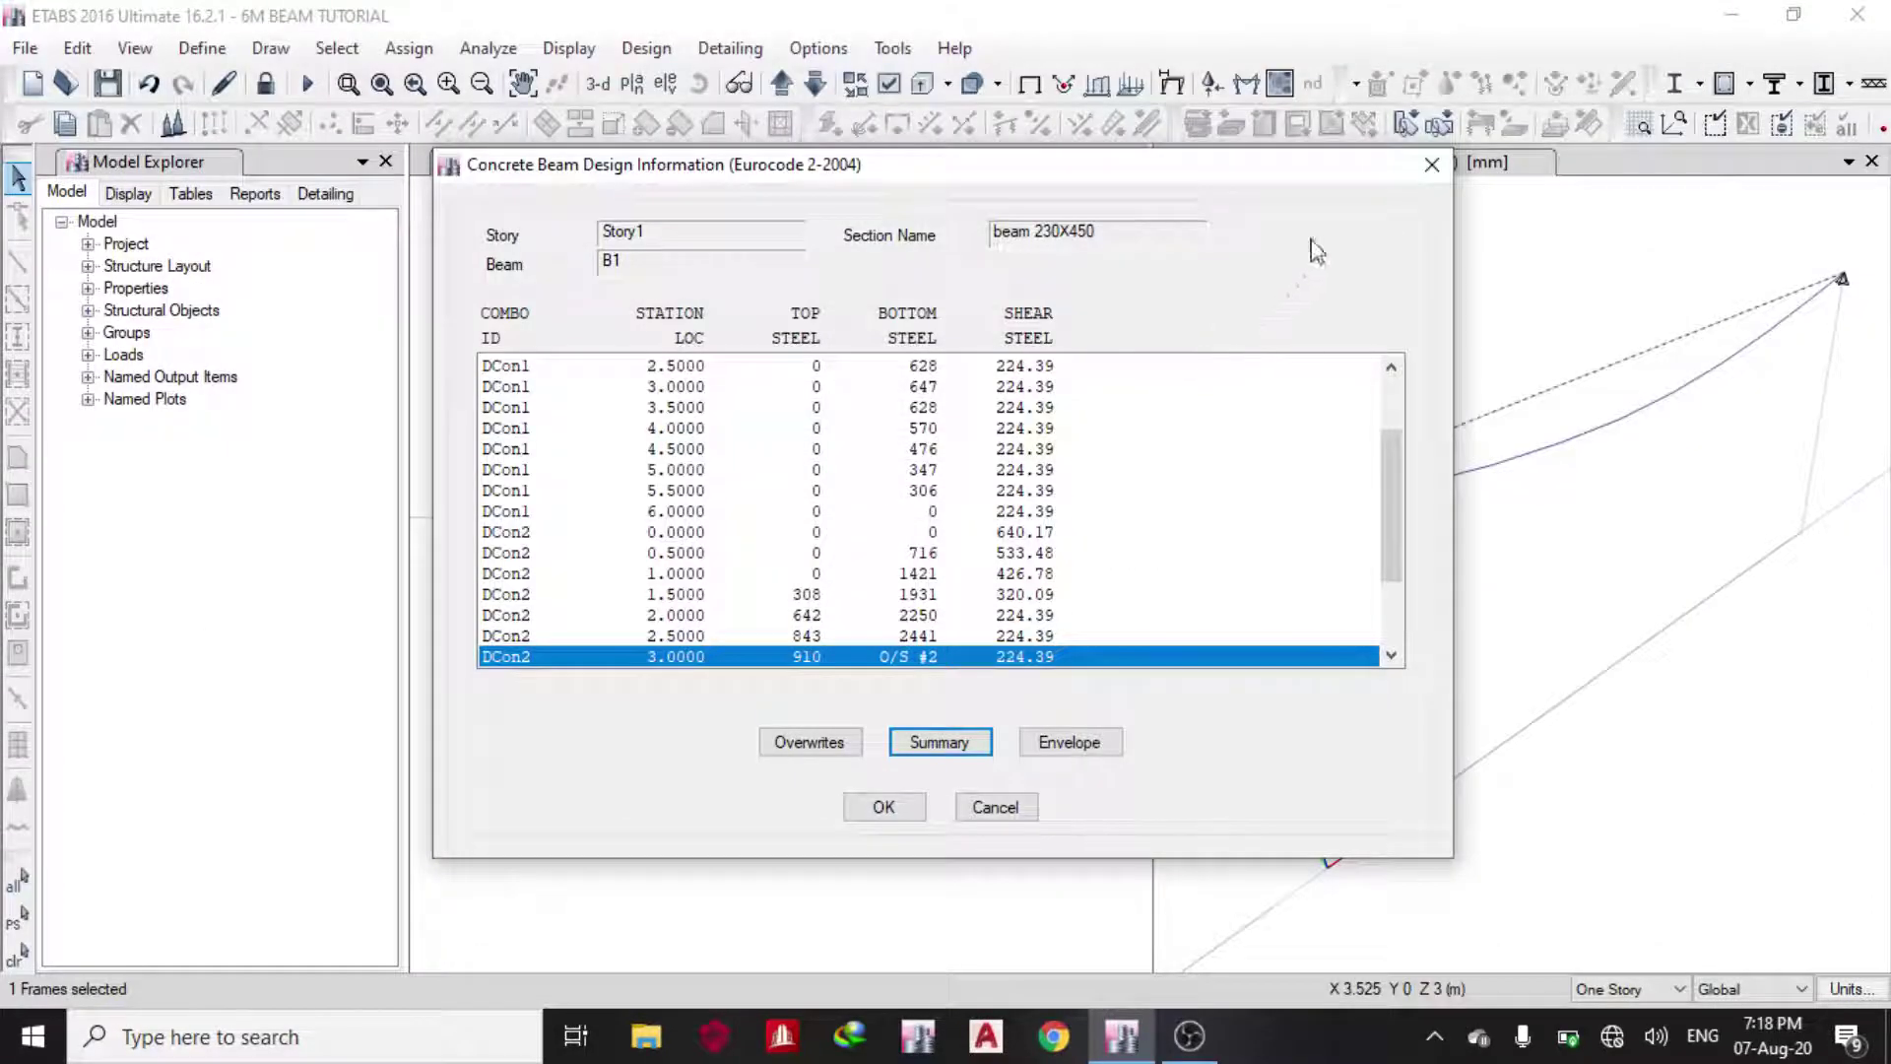
click(1432, 165)
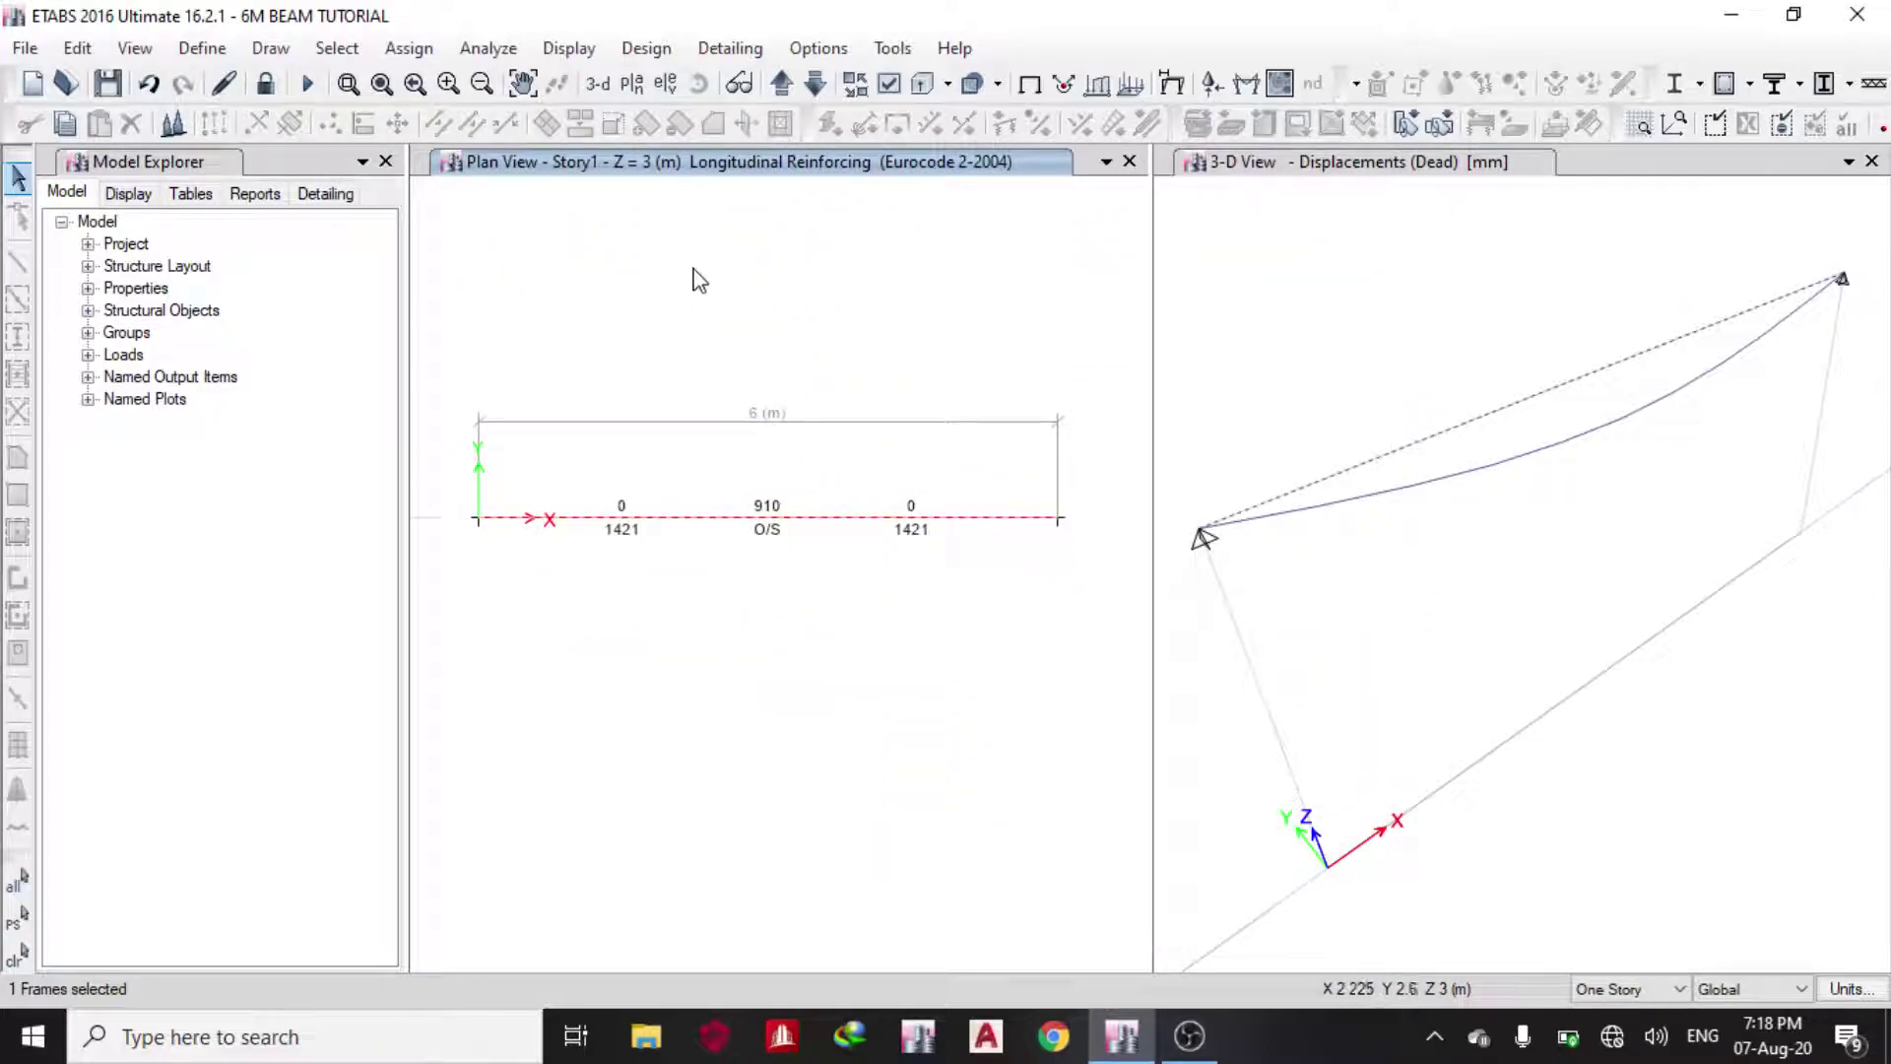
- Inspect the locked beam 230X450 section, then unlock the model, deleting the analysis results
click(209, 51)
mouse_move(352, 123)
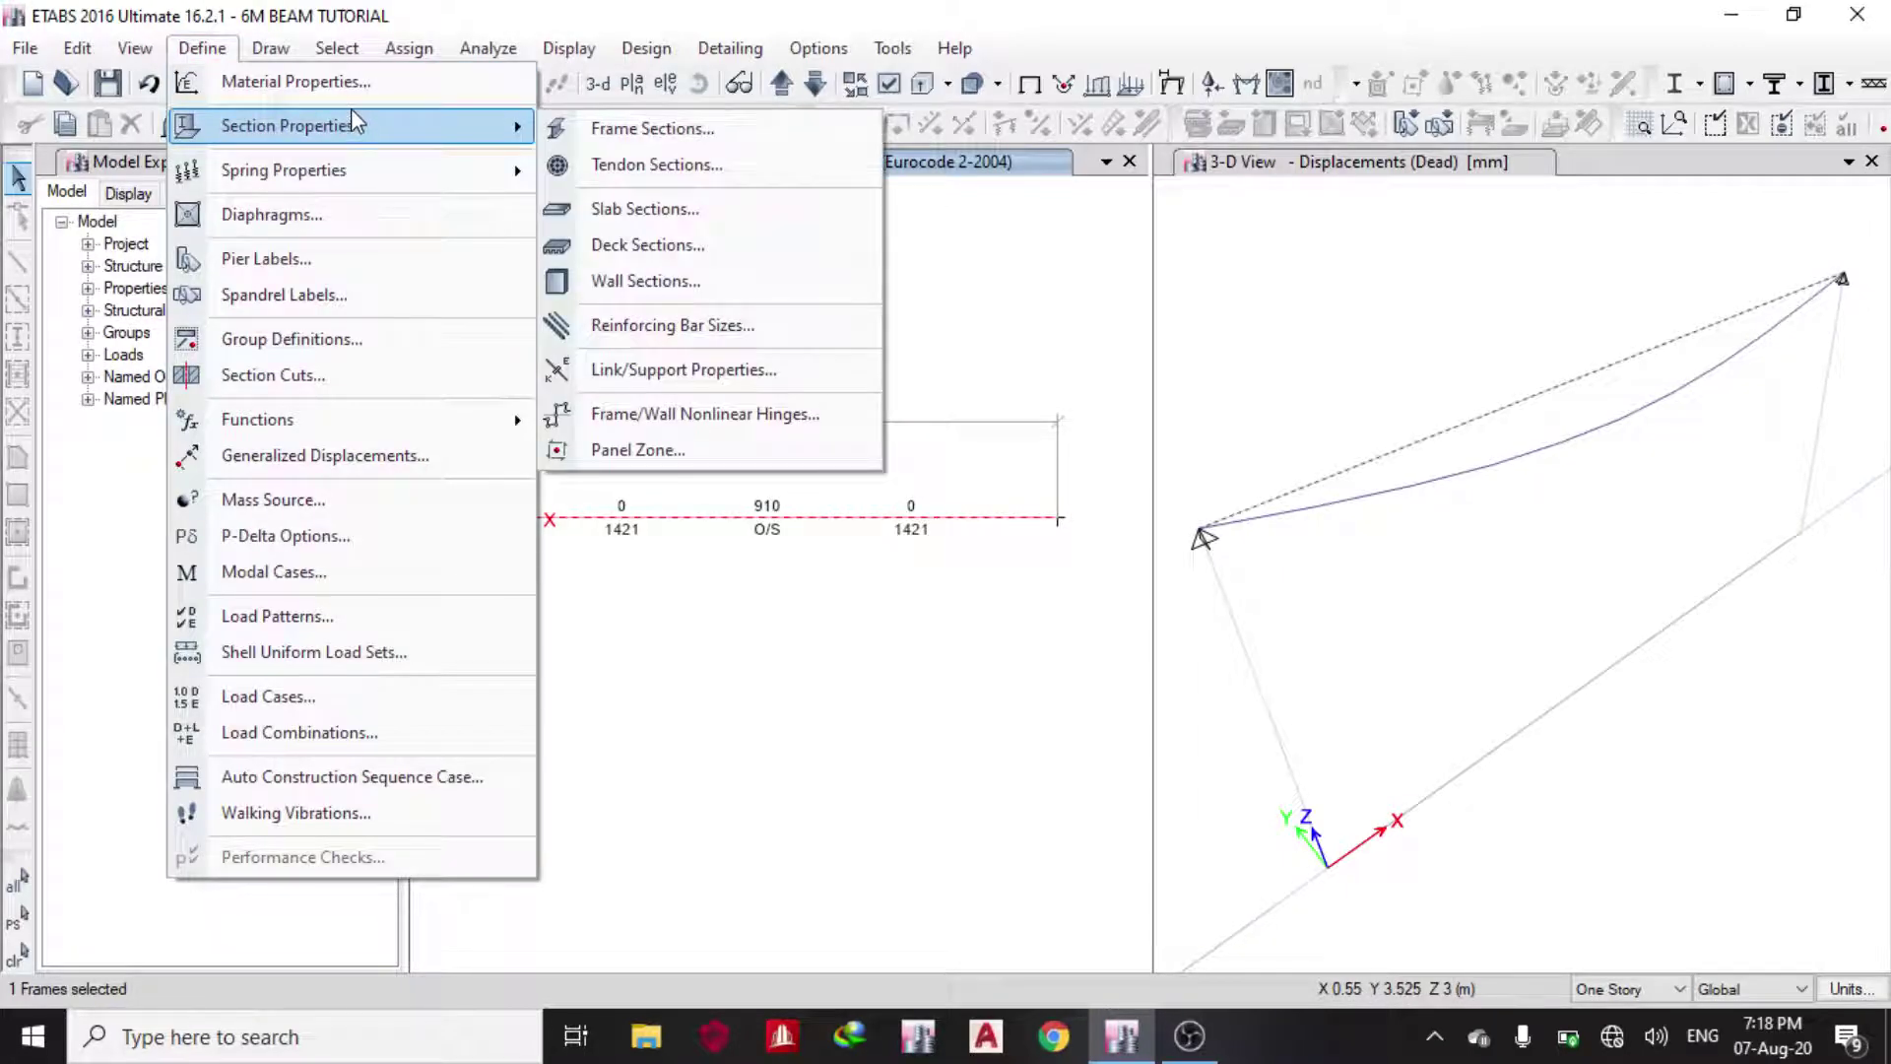
click(642, 128)
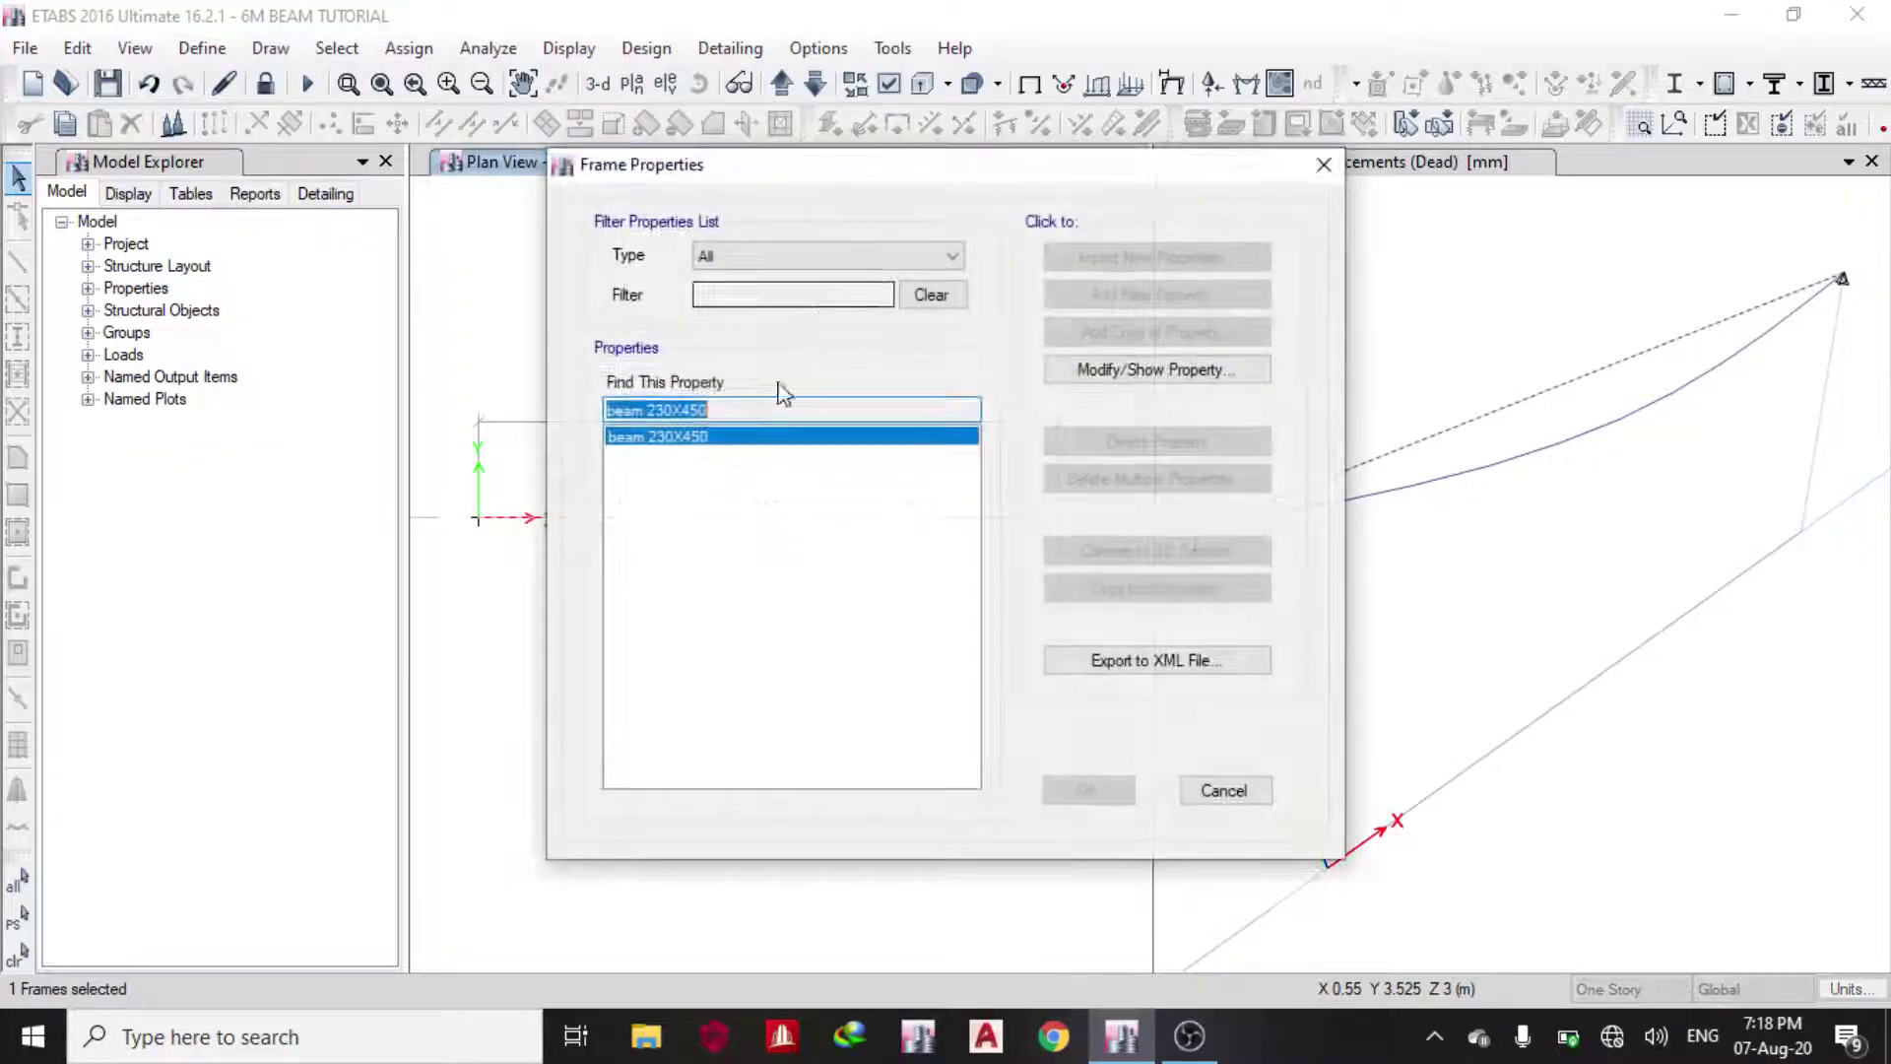
click(1163, 373)
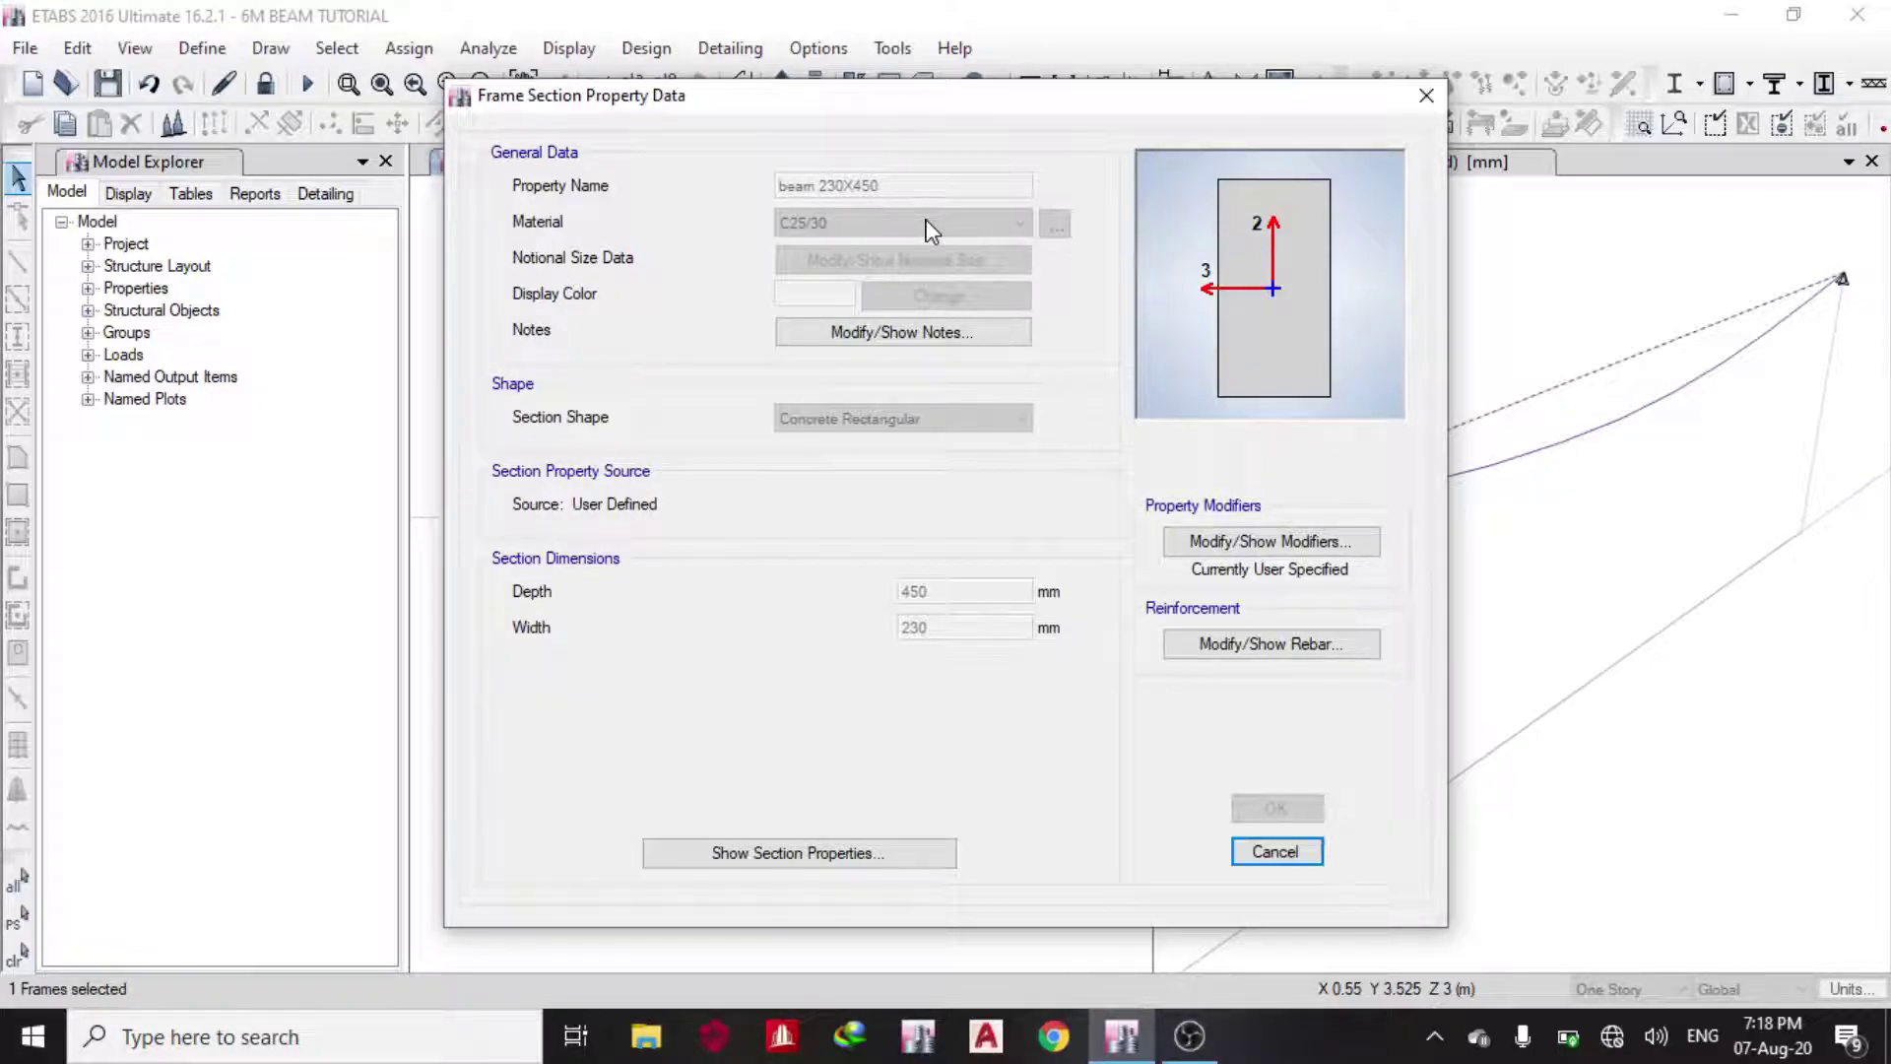
click(1426, 95)
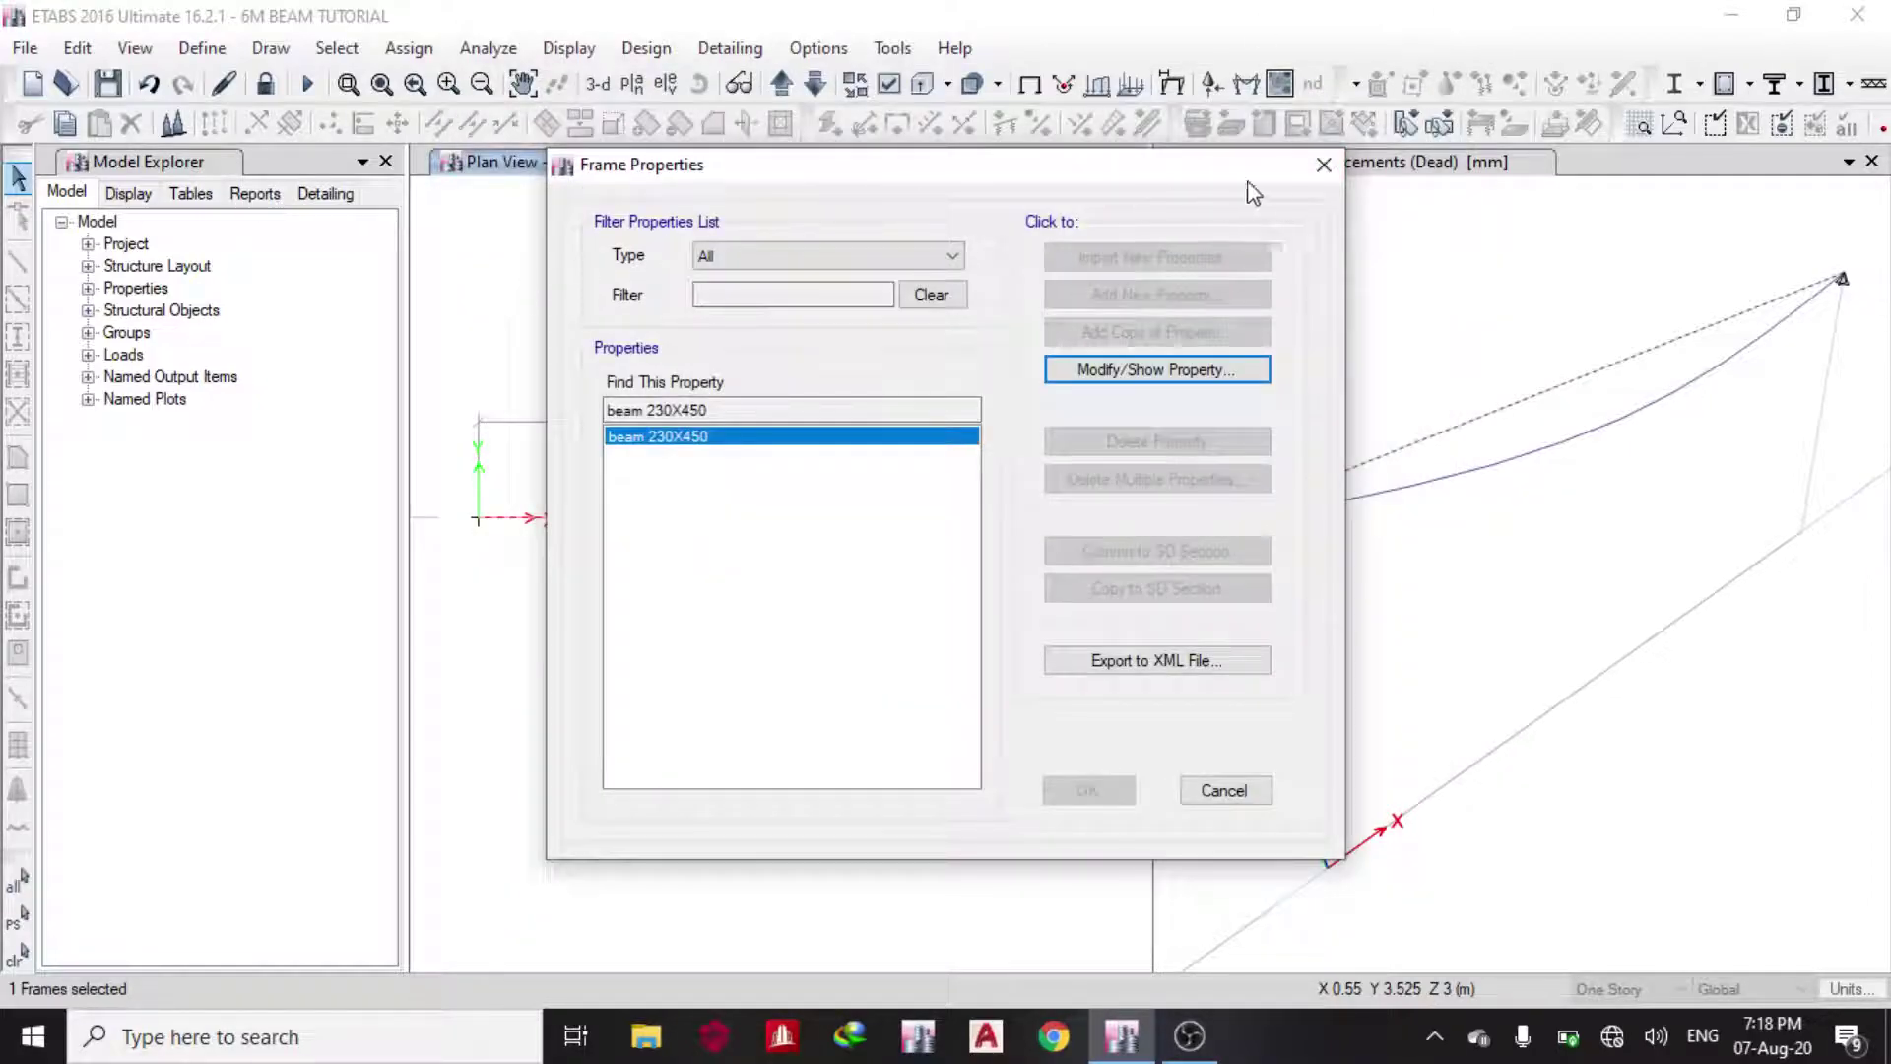
click(1302, 172)
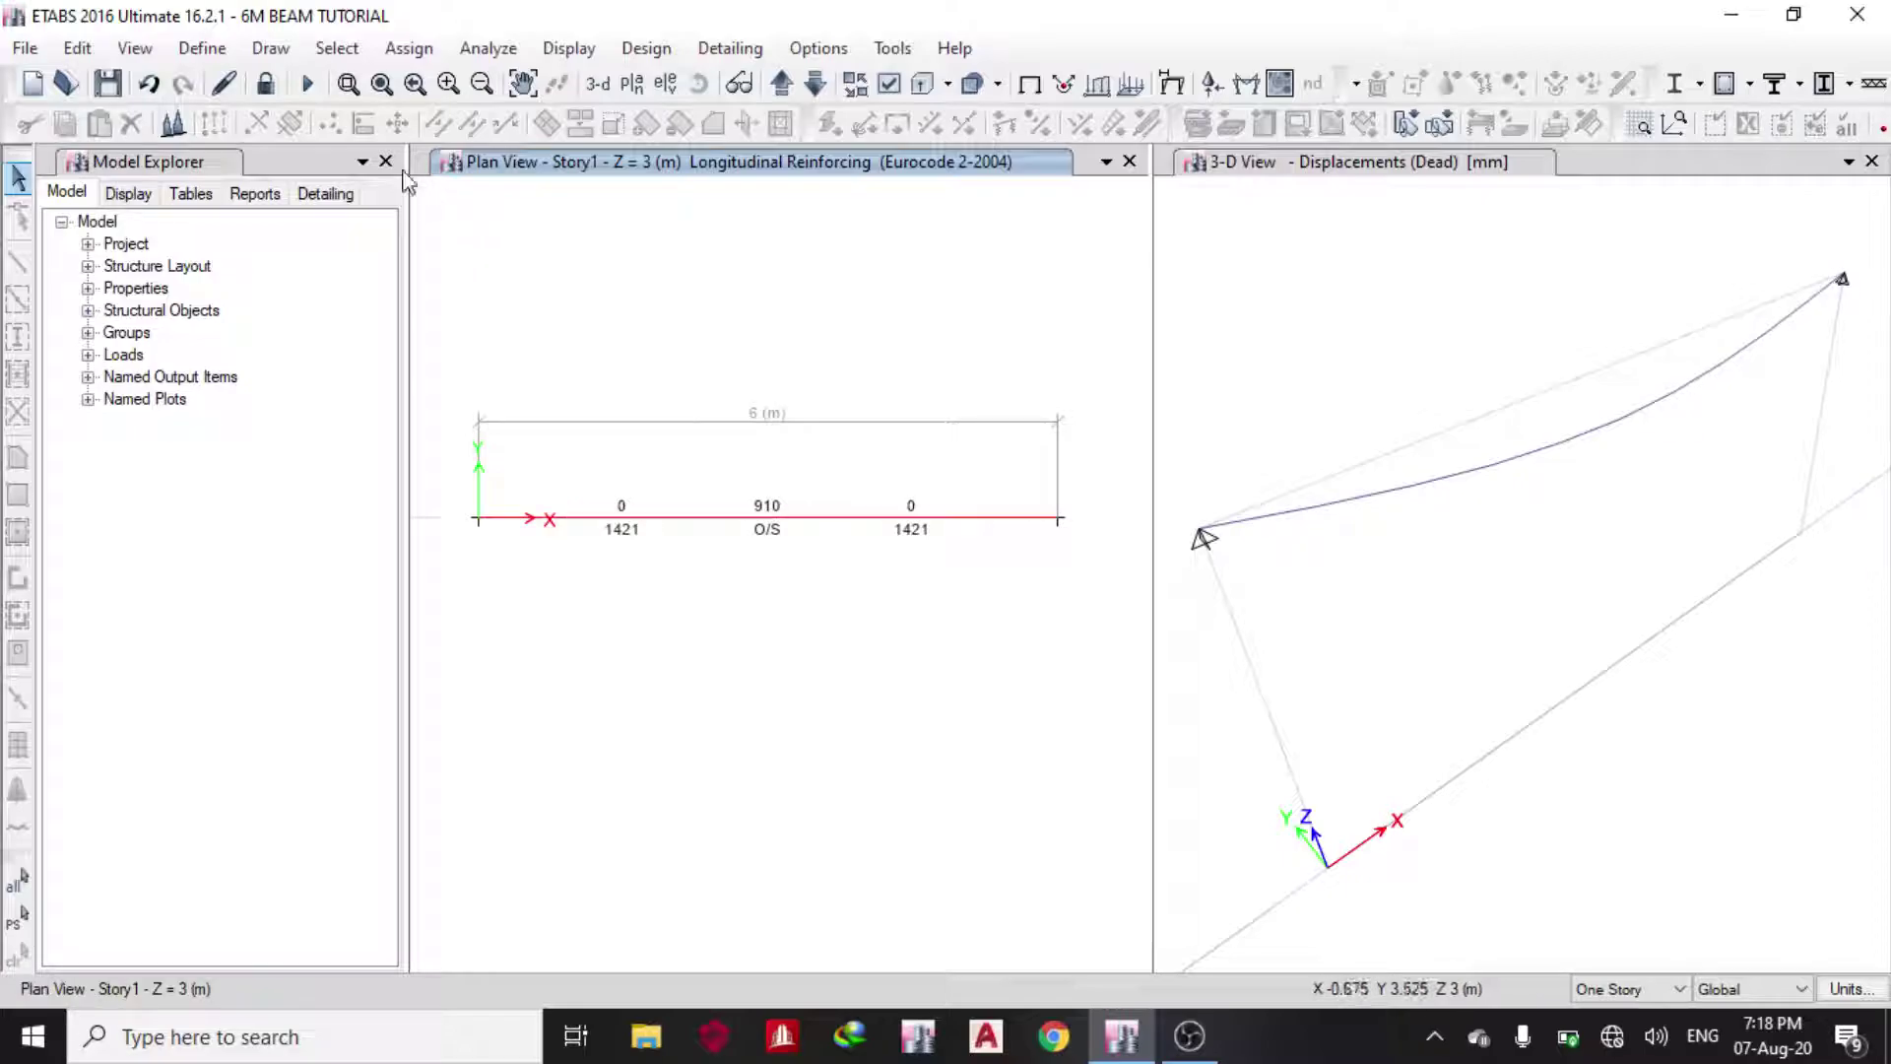
click(268, 86)
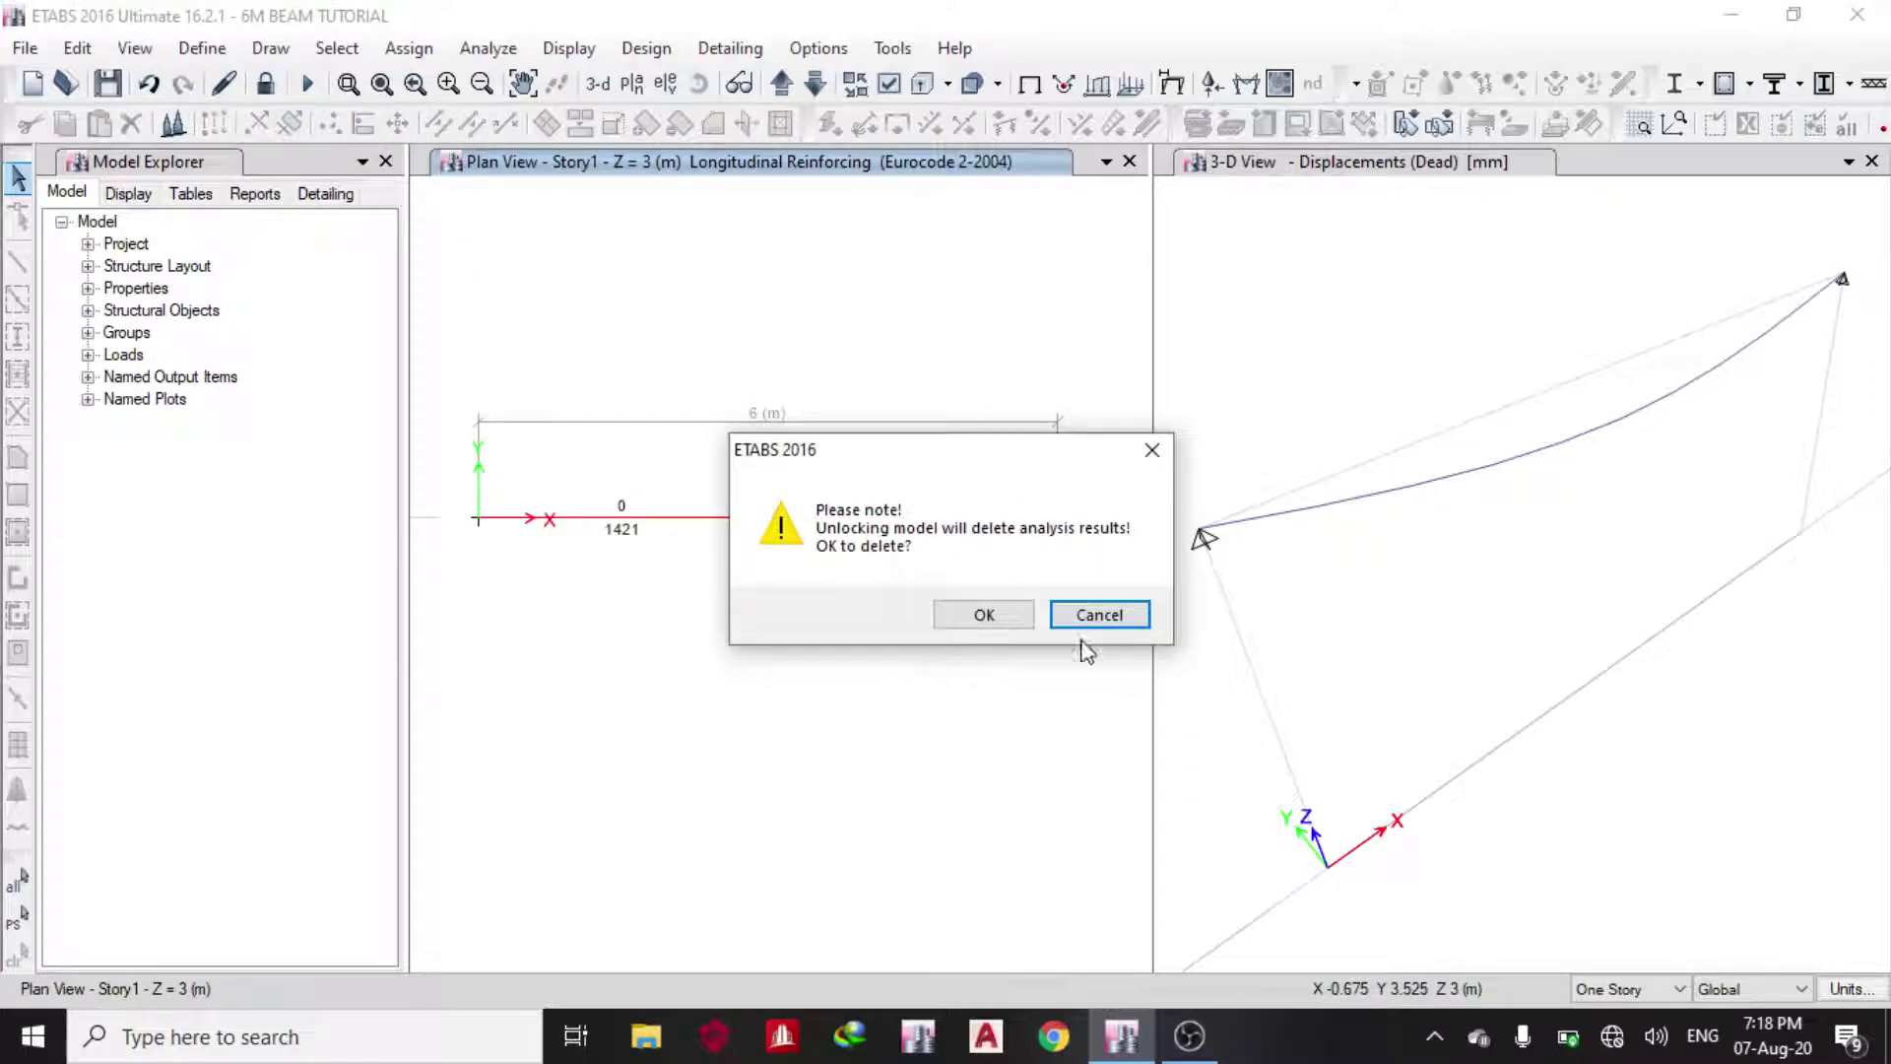
click(984, 617)
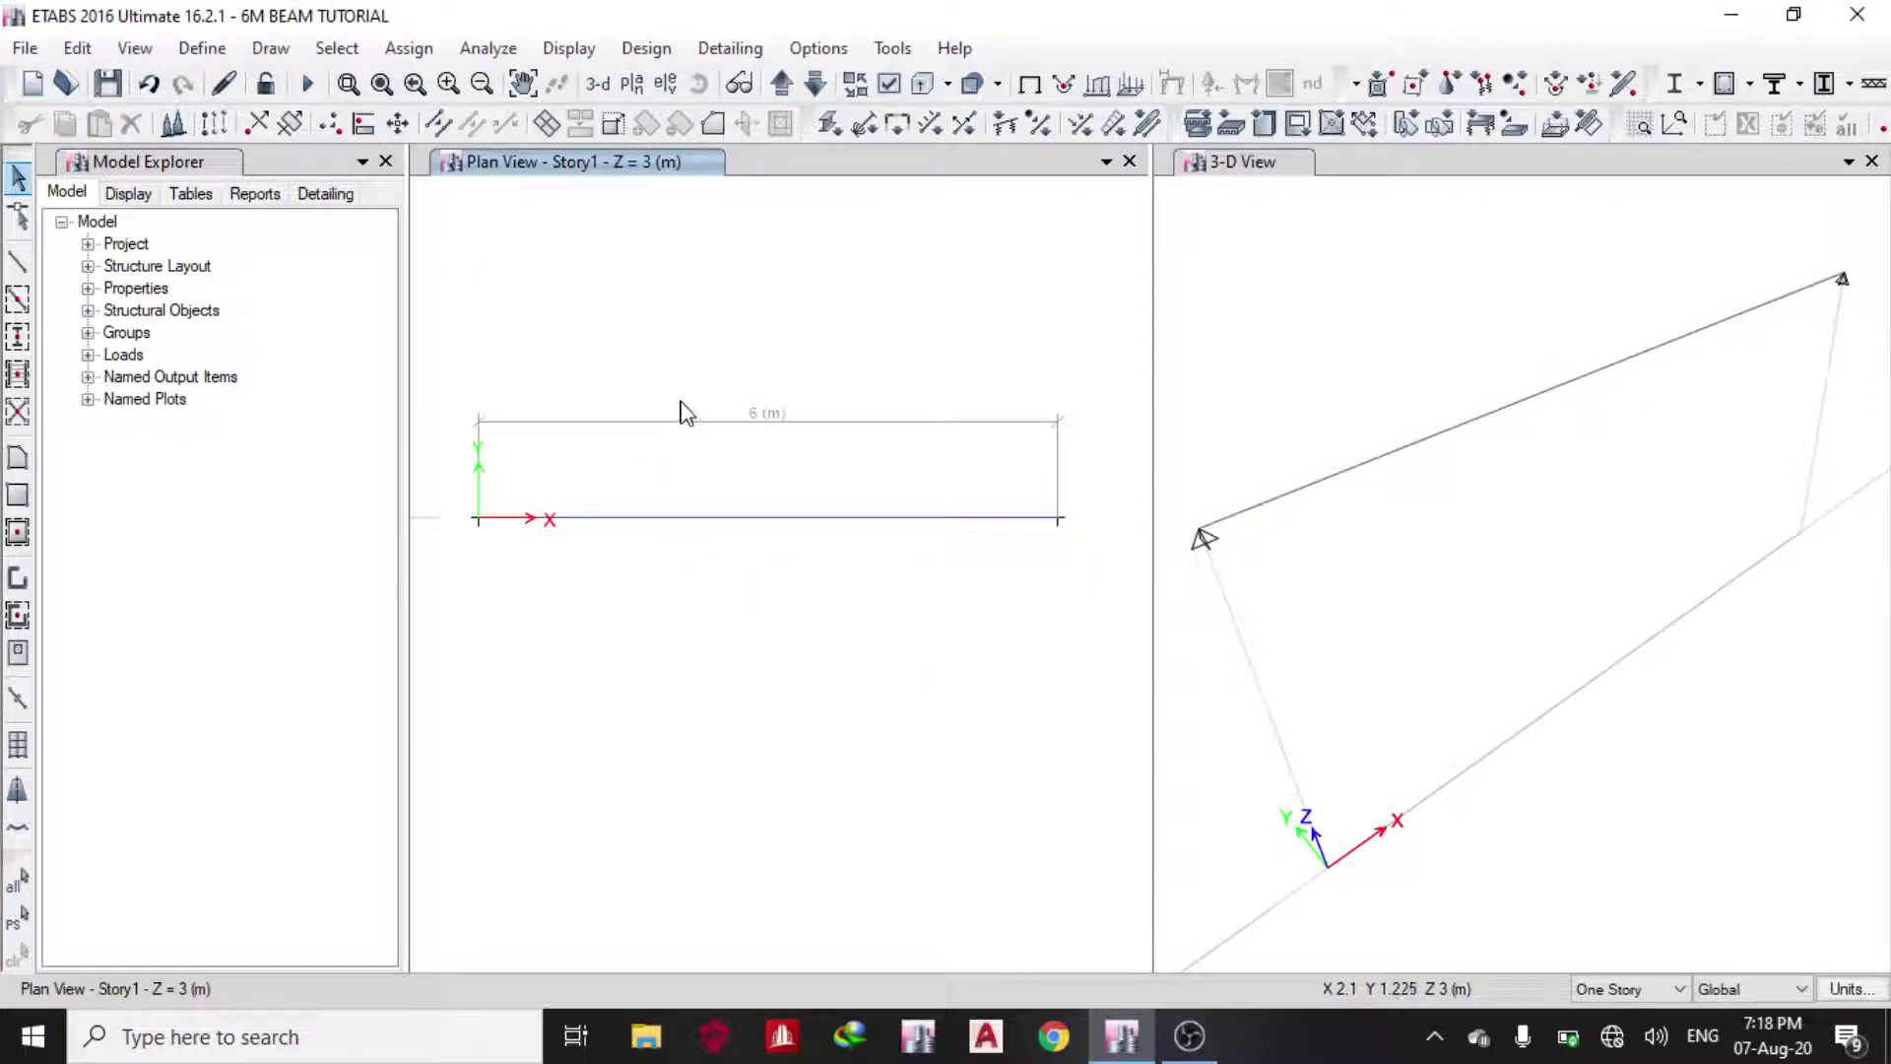
- Rename the beam 230X450 section to beam 230X750 and change its depth from 450 to 750 mm
click(202, 48)
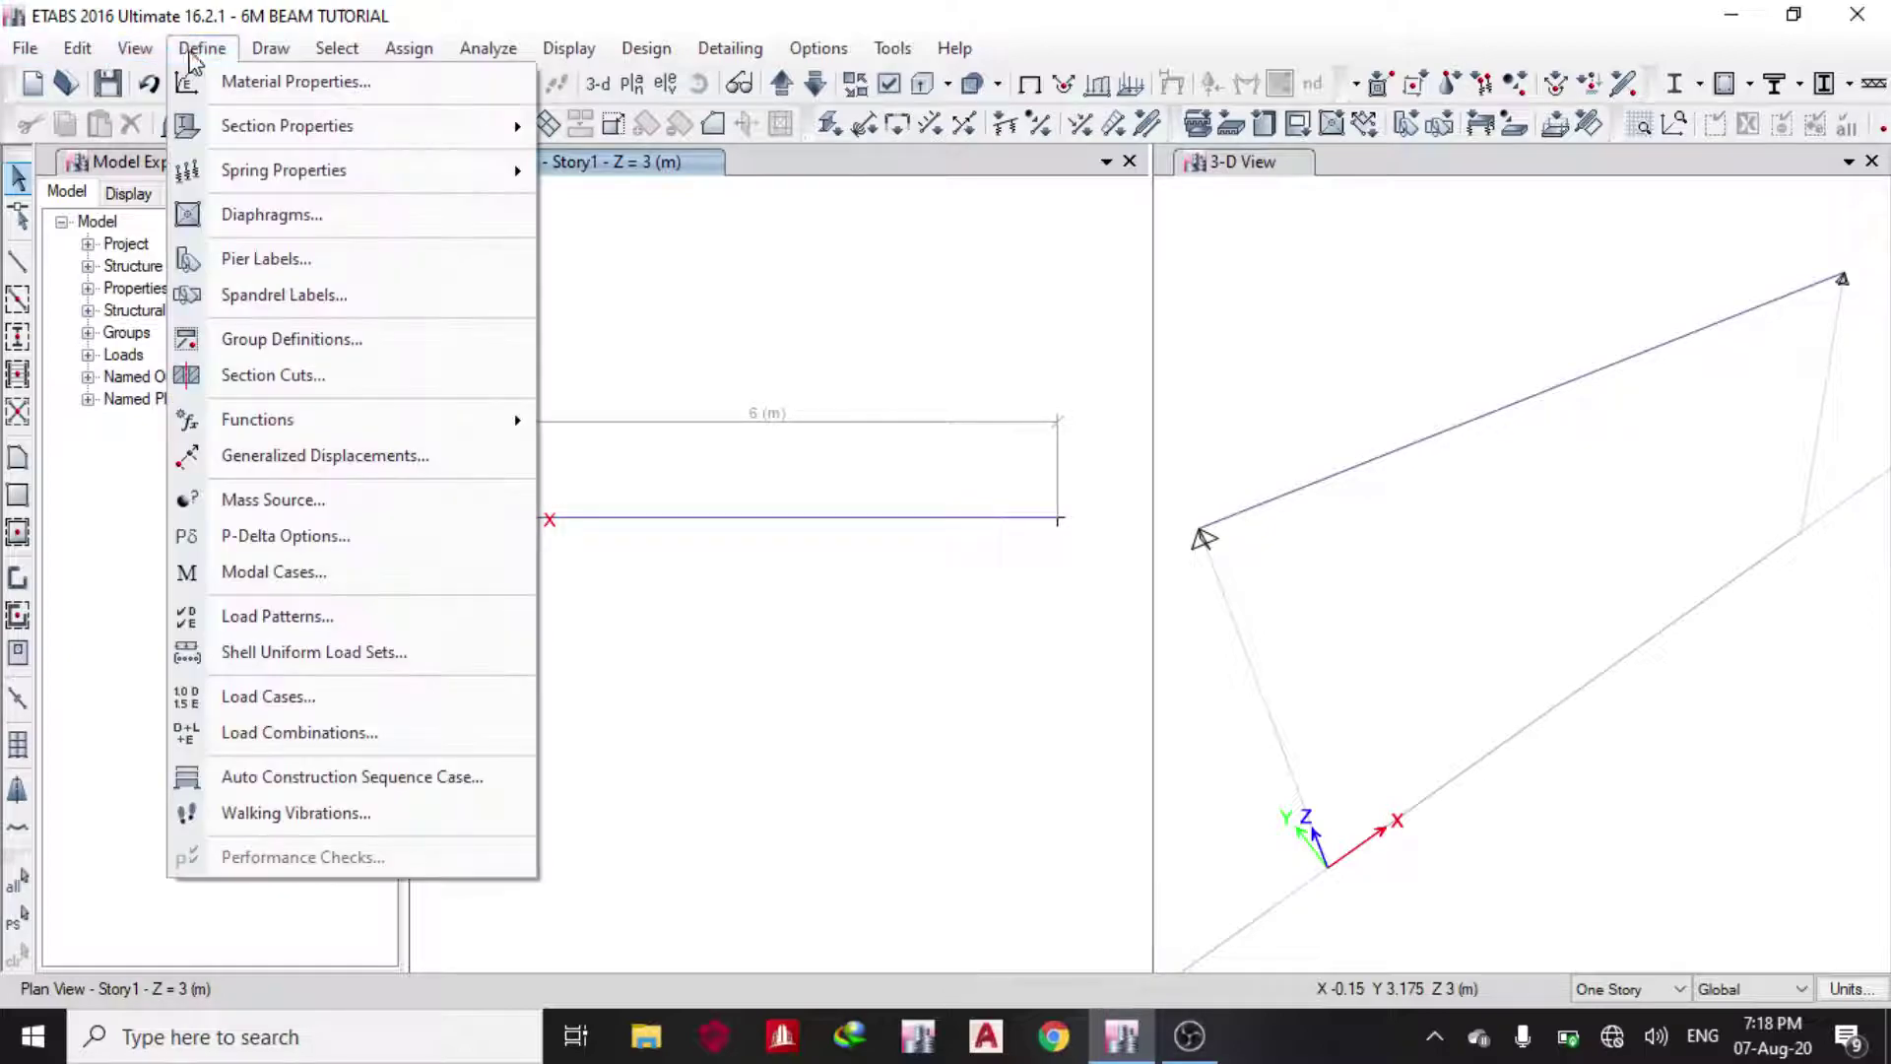
mouse_move(268, 126)
click(672, 132)
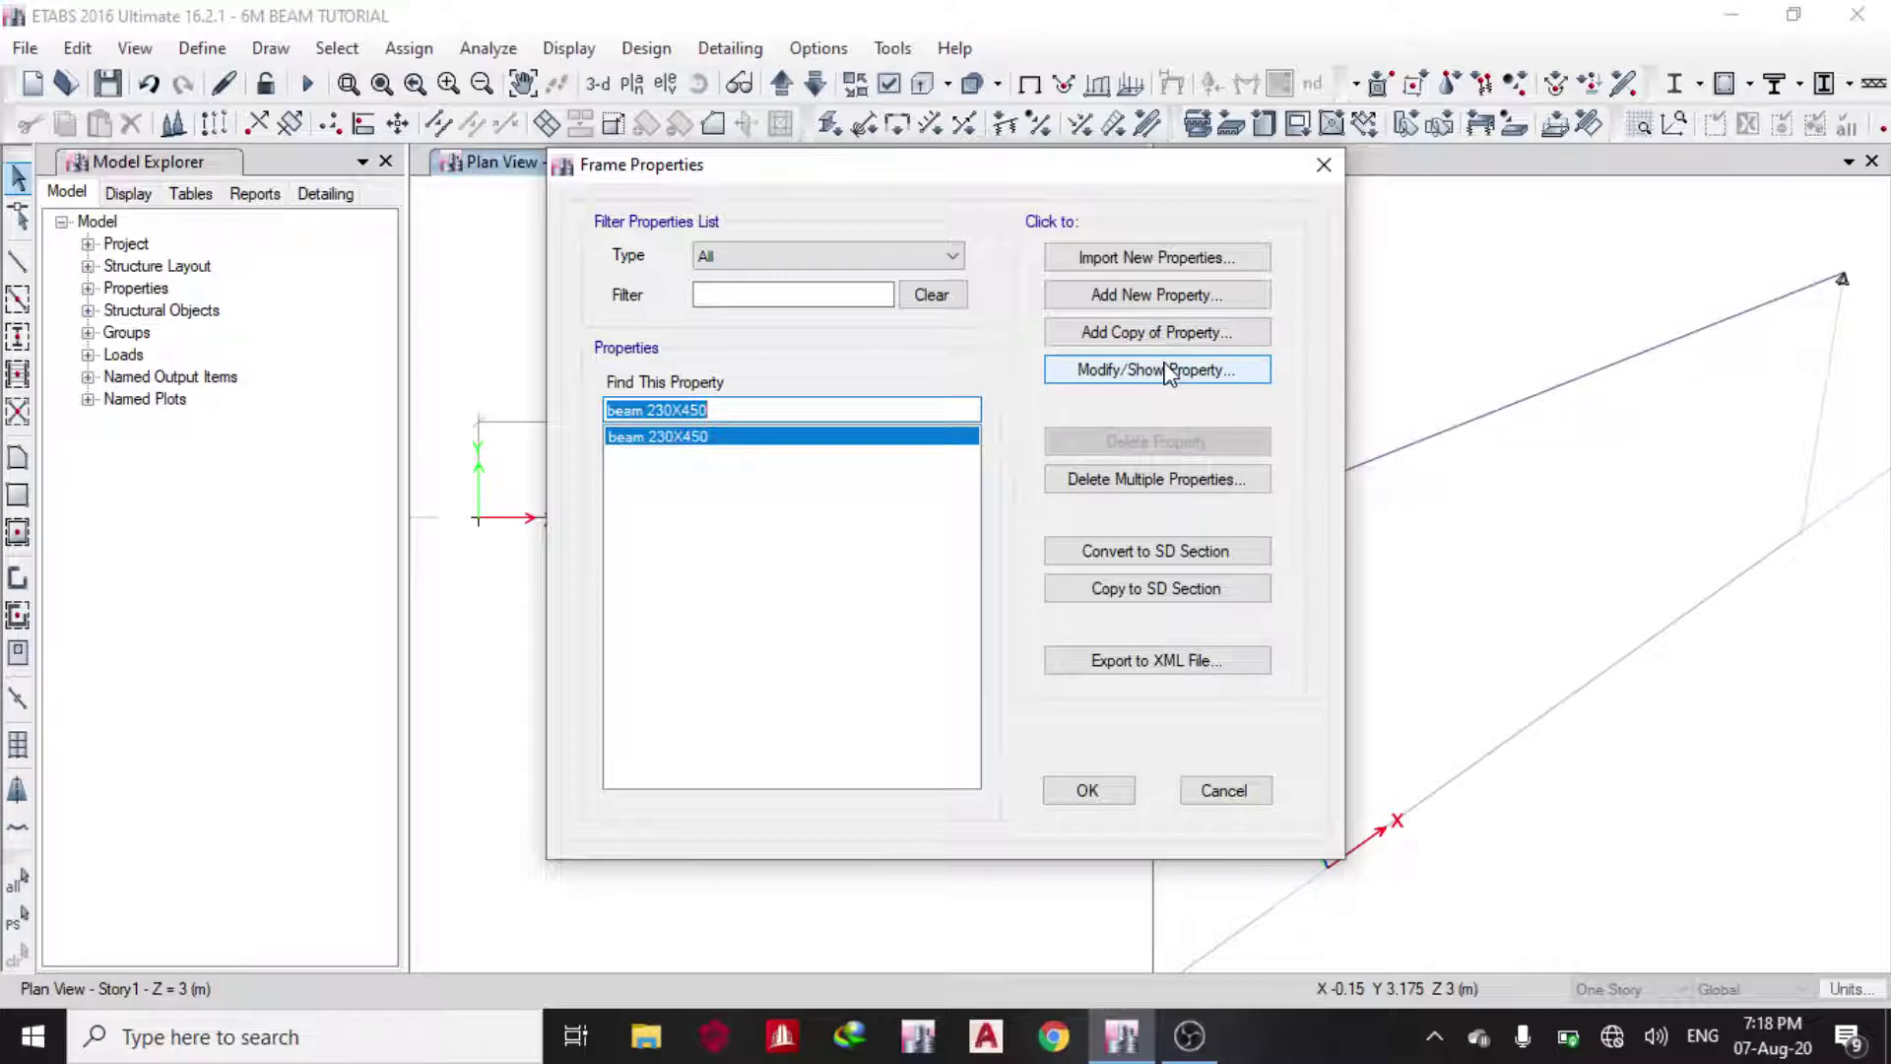
click(1147, 369)
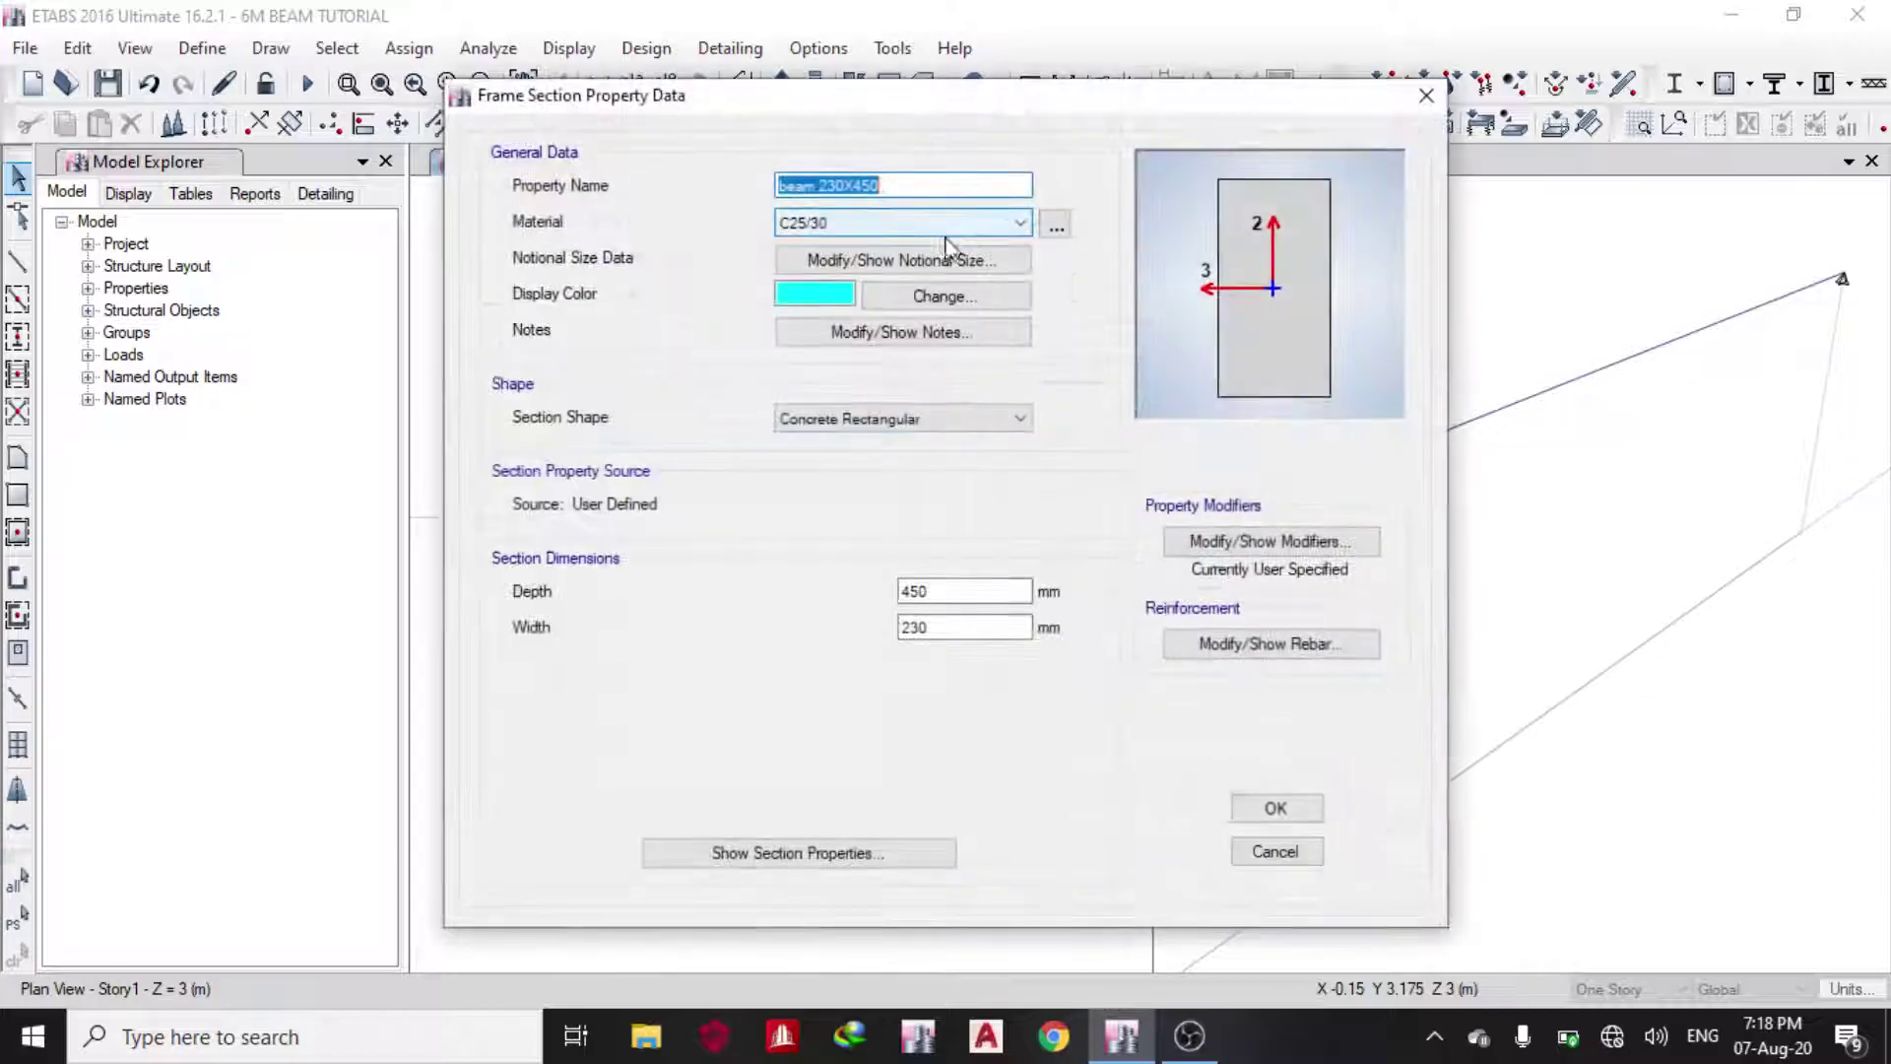
click(908, 185)
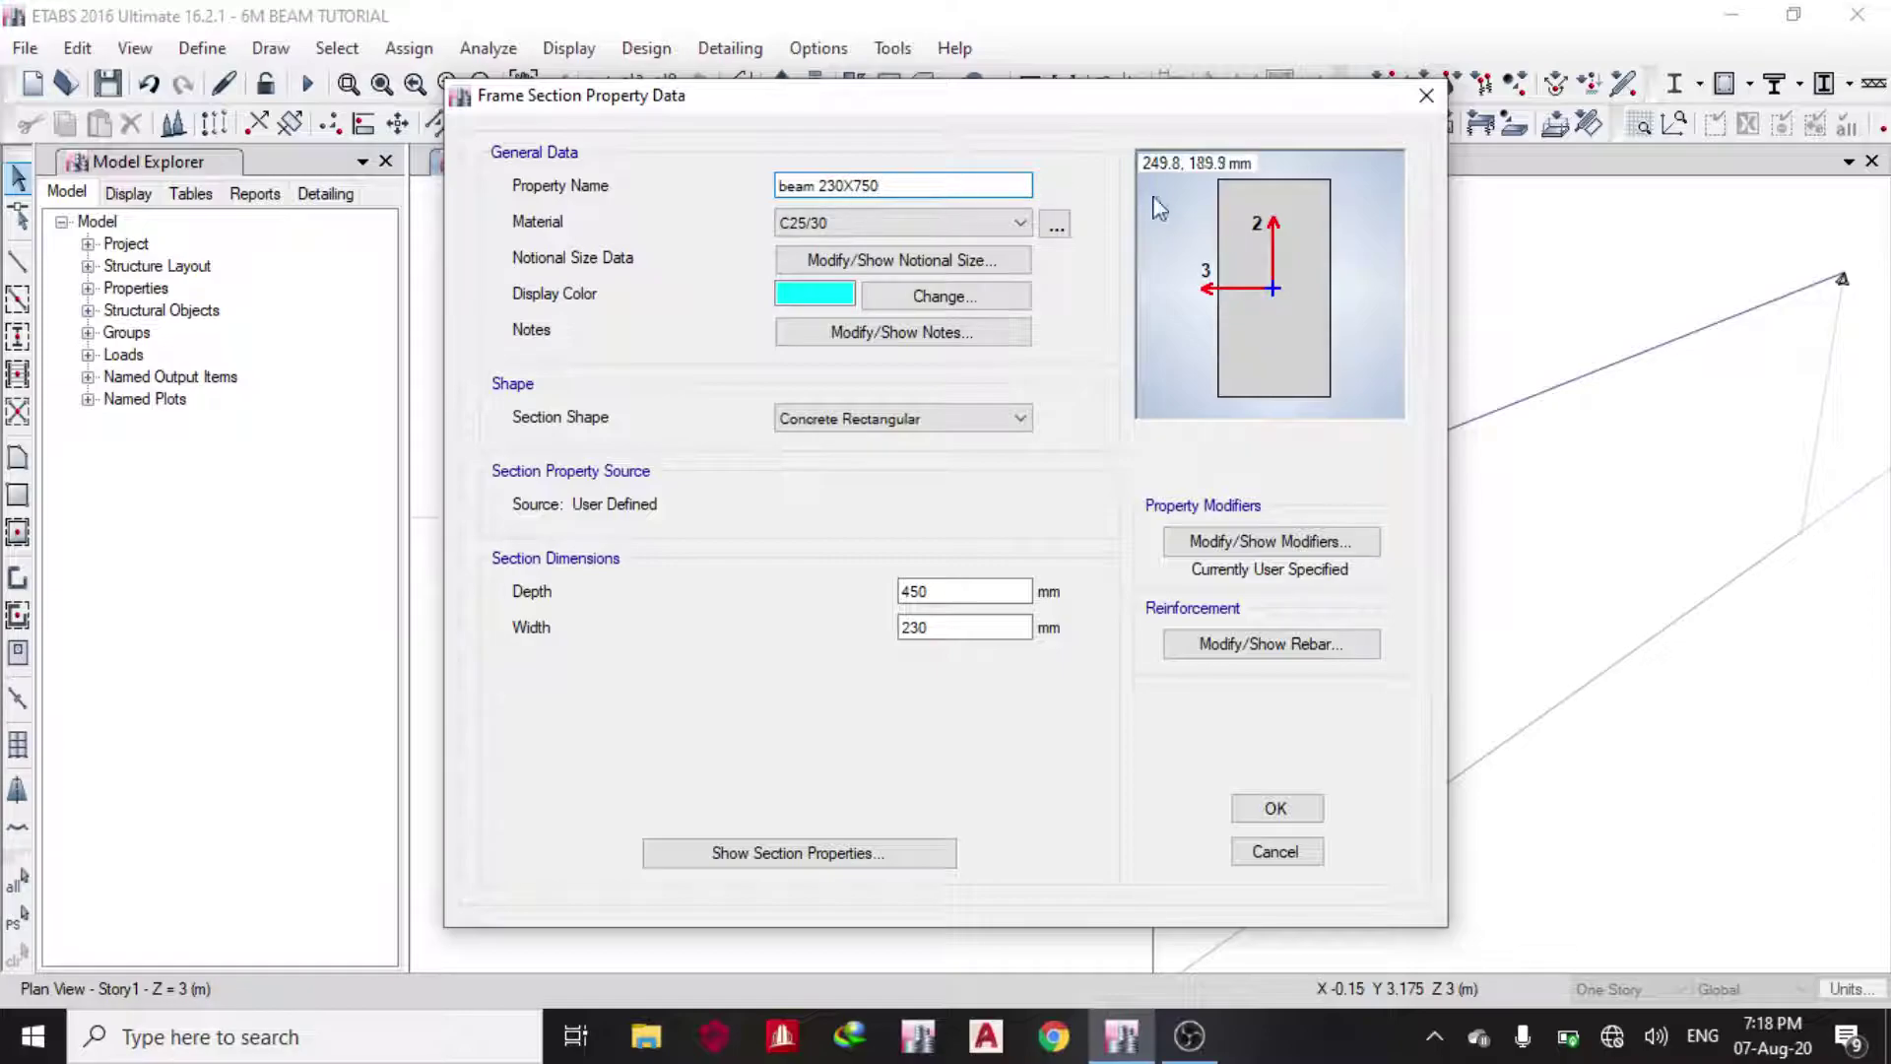
double_click(954, 591)
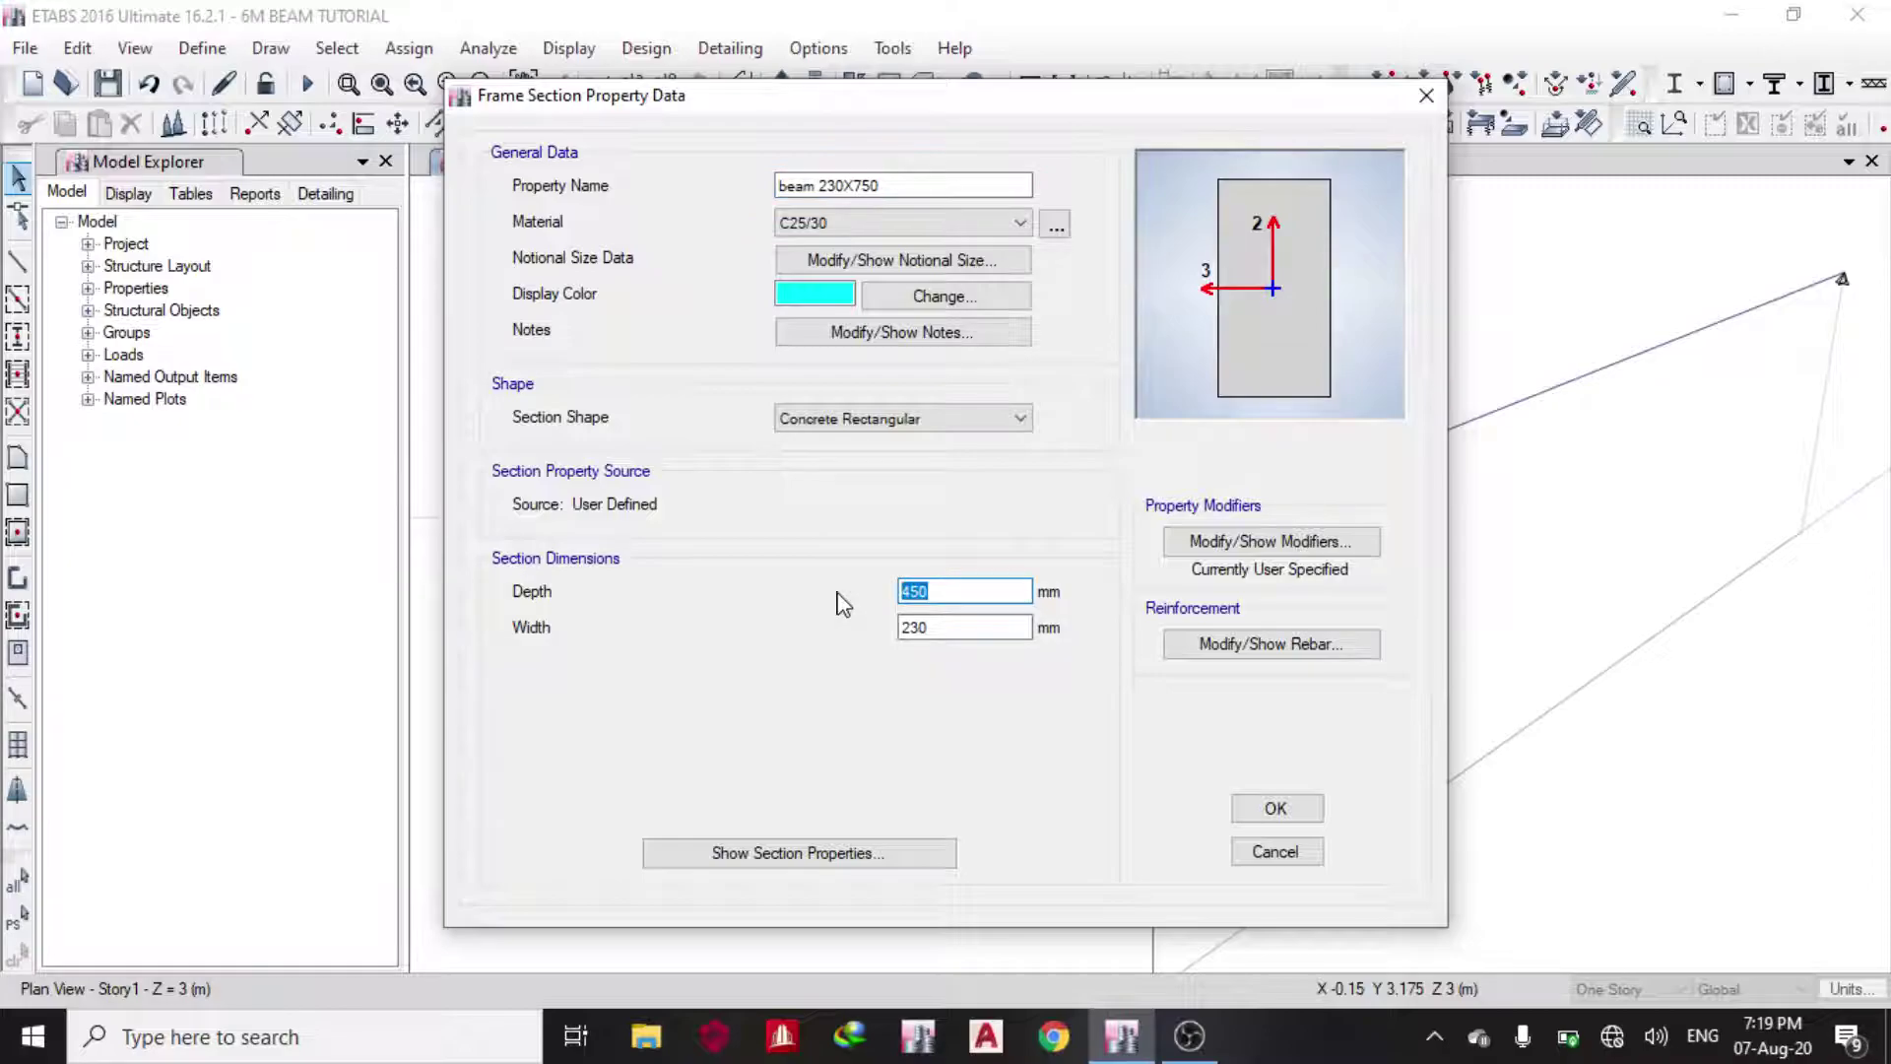
text(75)
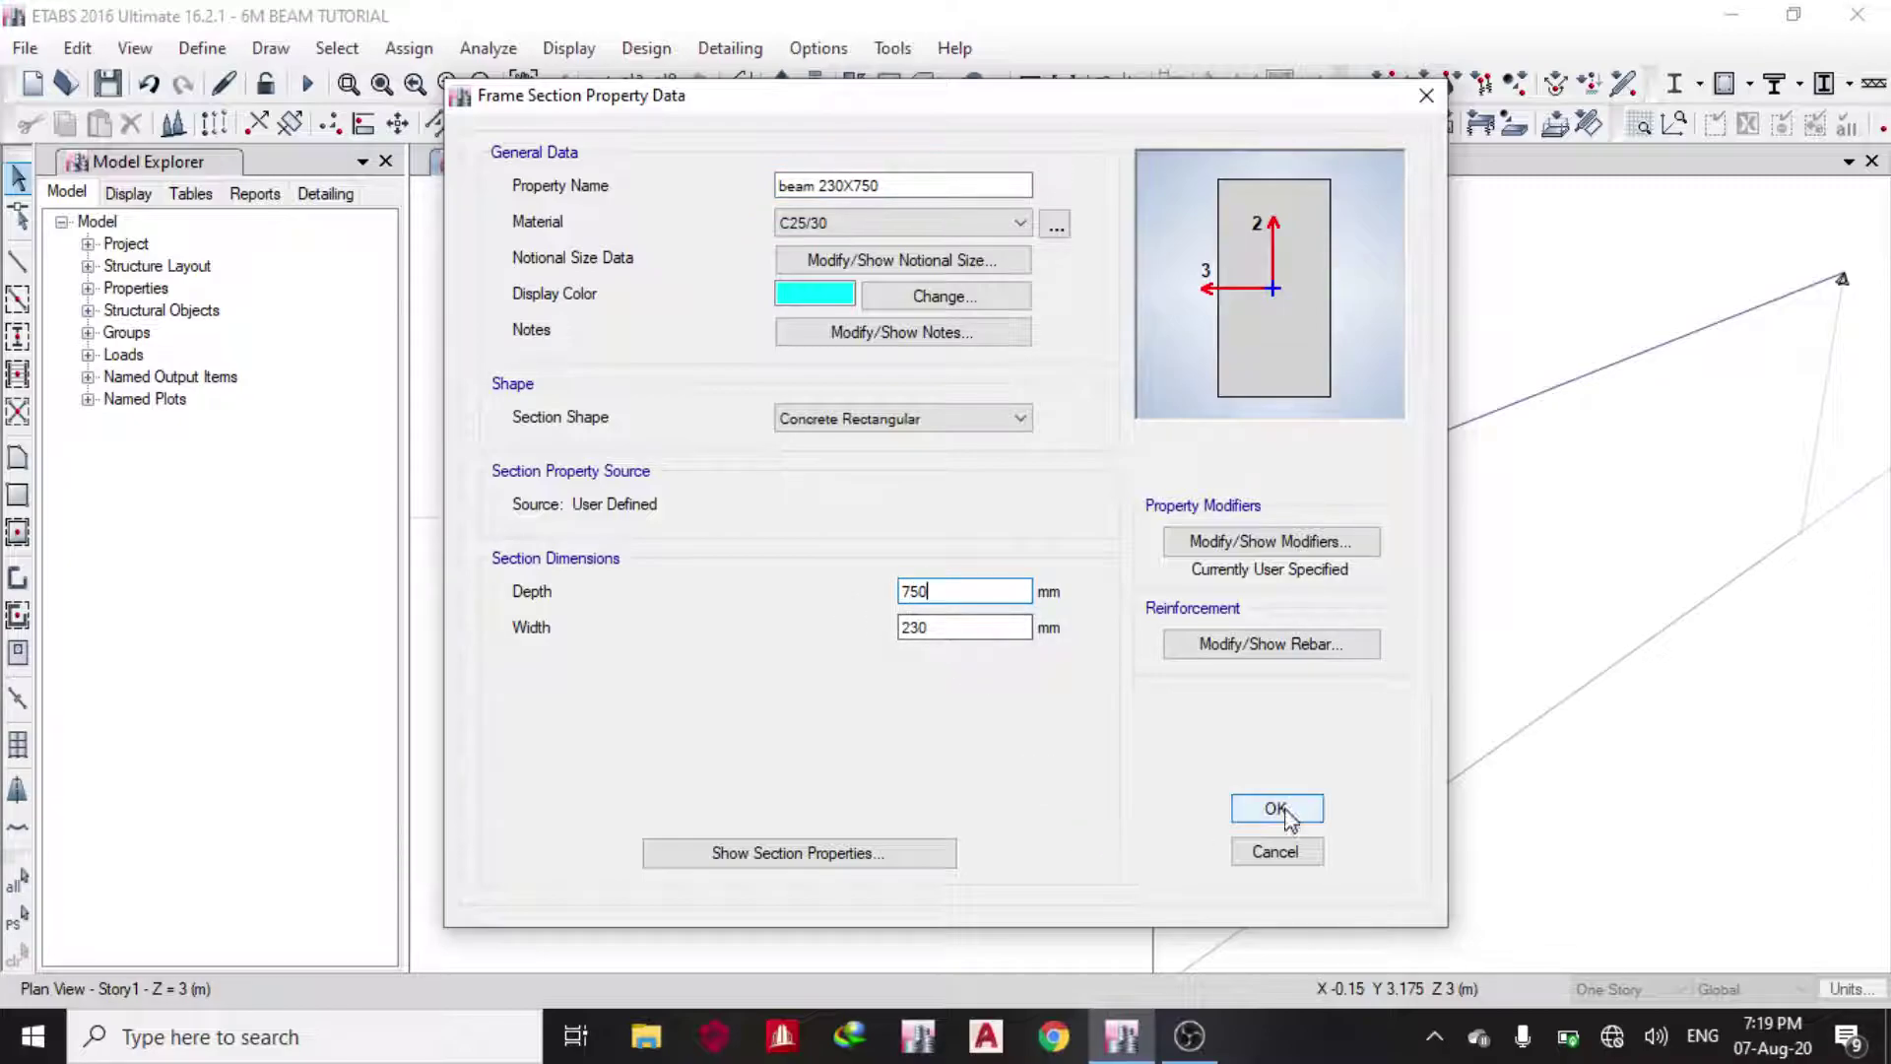
click(1280, 811)
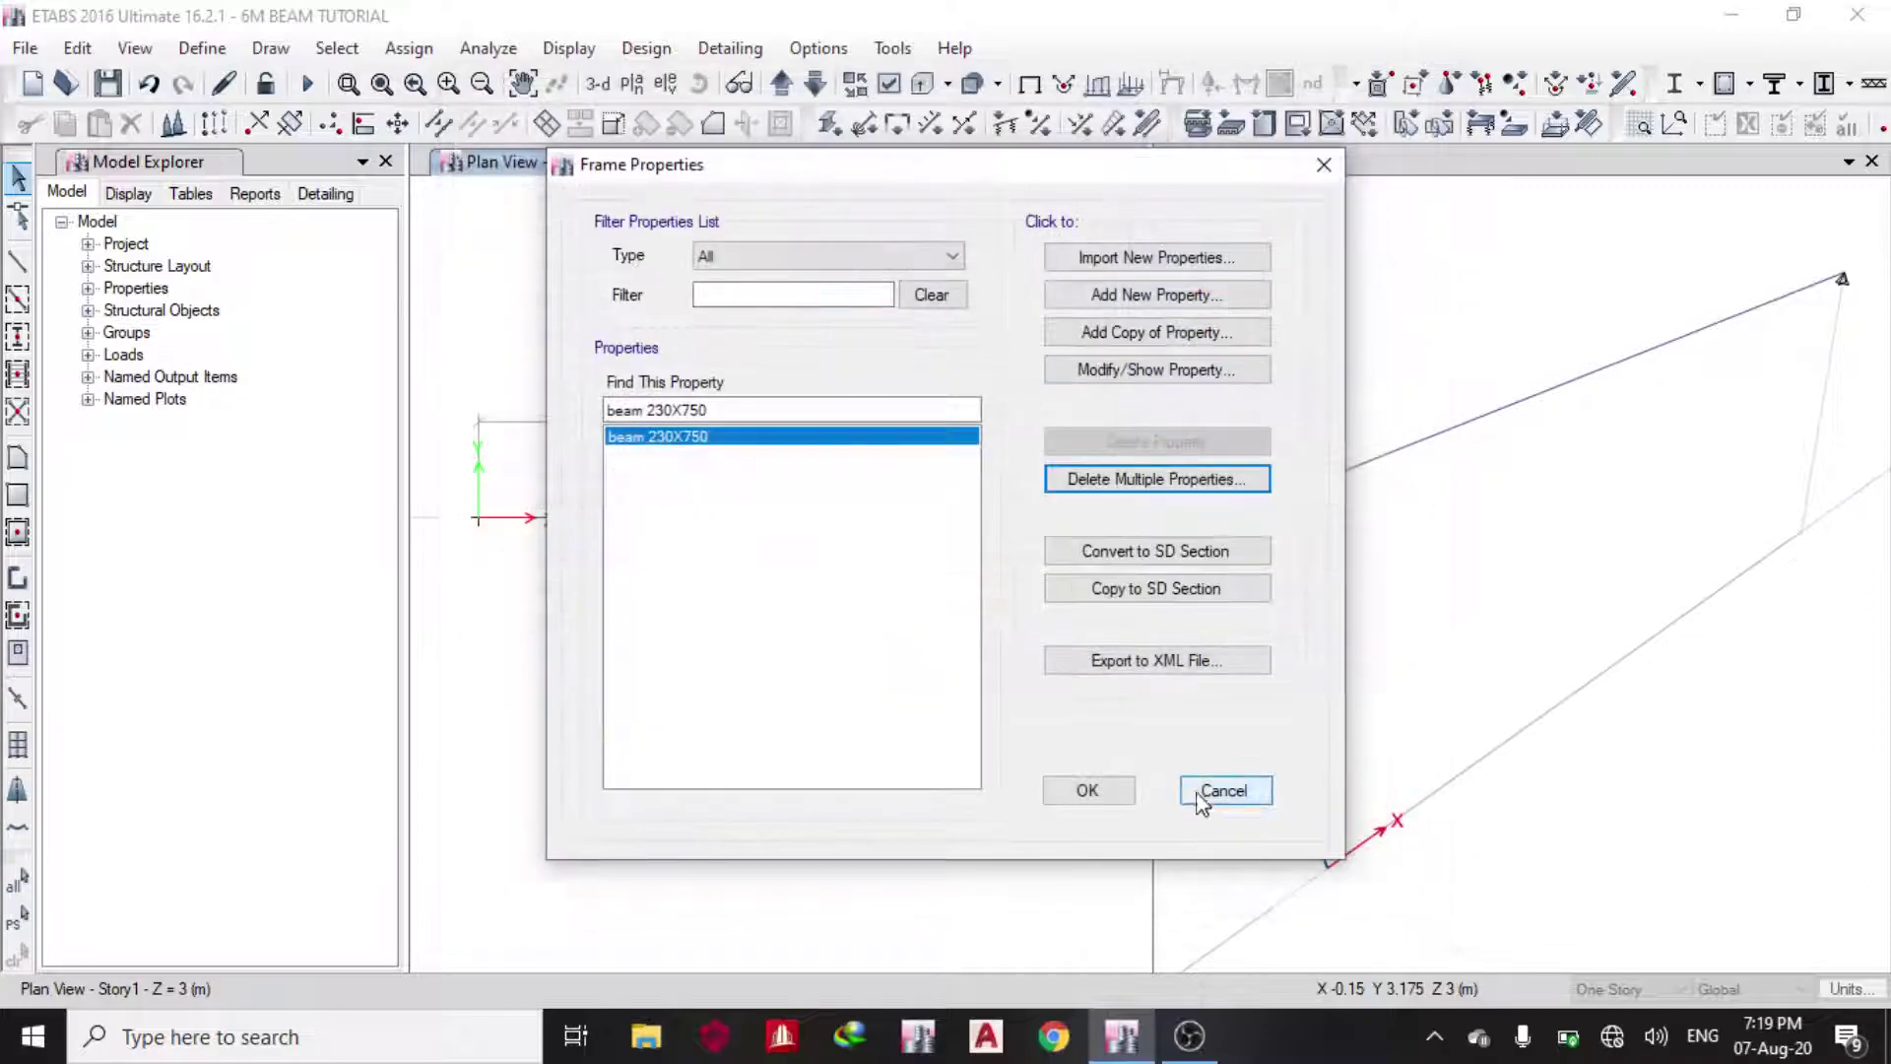
click(1097, 798)
click(705, 522)
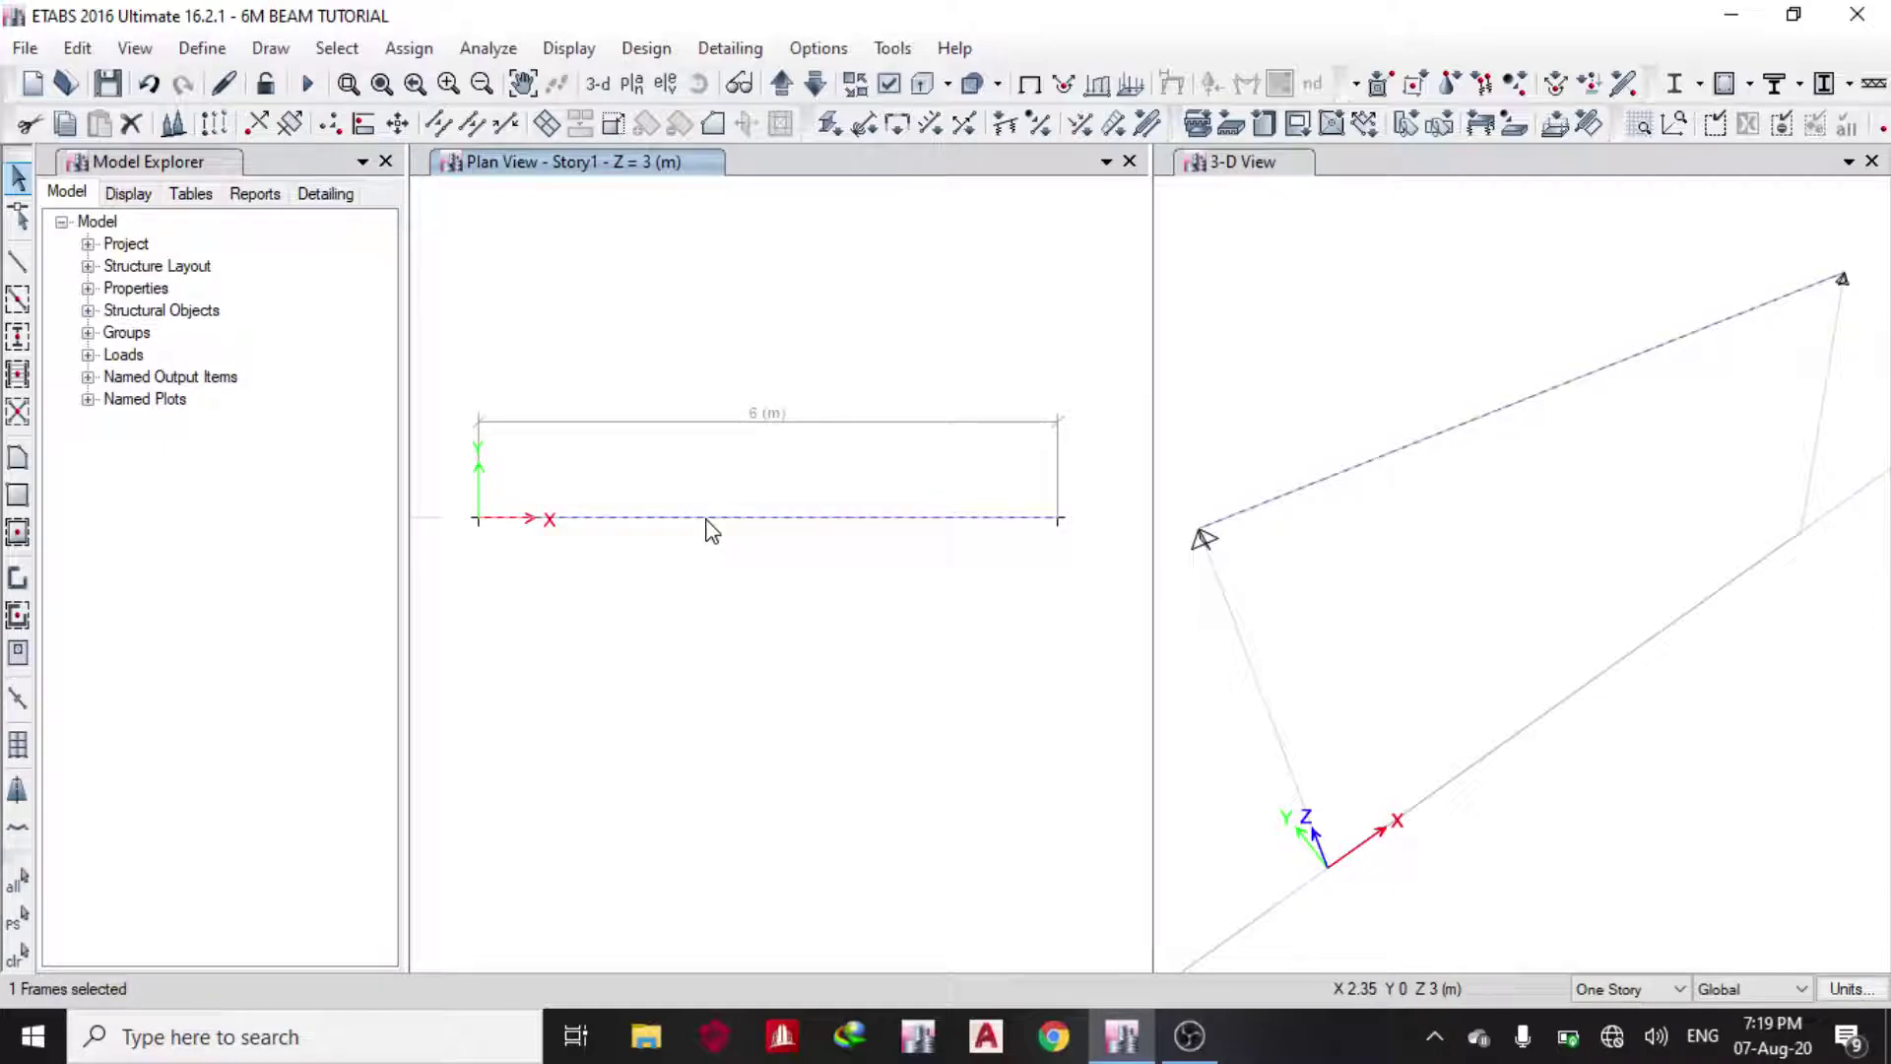
- Assign the beam 230X750 section to the selected beam and rerun the analysis
click(409, 47)
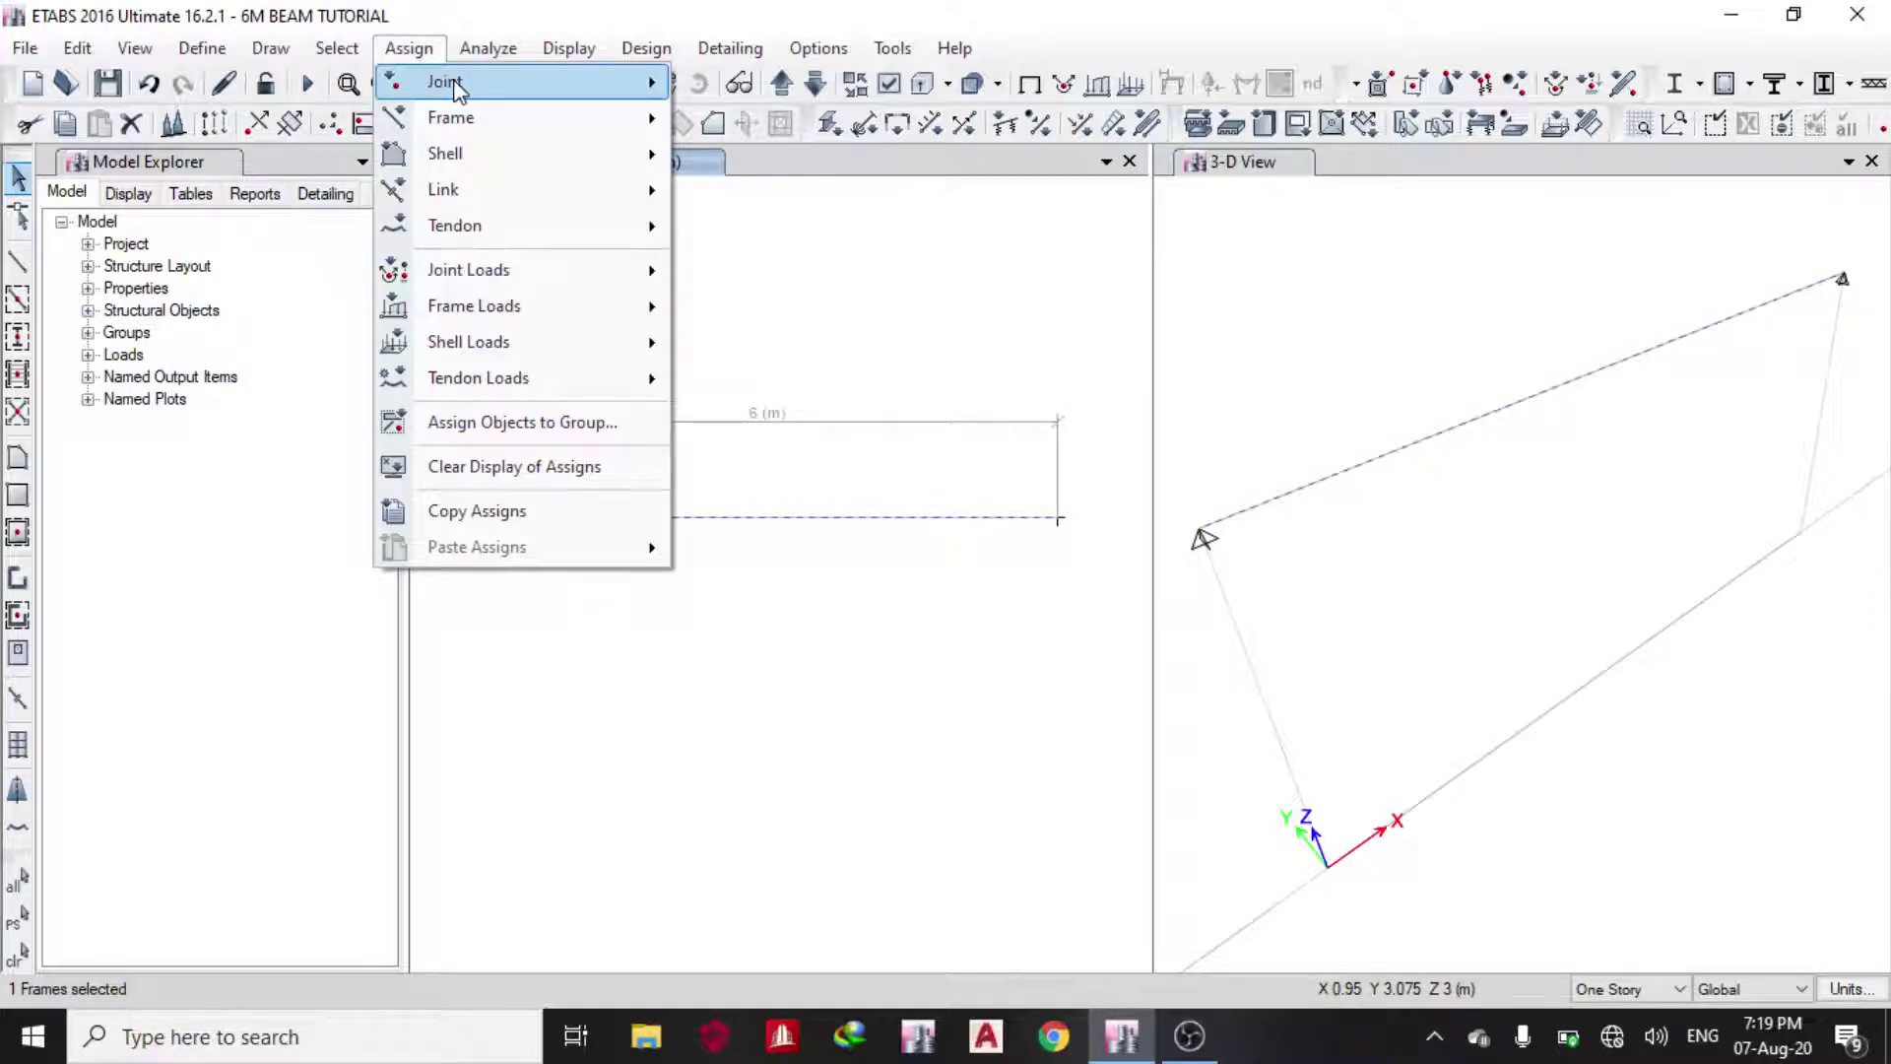
mouse_move(497, 118)
click(778, 119)
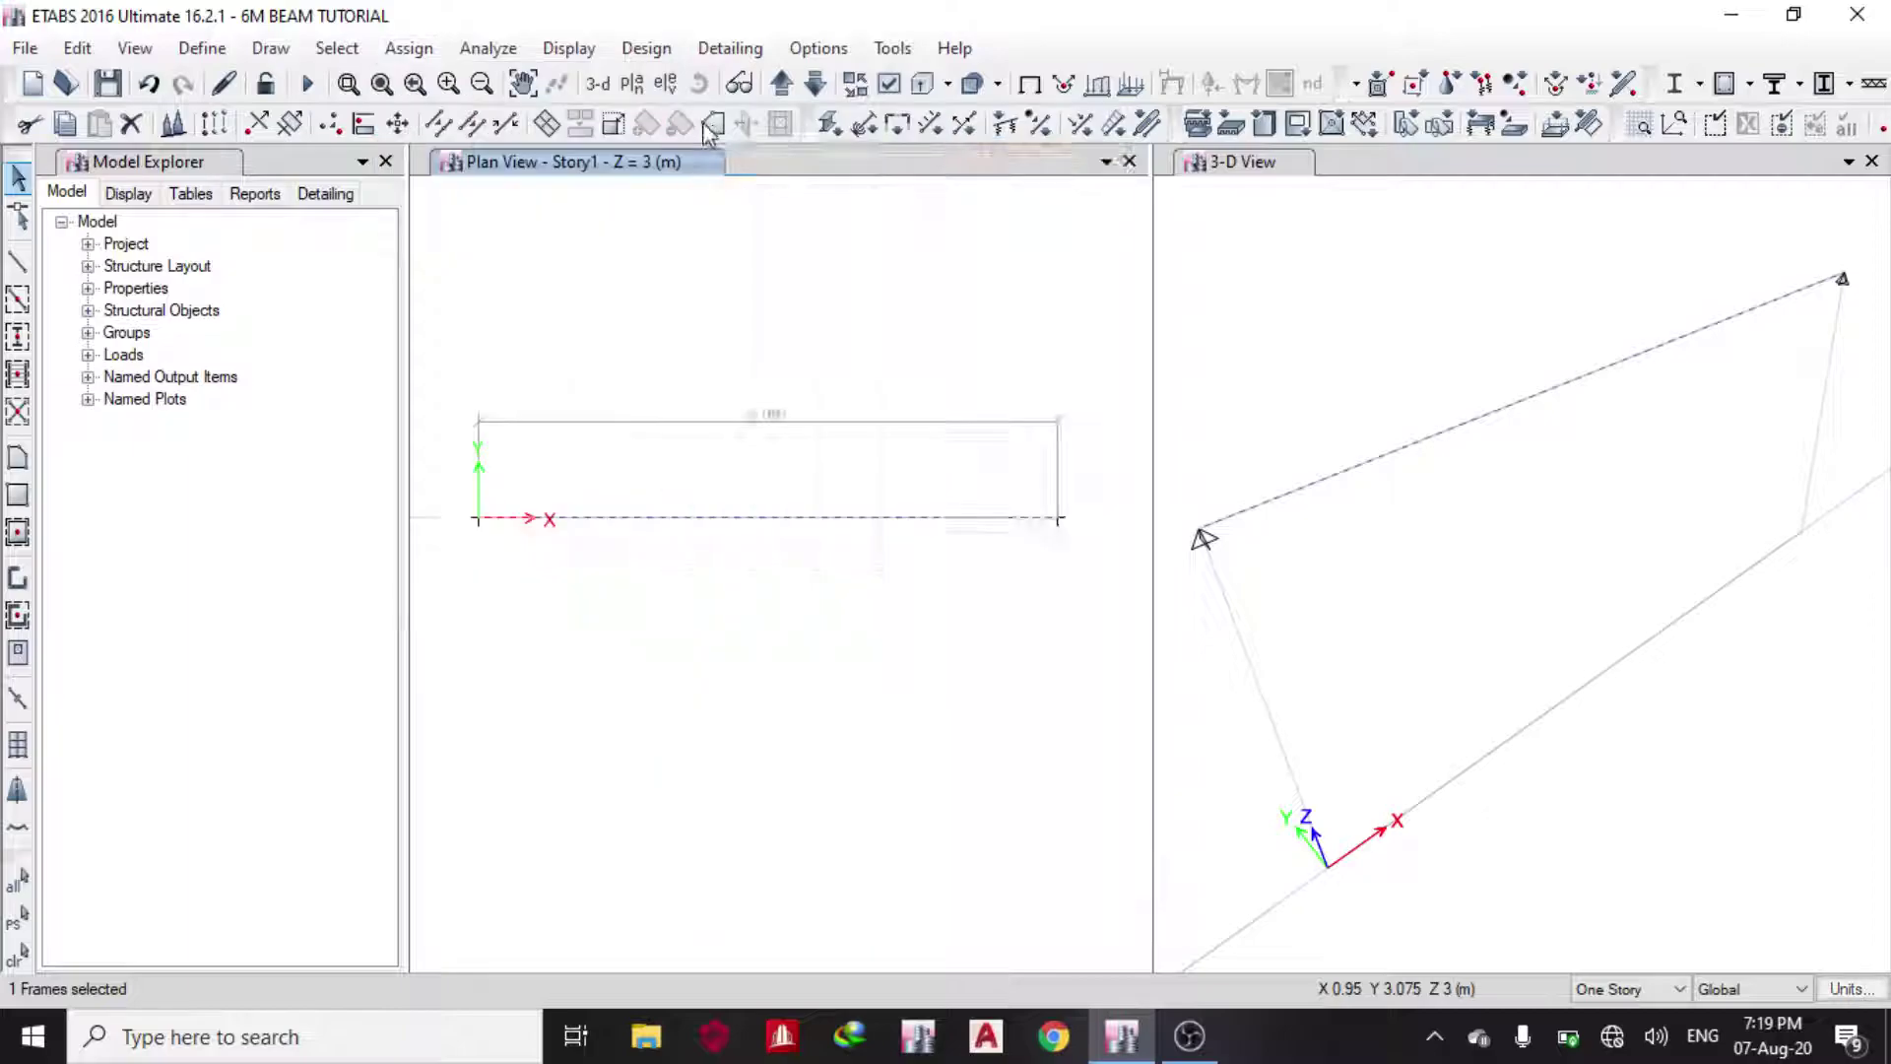
click(1057, 849)
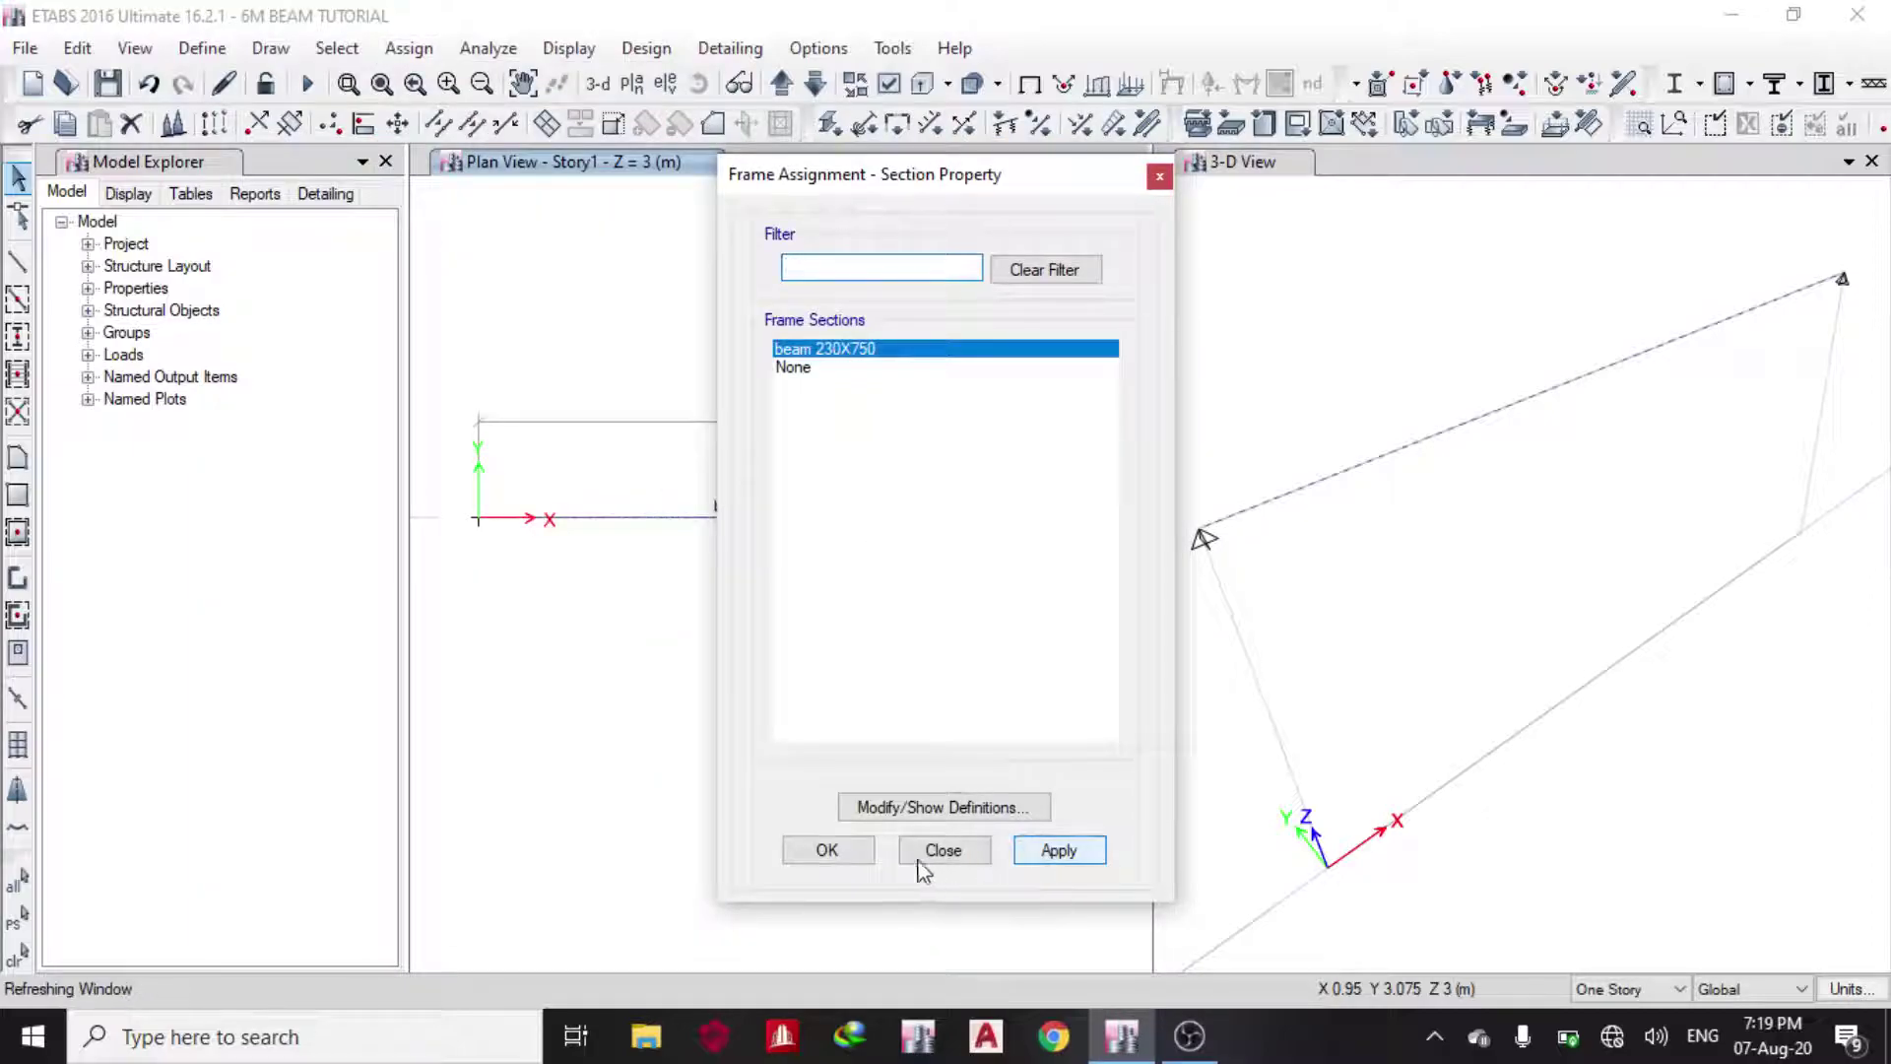
click(827, 850)
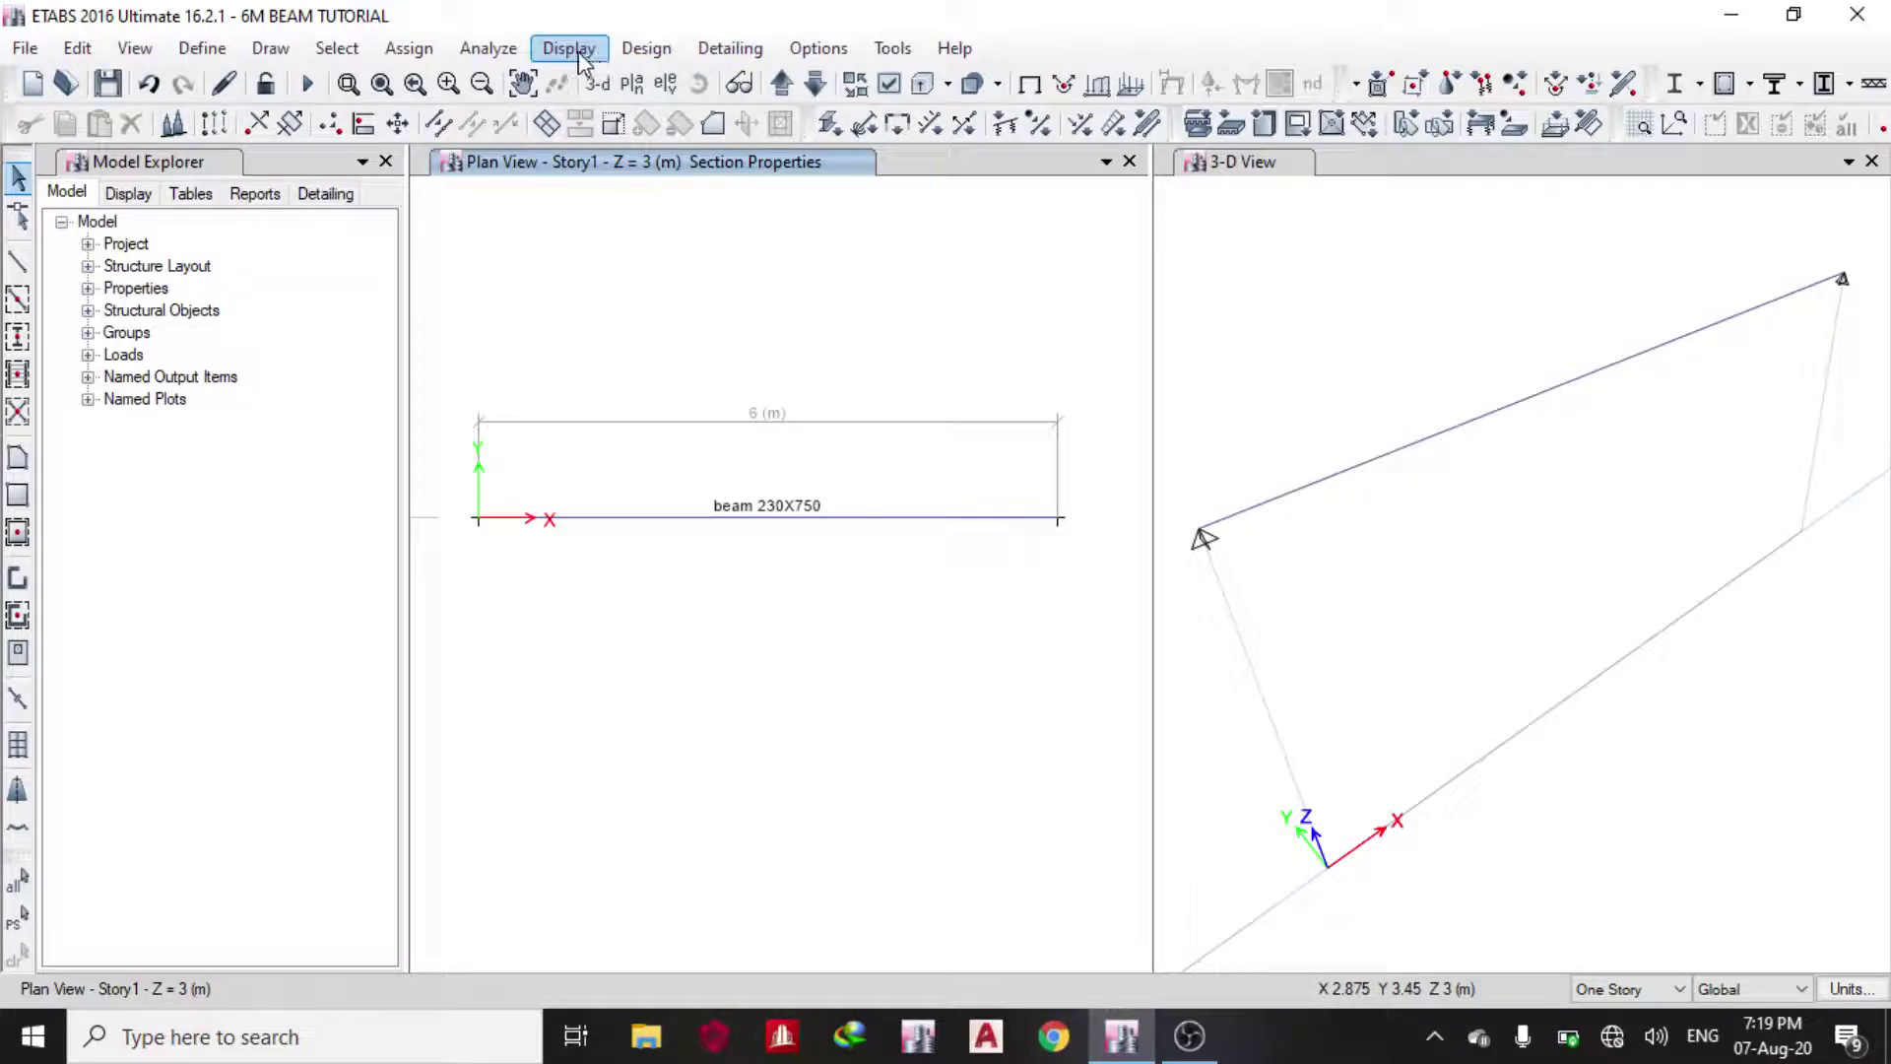
click(307, 82)
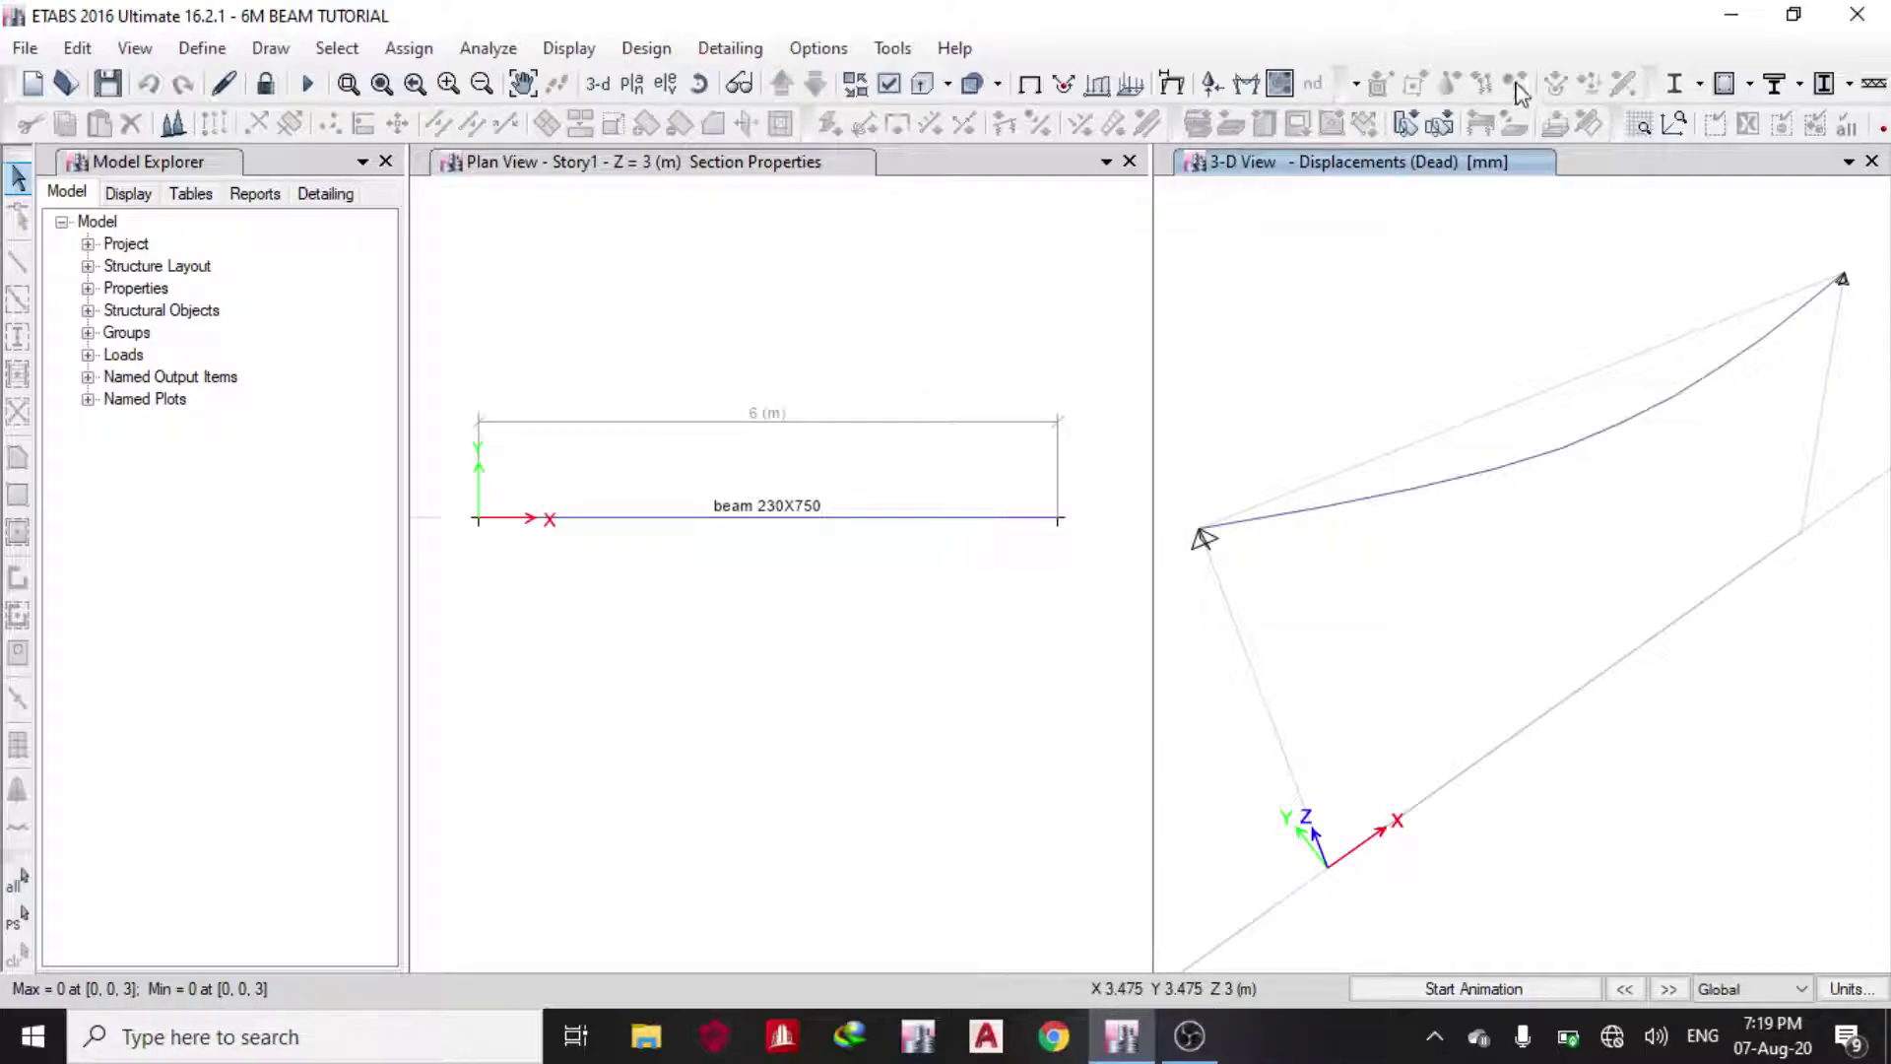
- Run the Eurocode 2 concrete frame design check on the model
click(1750, 87)
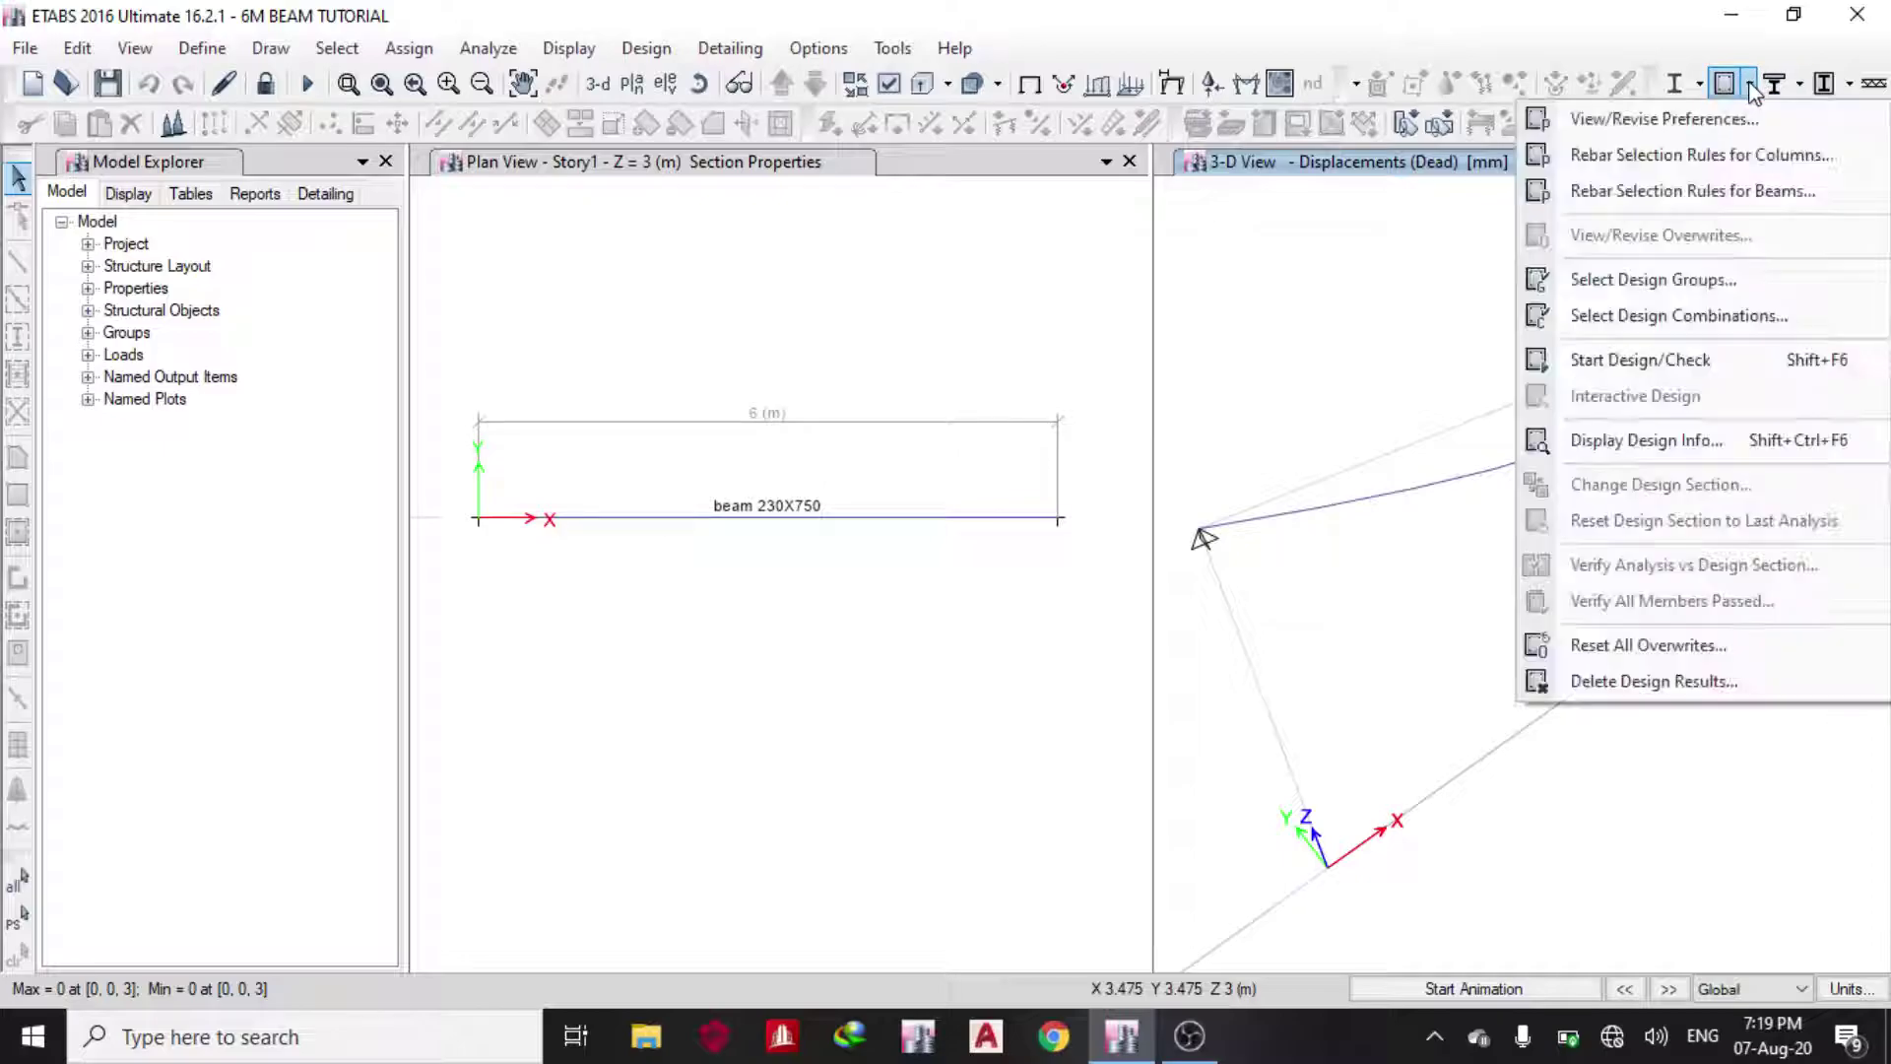
click(1655, 360)
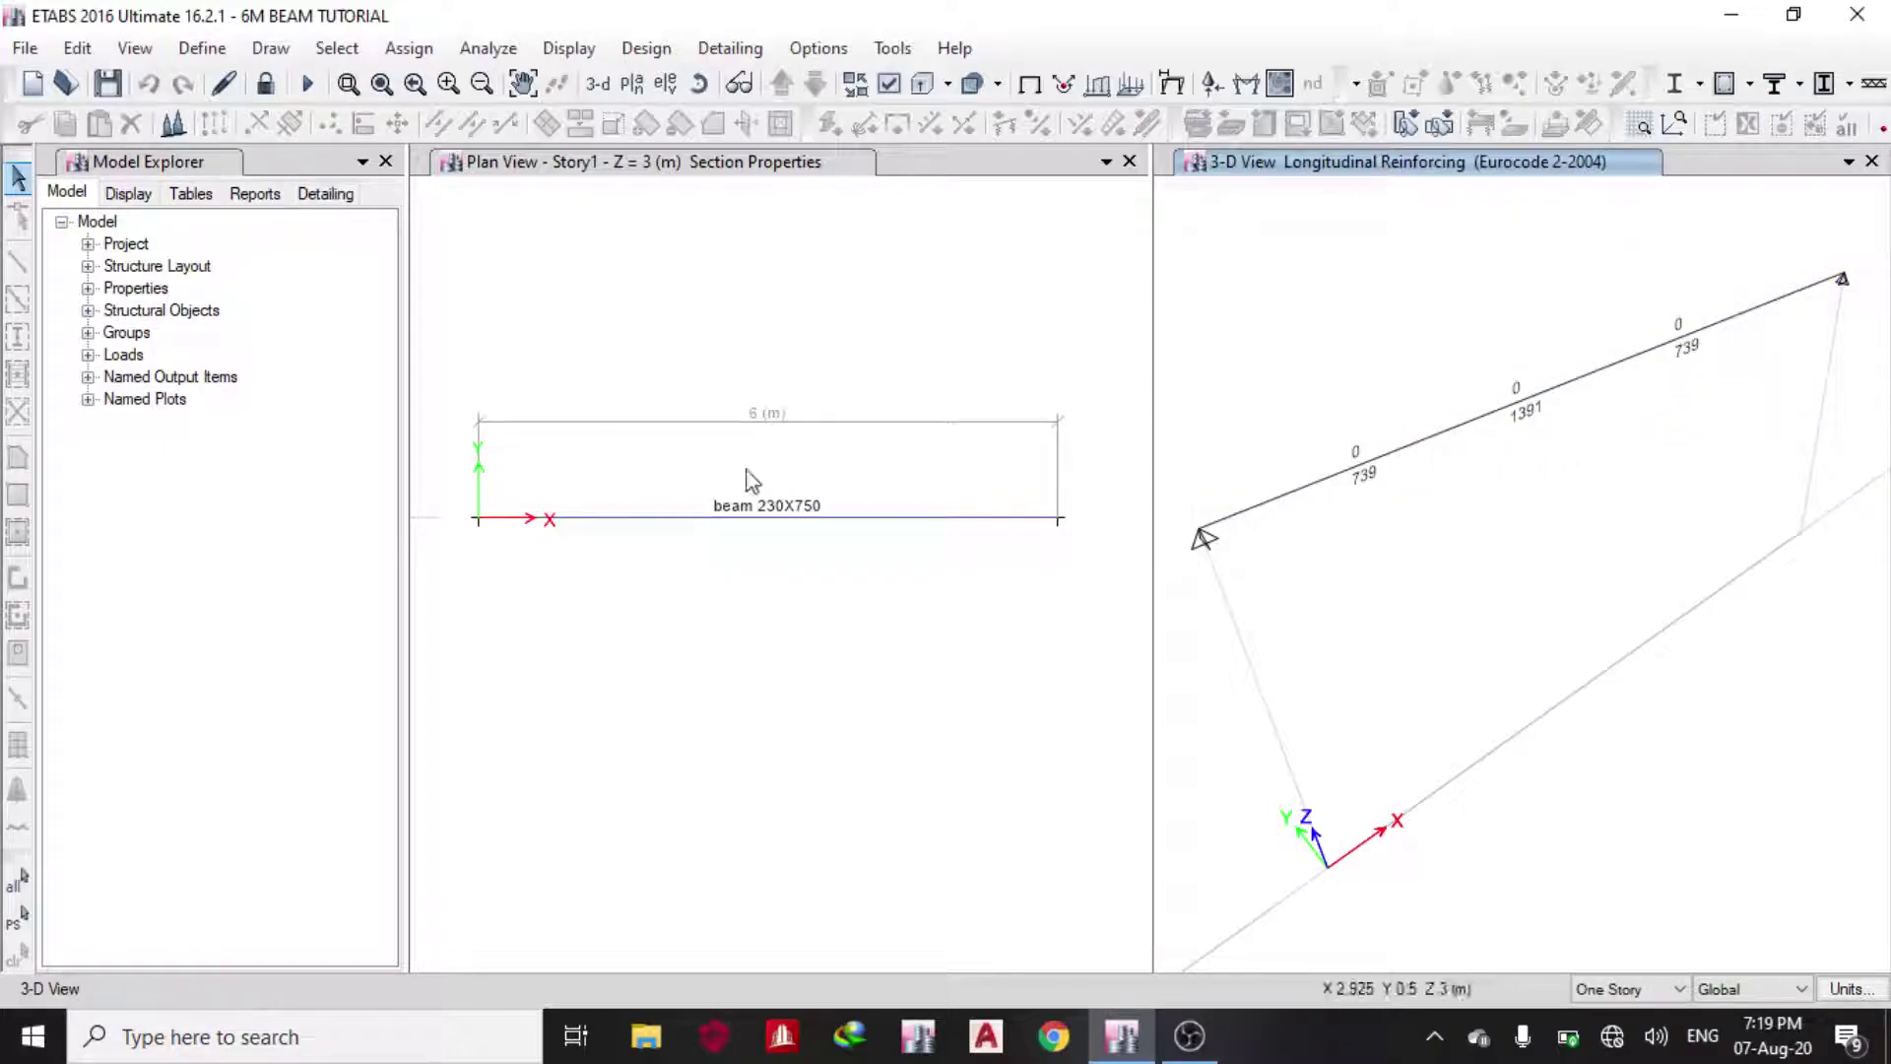
middle_drag(1324, 500, 1302, 493)
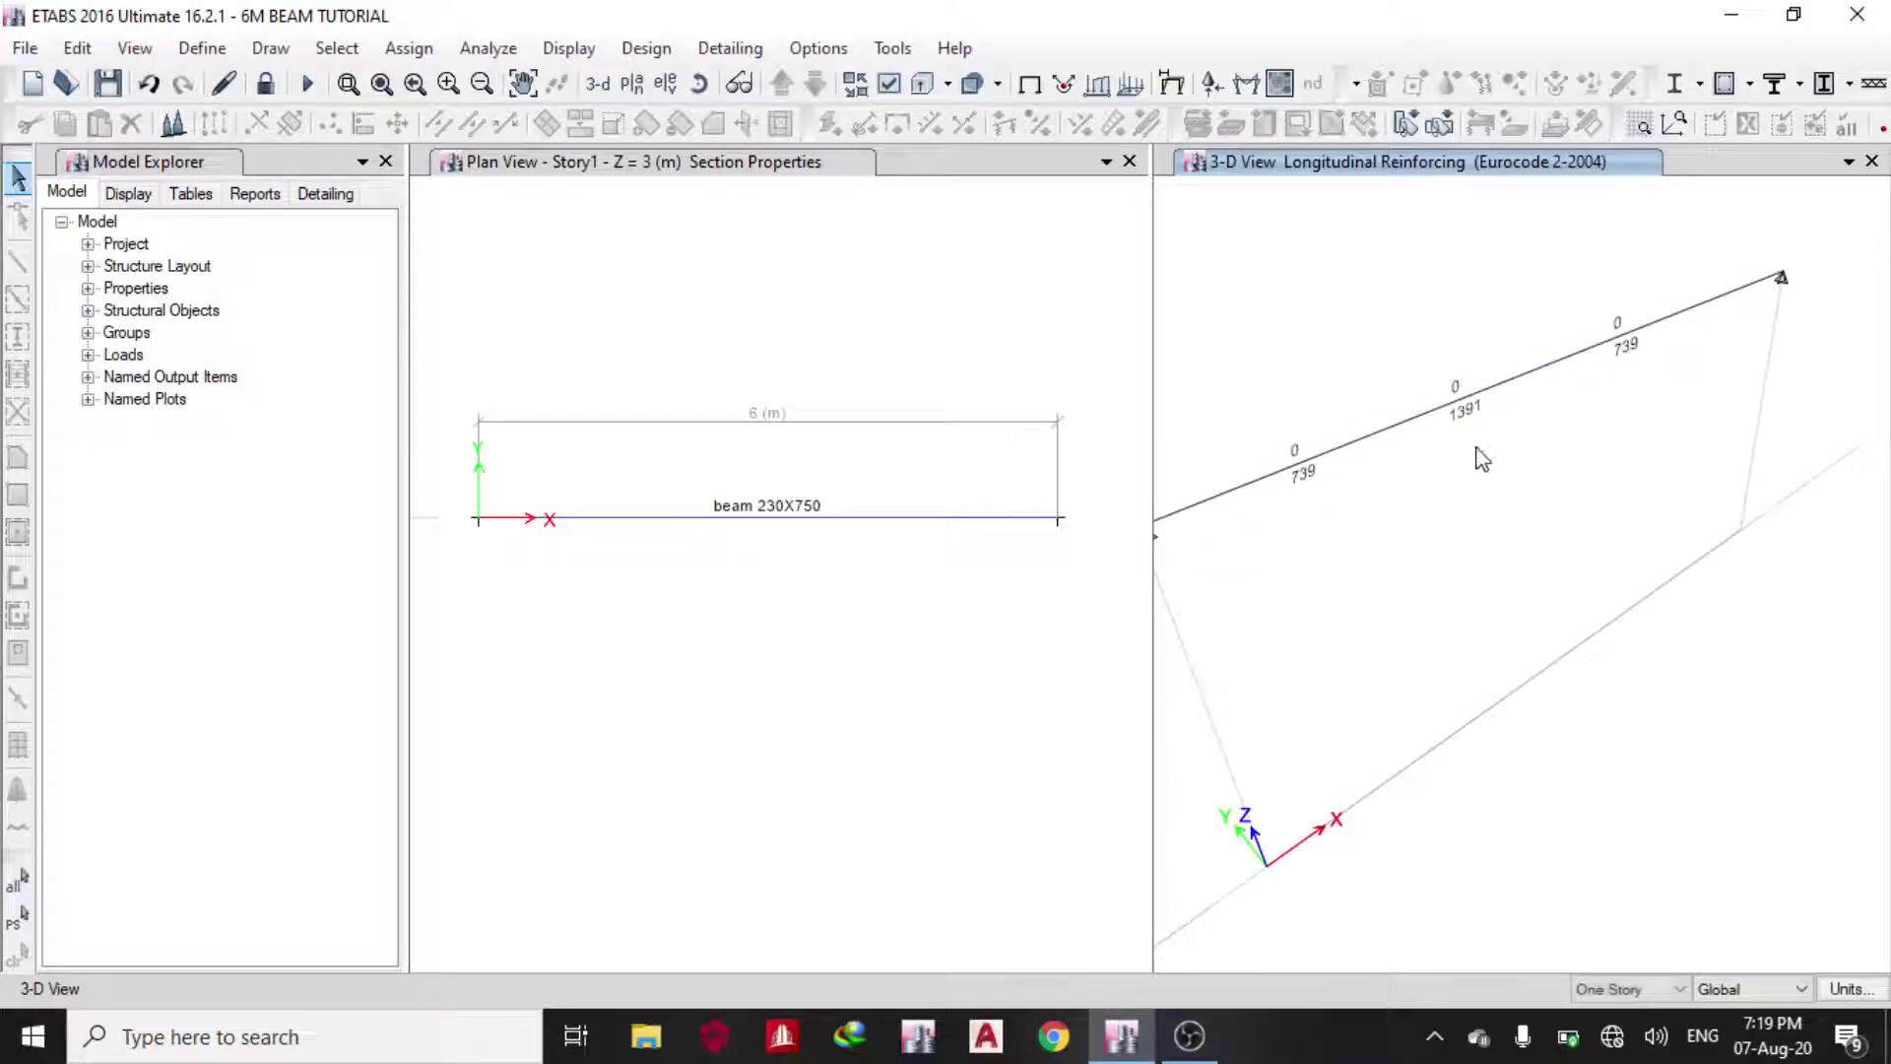
middle_drag(1641, 423, 1710, 422)
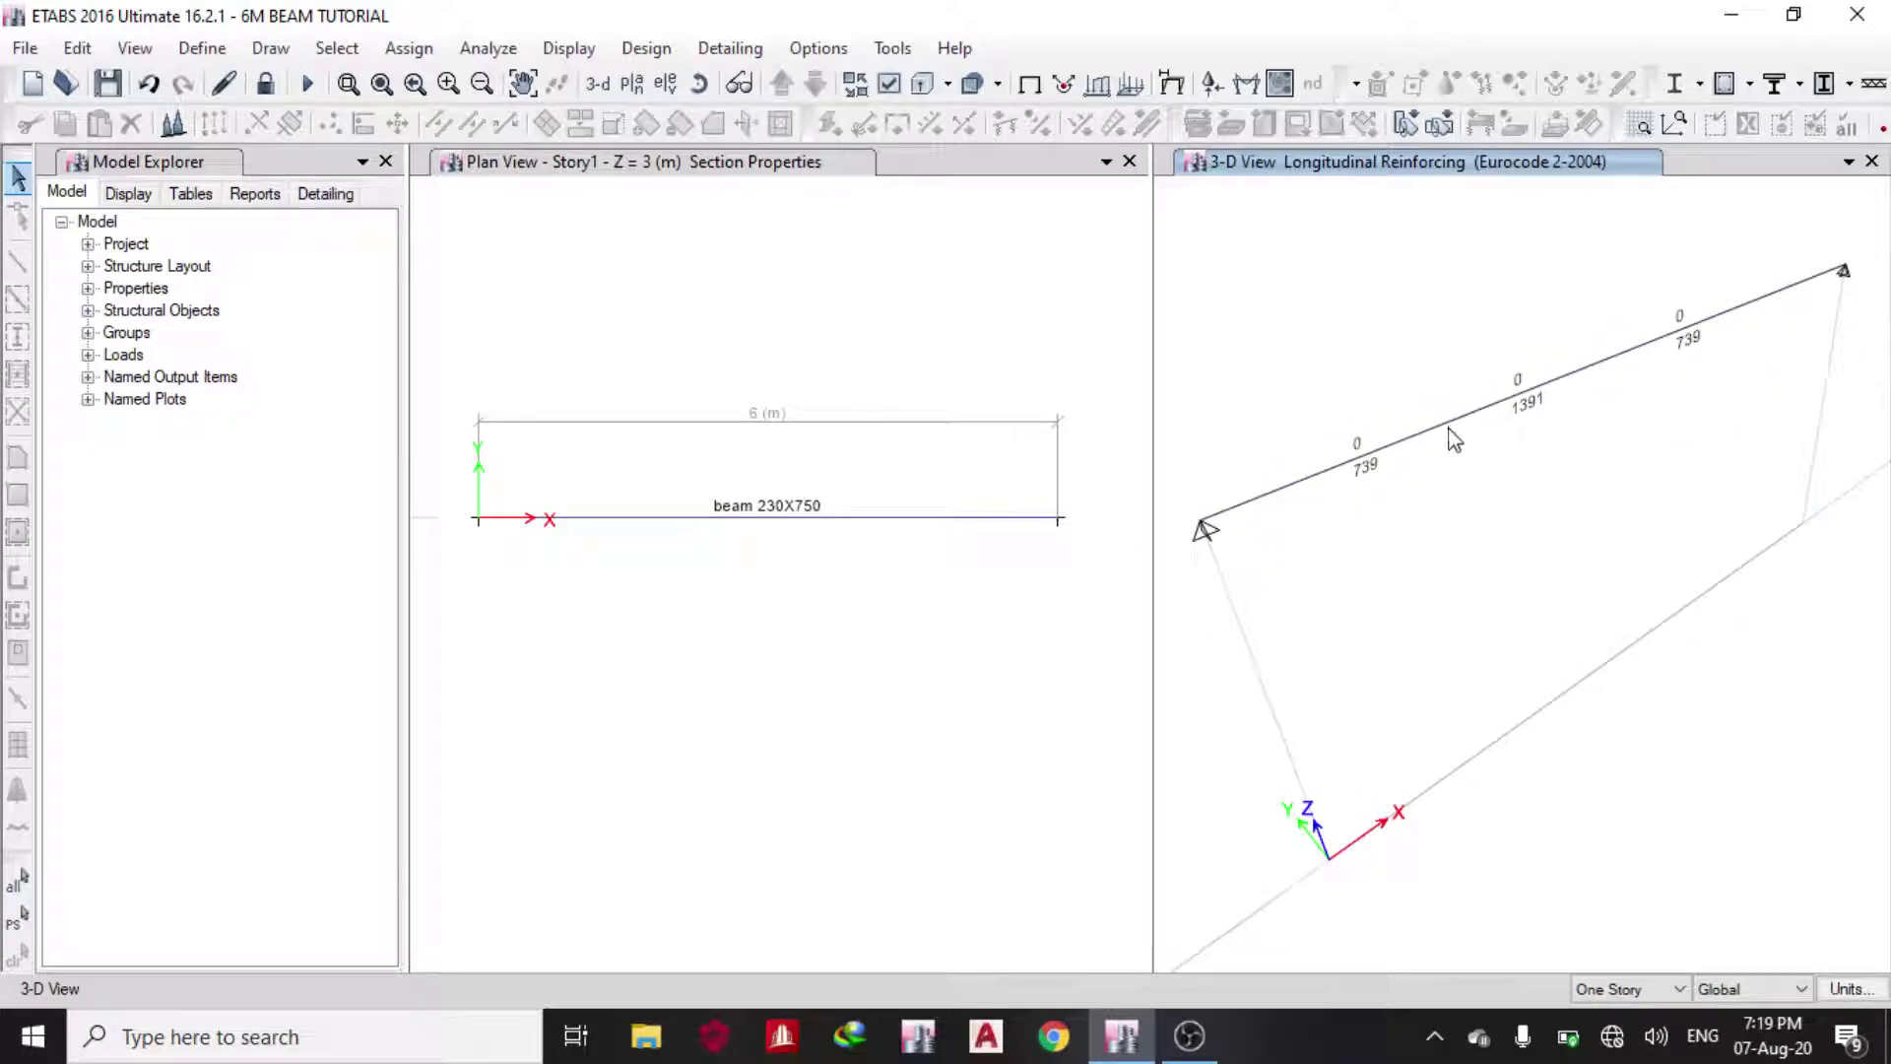
- Open the design summary for beam B1 (230X750, DCon2, station 3000 mm)
click(1448, 439)
right_click(1446, 437)
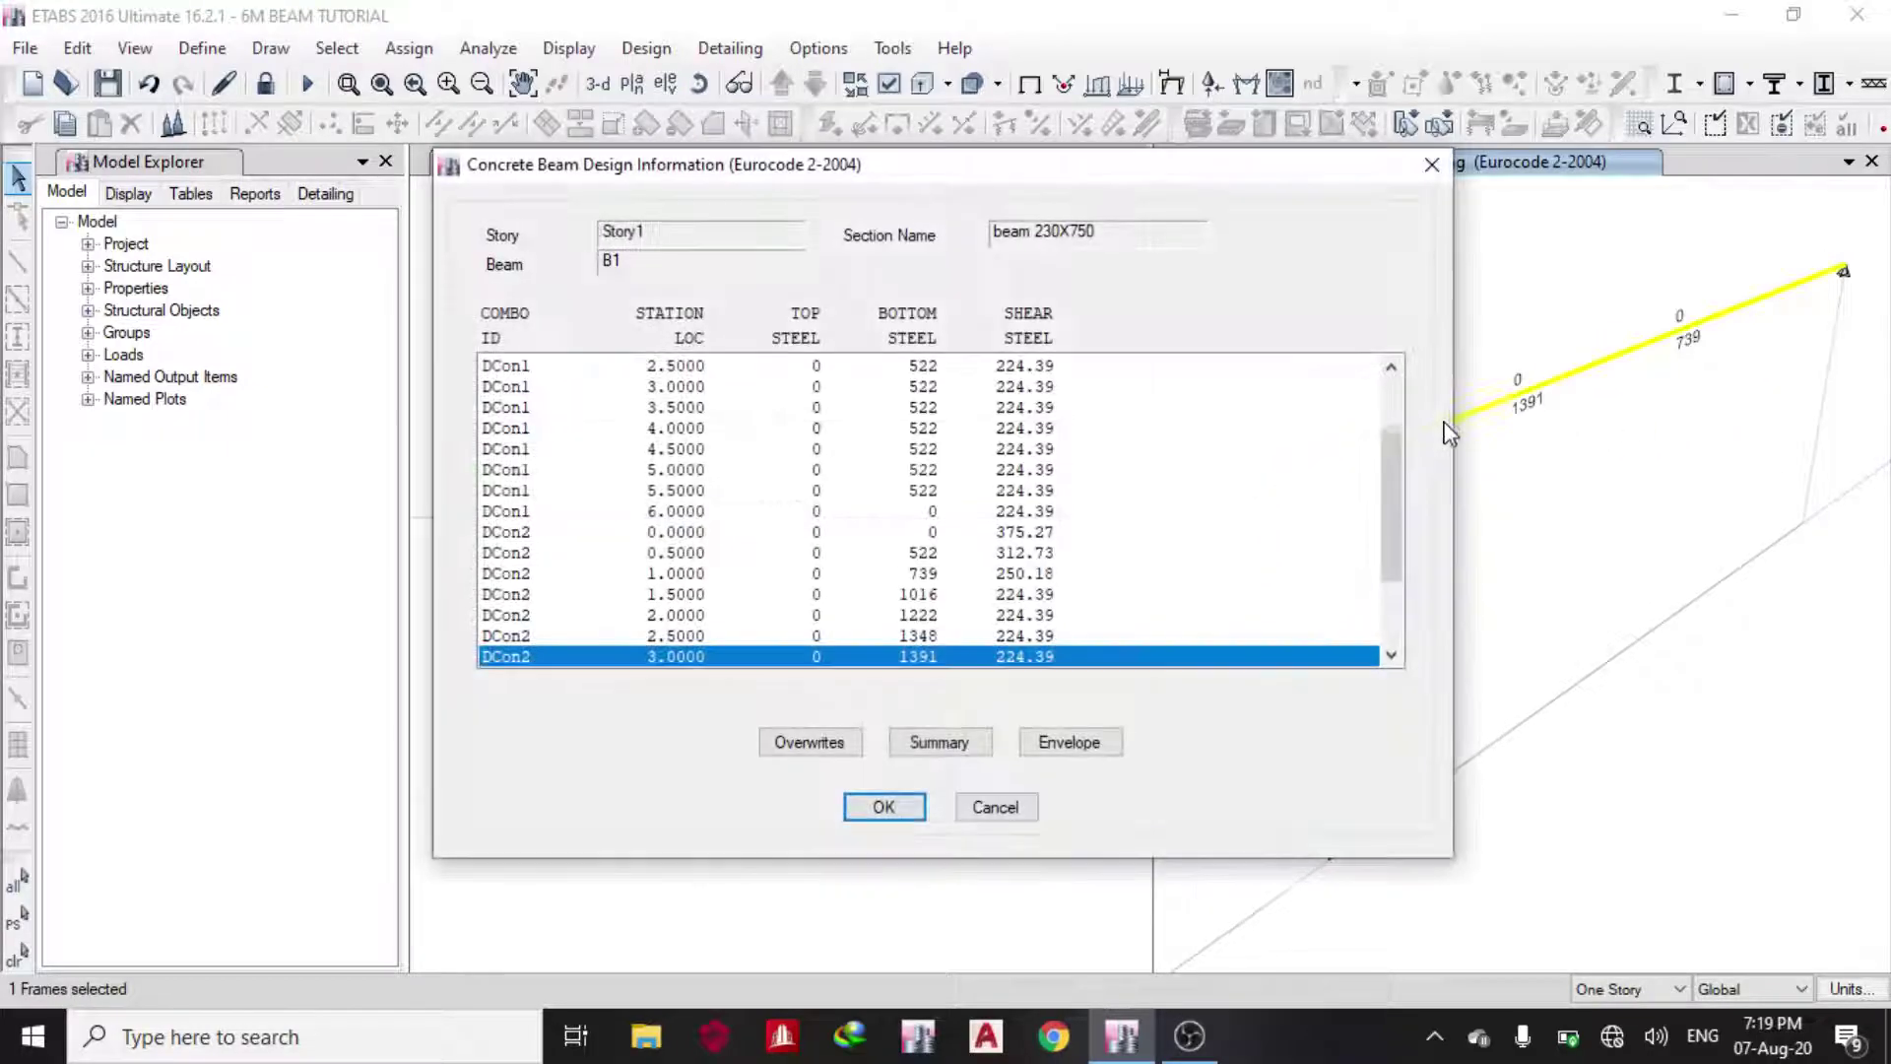
click(916, 753)
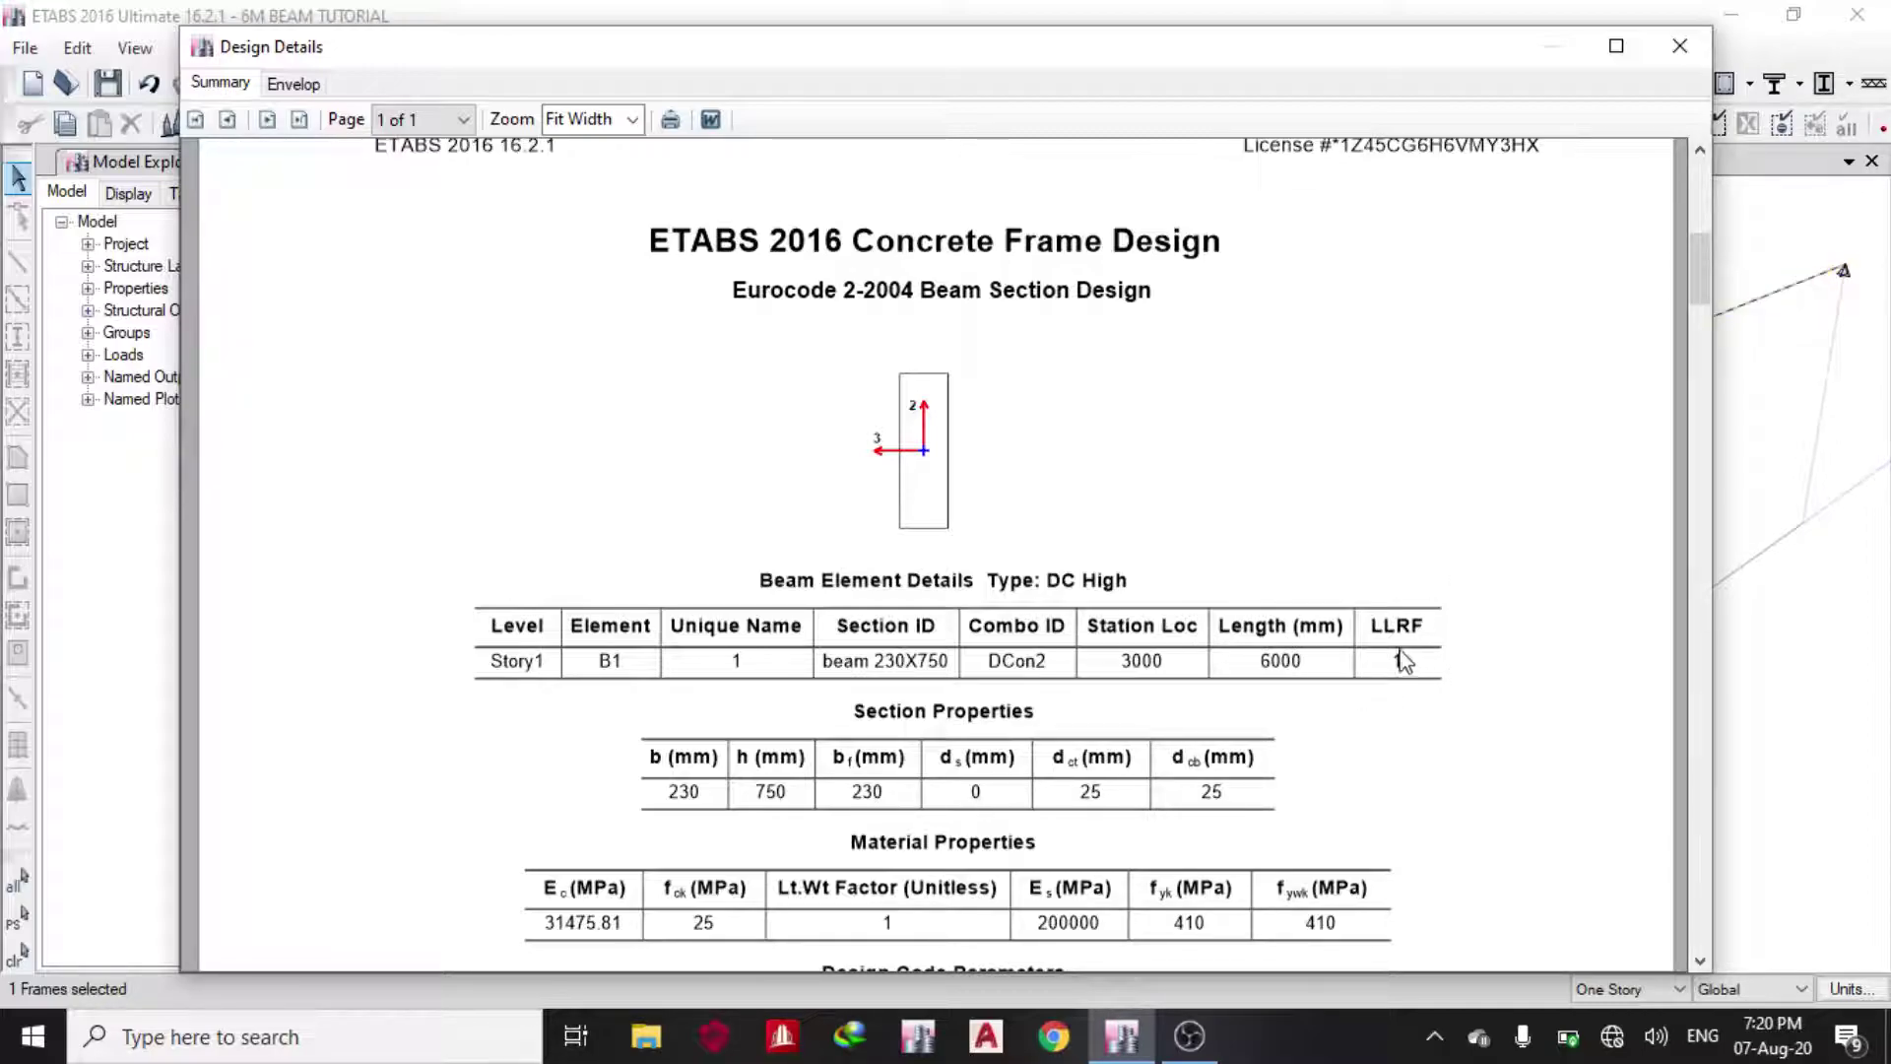
scroll(1093, 582, down, 1)
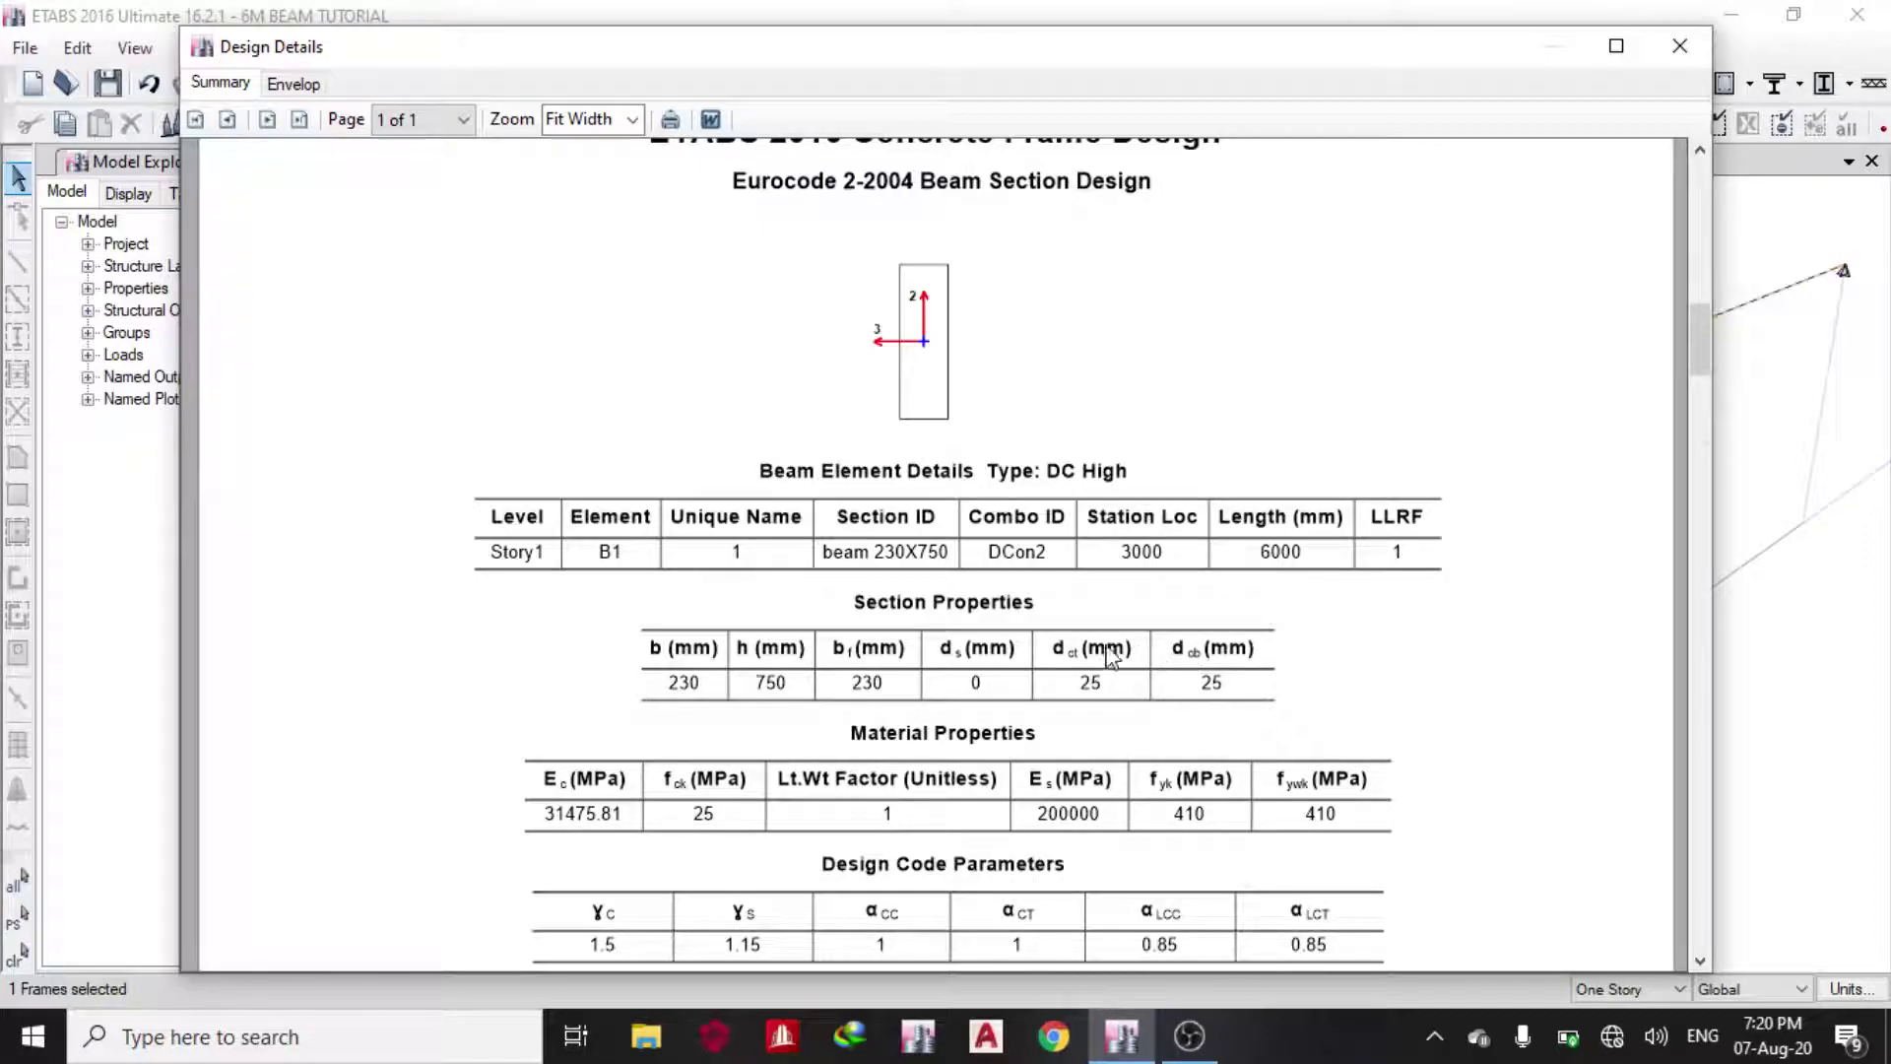
scroll(1111, 657, down, 1)
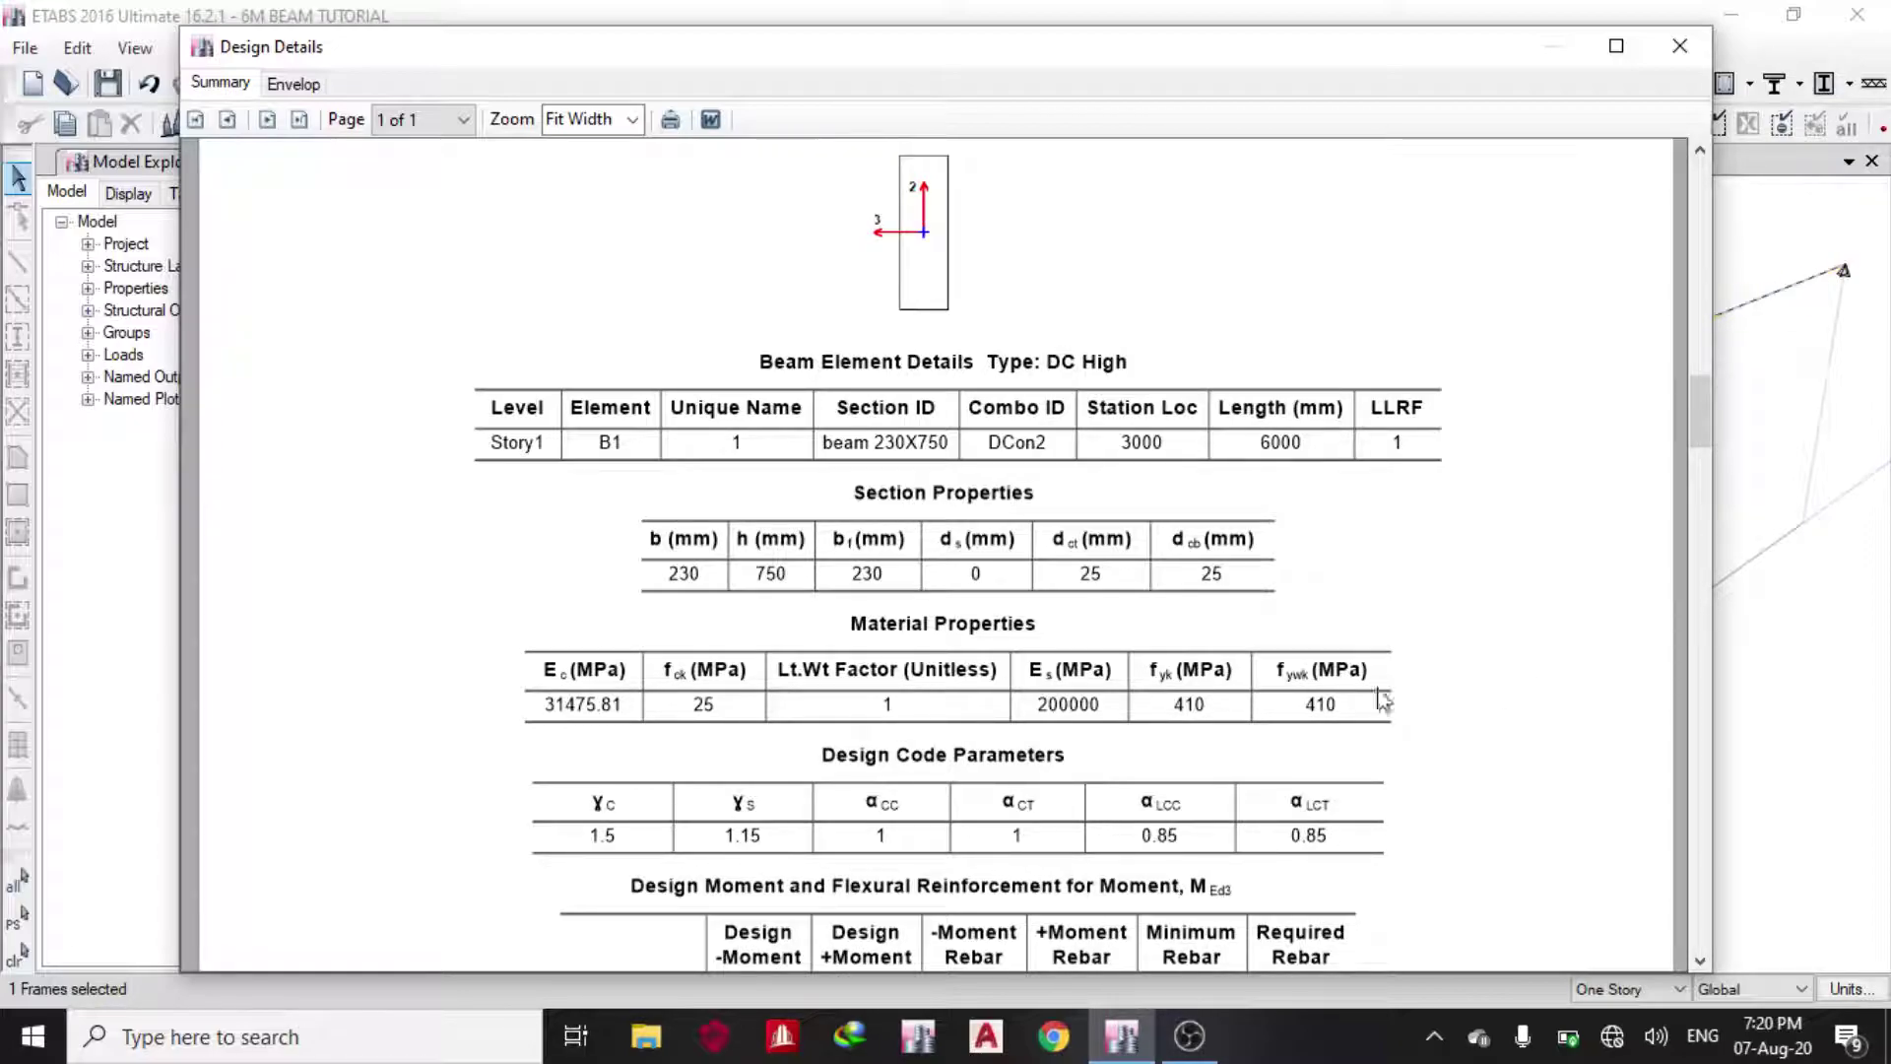
scroll(1123, 667, down, 1)
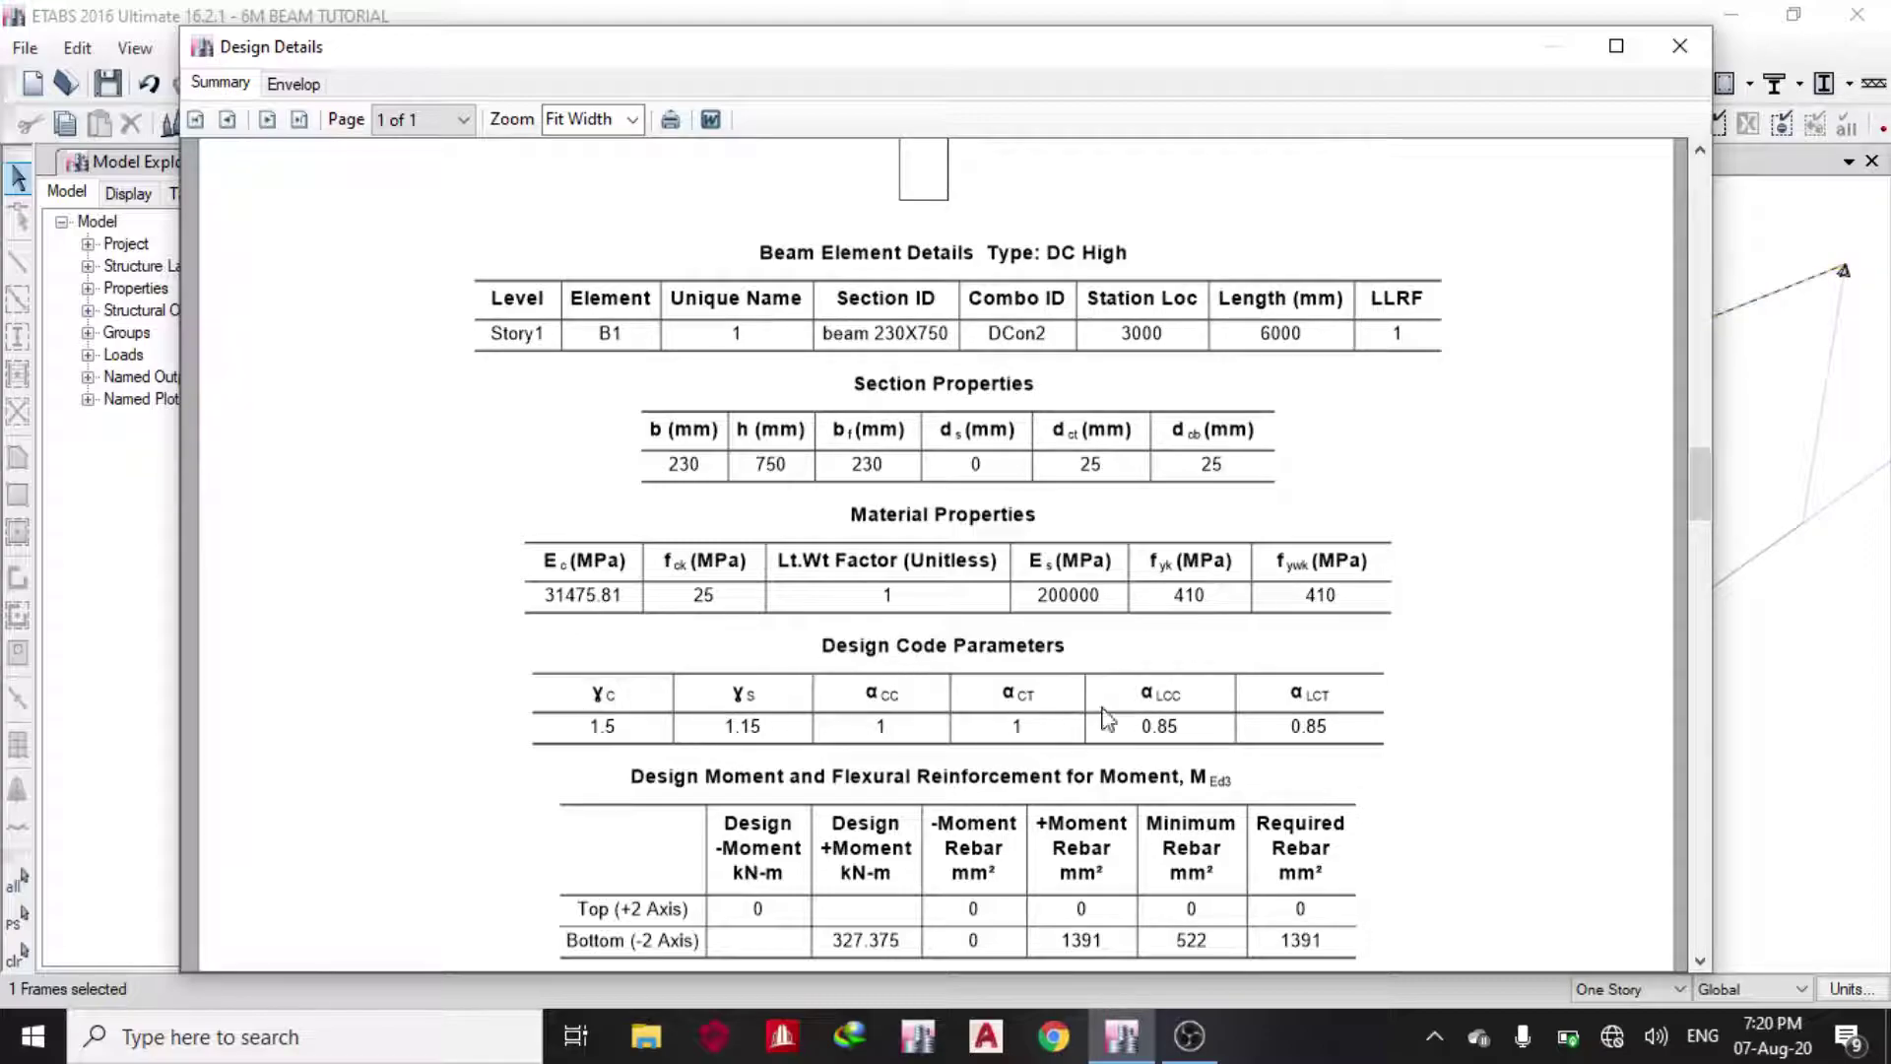
scroll(1086, 662, down, 1)
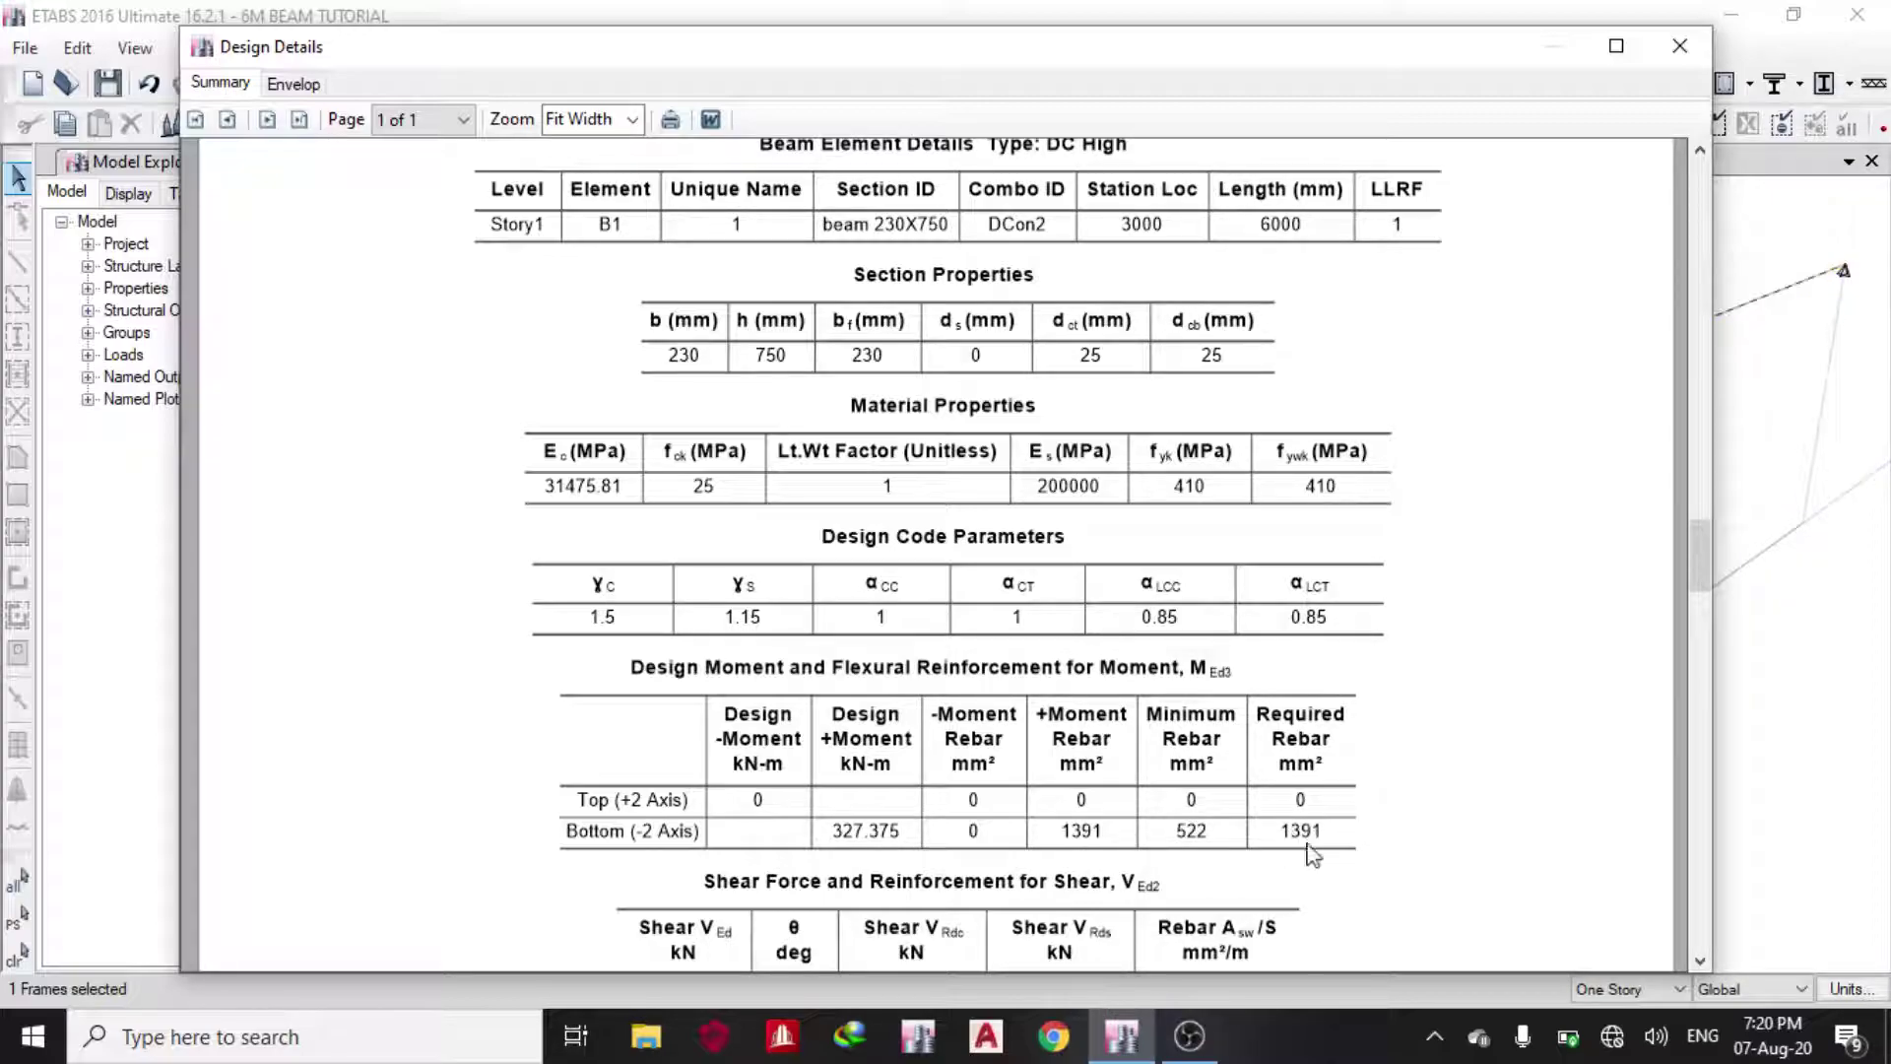
scroll(1182, 769, down, 1)
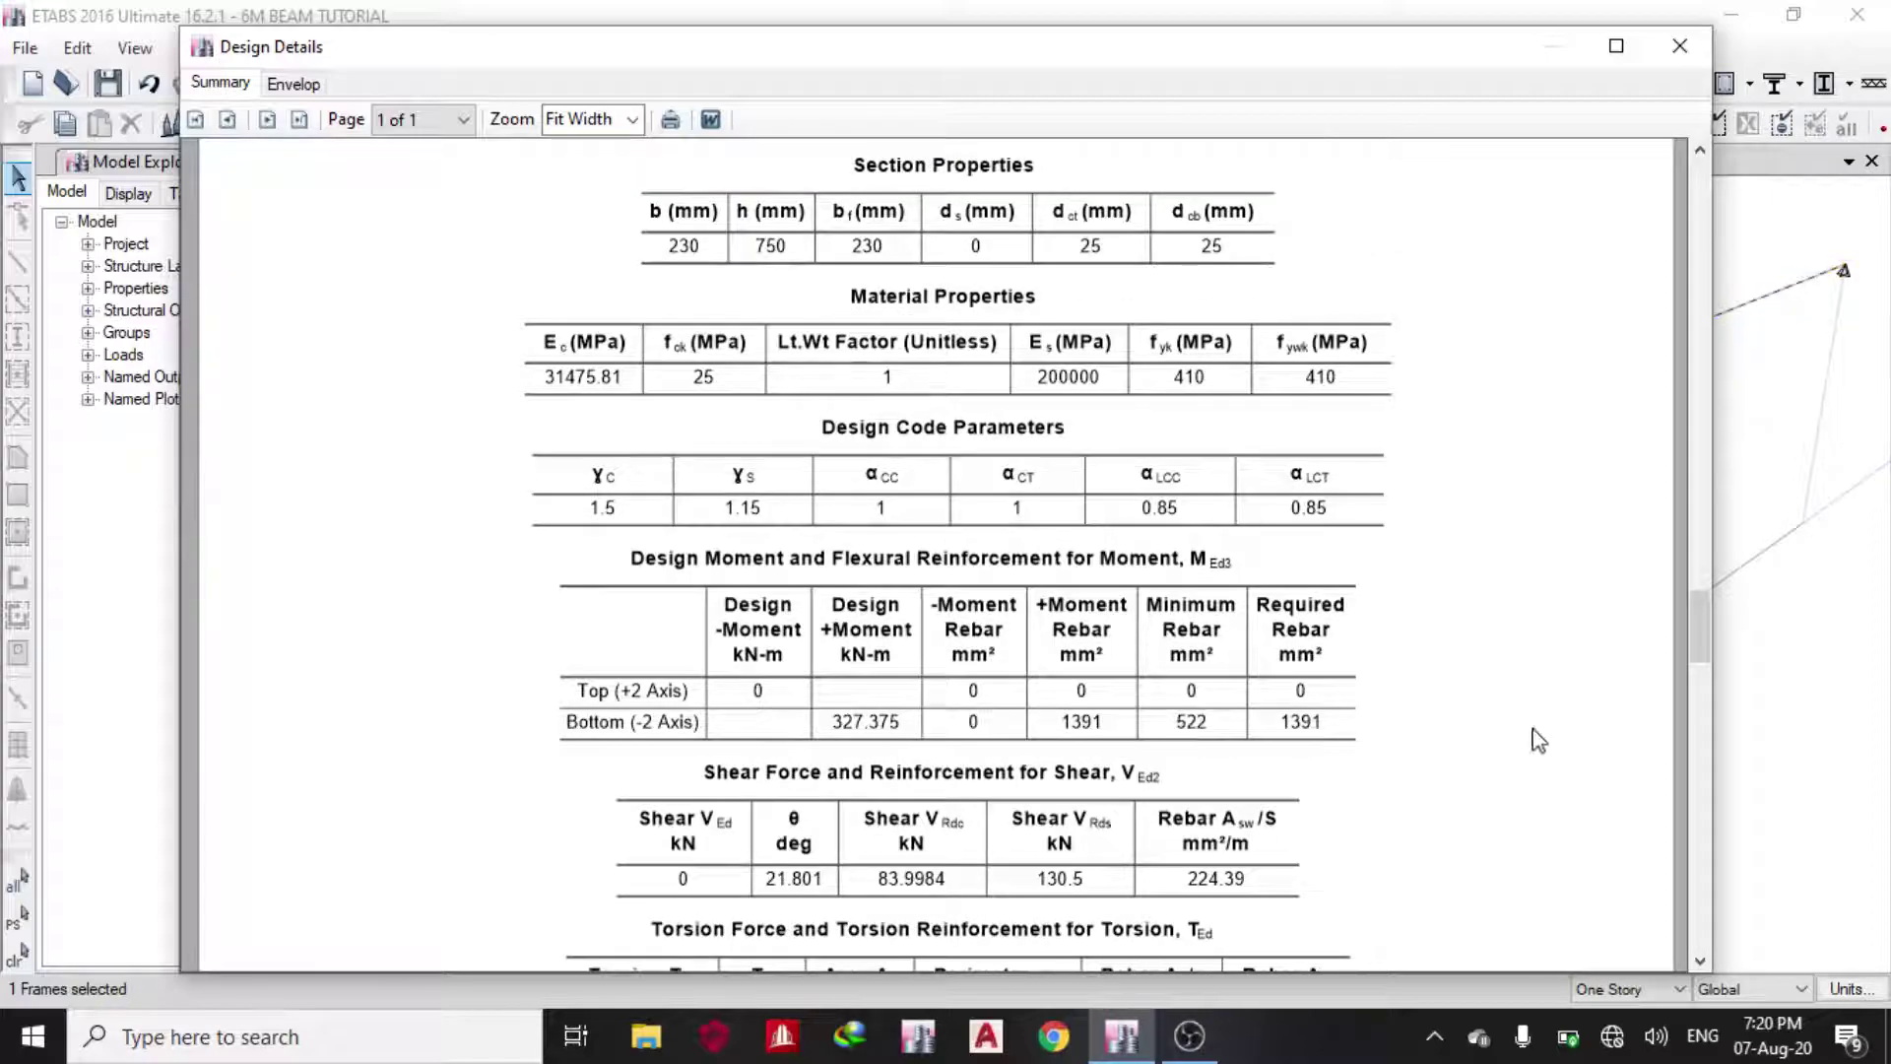
scroll(778, 800, down, 1)
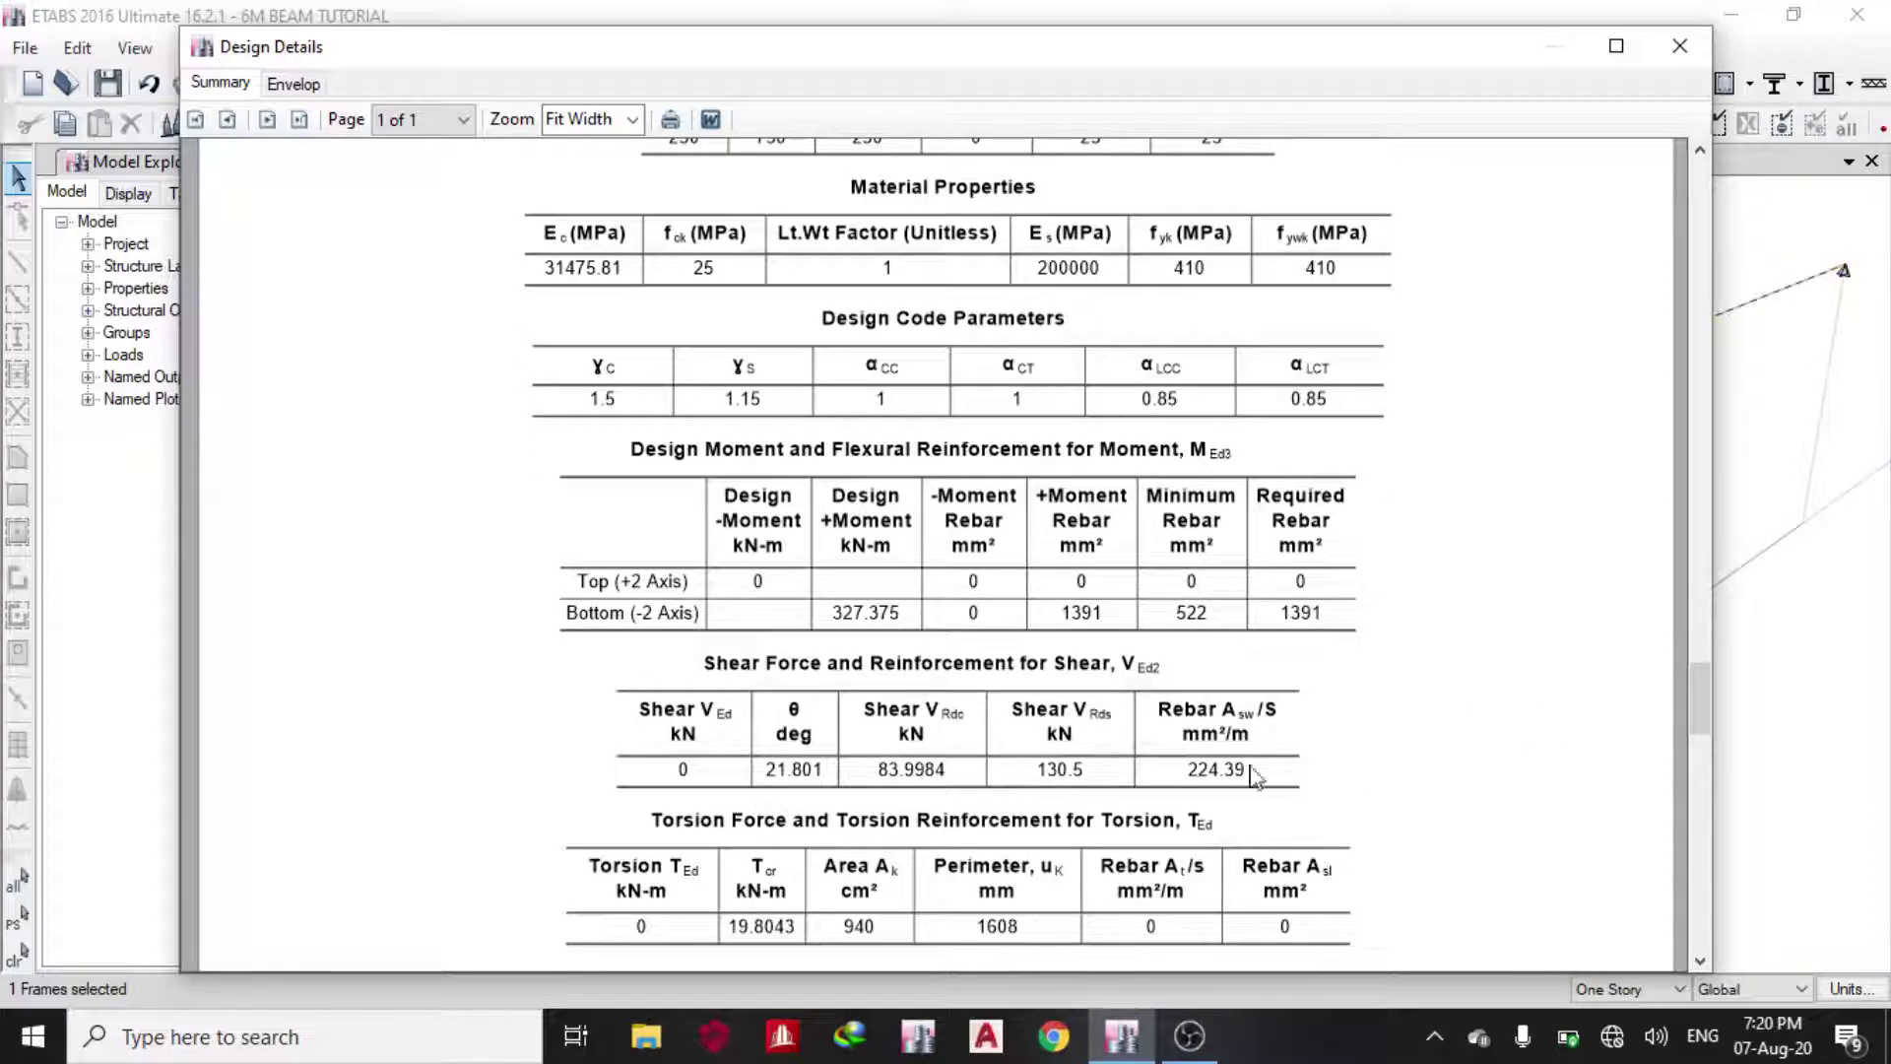
scroll(1189, 669, down, 1)
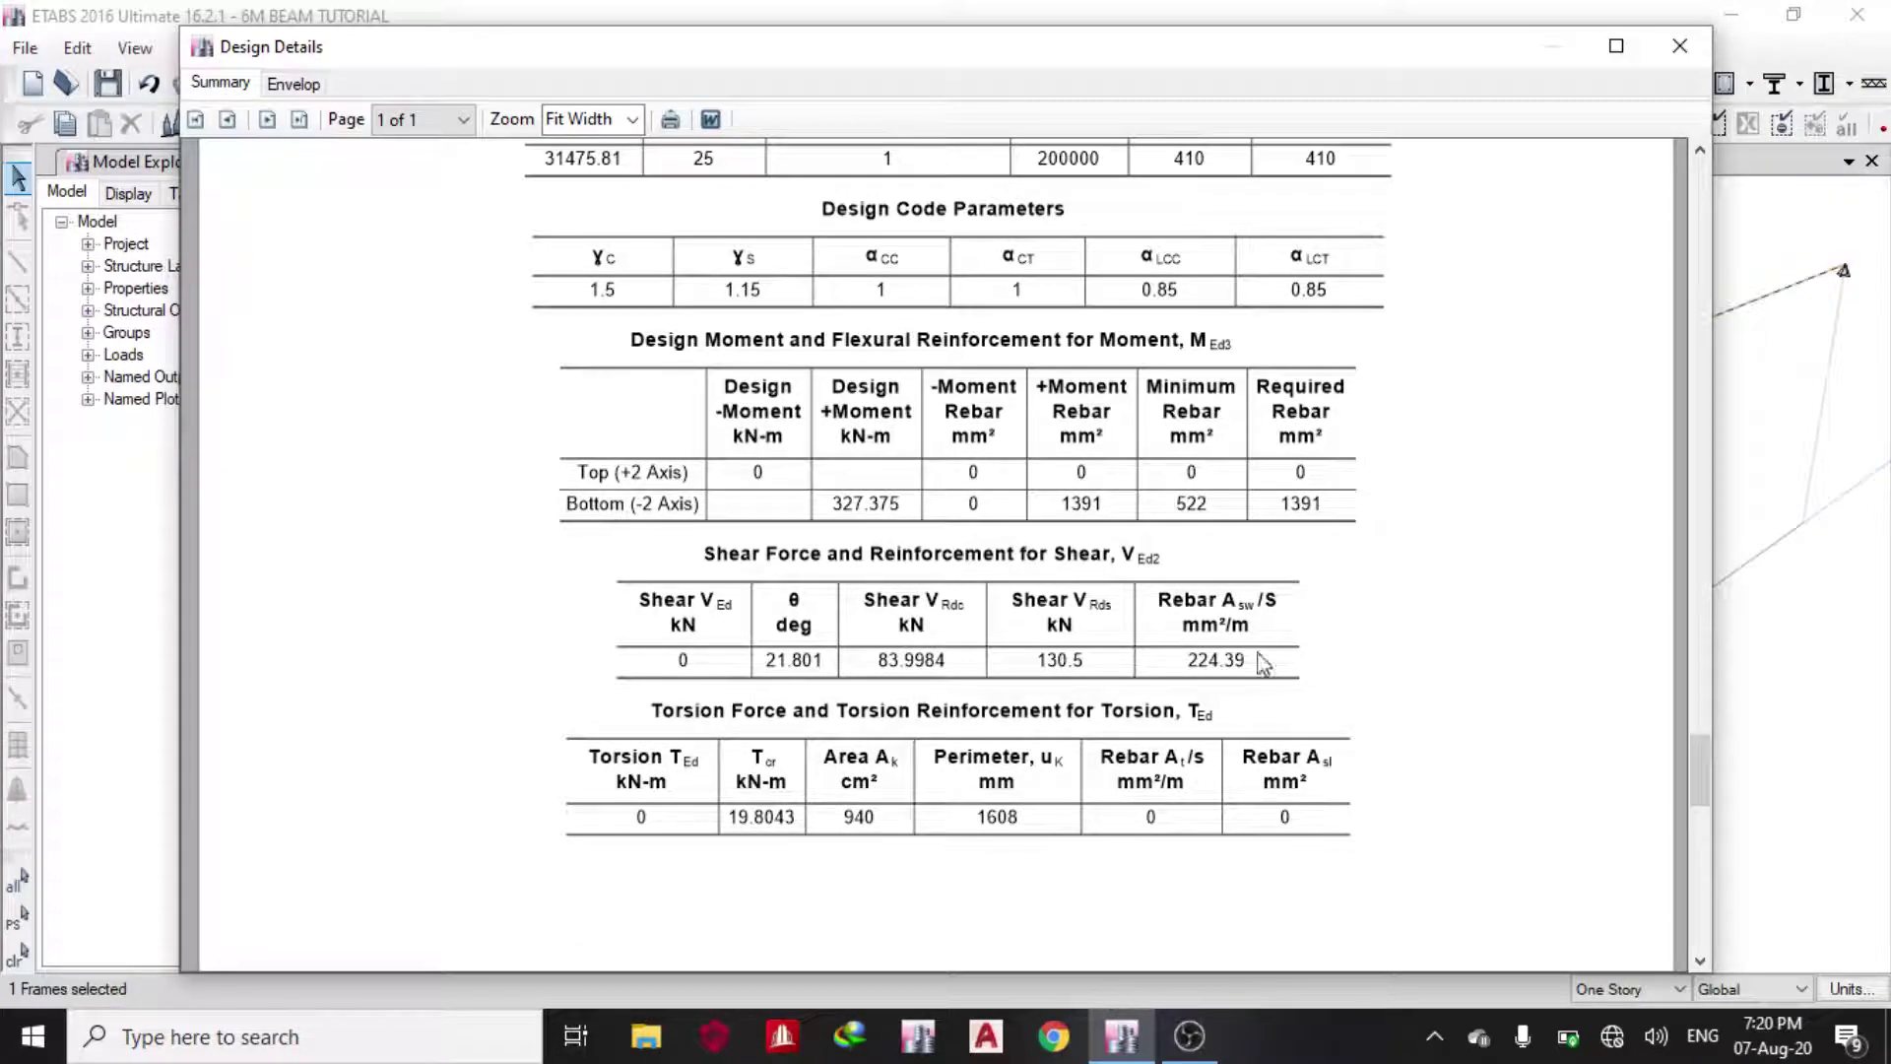
scroll(1232, 640, down, 2)
- Show the two-page envelope design report for beam B1, section 230X750
scroll(1000, 665, up, 3)
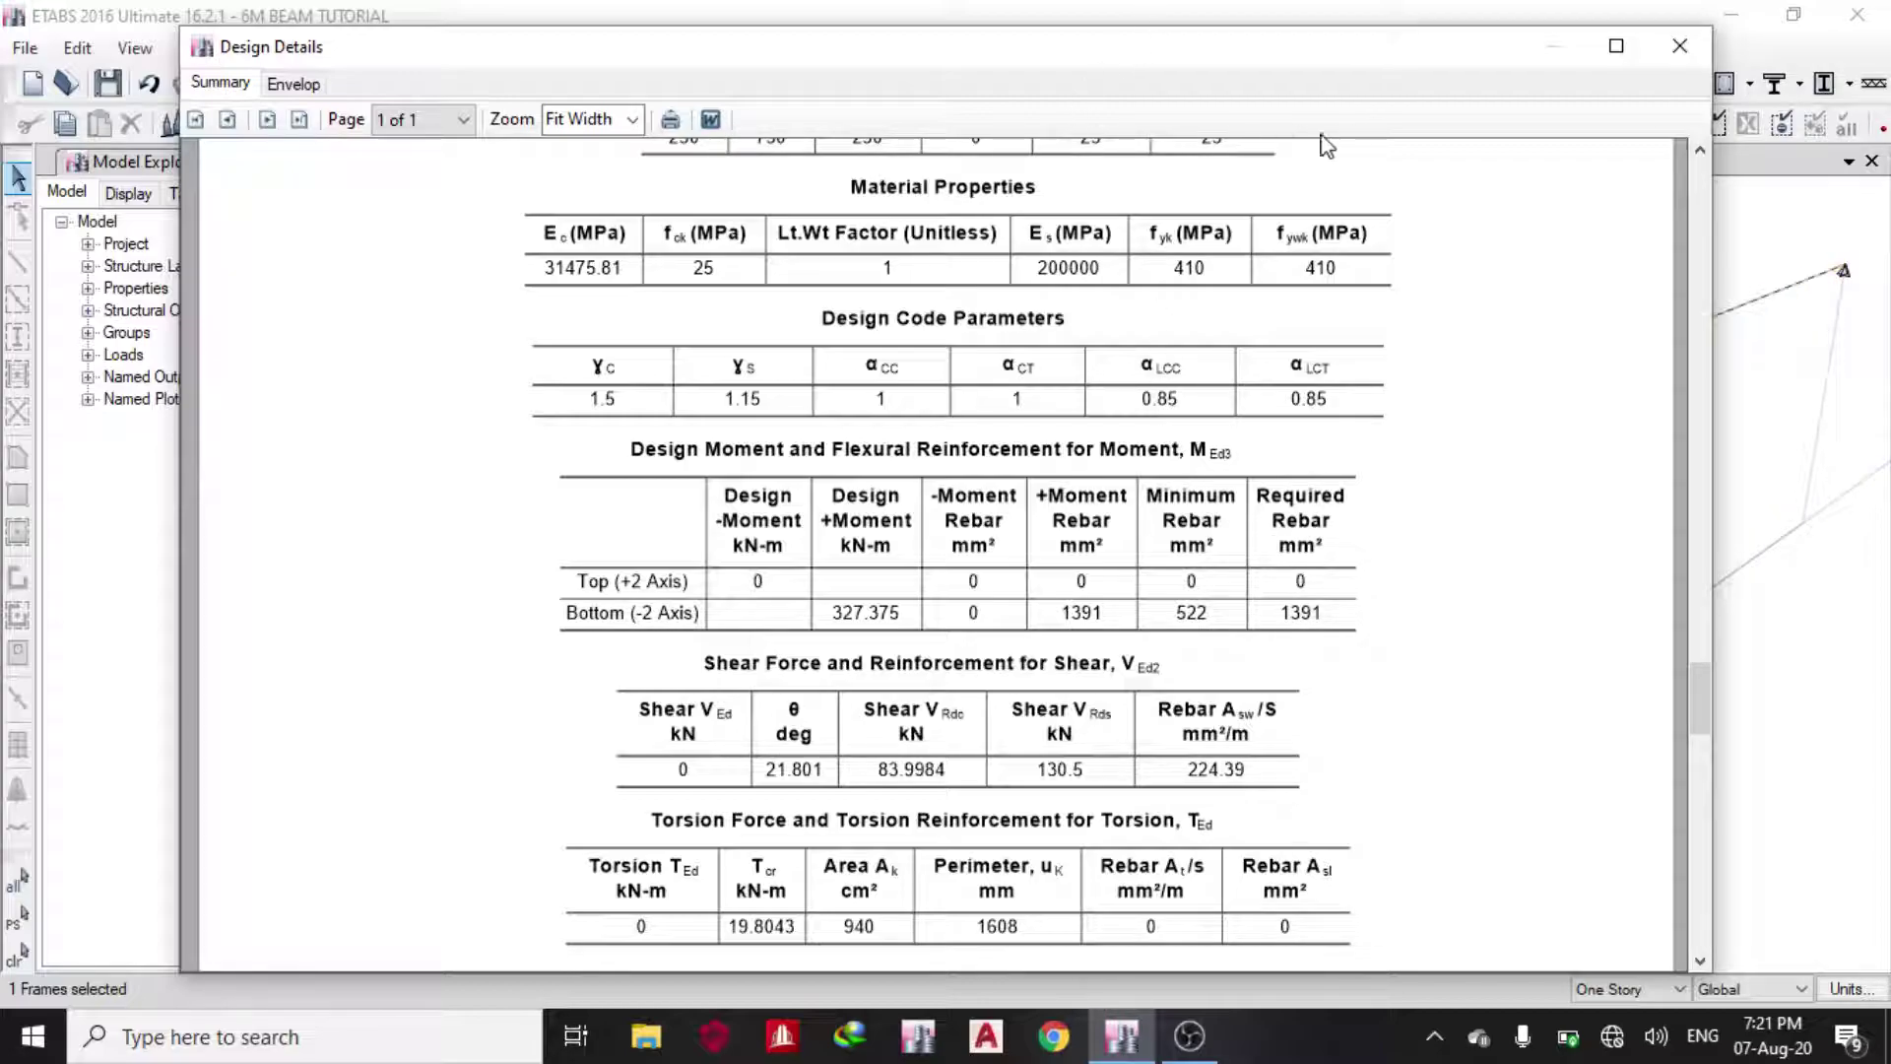
scroll(798, 328, down, 3)
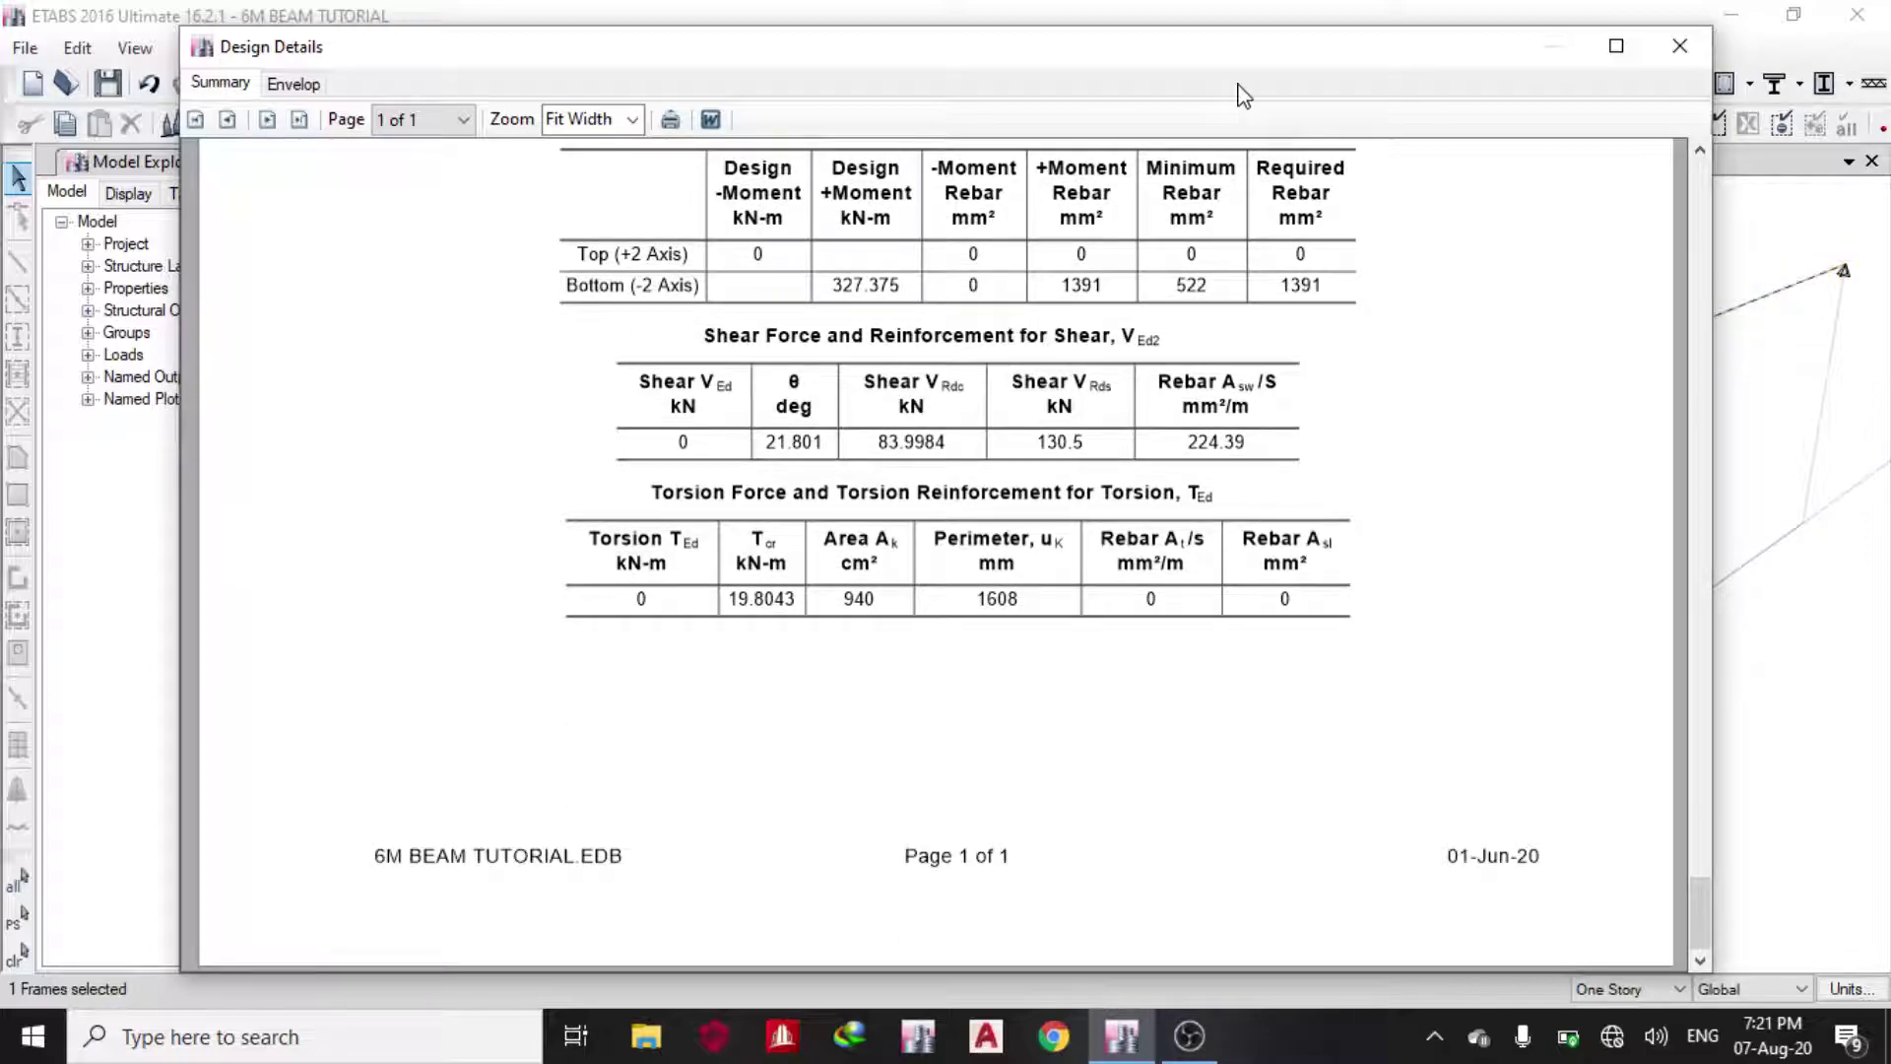
click(294, 83)
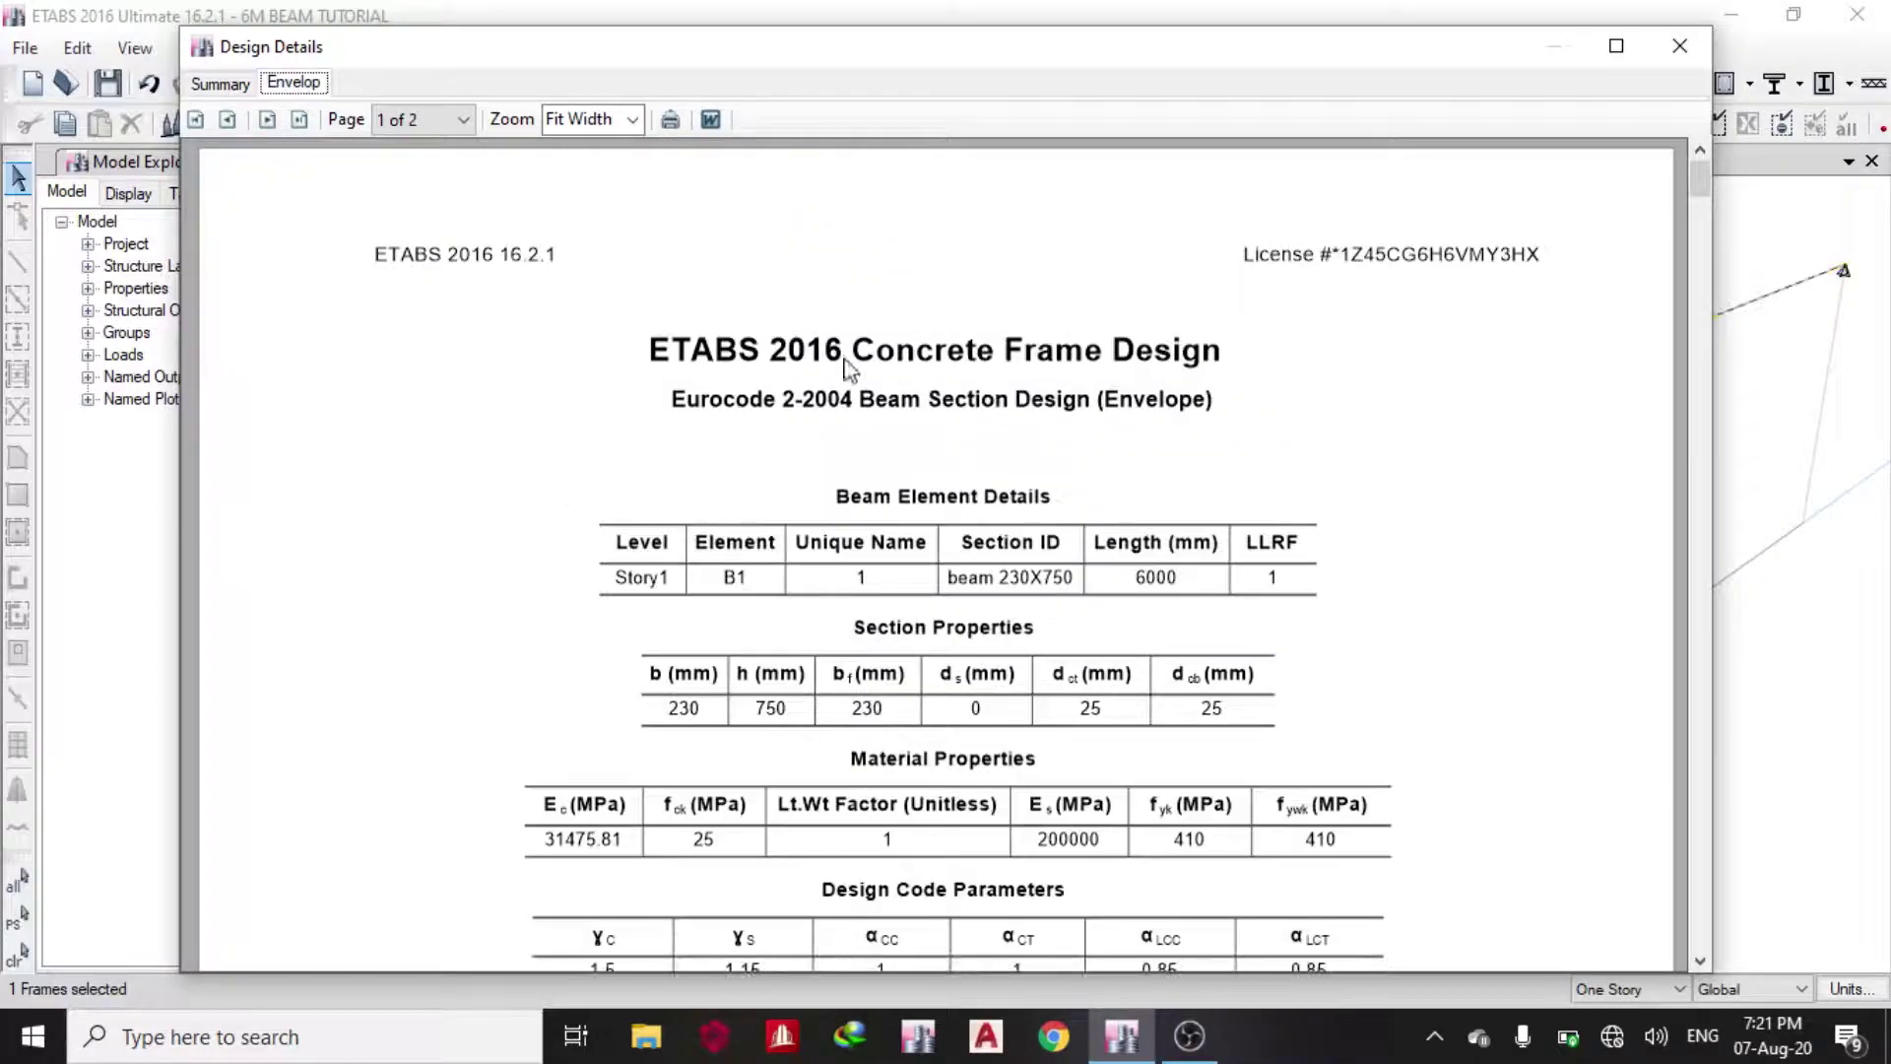